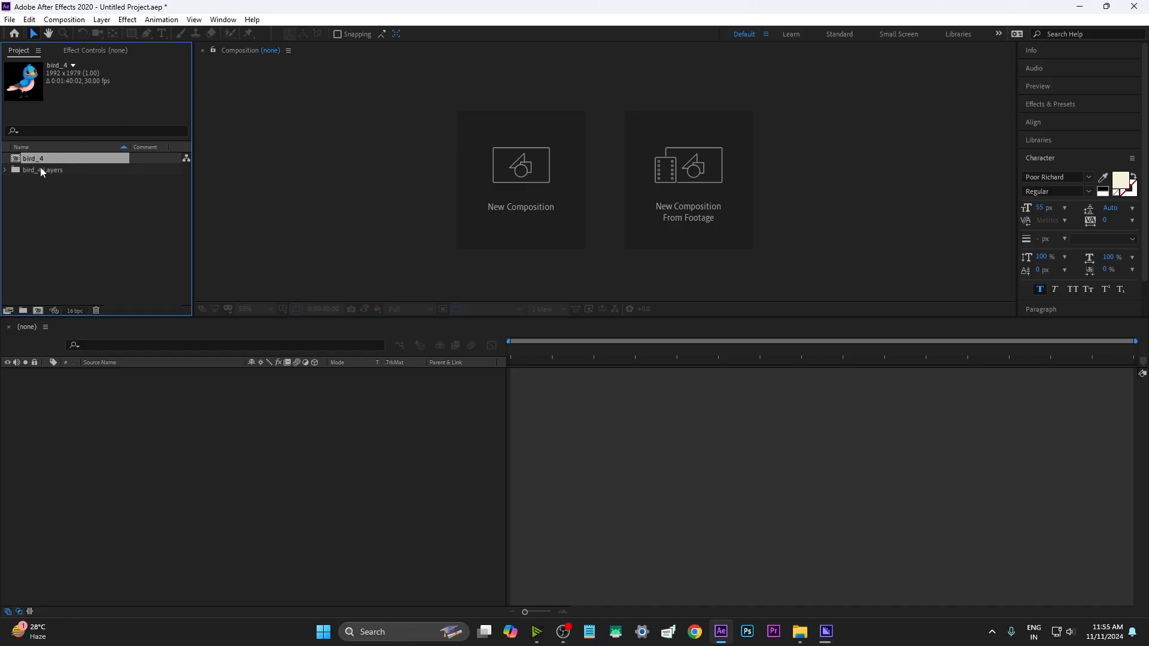
pyautogui.click(5, 171)
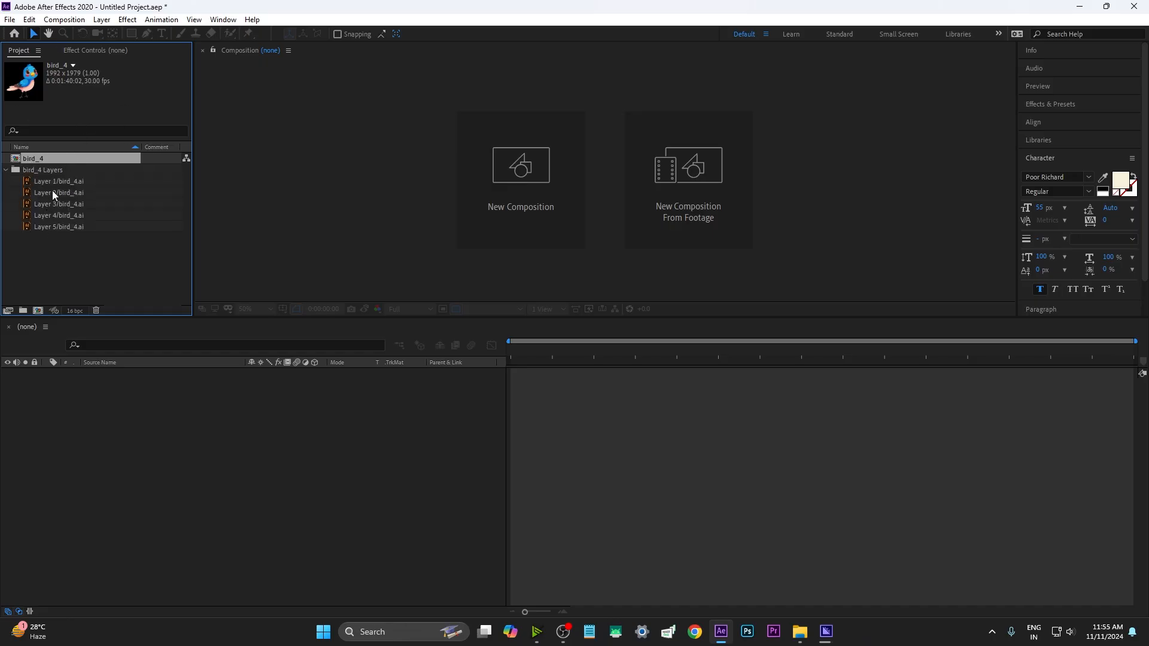
pyautogui.click(5, 171)
pyautogui.click(4, 172)
pyautogui.click(5, 172)
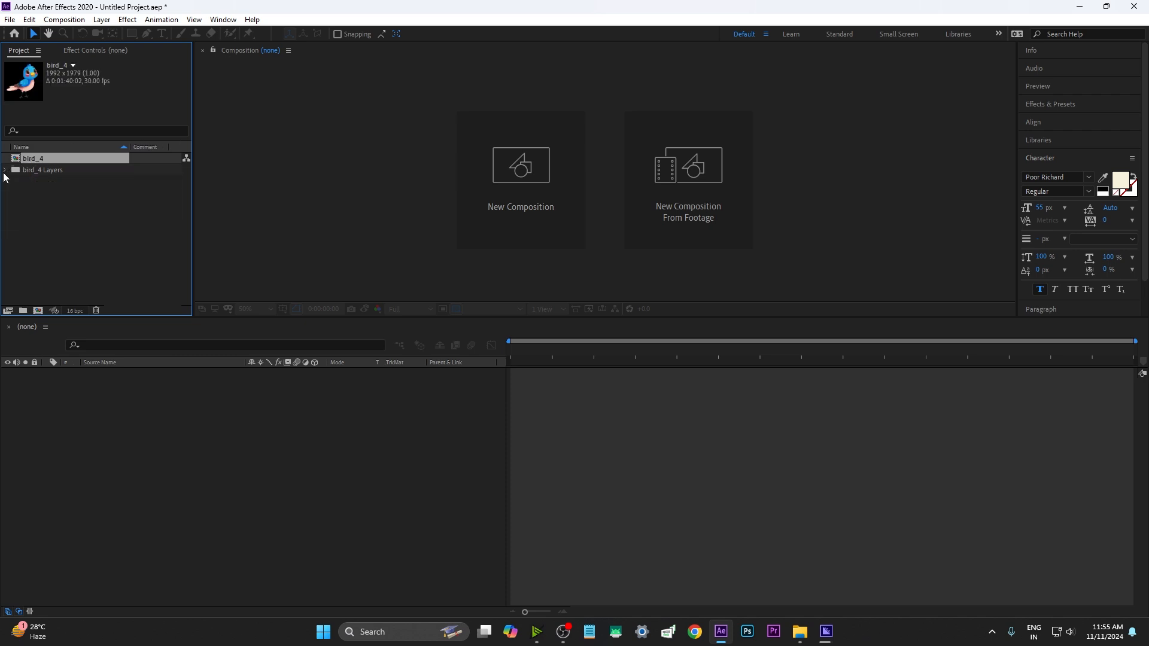
# Create a new composition with a width of 1920 px and a height of 1080 px, and enlarge its viewer area.
pyautogui.click(46, 210)
pyautogui.click(38, 311)
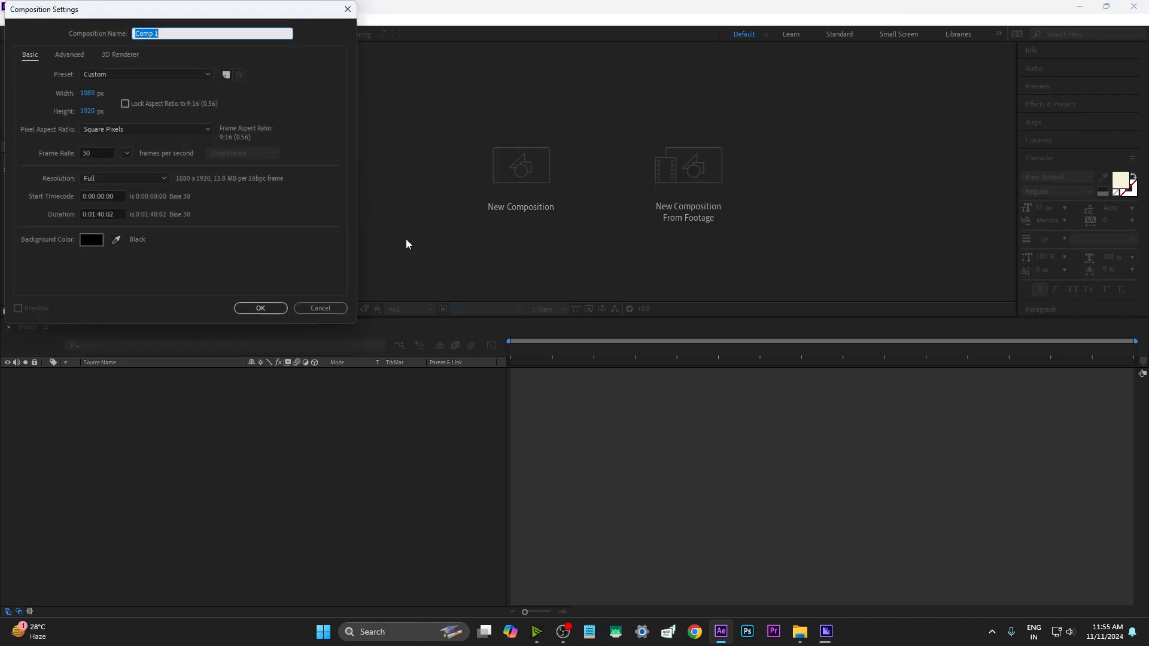
pyautogui.click(87, 94)
pyautogui.write('1920')
pyautogui.press('Tab')
pyautogui.write('1080')
pyautogui.click(264, 307)
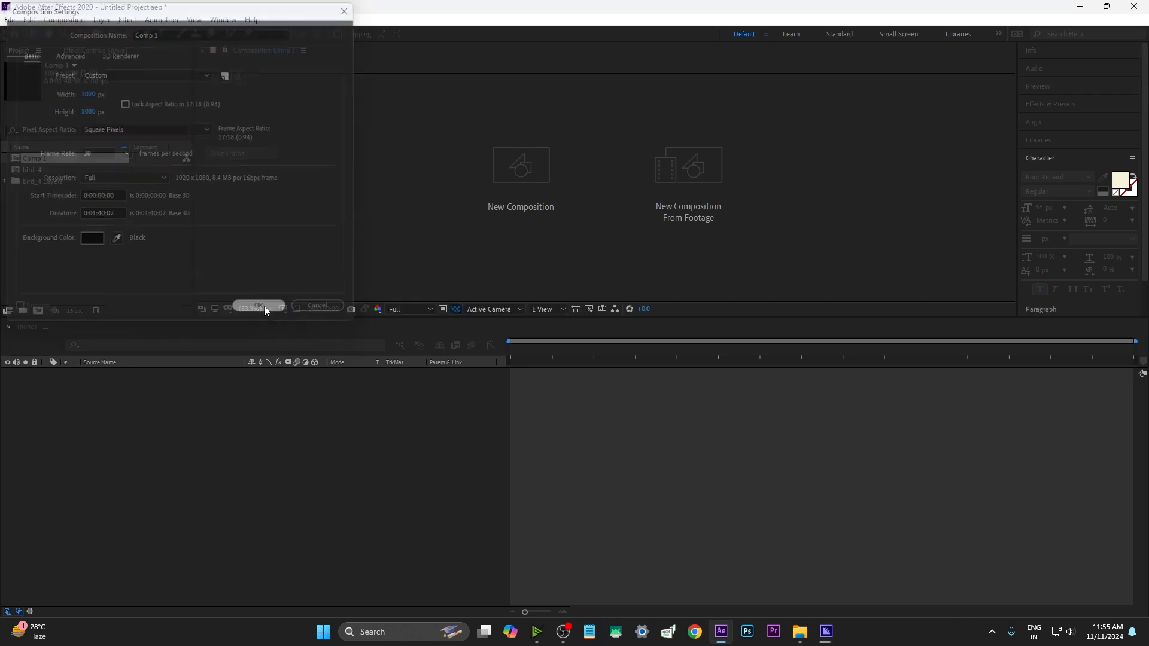
pyautogui.moveTo(524, 318); pyautogui.dragTo(528, 369)
pyautogui.click(44, 189)
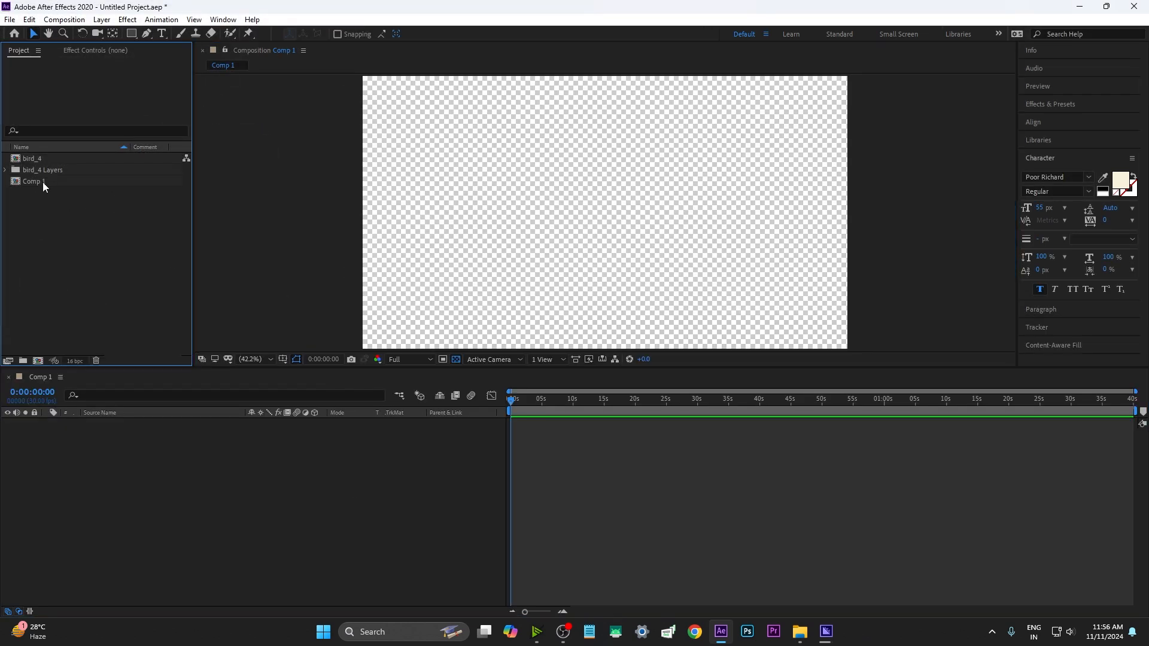
pyautogui.click(6, 170)
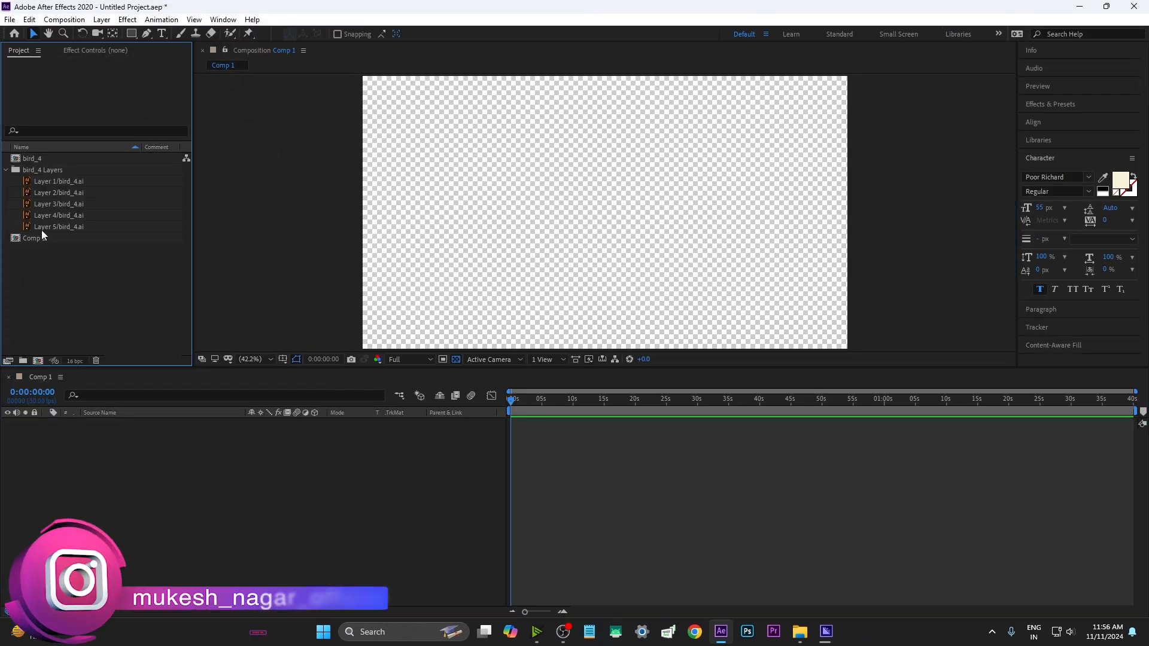
pyautogui.click(43, 228)
pyautogui.keyDown('shift'); pyautogui.click(61, 181); pyautogui.keyUp('shift')
pyautogui.moveTo(67, 210); pyautogui.dragTo(152, 476)
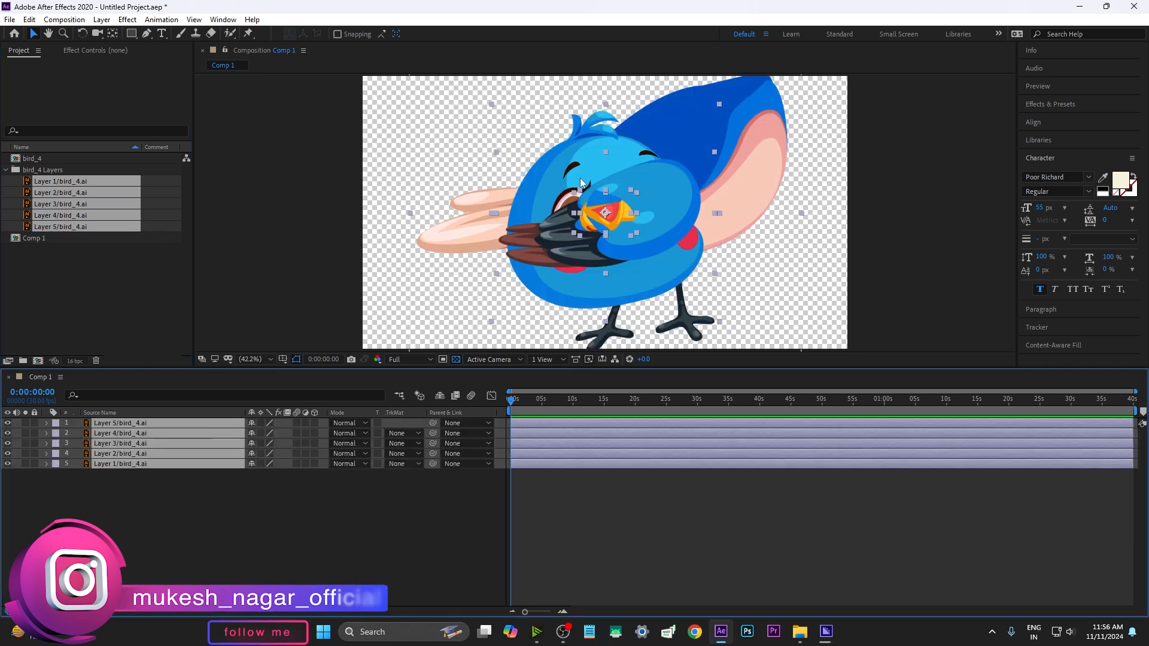
pyautogui.press('Delete')
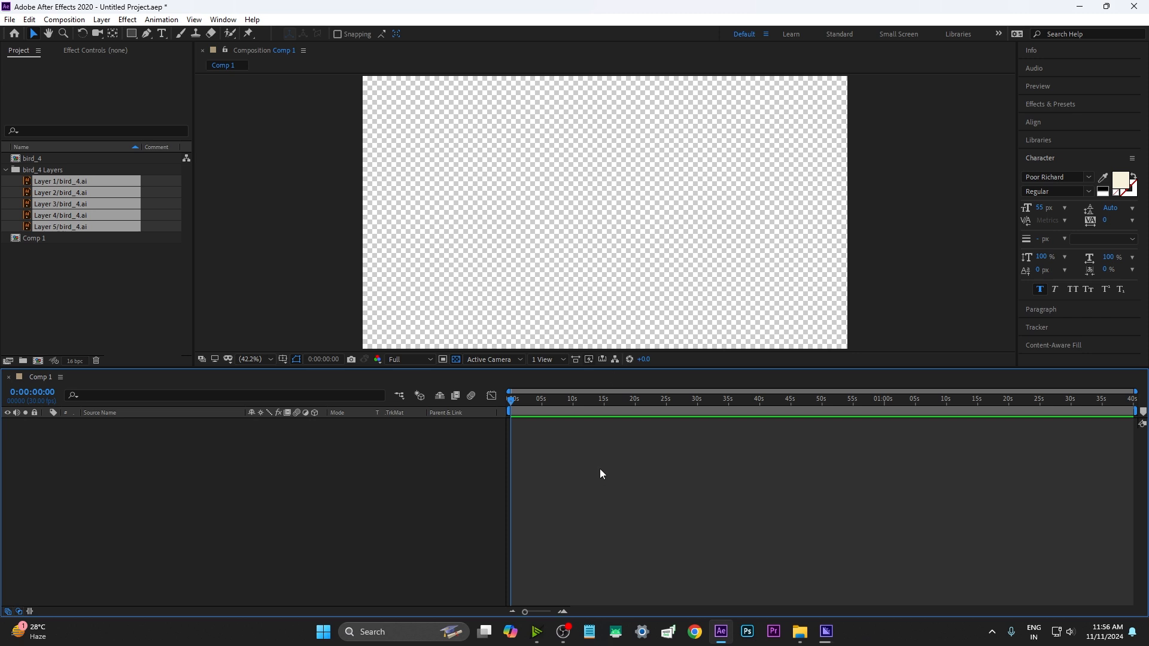
pyautogui.moveTo(30, 157); pyautogui.dragTo(144, 563)
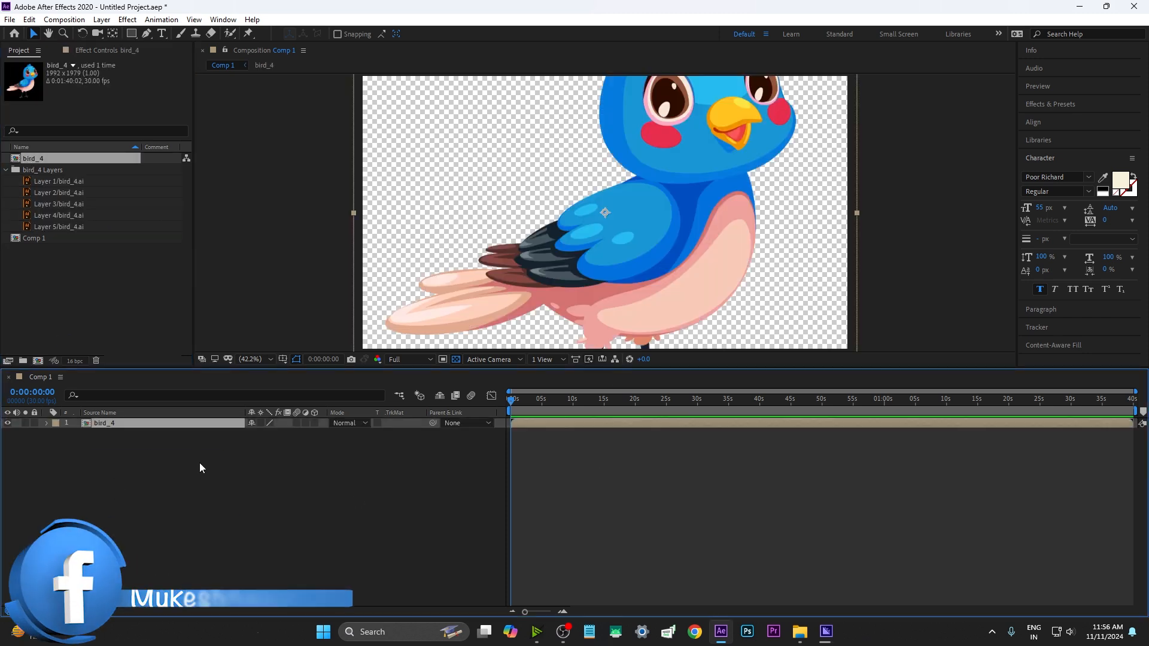
pyautogui.press('Delete')
# Open the bird_4 composition and copy all five of its layers into Comp 1.
pyautogui.doubleClick(43, 159)
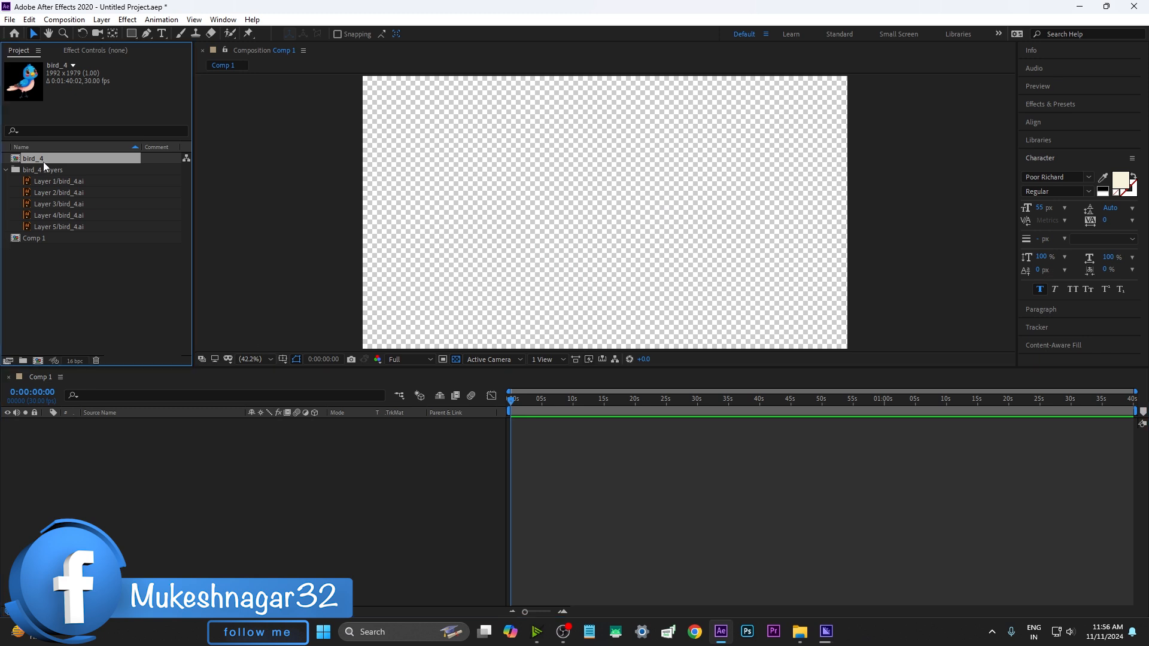
pyautogui.moveTo(89, 492); pyautogui.dragTo(113, 427)
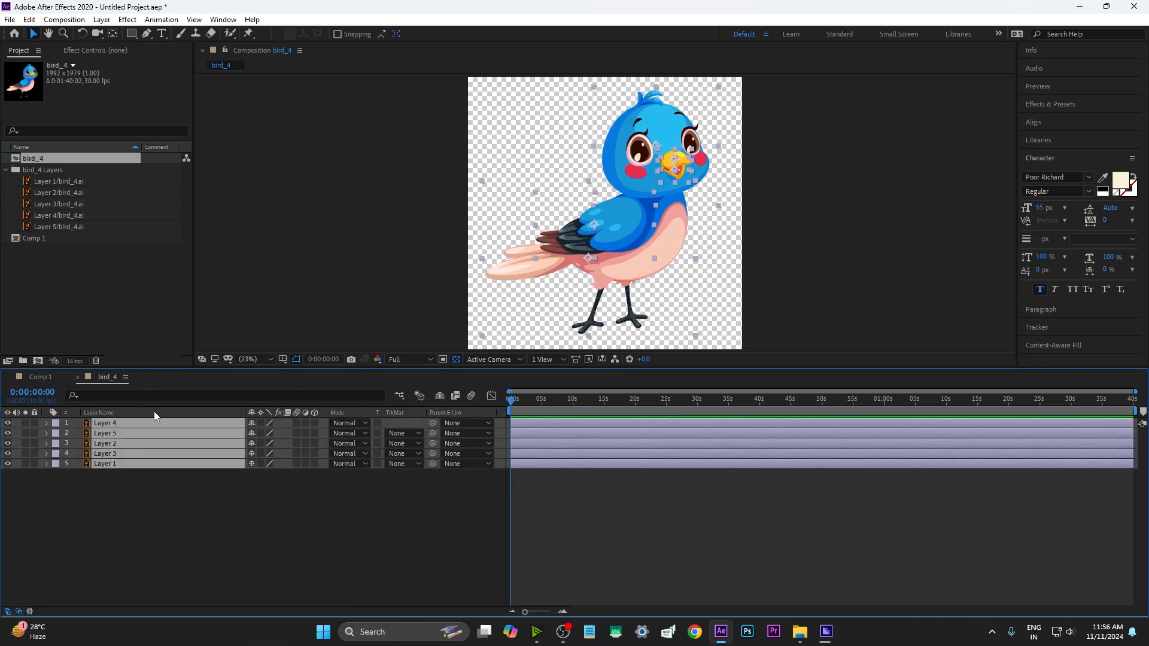
pyautogui.hotkey('ctrl', 'c')
pyautogui.click(45, 382)
pyautogui.hotkey('ctrl', 'v')
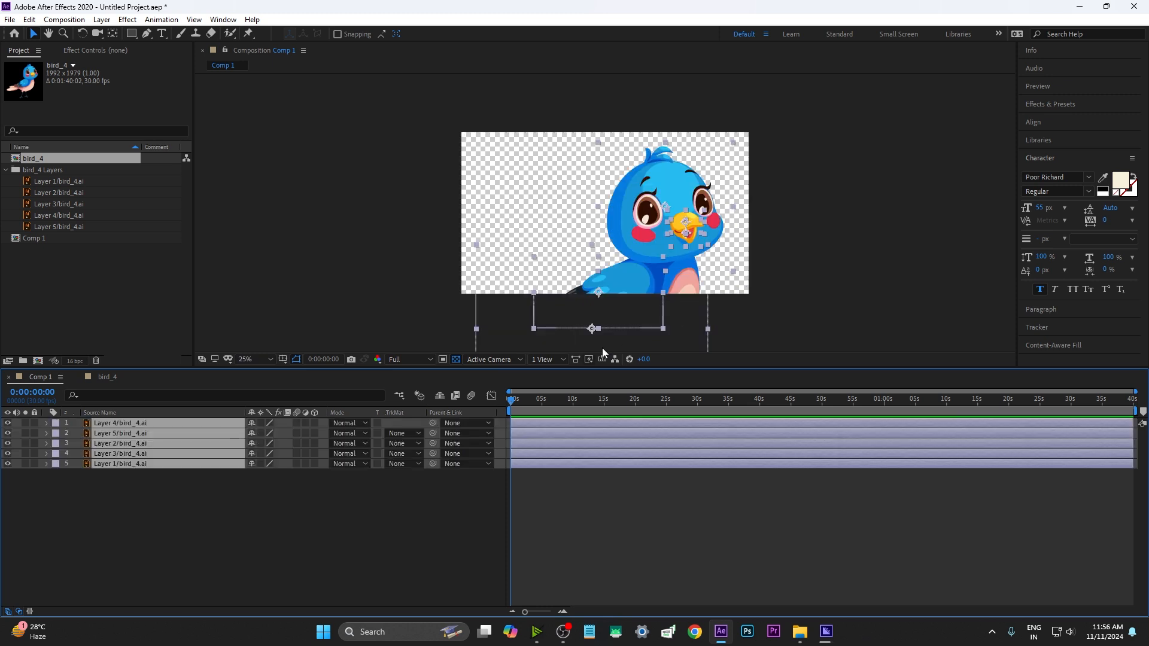
pyautogui.click(152, 424)
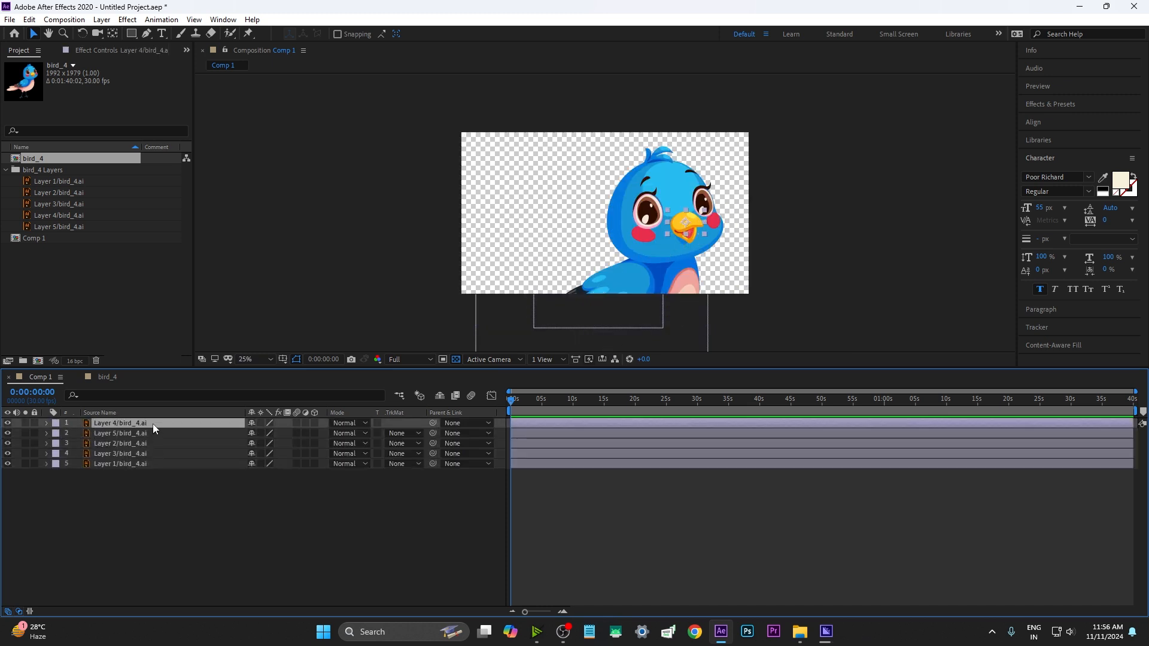
pyautogui.keyDown('shift'); pyautogui.click(129, 468); pyautogui.keyUp('shift')
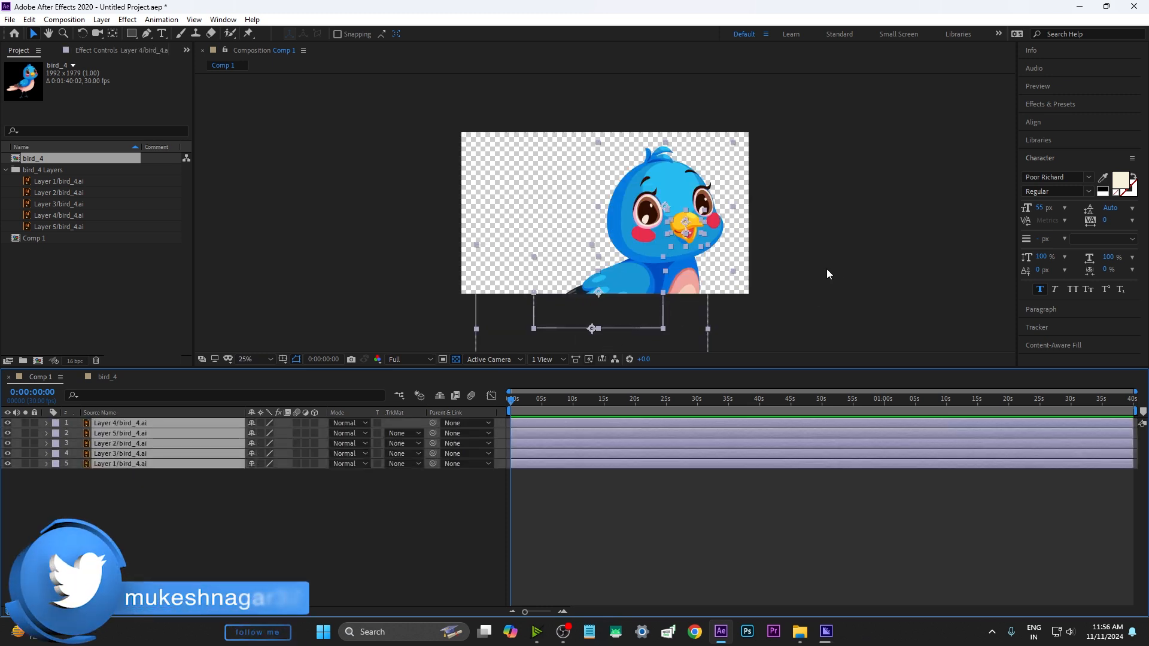
pyautogui.click(203, 509)
pyautogui.rightClick(189, 502)
pyautogui.click(159, 511)
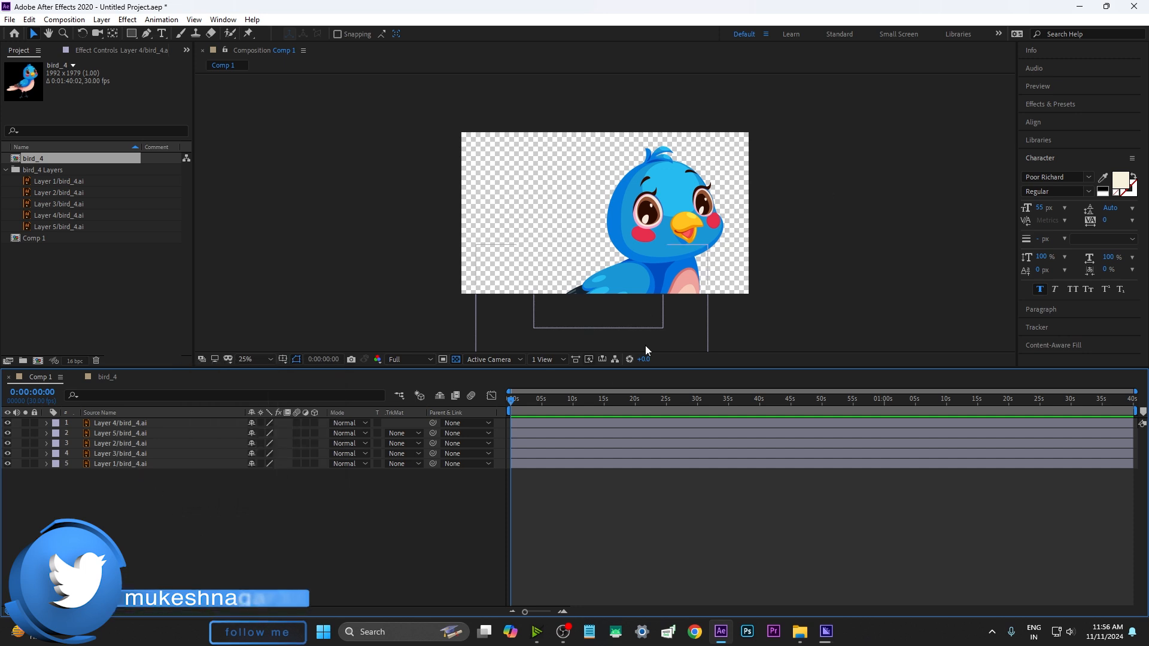
pyautogui.click(105, 467)
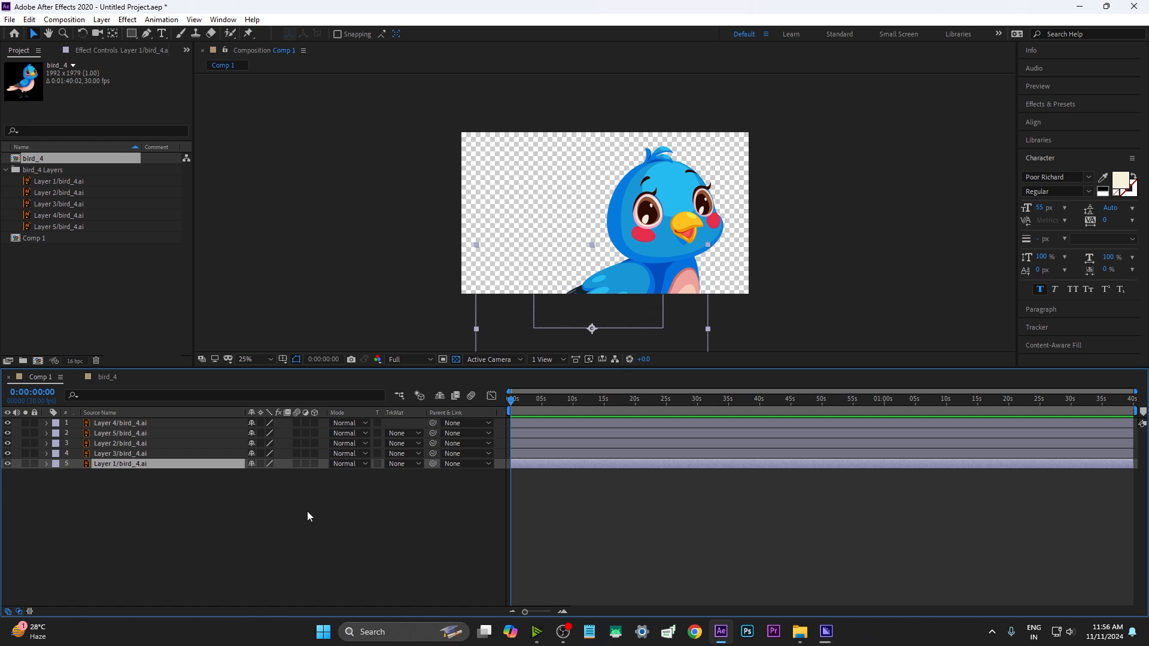
# Add a null object to Comp 1 and parent all five bird layers to it.
pyautogui.click(172, 515)
pyautogui.rightClick(173, 513)
pyautogui.moveTo(227, 378)
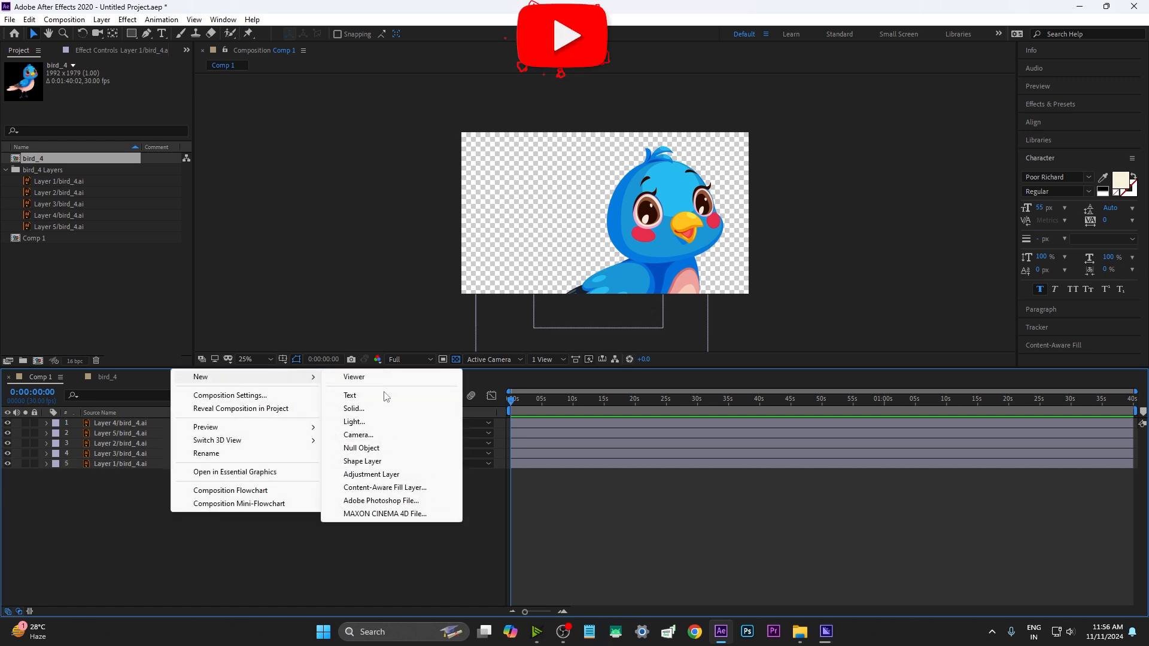
pyautogui.click(390, 449)
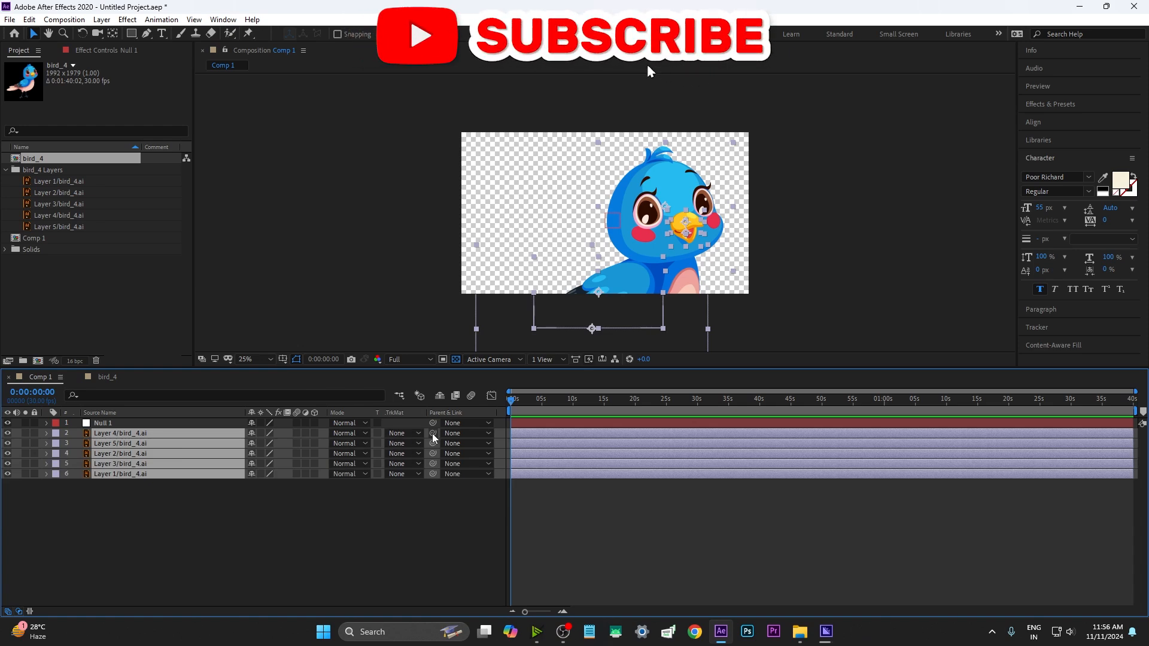
pyautogui.moveTo(433, 433); pyautogui.dragTo(120, 423)
# Scale the null object to 44% so that the whole bird fits inside the frame.
pyautogui.click(103, 423)
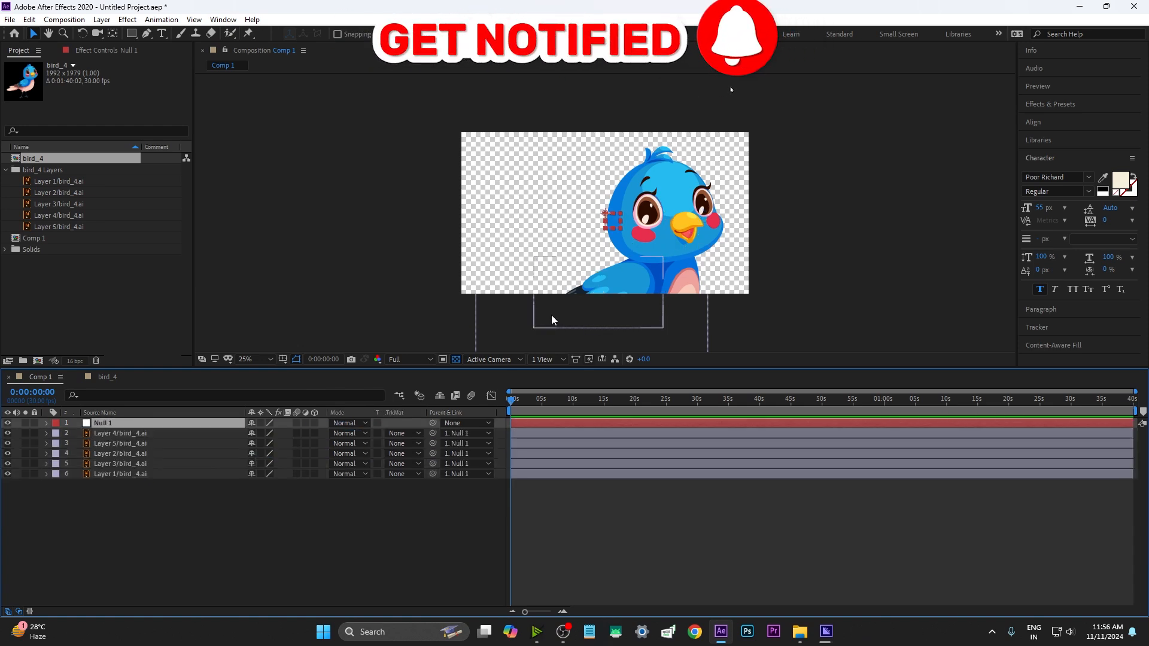
pyautogui.press('s')
pyautogui.moveTo(289, 439); pyautogui.dragTo(256, 438)
pyautogui.scroll(2, 617, 224)
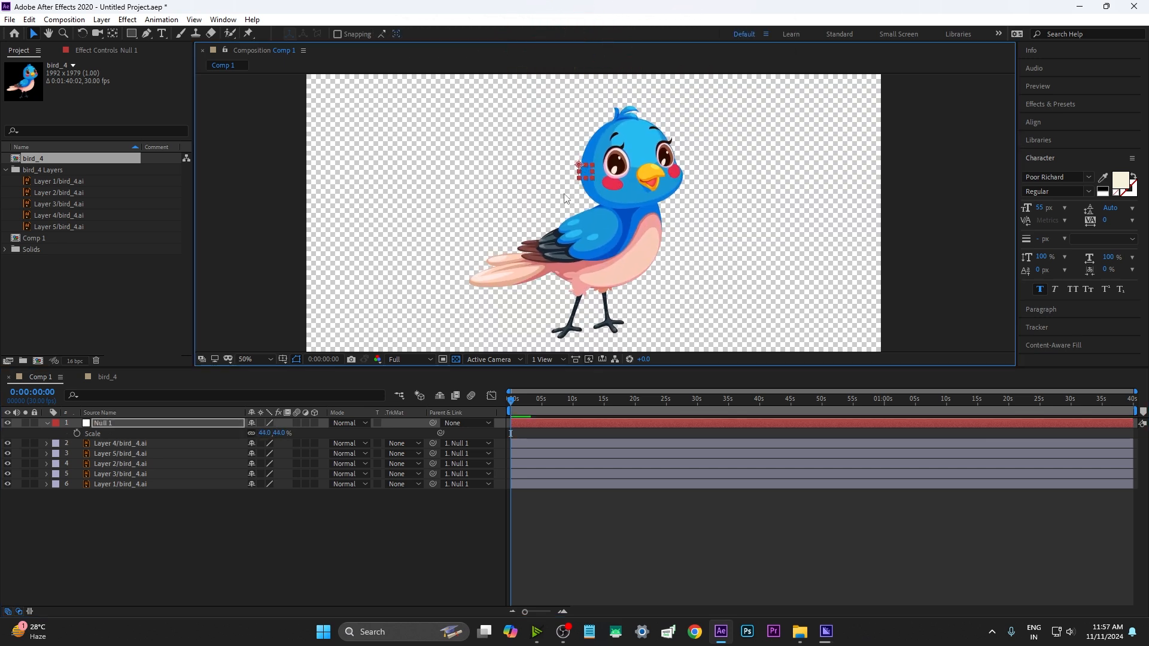
pyautogui.scroll(-2, 562, 168)
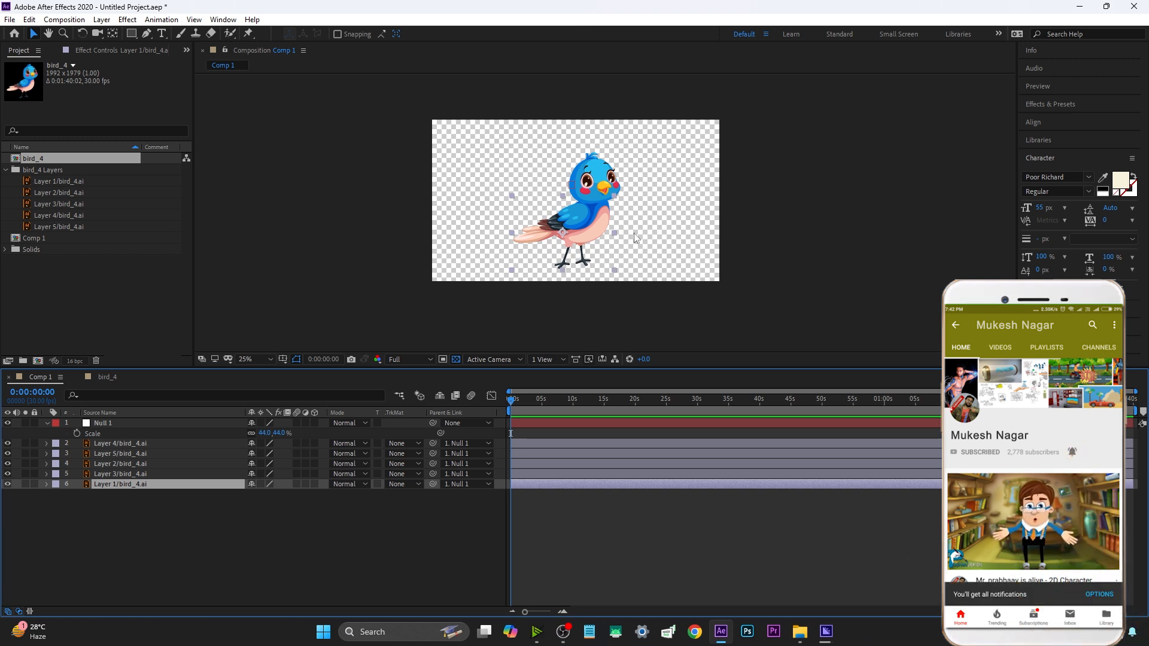
# Hide and show Layer 4 and Layer 5 to examine which parts of the bird they contain.
pyautogui.click(245, 523)
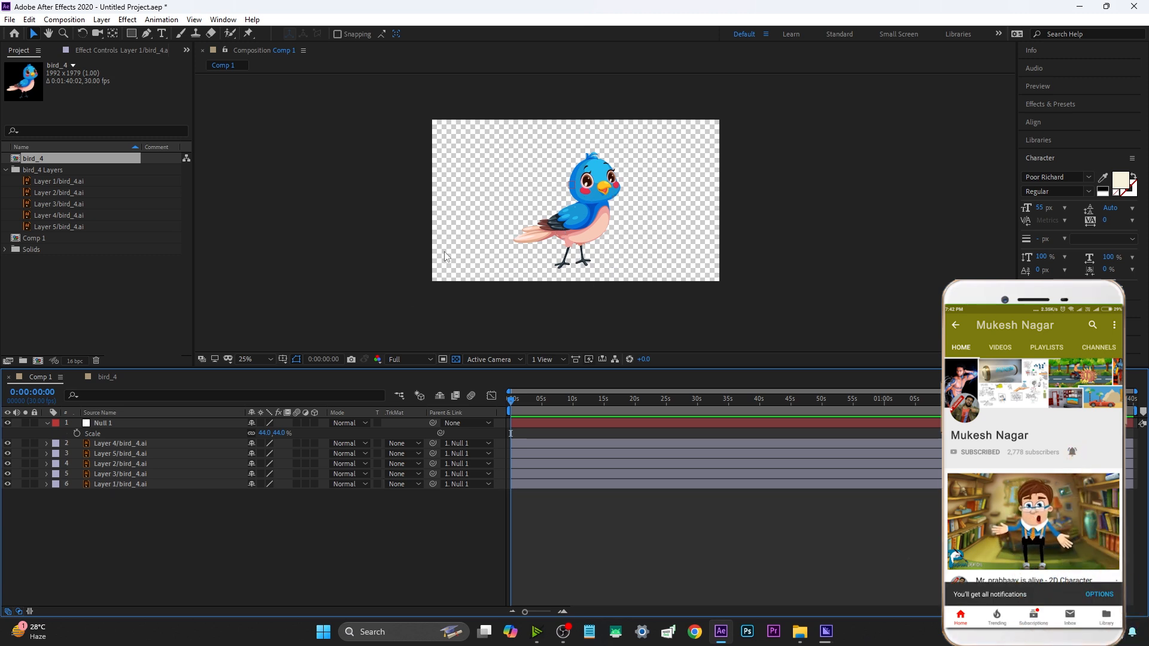
pyautogui.click(7, 454)
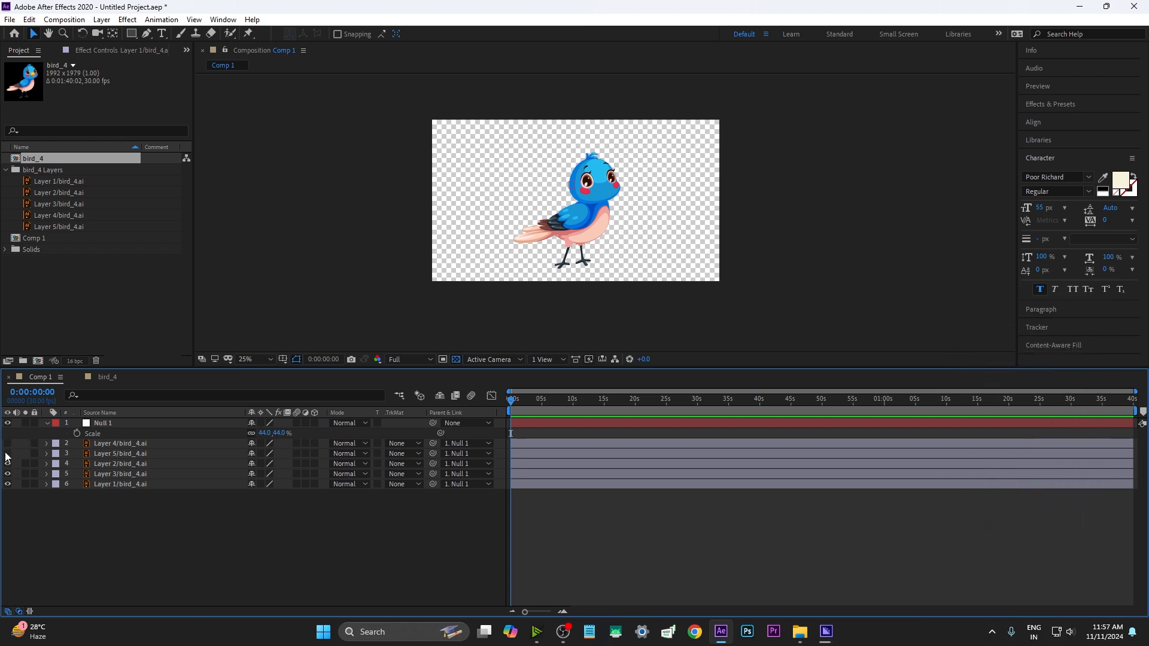
pyautogui.click(8, 443)
pyautogui.click(115, 444)
pyautogui.keyDown('ctrl'); pyautogui.click(119, 452); pyautogui.keyUp('ctrl')
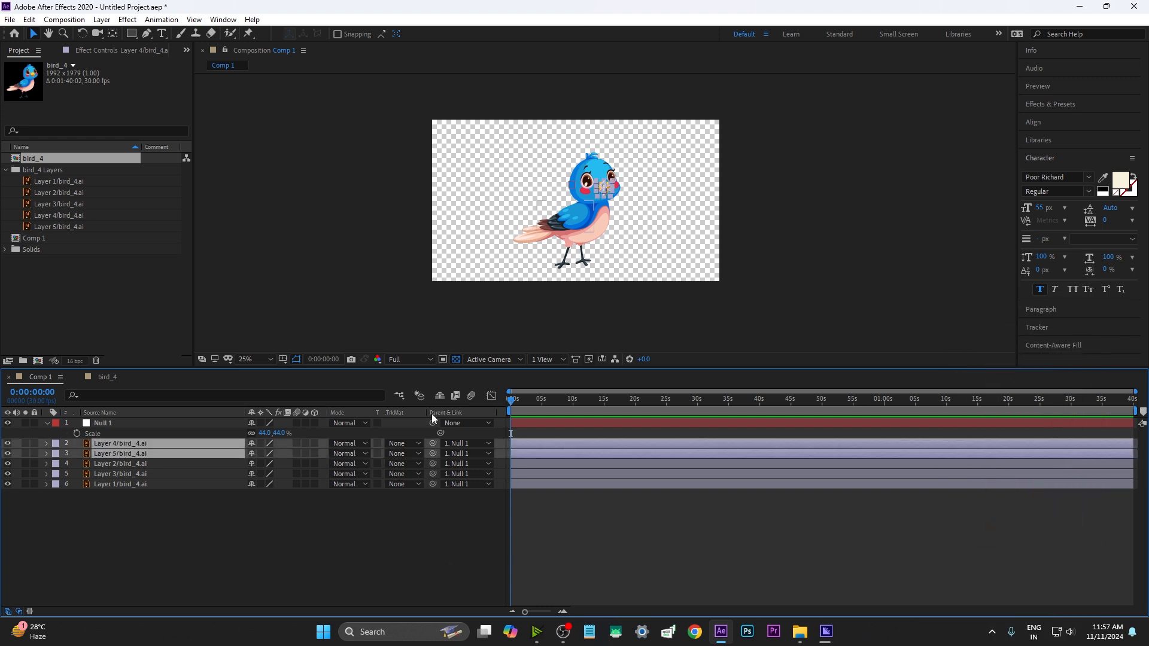
pyautogui.click(228, 547)
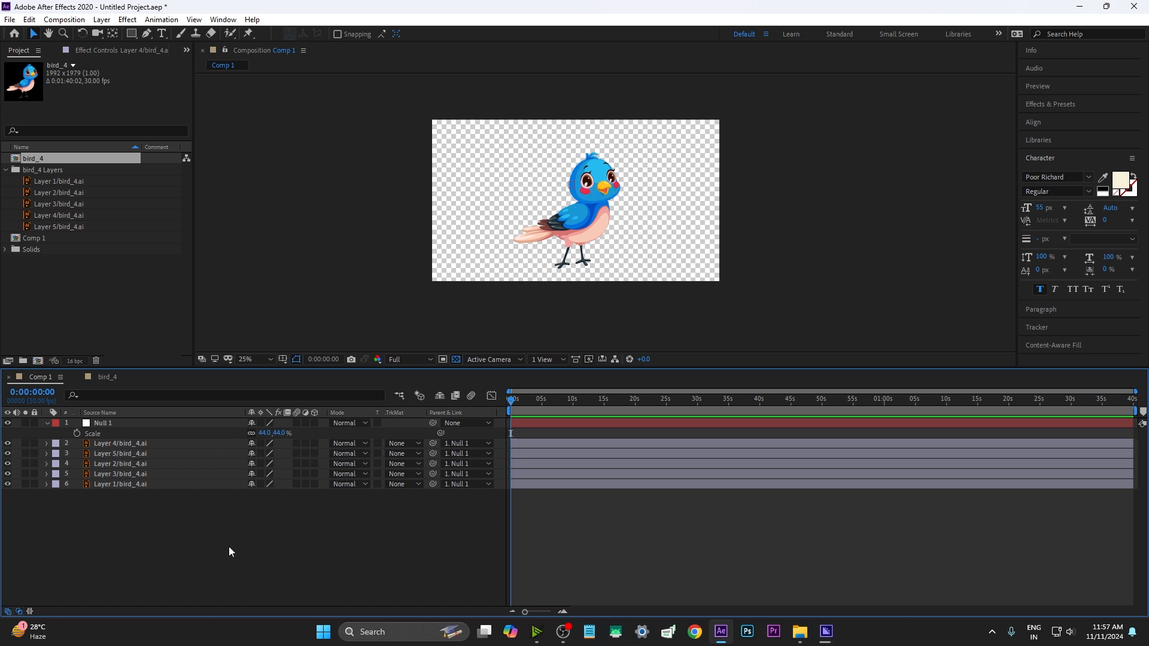
pyautogui.click(182, 456)
pyautogui.keyDown('ctrl'); pyautogui.click(179, 447); pyautogui.keyUp('ctrl')
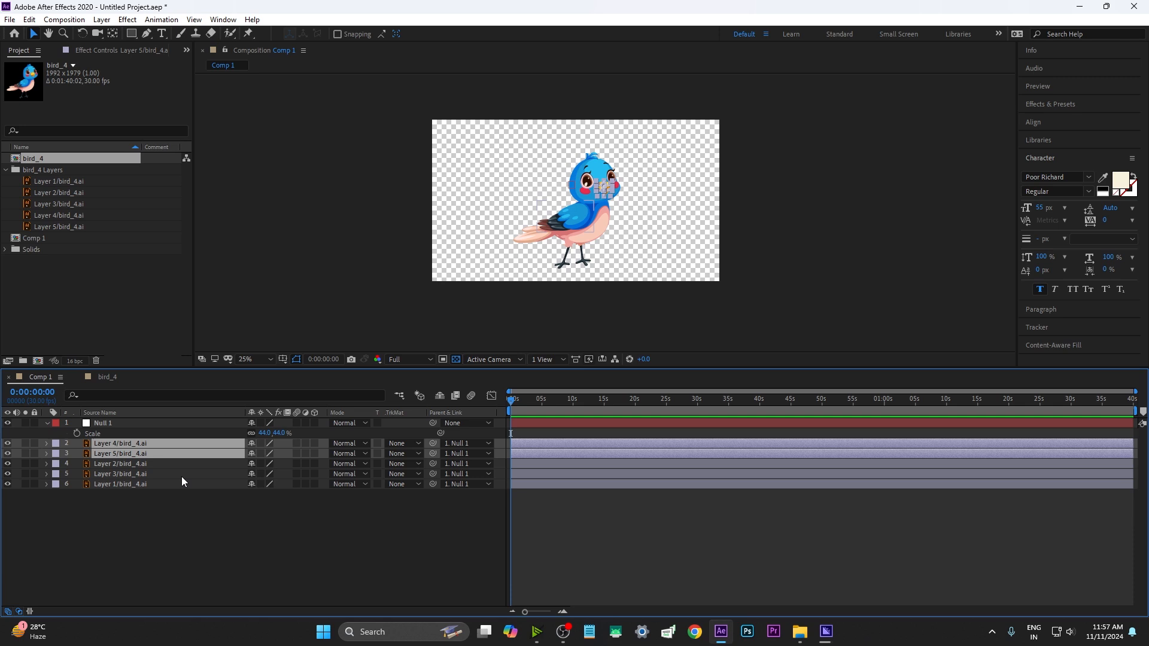
pyautogui.click(623, 502)
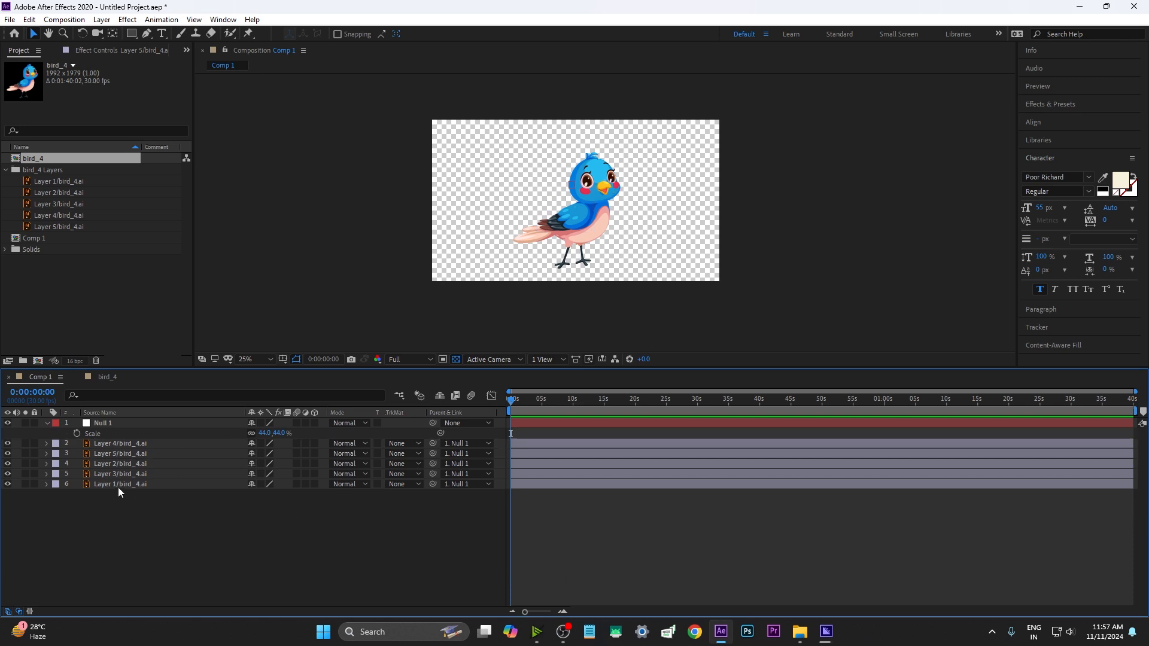
pyautogui.click(7, 444)
pyautogui.click(8, 444)
# Pre-compose Layer 4 and Layer 5 as Pre-comp 1, moving all attributes into it, and open the new composition.
pyautogui.moveTo(164, 444); pyautogui.dragTo(204, 458)
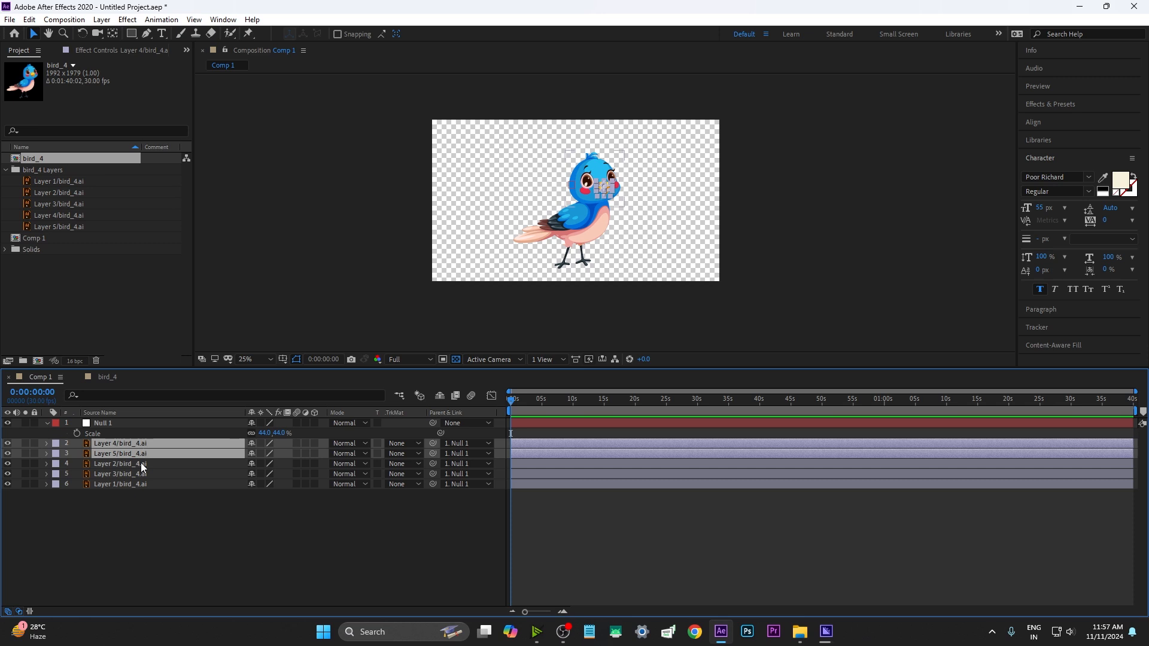
pyautogui.hotkey('ctrl', 'shift', 'c')
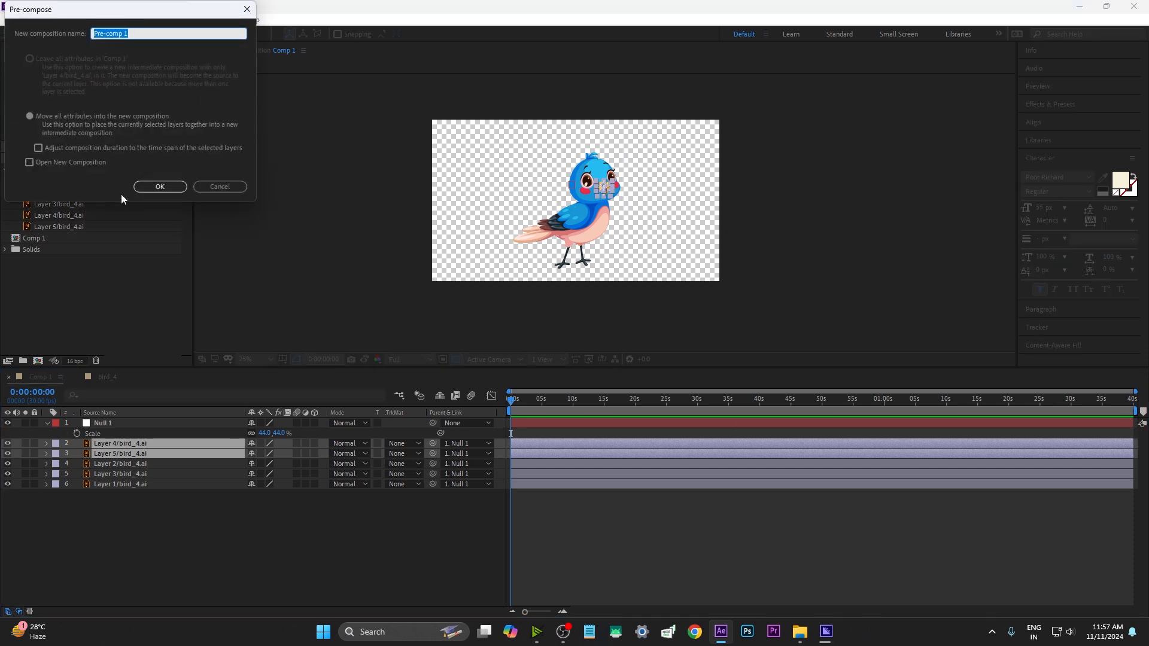
pyautogui.click(155, 189)
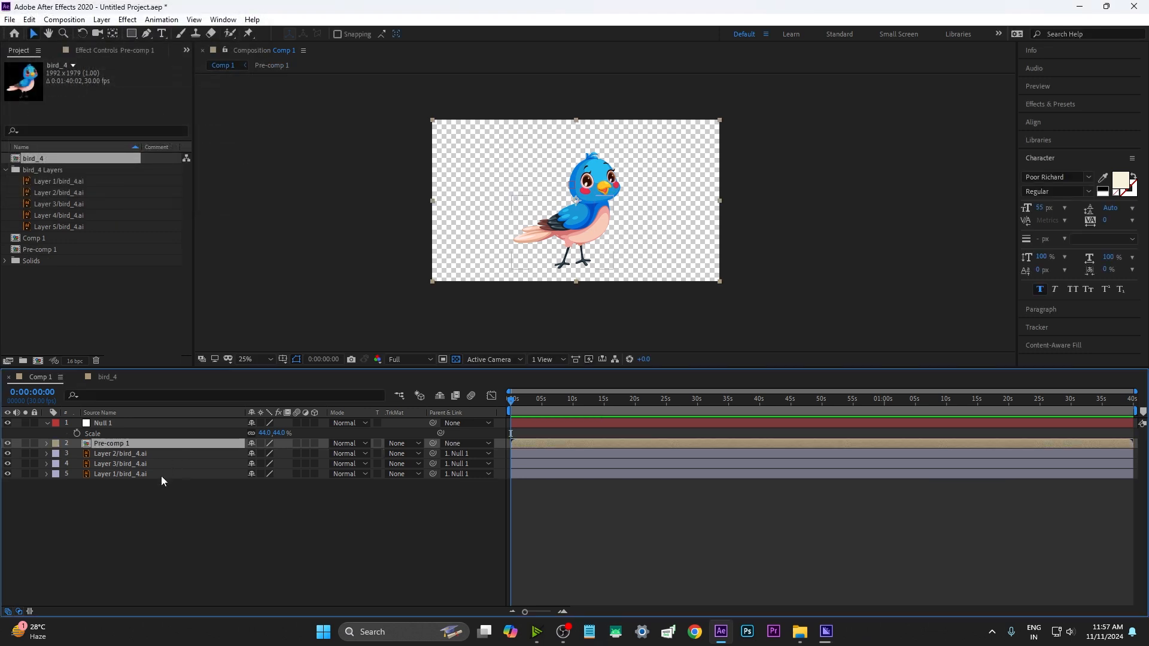
pyautogui.doubleClick(124, 444)
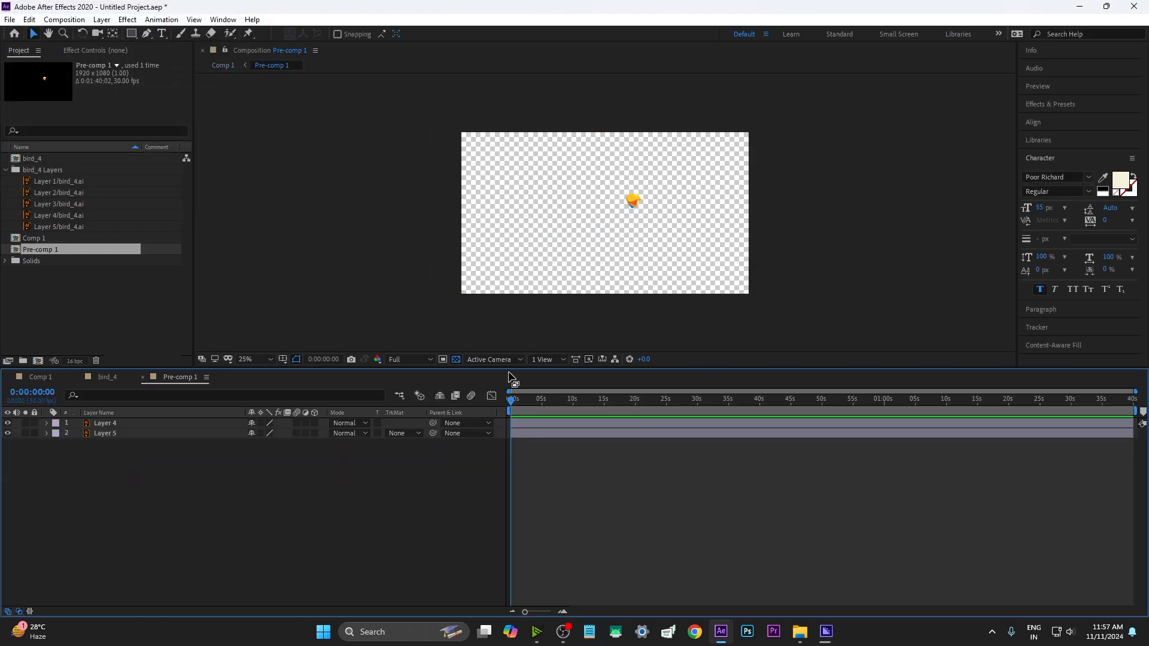
pyautogui.moveTo(511, 400); pyautogui.dragTo(531, 423)
pyautogui.moveTo(531, 423); pyautogui.dragTo(509, 424)
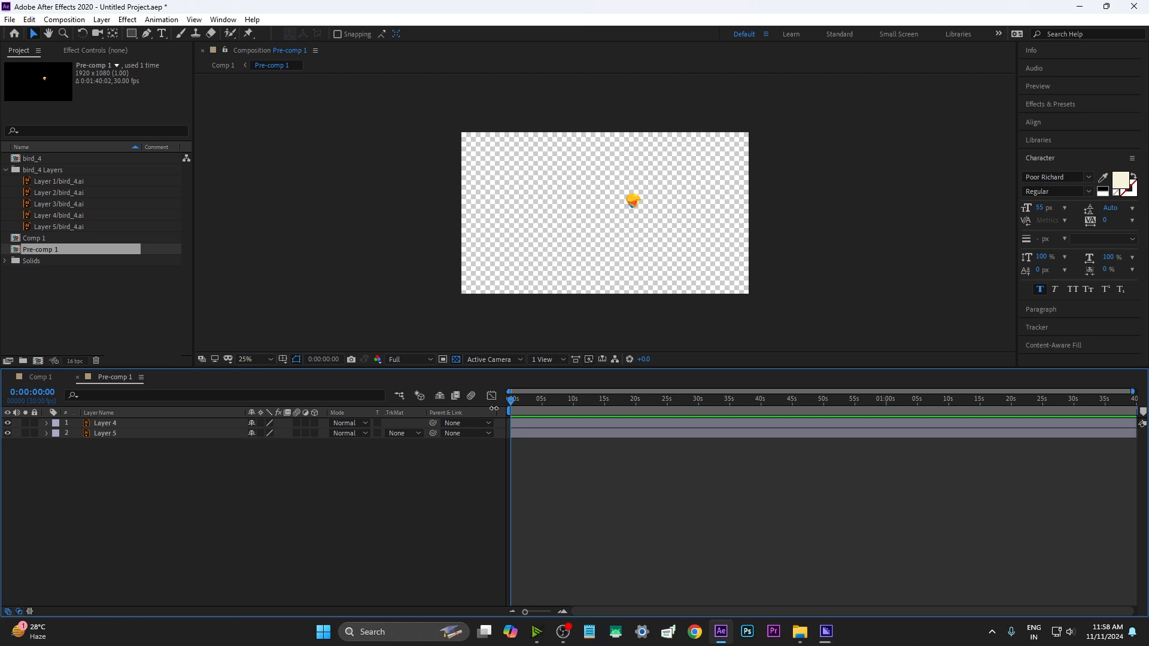
# Move the anchor points of Layer 4 and Layer 5 to the back of the beak, where its two halves hinge.
pyautogui.click(161, 423)
pyautogui.scroll(2, 666, 210)
pyautogui.click(406, 461)
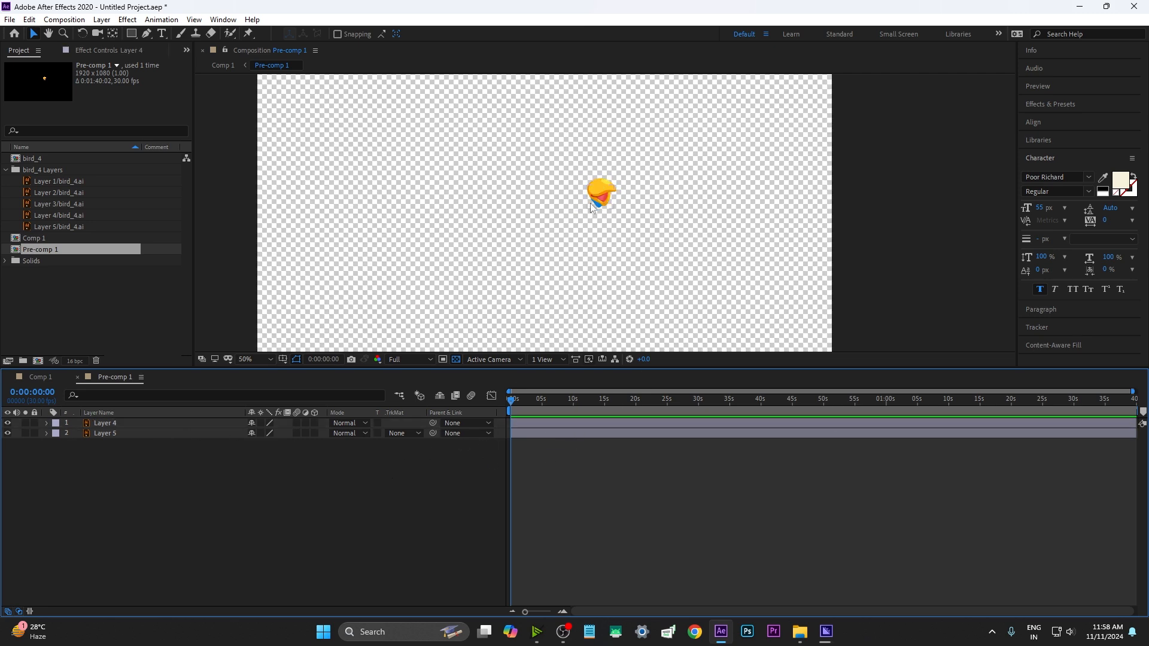
pyautogui.click(566, 423)
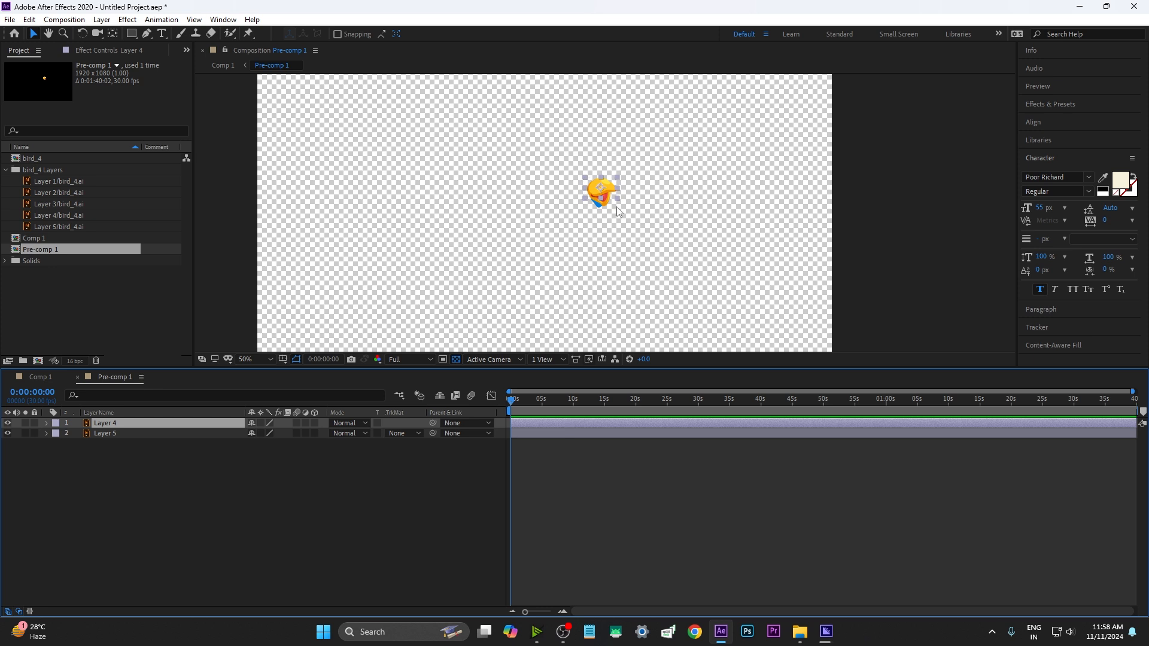
pyautogui.scroll(4, 613, 221)
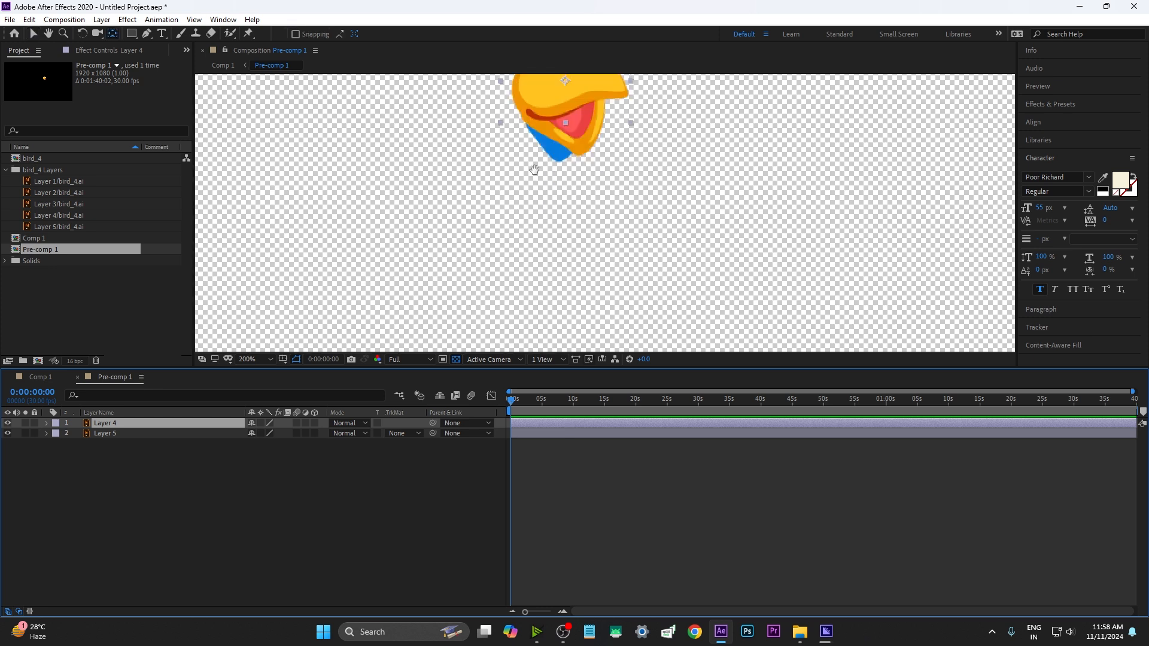
pyautogui.moveTo(534, 170); pyautogui.dragTo(586, 245)
pyautogui.moveTo(614, 154); pyautogui.dragTo(586, 168)
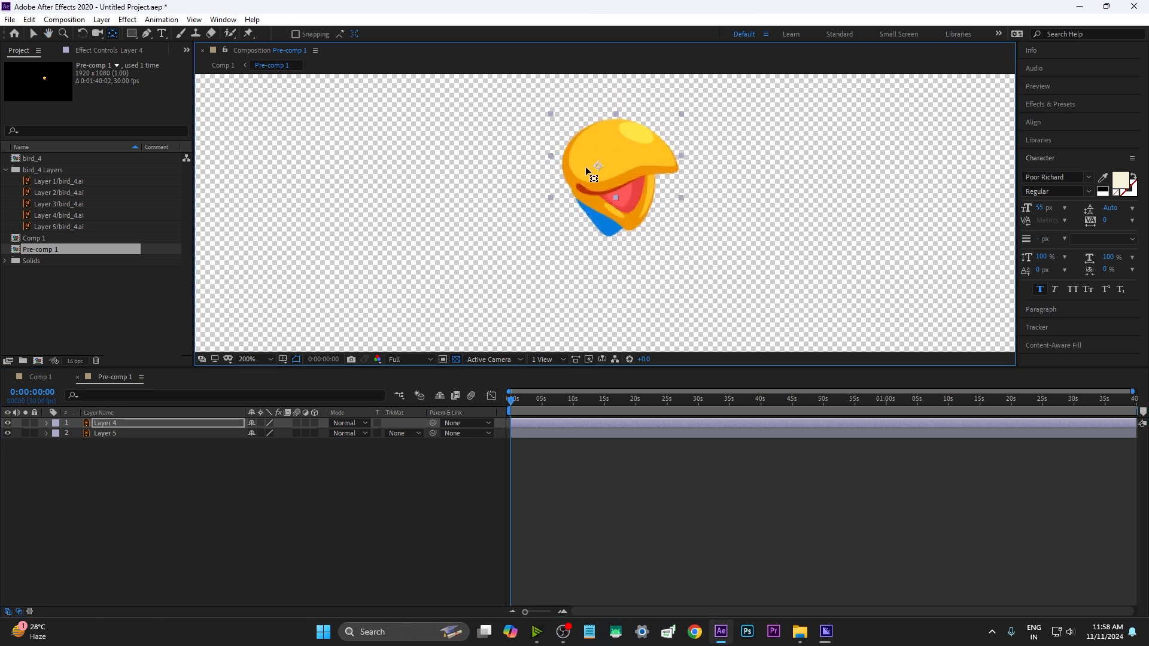
pyautogui.click(156, 435)
pyautogui.press('r')
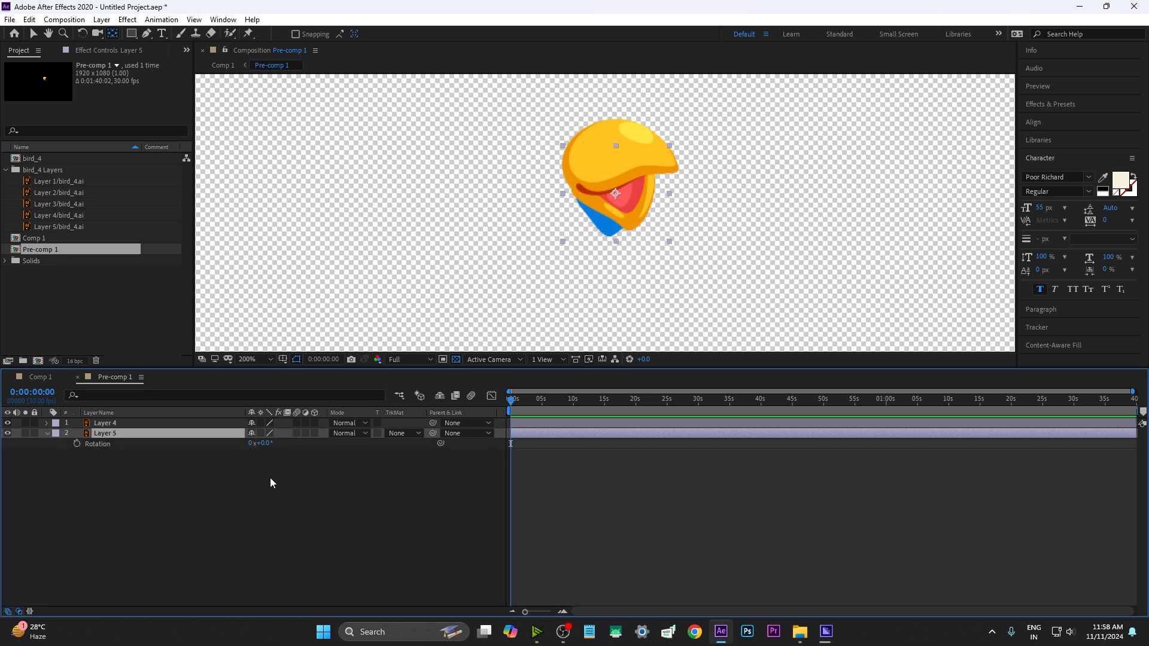
# Set starting Rotation keyframes at 0:00:00:00, with Layer 4 at -1° and Layer 5 at 2°.
pyautogui.keyDown('shift'); pyautogui.click(132, 424); pyautogui.keyUp('shift')
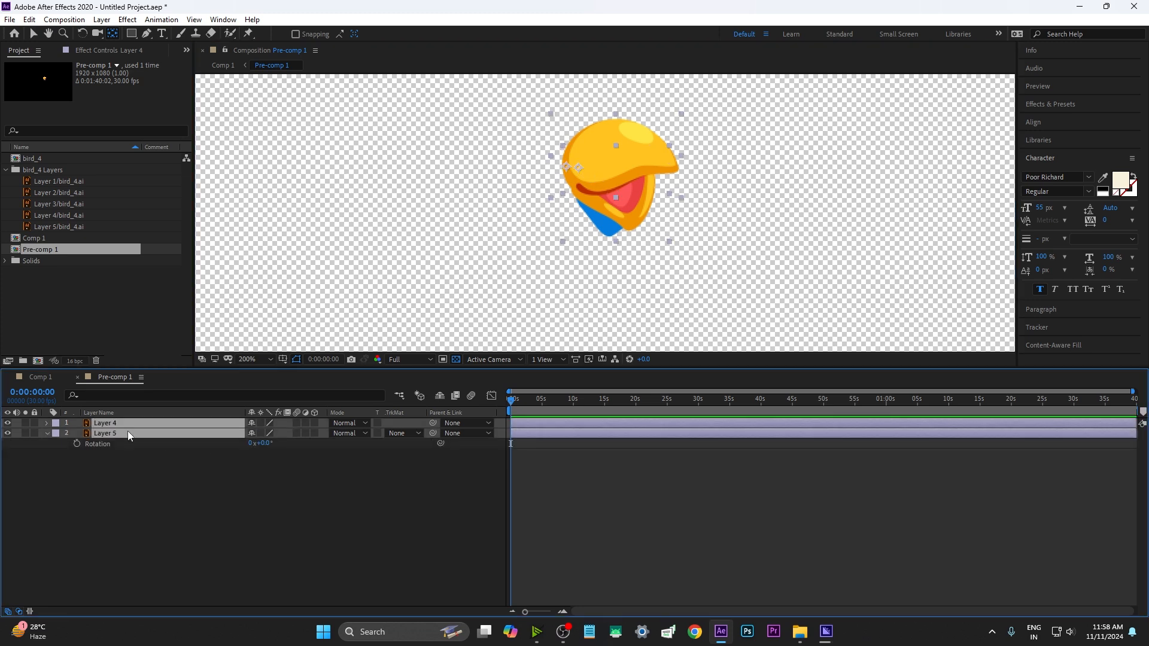
pyautogui.press('r')
pyautogui.moveTo(266, 433)
pyautogui.mouseDown()
pyautogui.moveTo(230, 430)
pyautogui.moveTo(267, 432)
pyautogui.mouseUp()
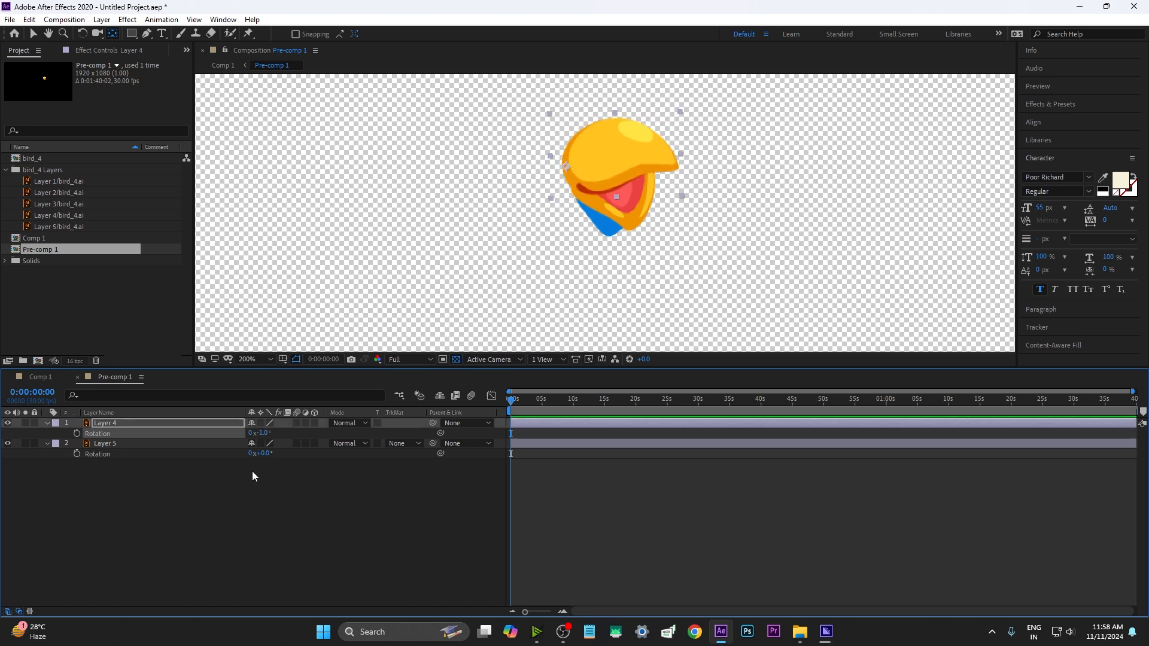
pyautogui.click(76, 433)
pyautogui.click(521, 442)
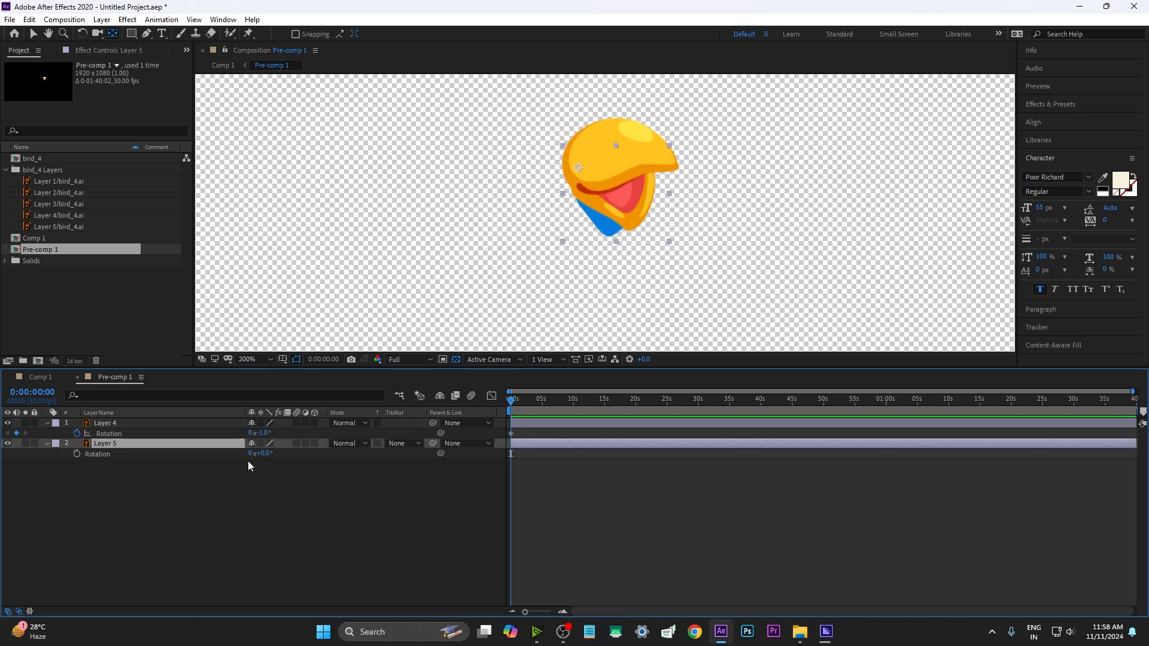
pyautogui.moveTo(262, 454); pyautogui.dragTo(266, 454)
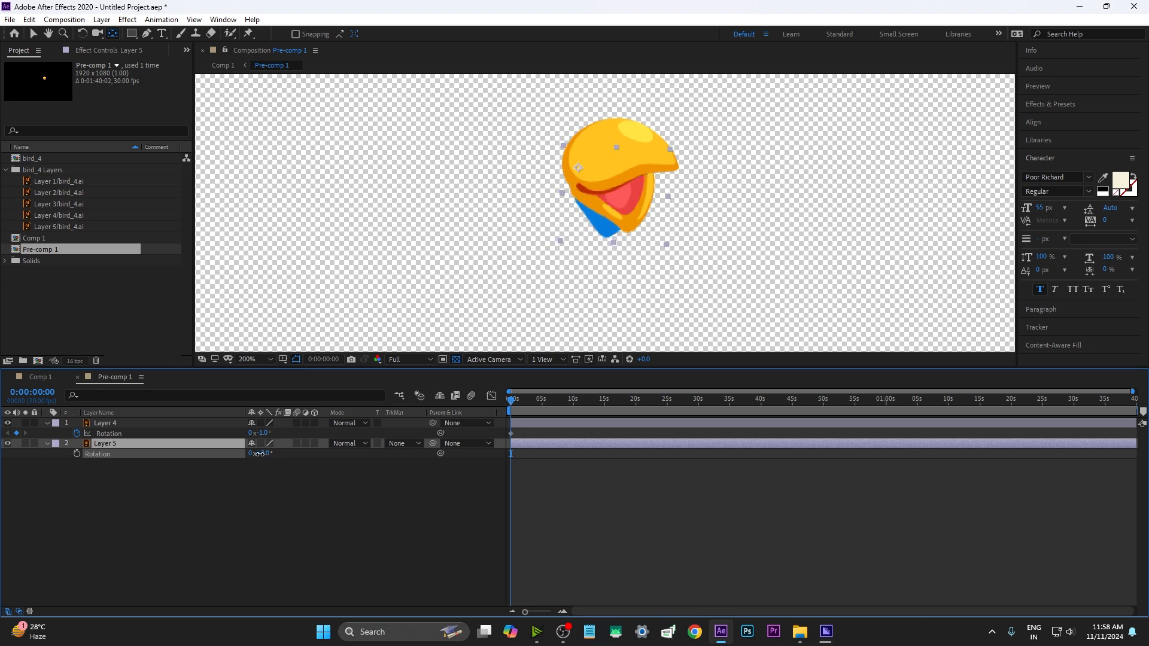
pyautogui.click(76, 454)
# At about one second, close the beak by rotating Layer 4 to 6° and Layer 5 to -14°.
pyautogui.press('space')
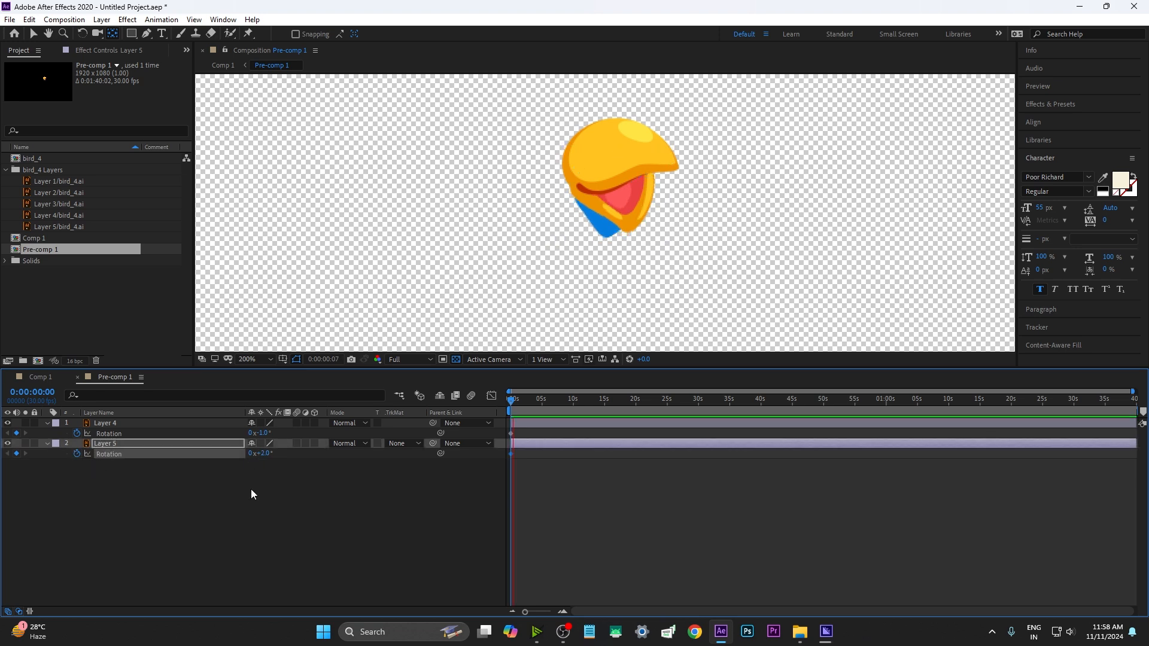
pyautogui.press('space')
pyautogui.moveTo(265, 433); pyautogui.dragTo(258, 454)
# Copy the starting Rotation keyframes of both layers to 0:00:02:03 and apply Easy Ease to all the keyframes.
pyautogui.moveTo(516, 403)
pyautogui.mouseDown()
pyautogui.moveTo(501, 405)
pyautogui.moveTo(524, 411)
pyautogui.mouseUp()
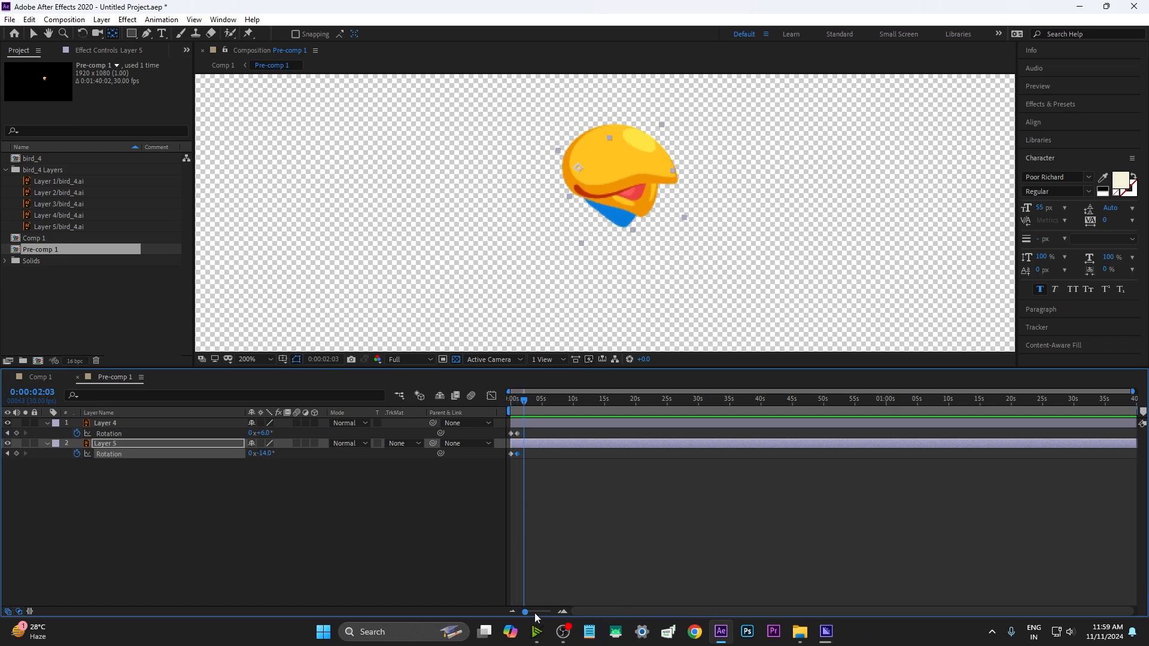
pyautogui.moveTo(526, 613); pyautogui.dragTo(545, 613)
pyautogui.moveTo(519, 449)
pyautogui.mouseDown()
pyautogui.moveTo(506, 459)
pyautogui.moveTo(522, 431)
pyautogui.moveTo(507, 436)
pyautogui.mouseUp()
pyautogui.hotkey('ctrl', 'c')
pyautogui.hotkey('ctrl', 'v')
pyautogui.hotkey('ctrl', 'c')
pyautogui.hotkey('ctrl', 'v')
pyautogui.press('F9')
pyautogui.click(358, 495)
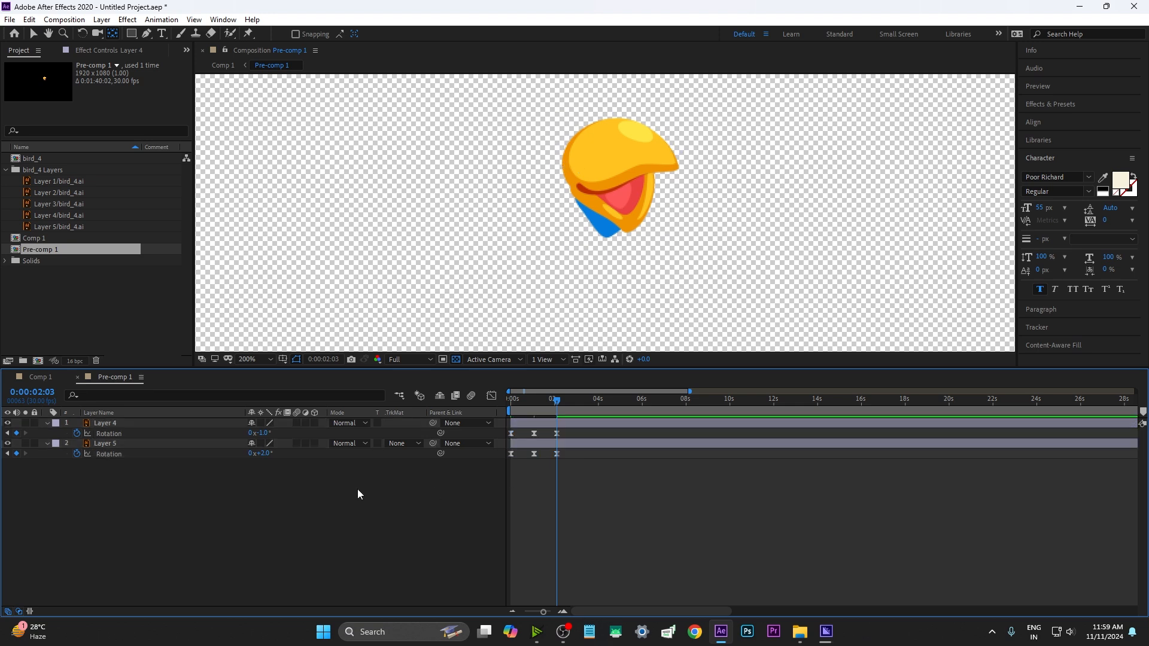
# Add the expression loopOut('cycle') to the Rotation of Layer 4 and Layer 5 and preview the loop.
pyautogui.click(67, 432)
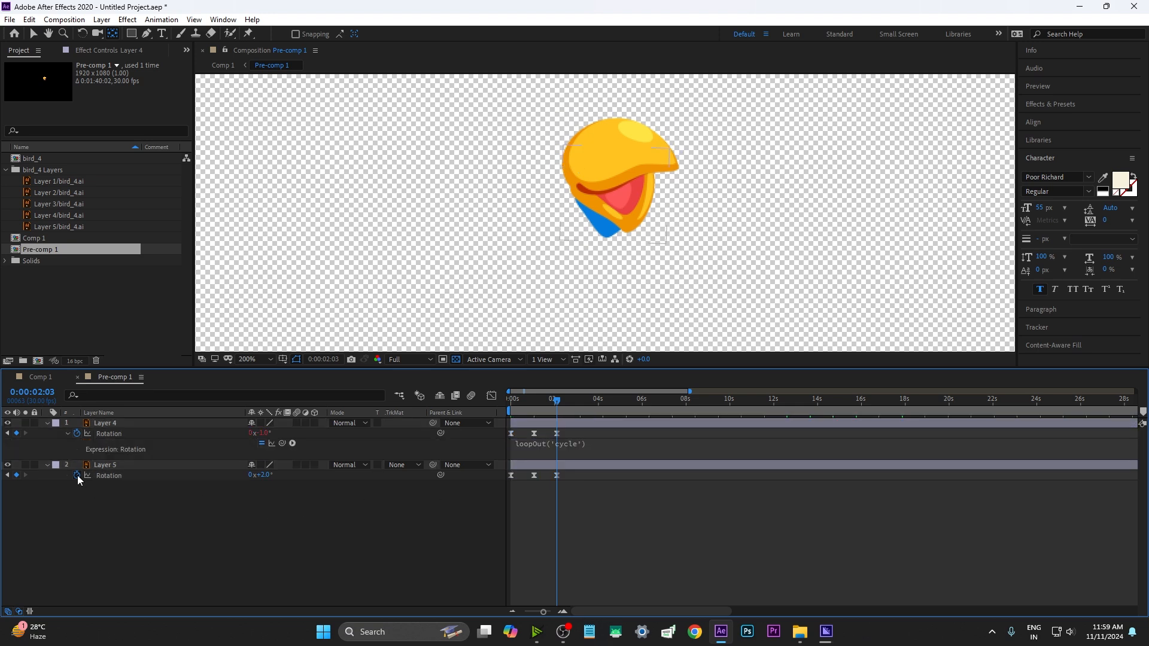
pyautogui.keyDown('alt'); pyautogui.click(77, 475); pyautogui.keyUp('alt')
pyautogui.hotkey('ctrl', 'v')
pyautogui.click(317, 537)
pyautogui.press('space')
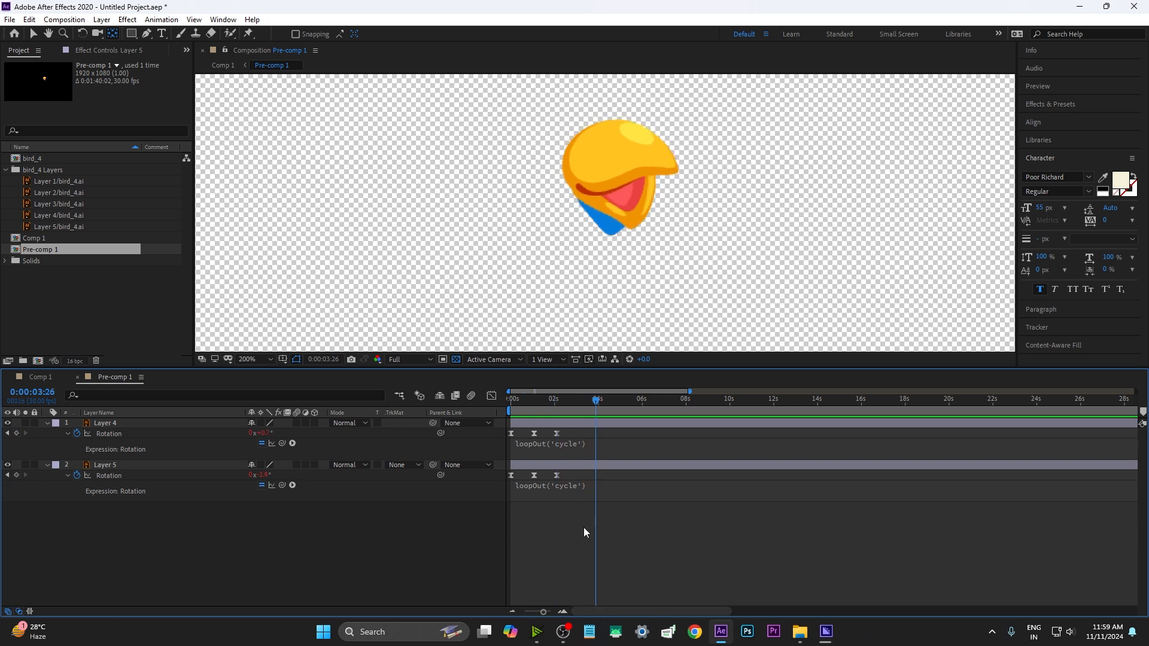
# Speed up the beak movement by compressing both layers' Rotation keyframes so that the cycle ends at about 0.7 seconds.
pyautogui.press('u')
pyautogui.press('u')
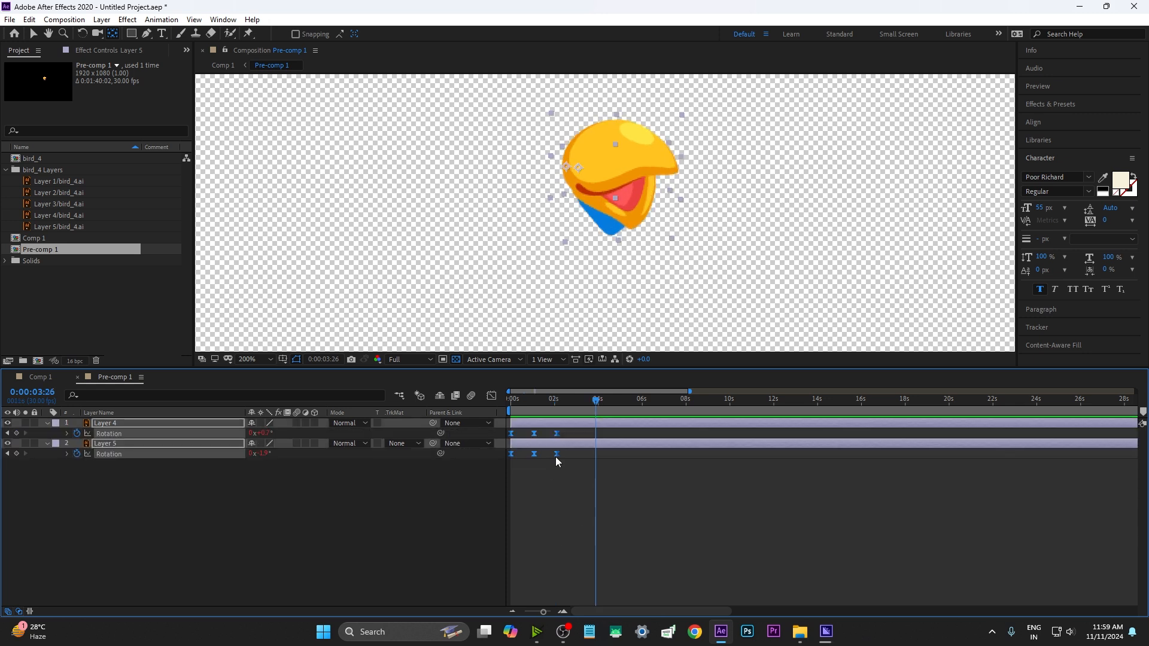
pyautogui.moveTo(557, 455); pyautogui.dragTo(543, 457)
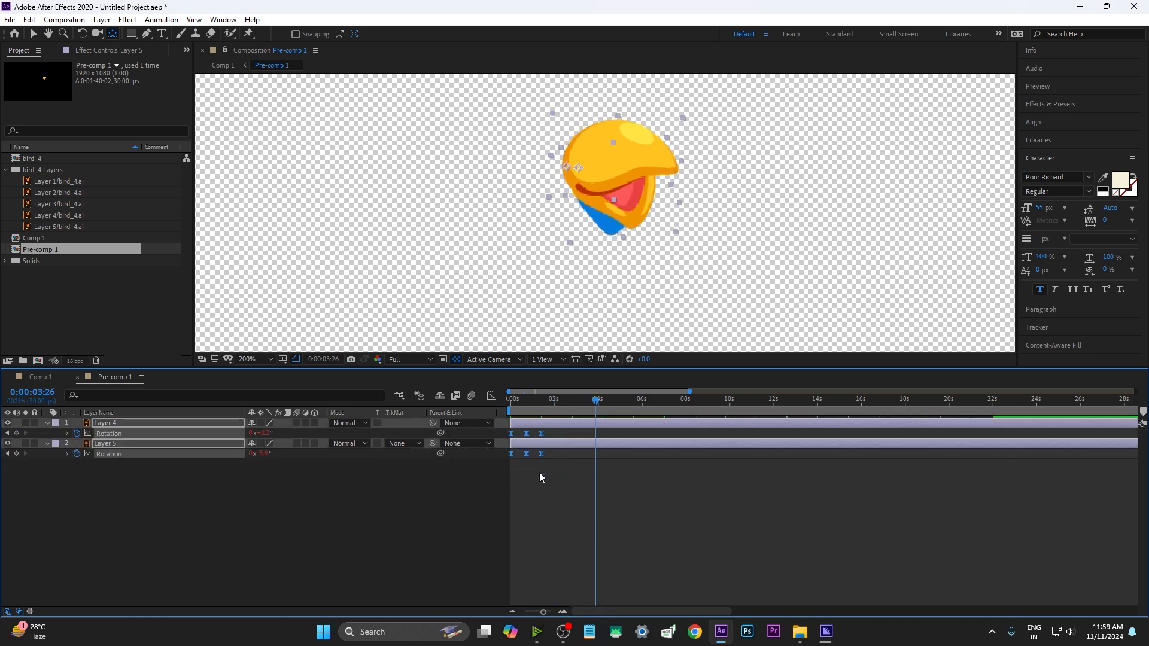
pyautogui.click(541, 473)
pyautogui.moveTo(595, 401); pyautogui.dragTo(494, 419)
pyautogui.press('space')
pyautogui.press('space')
pyautogui.moveTo(552, 465); pyautogui.dragTo(508, 430)
pyautogui.moveTo(543, 454); pyautogui.dragTo(529, 455)
pyautogui.moveTo(537, 402); pyautogui.dragTo(486, 418)
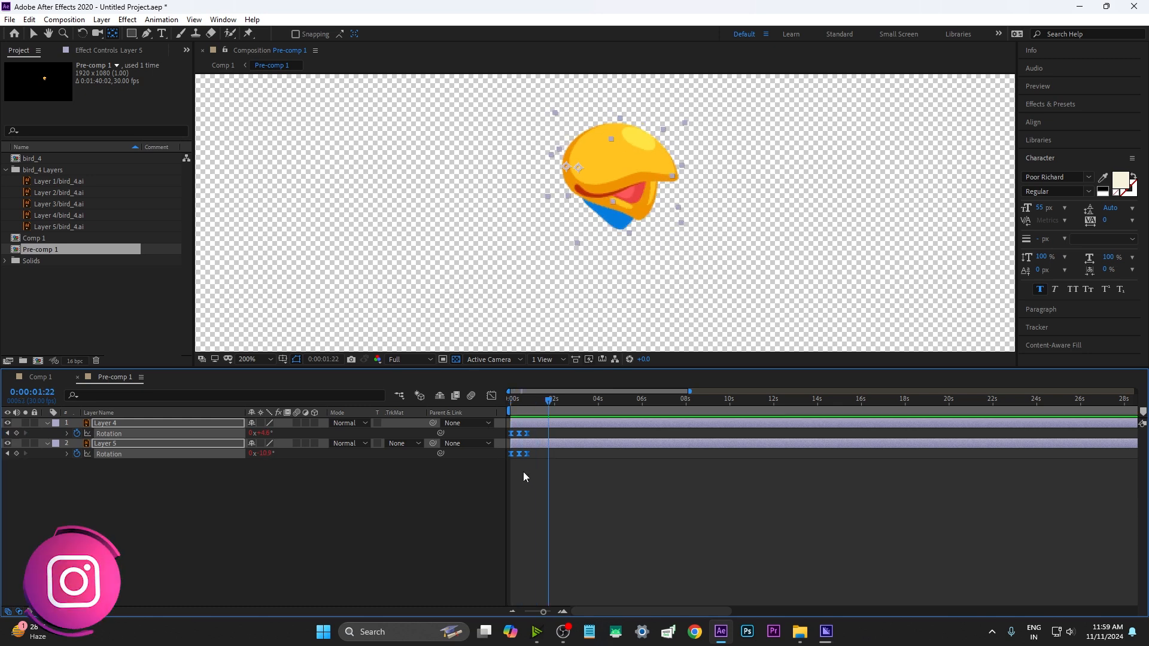
# Return to Comp 1 and play back the beak animation on the whole bird from the start.
pyautogui.click(41, 377)
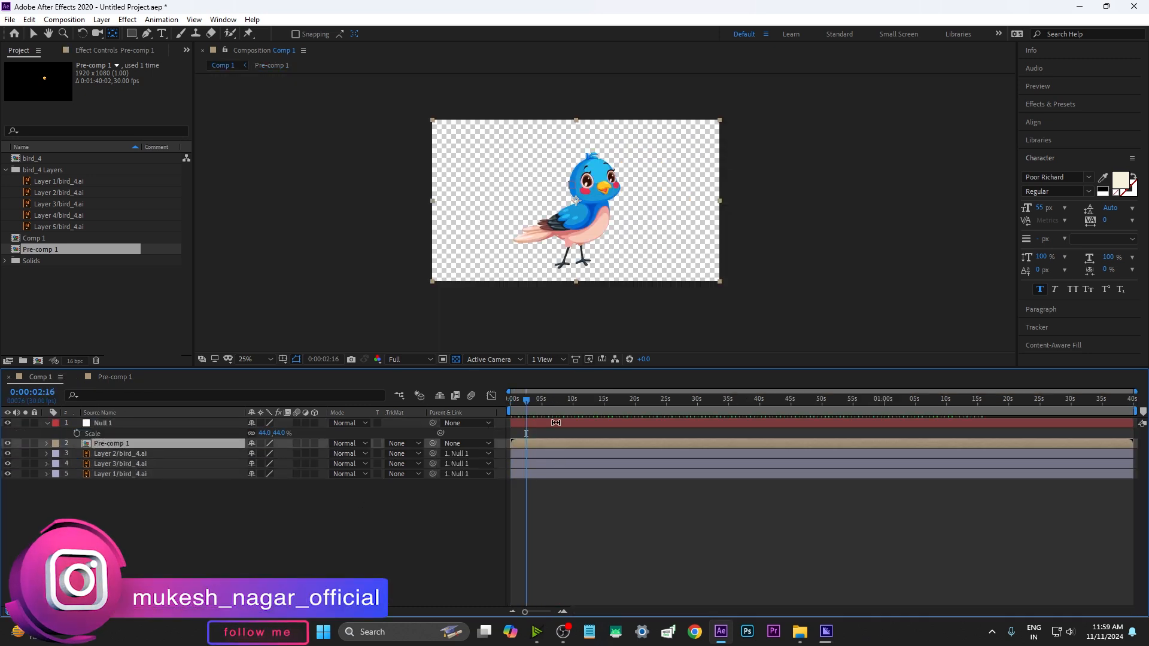
pyautogui.moveTo(536, 401); pyautogui.dragTo(494, 412)
pyautogui.click(475, 520)
pyautogui.press('space')
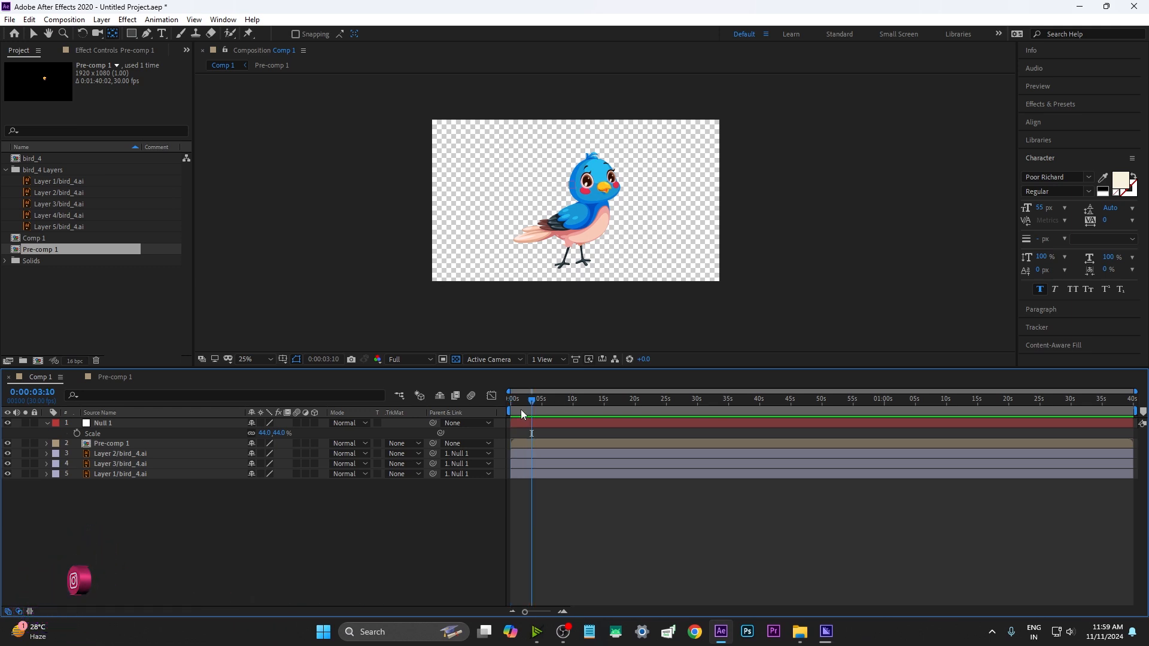
pyautogui.press('space')
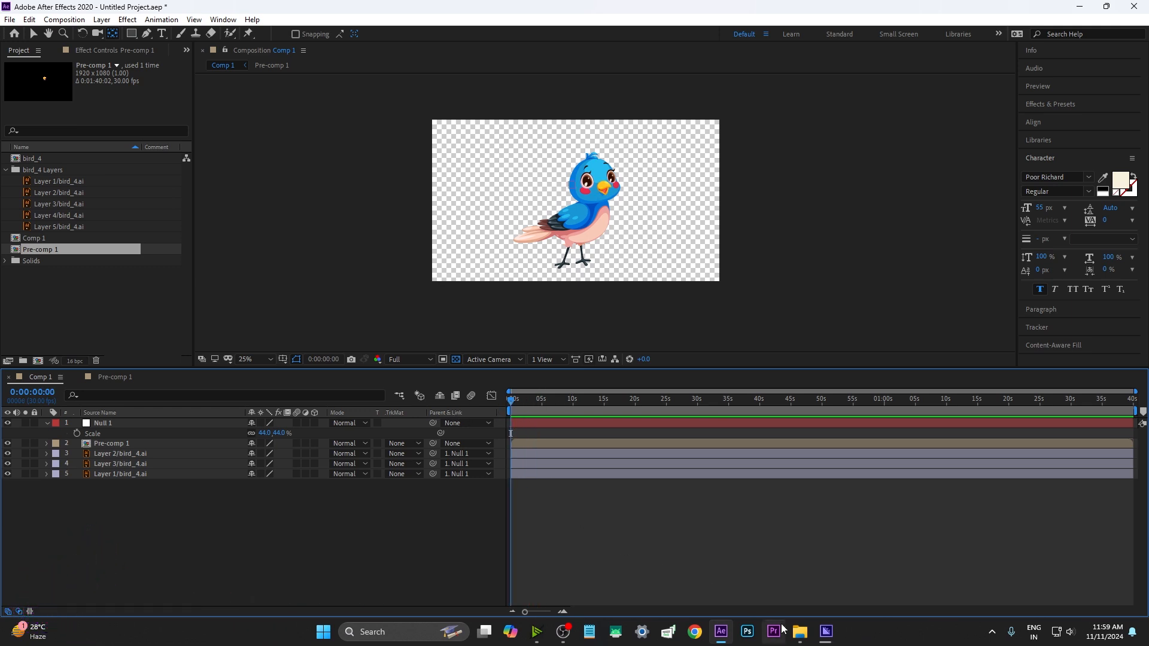
# Import 1.mp3 from the file folder into Comp 1 as the topmost layer and display its audio waveform.
pyautogui.click(800, 632)
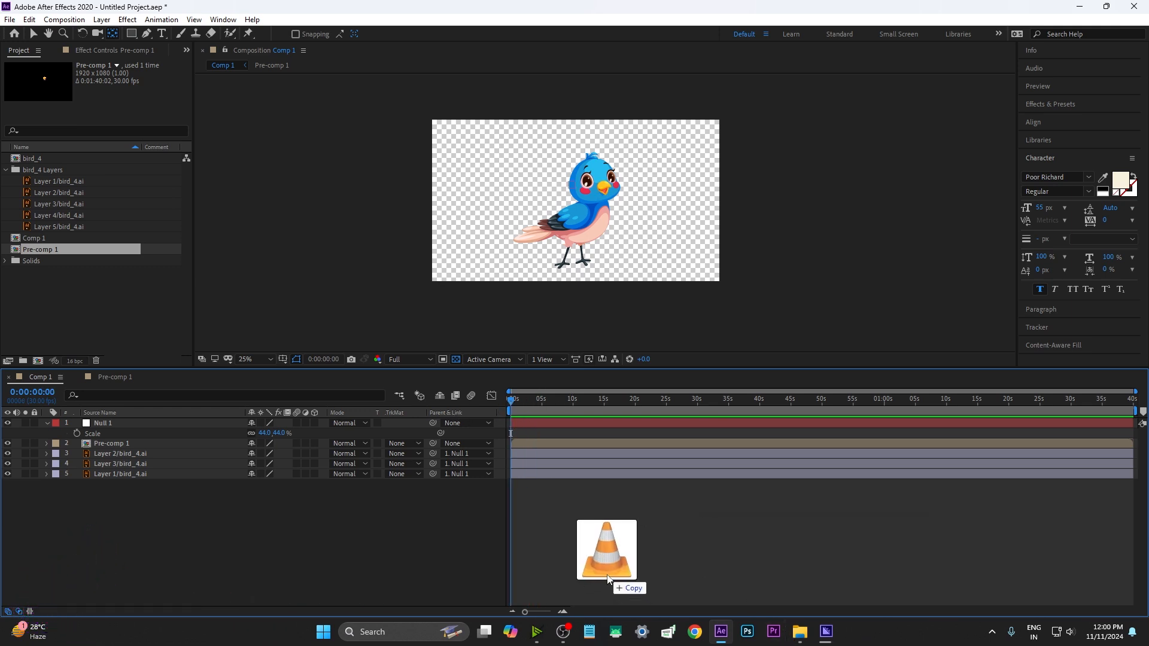
pyautogui.moveTo(608, 578); pyautogui.dragTo(608, 576)
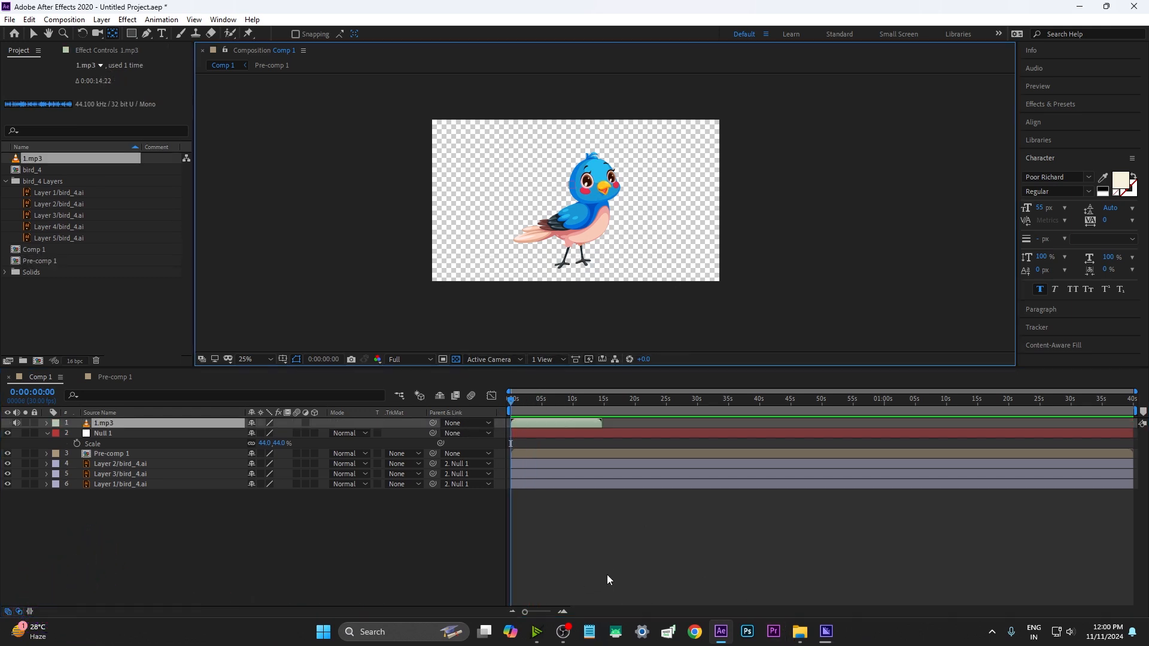
pyautogui.click(46, 424)
pyautogui.click(57, 435)
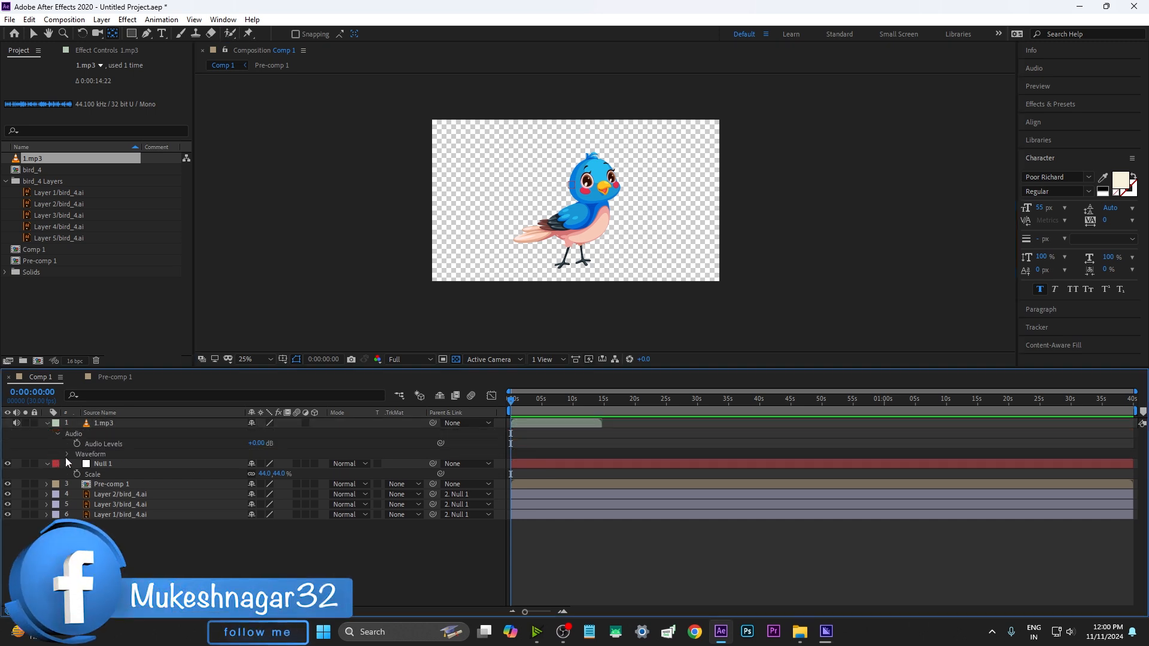
pyautogui.click(67, 455)
pyautogui.moveTo(525, 612); pyautogui.dragTo(544, 613)
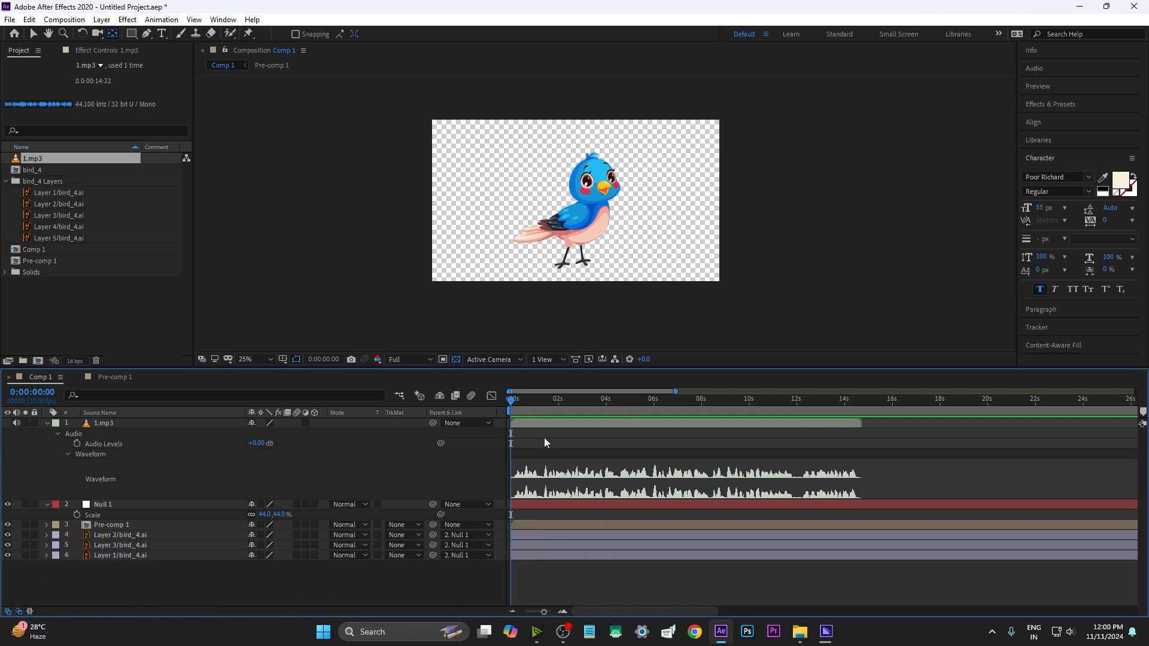
# Play back Comp 1 with the audio and return to the first frame.
pyautogui.press('space')
pyautogui.moveTo(544, 612)
pyautogui.mouseDown()
pyautogui.moveTo(579, 613)
pyautogui.moveTo(544, 613)
pyautogui.mouseUp()
pyautogui.press('Home')
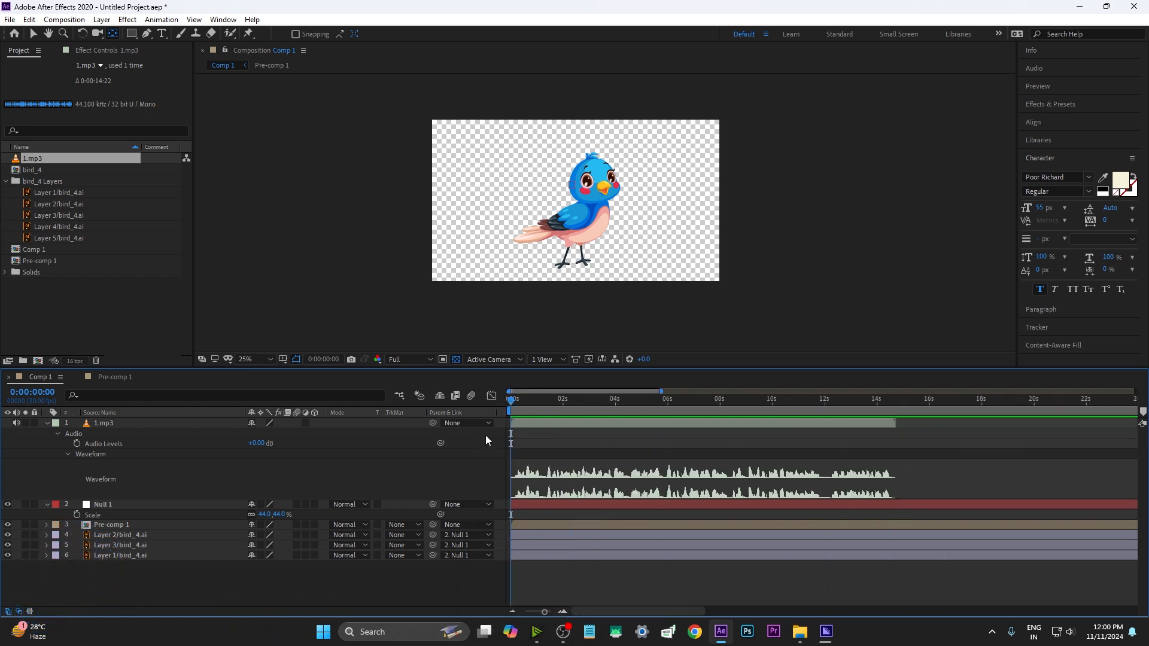
# Hide and show Pre-comp 1 to check which part of the bird it holds, and scrub through the opening frames.
pyautogui.click(47, 423)
pyautogui.click(102, 455)
pyautogui.click(8, 454)
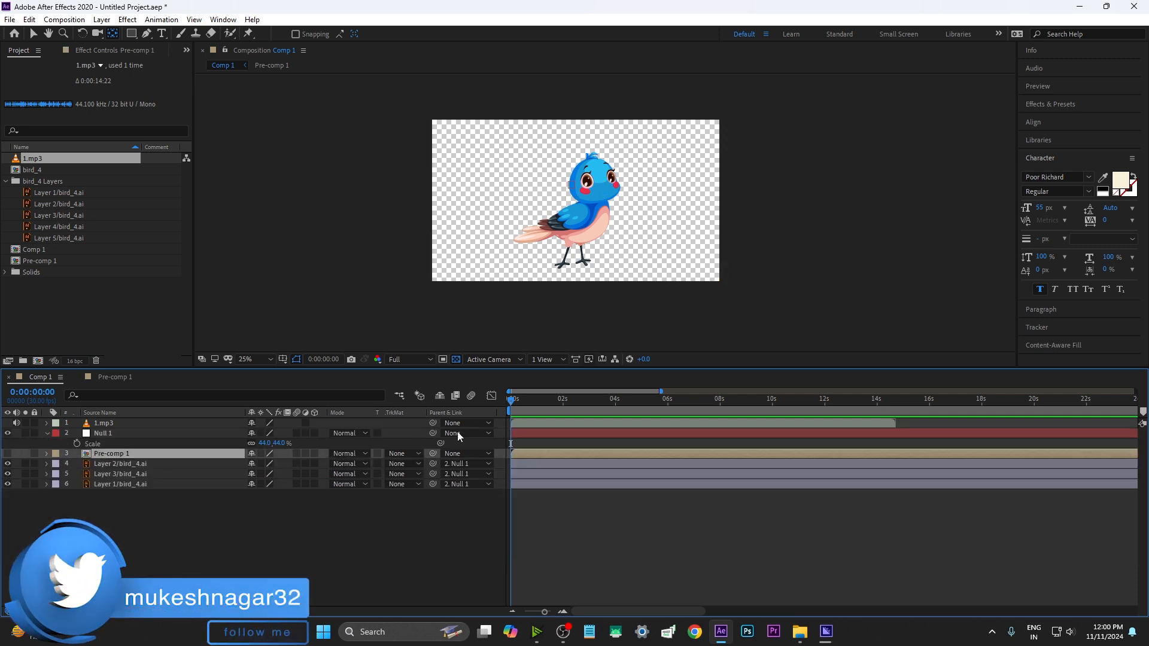
pyautogui.click(8, 454)
pyautogui.moveTo(544, 612); pyautogui.dragTo(548, 611)
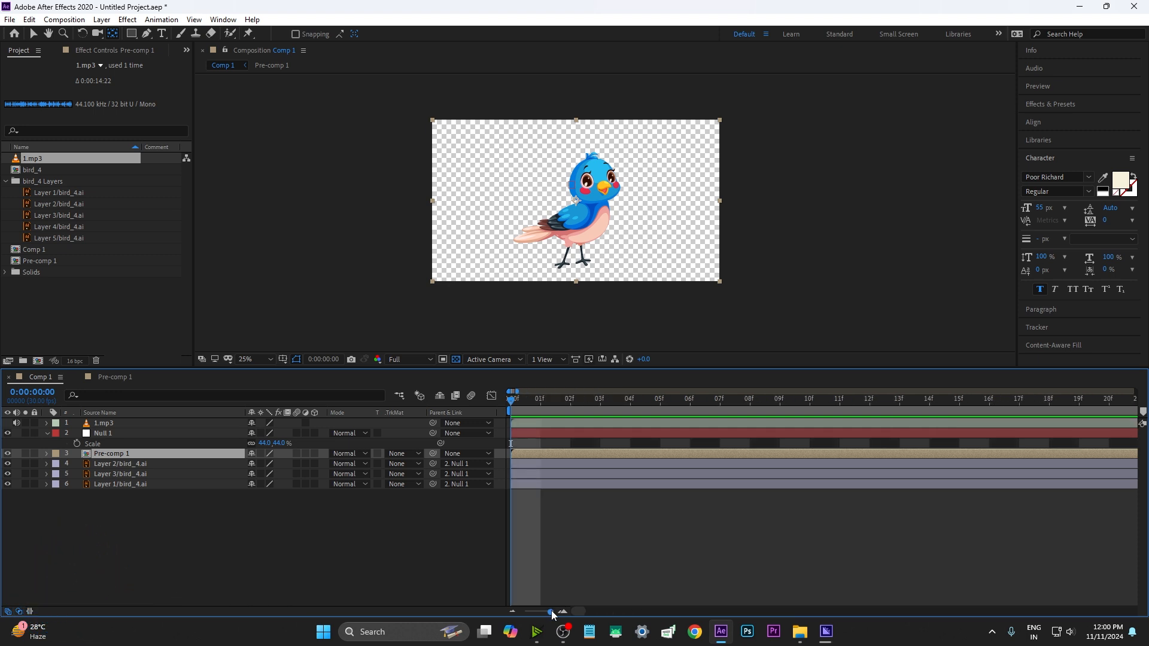
pyautogui.click(551, 557)
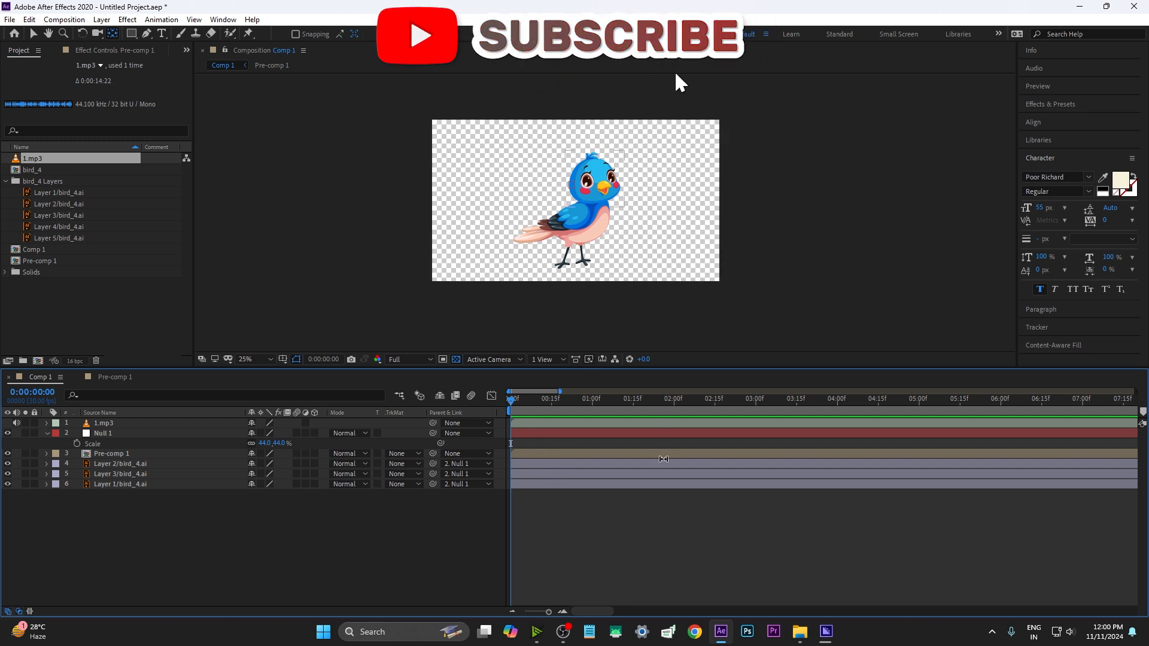
pyautogui.moveTo(562, 408); pyautogui.dragTo(514, 409)
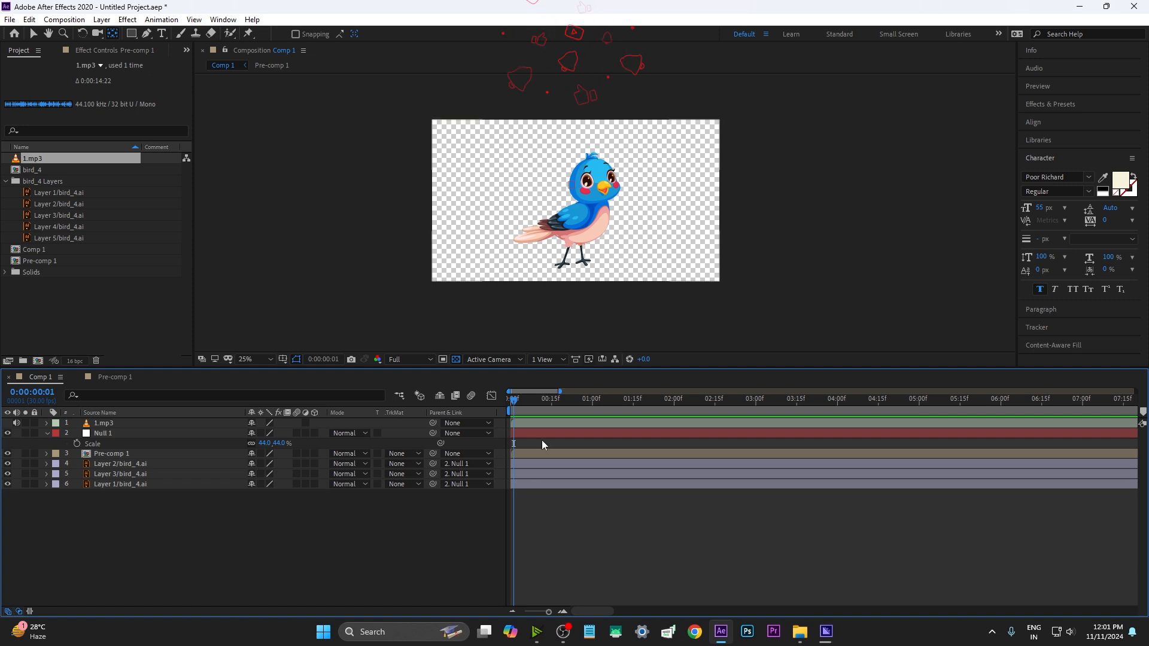
pyautogui.moveTo(515, 402); pyautogui.dragTo(507, 403)
# Duplicate Pre-comp 1 and apply Freeze Frame to the upper copy at 0:00:00:00.
pyautogui.click(156, 456)
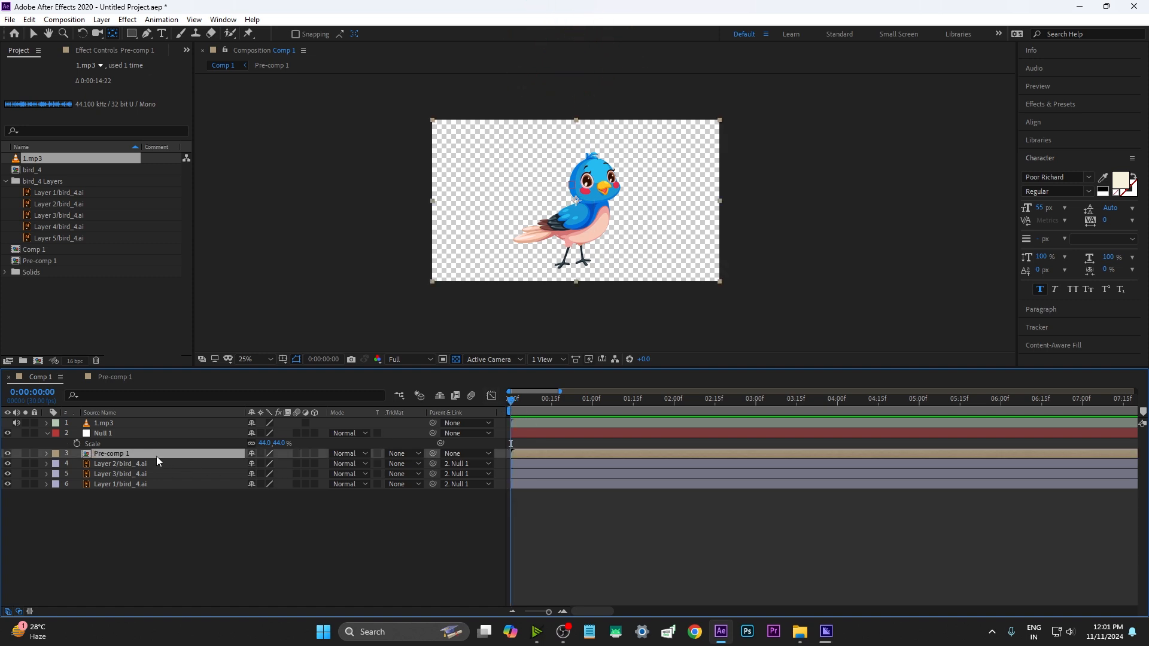
pyautogui.hotkey('ctrl', 's')
pyautogui.click(990, 563)
pyautogui.hotkey('ctrl', 'd')
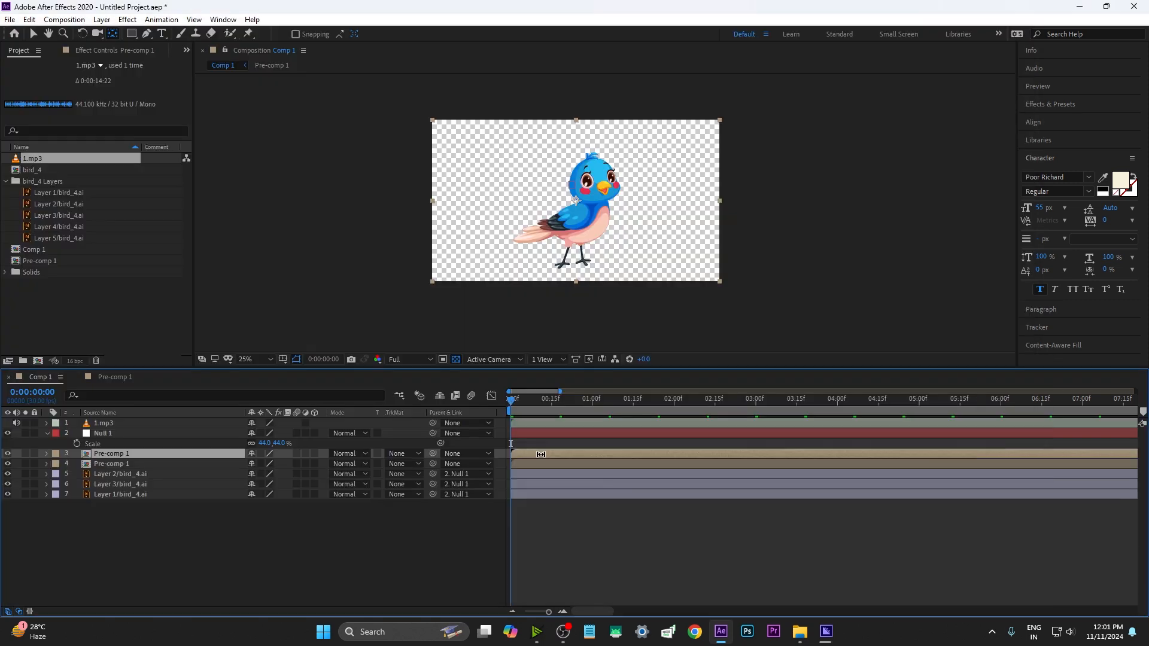
pyautogui.rightClick(541, 455)
pyautogui.moveTo(598, 187)
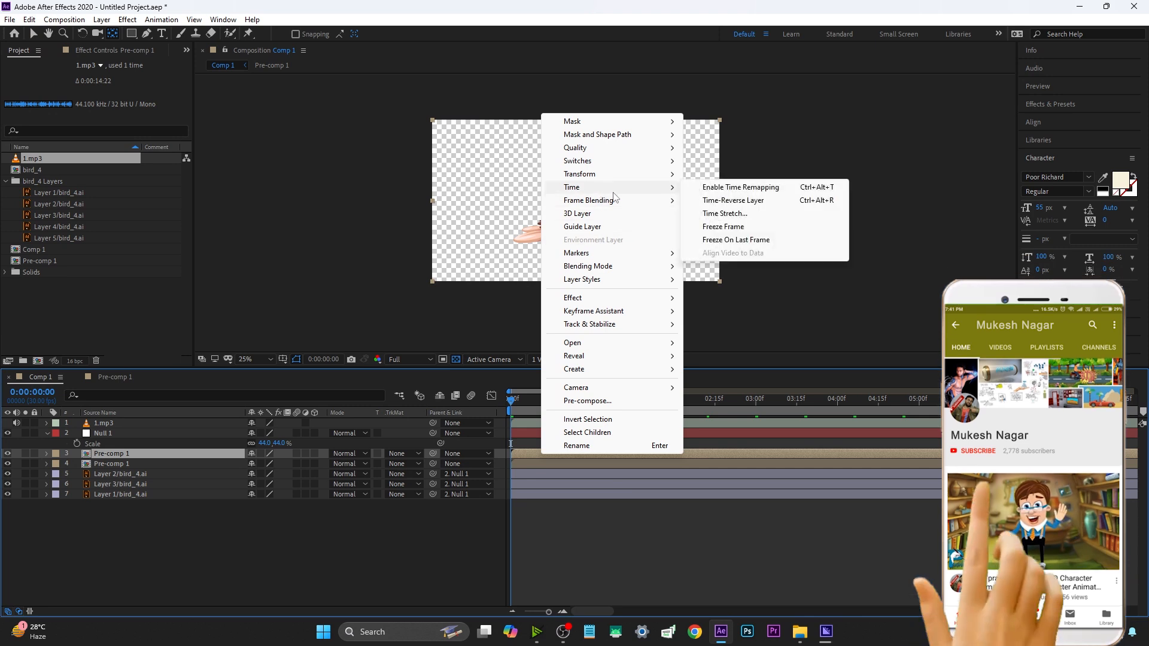
pyautogui.click(724, 227)
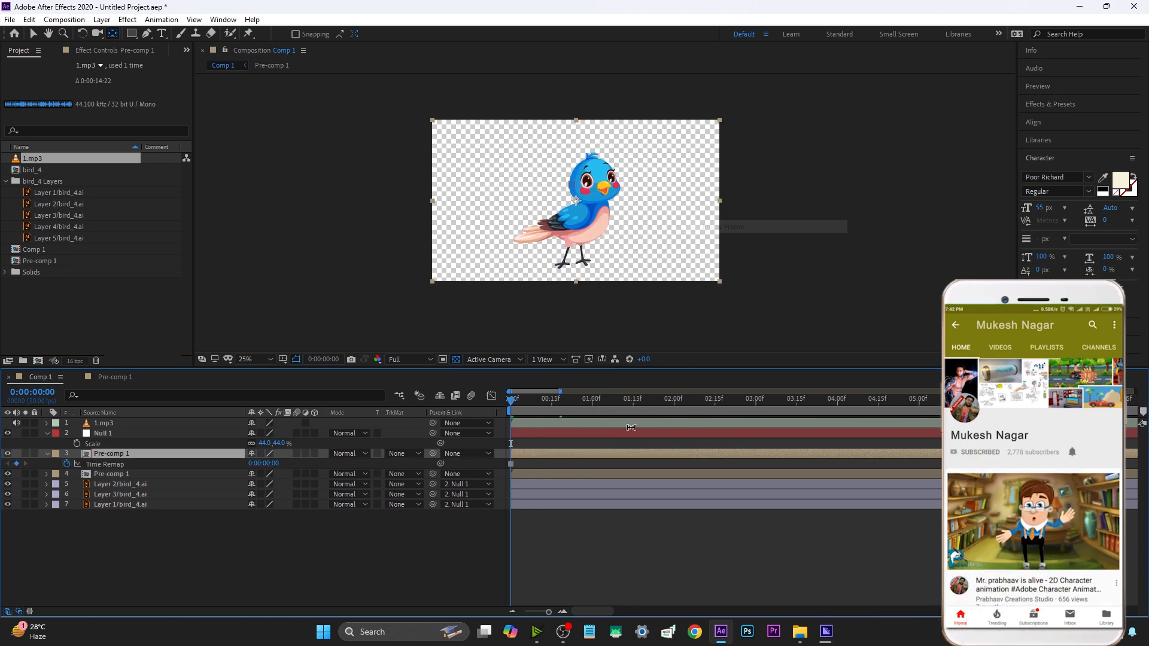
pyautogui.click(584, 398)
pyautogui.moveTo(564, 398); pyautogui.dragTo(510, 410)
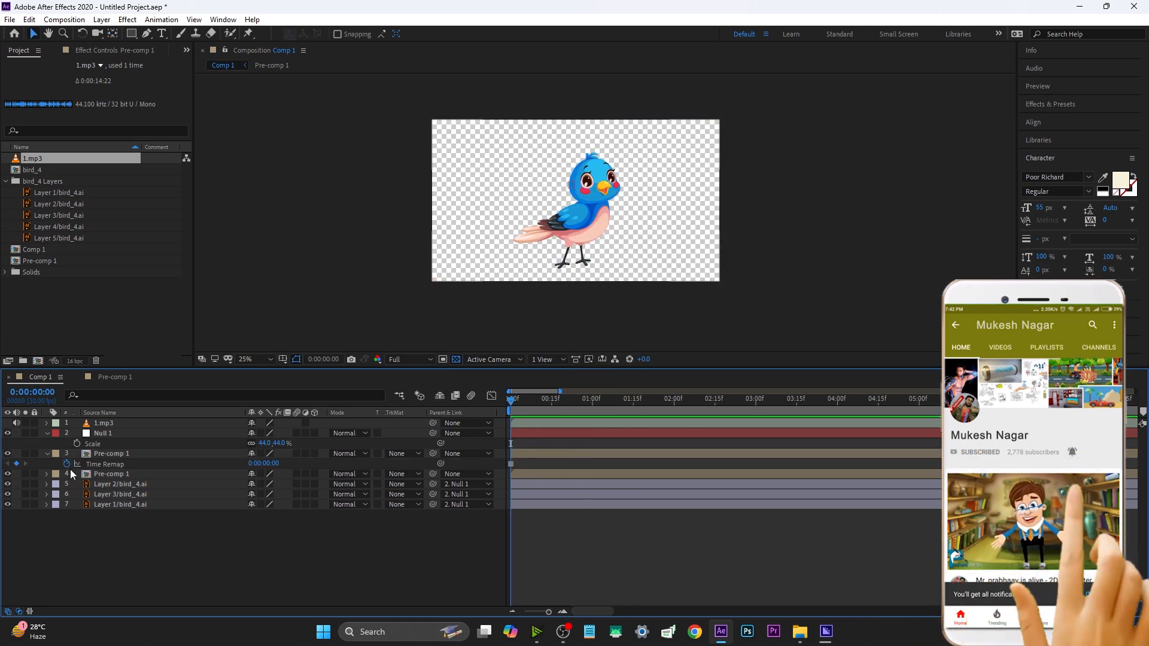
pyautogui.click(47, 454)
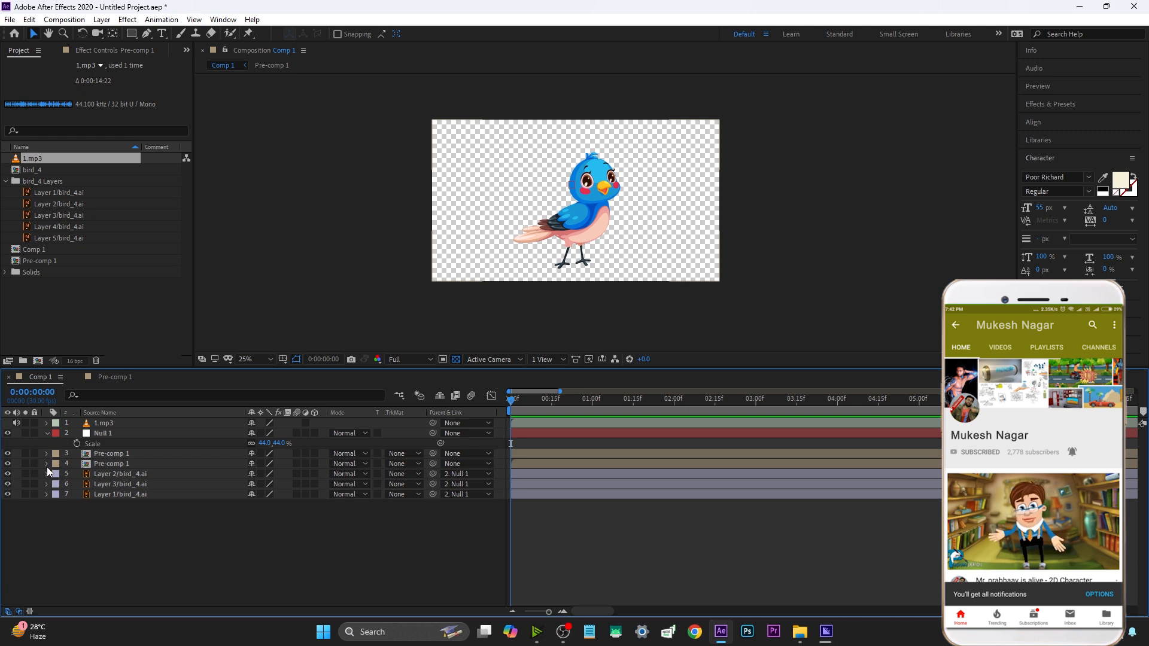
# Label the lower Pre-comp 1 layer Green, the upper frozen Pre-comp 1 Red and Null 1 Yellow.
pyautogui.click(47, 434)
pyautogui.click(99, 452)
pyautogui.click(56, 454)
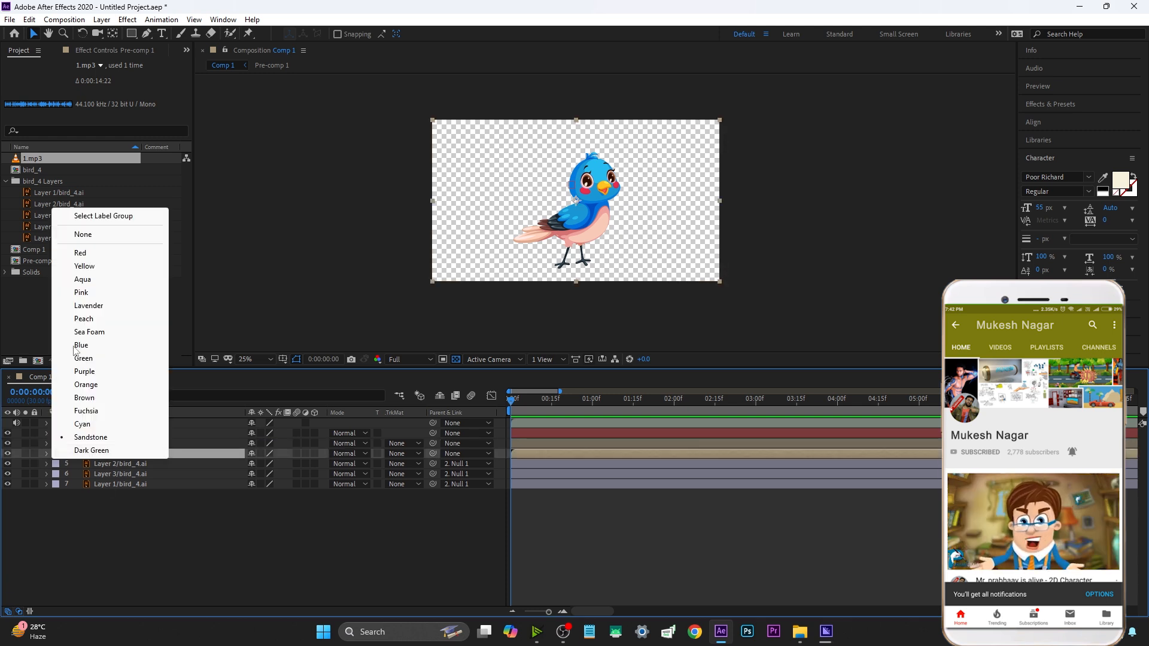
pyautogui.click(96, 358)
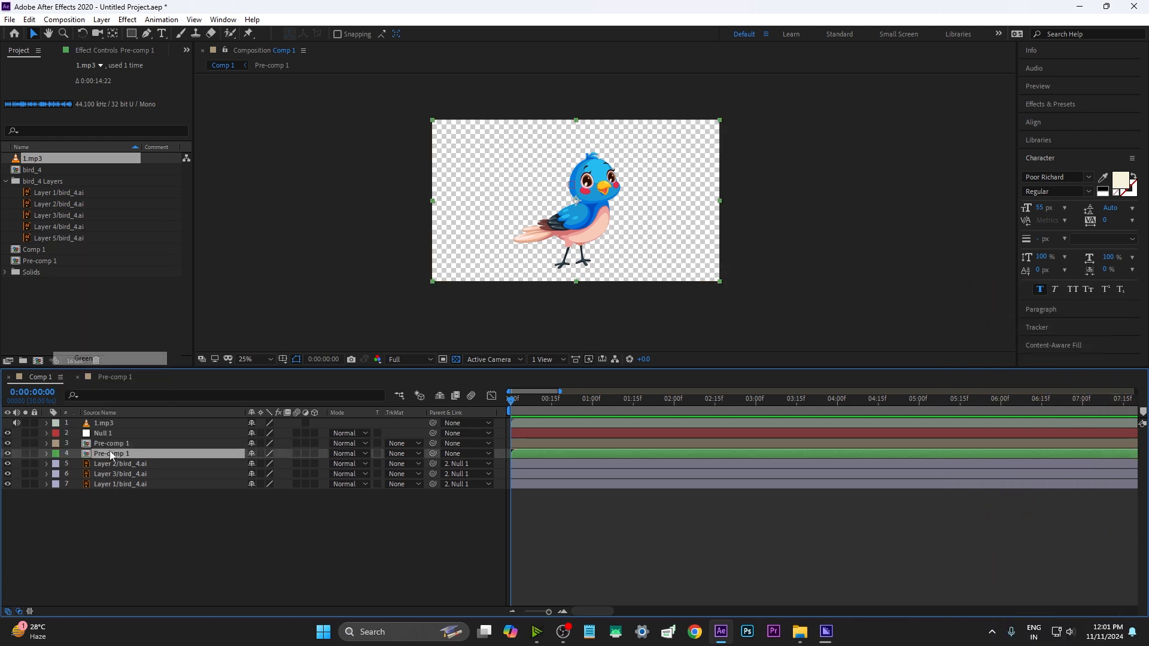
pyautogui.click(55, 444)
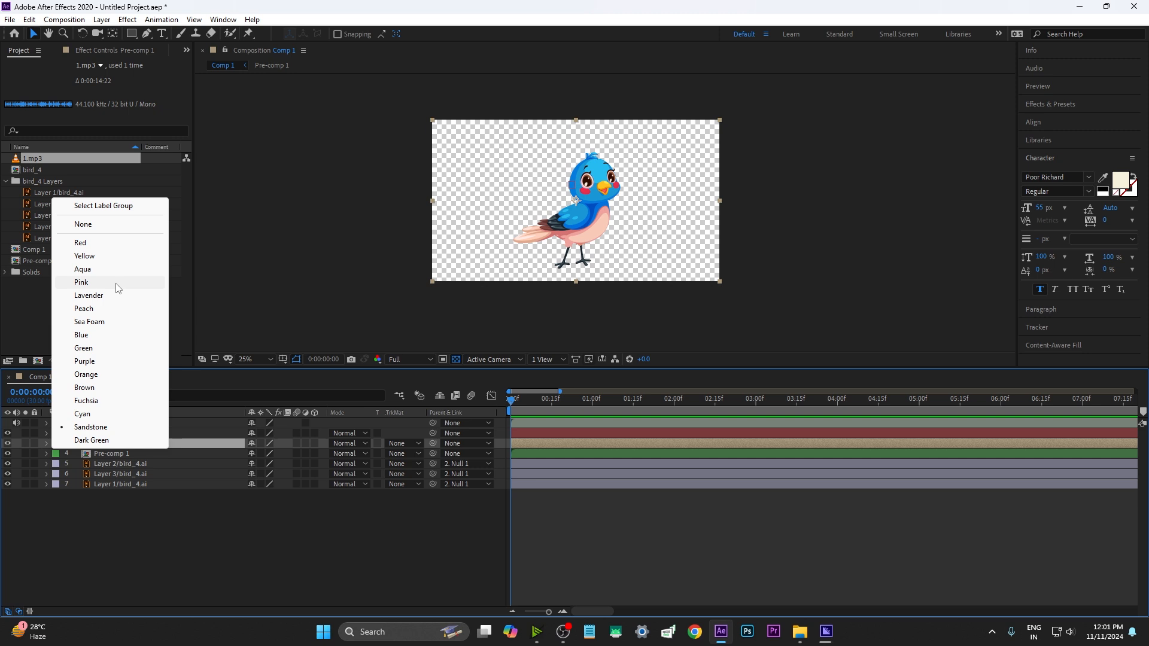
pyautogui.click(90, 244)
pyautogui.click(64, 434)
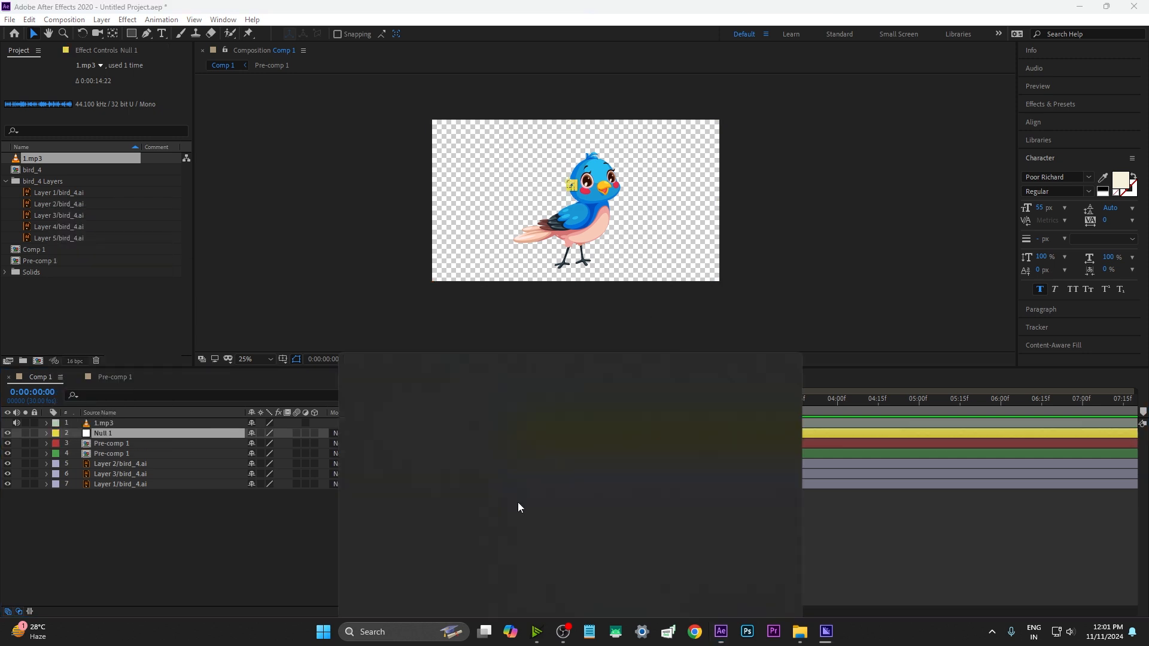
pyautogui.click(967, 544)
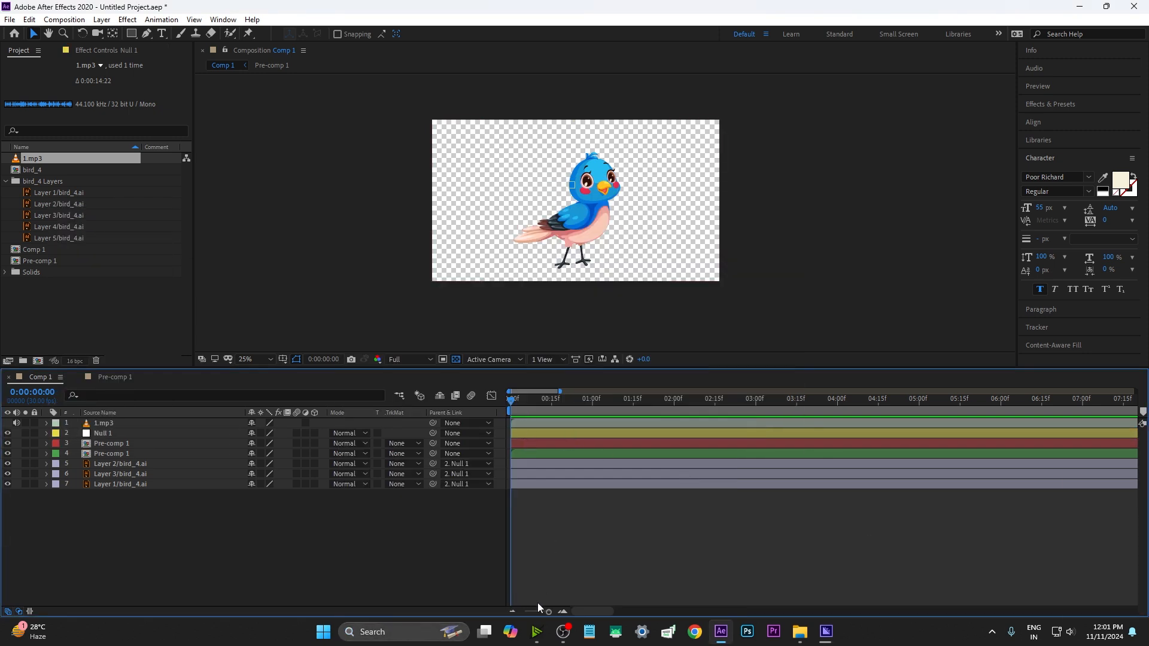
# Display the 1.mp3 waveform and set the current time to 0:00:00:06, where the voice begins.
pyautogui.moveTo(550, 612); pyautogui.dragTo(554, 614)
pyautogui.click(47, 424)
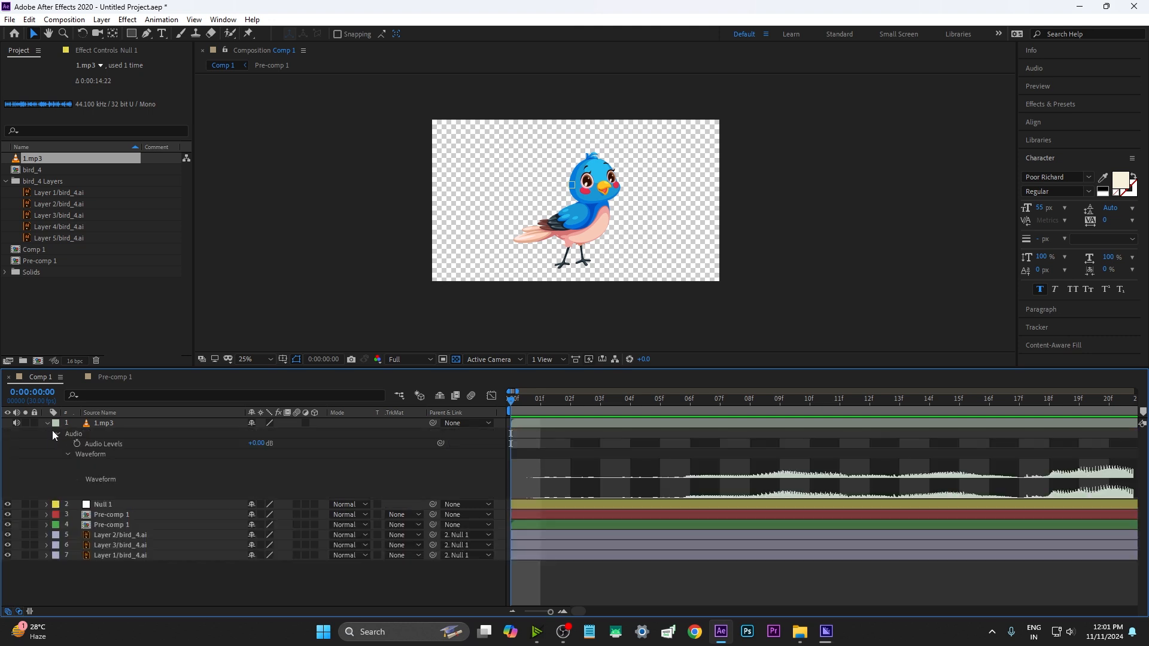
pyautogui.scroll(-1, 587, 452)
pyautogui.moveTo(544, 407); pyautogui.dragTo(604, 407)
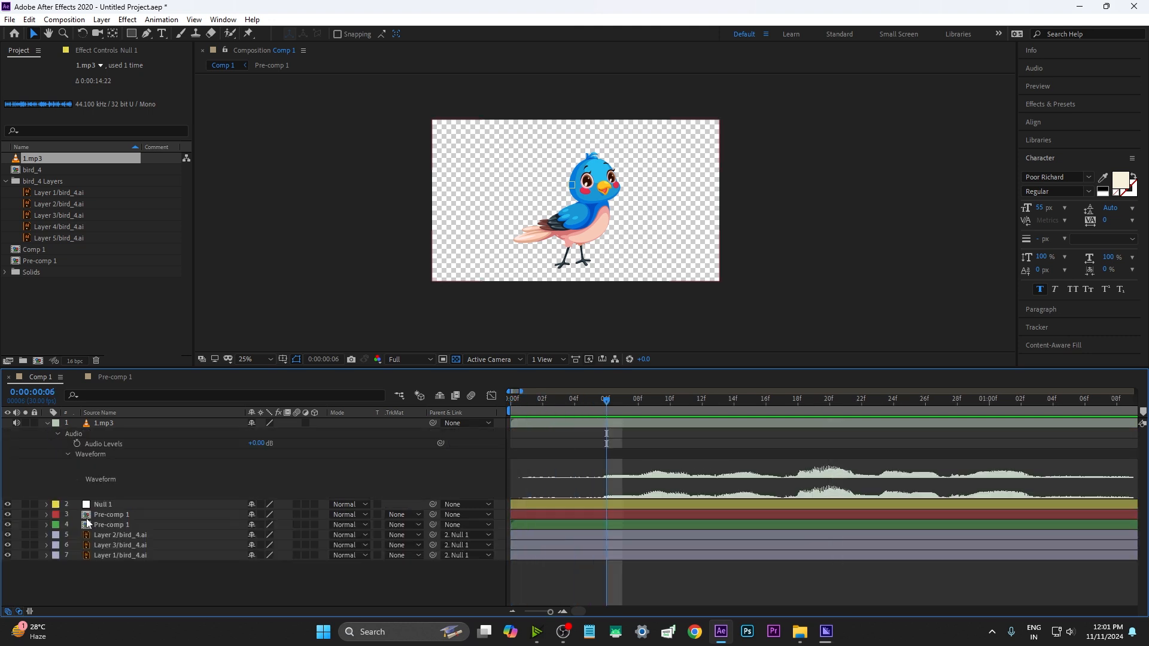
pyautogui.click(105, 516)
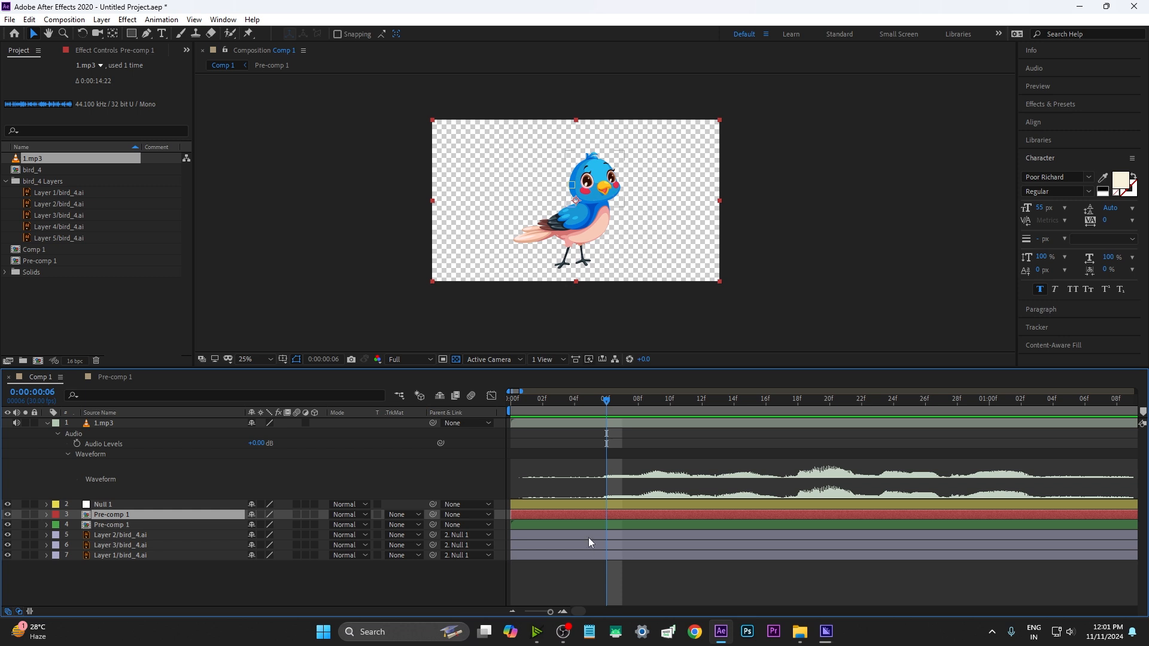
pyautogui.hotkey('alt', ']')
pyautogui.click(584, 506)
pyautogui.hotkey('alt', '[')
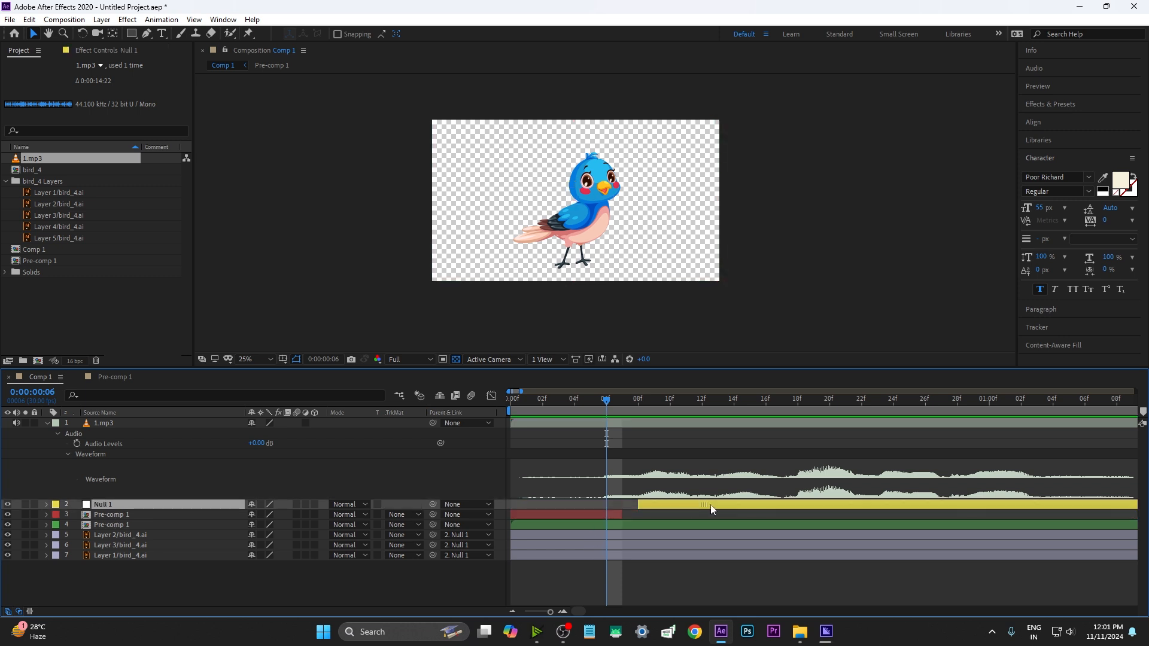
pyautogui.hotkey('ctrl', 'z')
pyautogui.hotkey('ctrl', 'z')
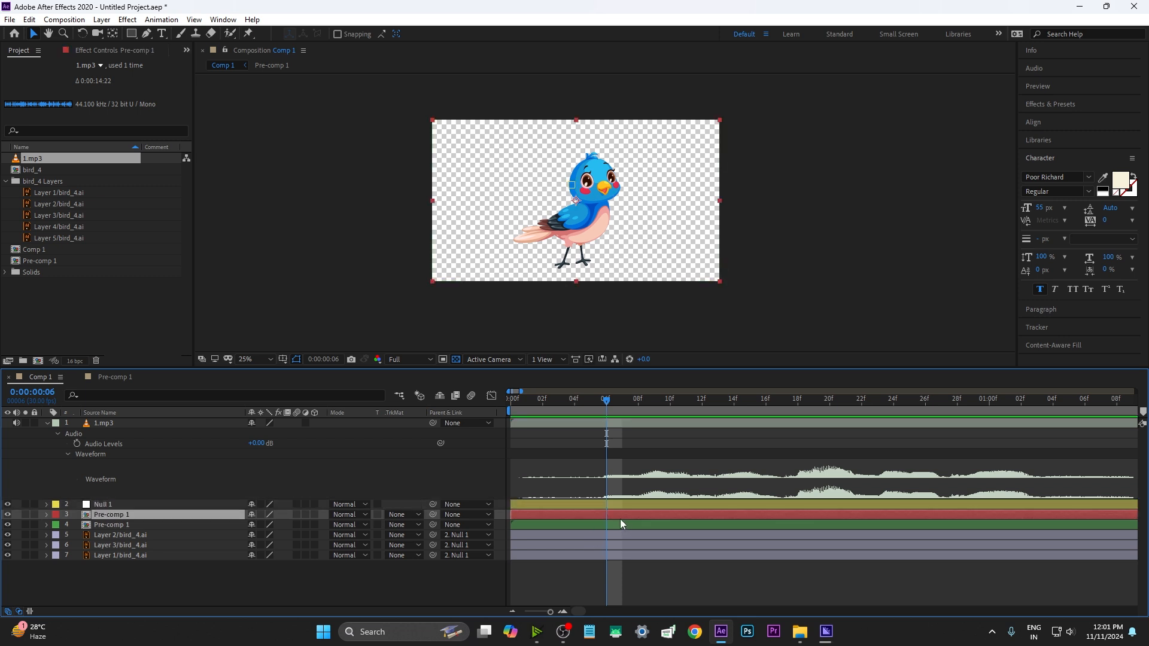
# Trim the end of the red Pre-comp 1 at 0:00:00:06 and start the green Pre-comp 1 at 0:00:00:07.
pyautogui.hotkey('alt', ']')
pyautogui.moveTo(589, 523); pyautogui.dragTo(703, 532)
# Play back Comp 1 from the first frame to check the switch from frozen to moving beak.
pyautogui.moveTo(550, 410); pyautogui.dragTo(483, 415)
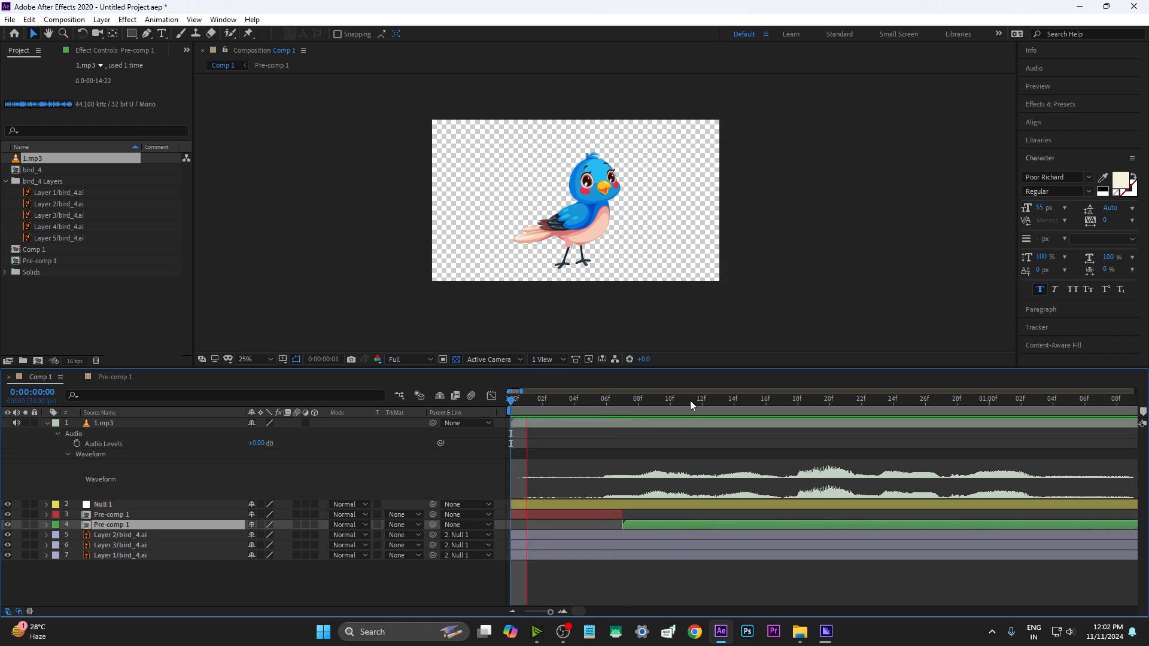
pyautogui.press('space')
pyautogui.click(613, 403)
pyautogui.press('space')
pyautogui.press('space')
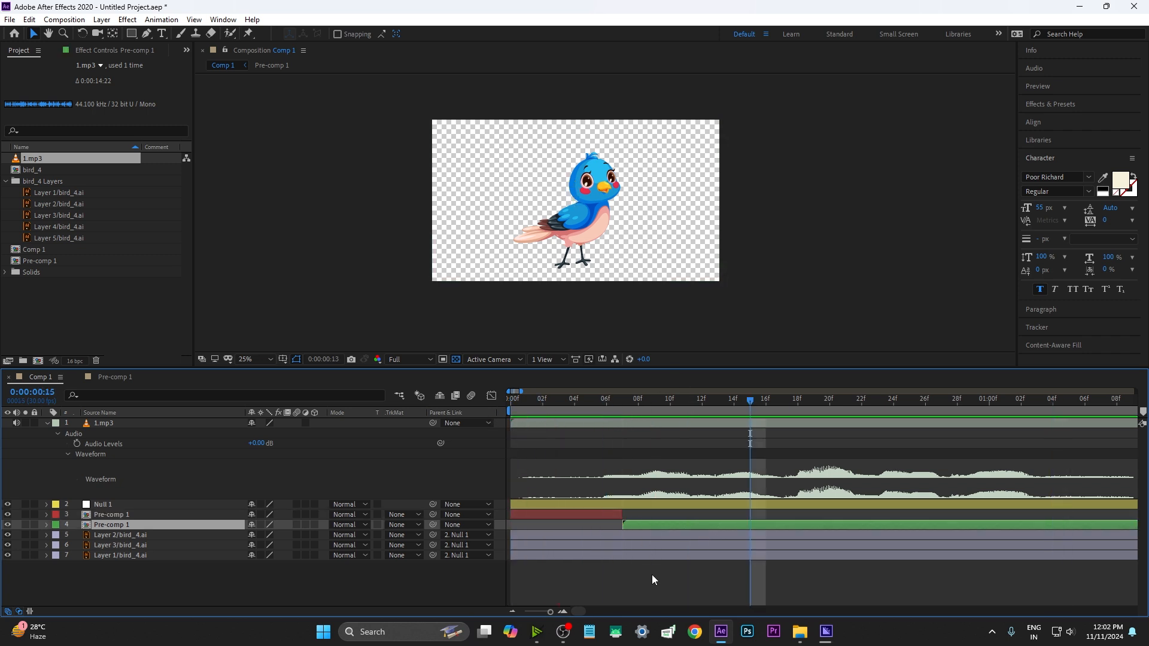
# Open Pre-comp 1 to check the beak layers' rotation keyframes and return to Comp 1.
pyautogui.click(635, 569)
pyautogui.doubleClick(627, 526)
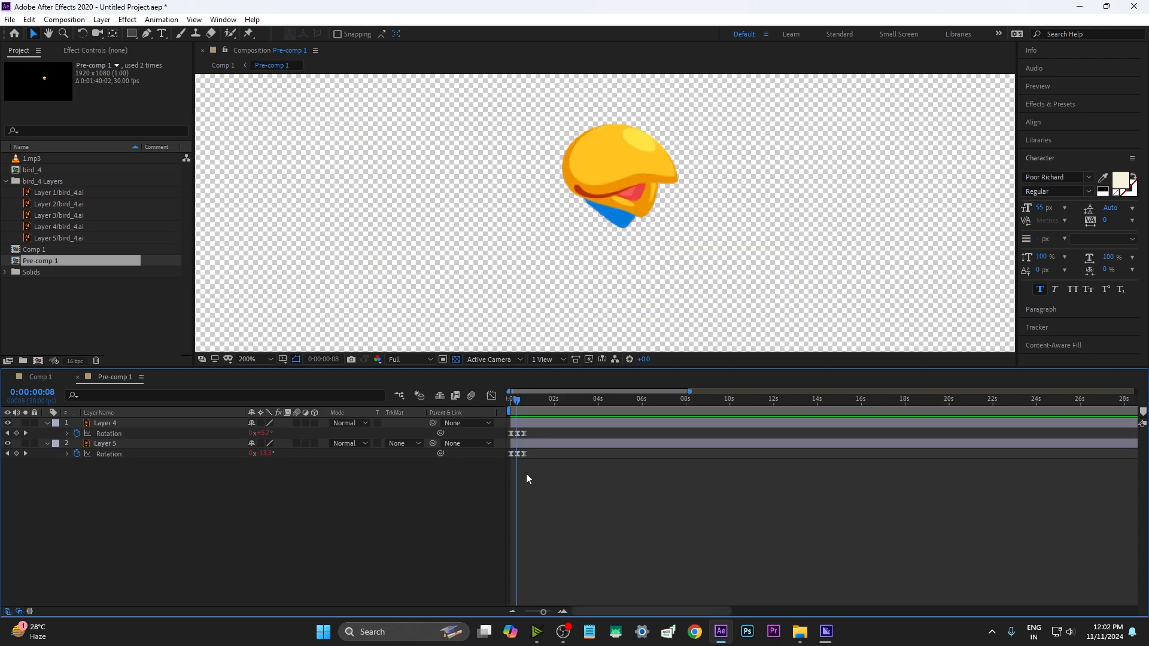
pyautogui.moveTo(526, 473)
pyautogui.mouseDown()
pyautogui.moveTo(499, 431)
pyautogui.moveTo(519, 455)
pyautogui.mouseUp()
pyautogui.click(40, 377)
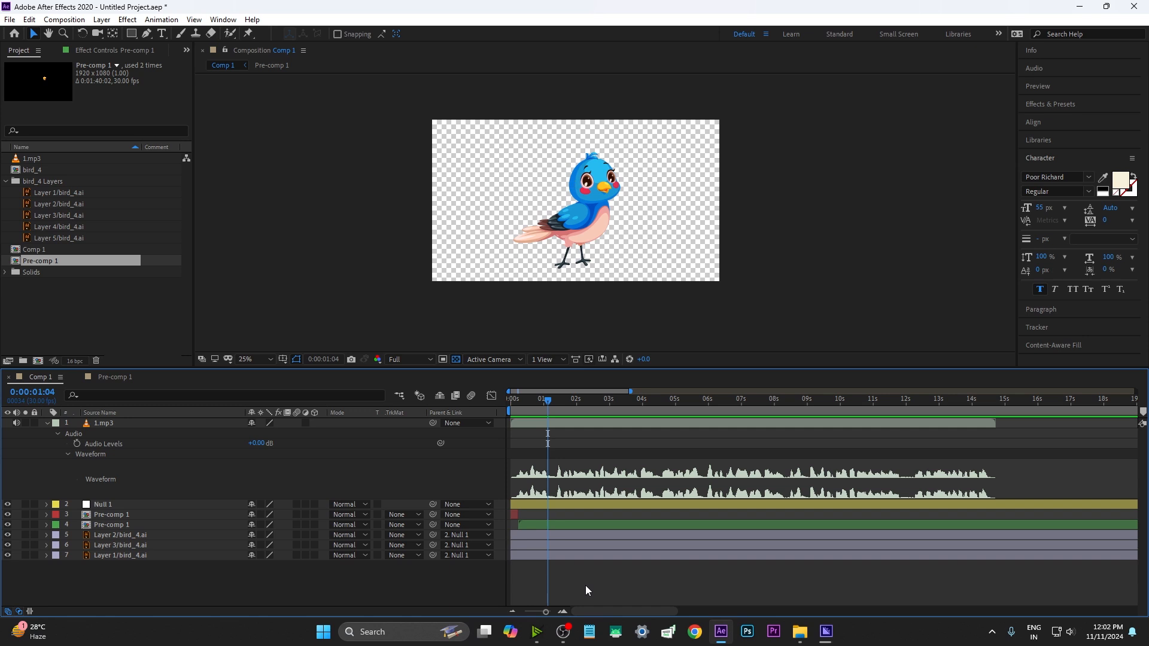
# Listen to the audio and set the current time to the pause in the waveform at 0:00:01:03.
pyautogui.press('space')
pyautogui.scroll(1, 559, 580)
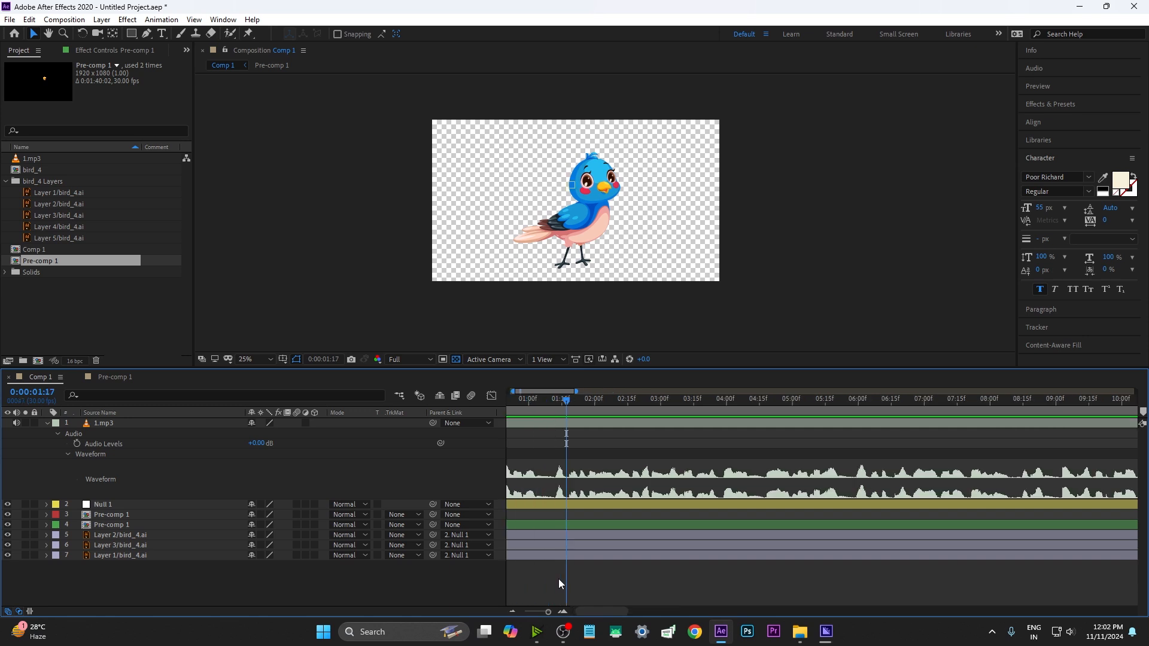
pyautogui.moveTo(558, 580); pyautogui.dragTo(652, 582)
pyautogui.moveTo(569, 406); pyautogui.dragTo(582, 405)
pyautogui.click(588, 504)
pyautogui.hotkey('alt', ']')
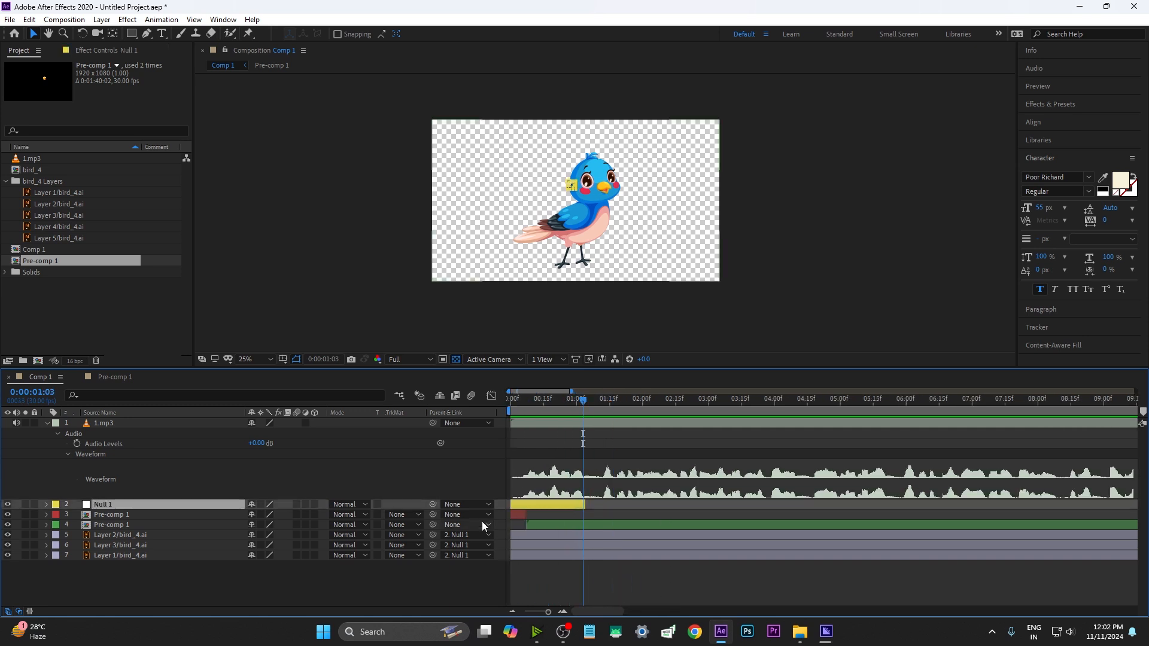
pyautogui.click(134, 517)
pyautogui.hotkey('ctrl', 'z')
pyautogui.hotkey('ctrl', 'z')
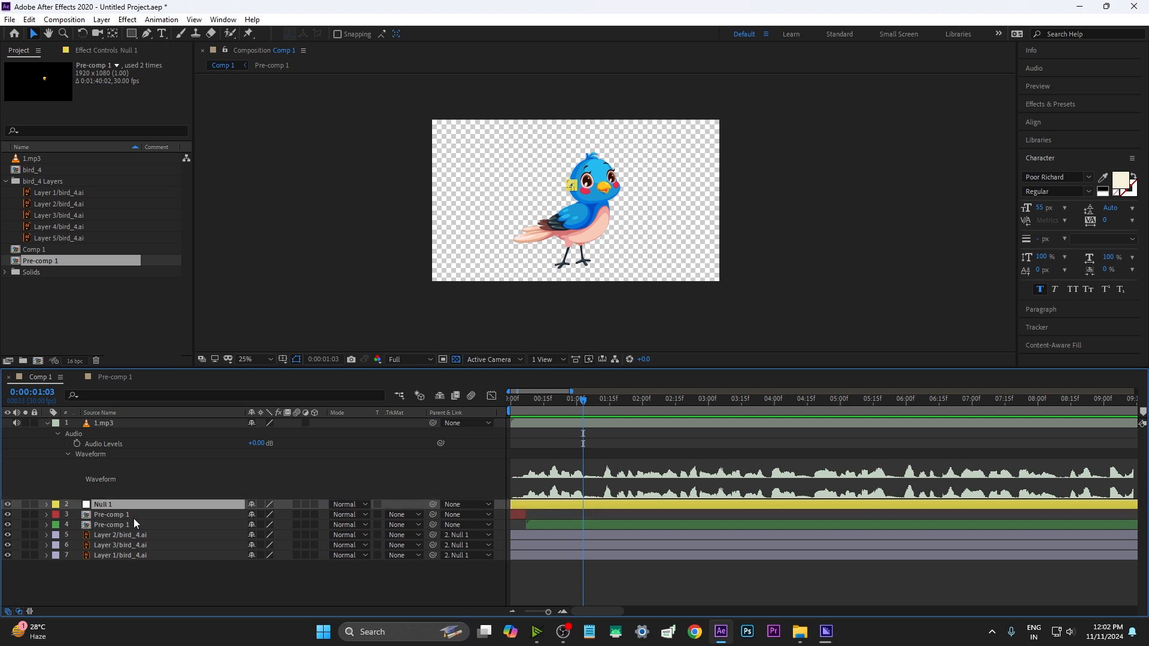
# Trim the end of the green Pre-comp 1 at 0:00:01:03 and start a duplicate of the red Pre-comp 1 there.
pyautogui.click(565, 525)
pyautogui.hotkey('alt', ']')
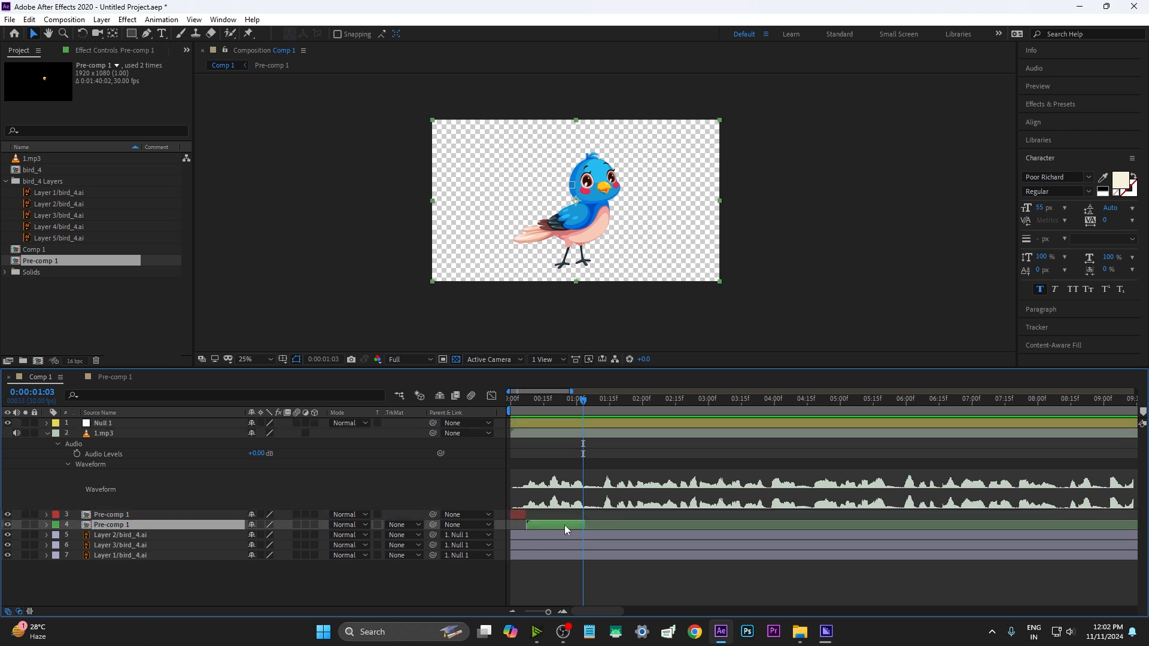
pyautogui.click(121, 519)
pyautogui.hotkey('ctrl', 'd')
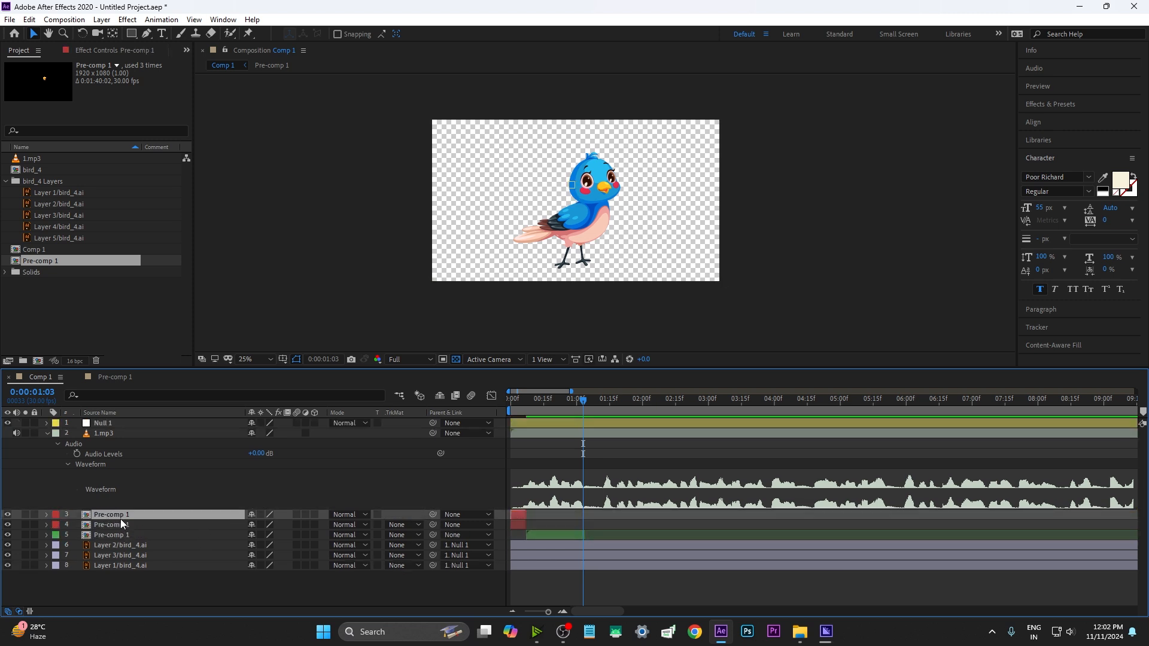
pyautogui.press('[')
pyautogui.scroll(2, 604, 526)
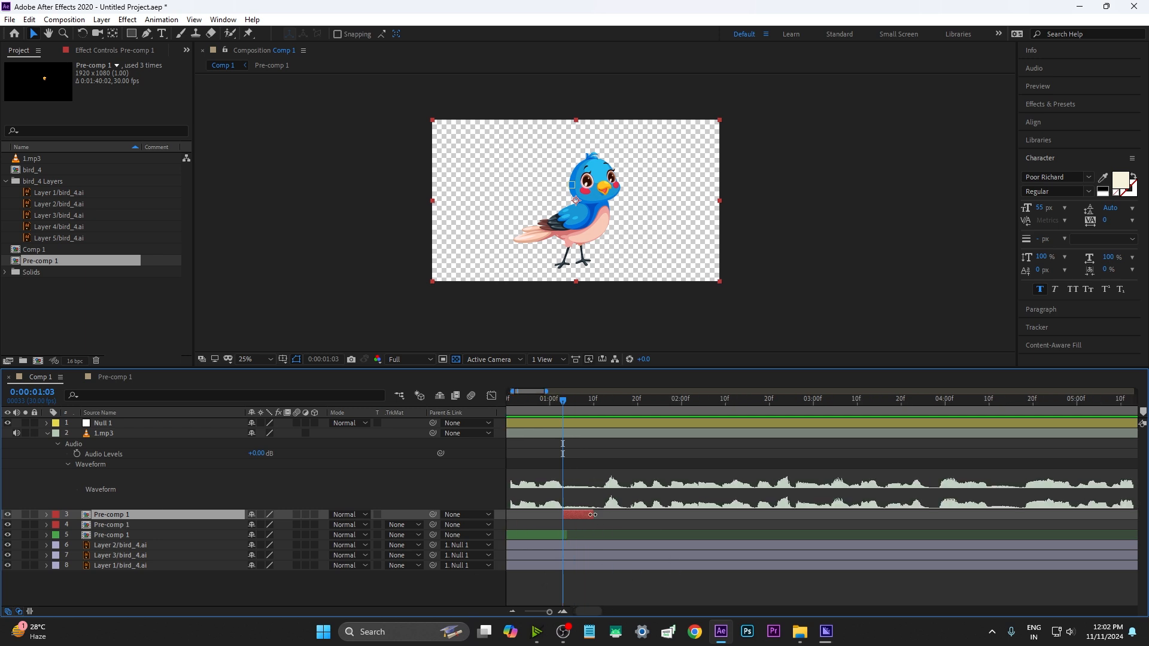
# Duplicate the green Pre-comp 1 and start the copy at 0:00:01:12, where the second red segment ends.
pyautogui.click(565, 536)
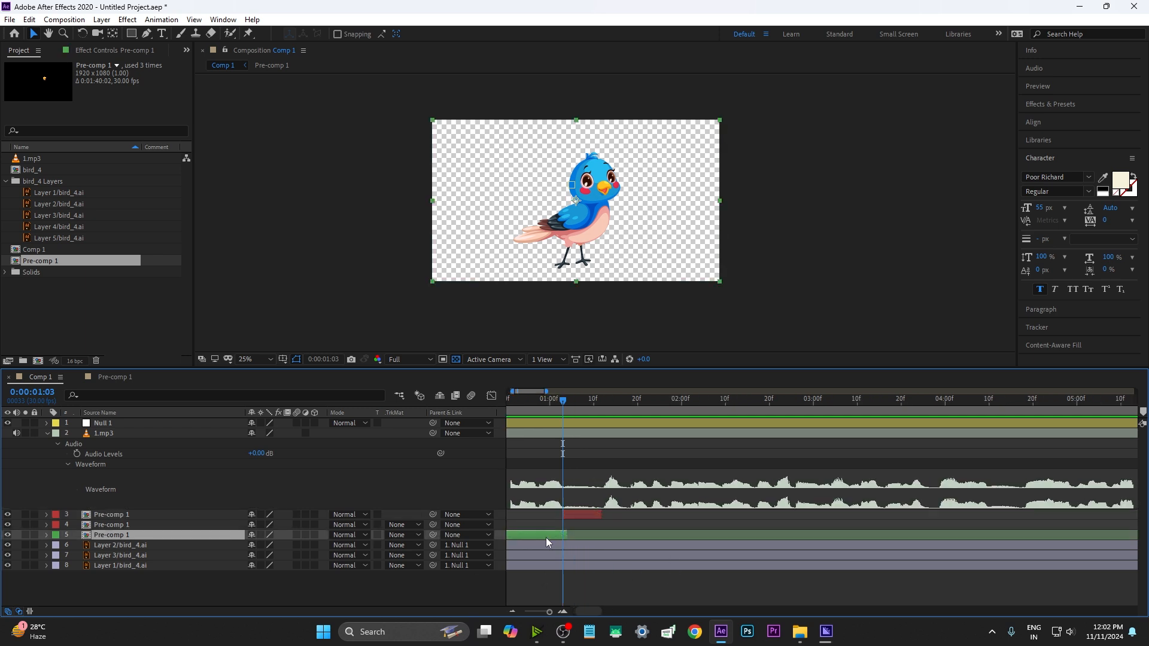
pyautogui.hotkey('ctrl', 'd')
pyautogui.moveTo(563, 400); pyautogui.dragTo(601, 417)
pyautogui.press('[')
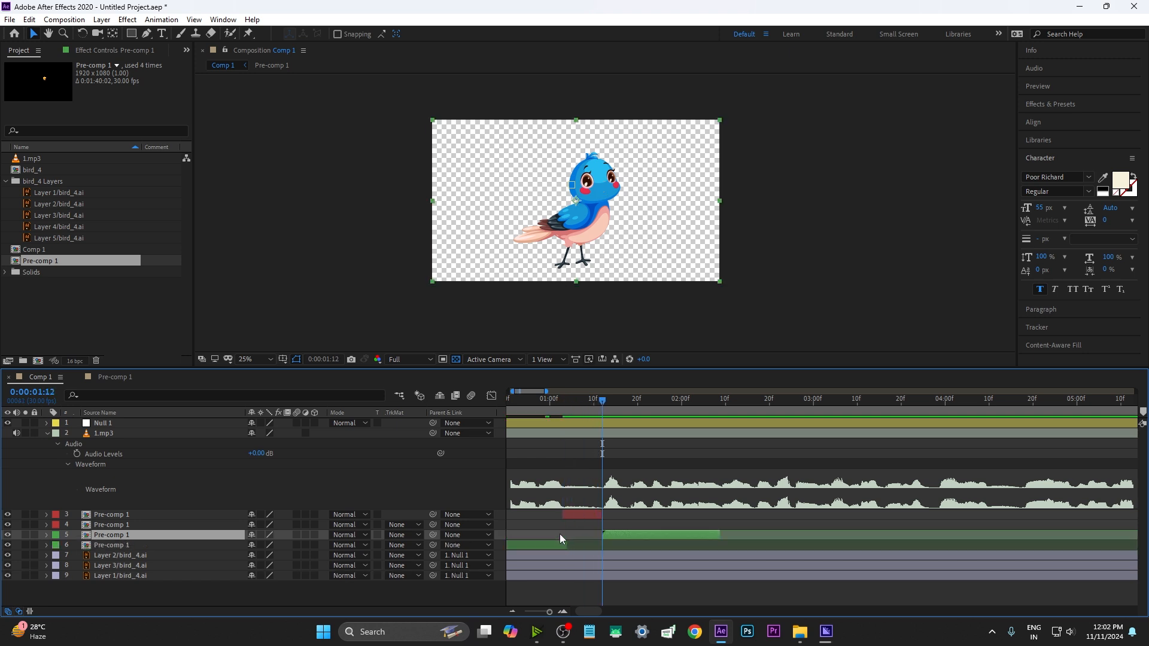
# Play back Comp 1 from 0:00:00:00 to check the beak segments against the audio.
pyautogui.scroll(-5, 665, 530)
pyautogui.moveTo(539, 402); pyautogui.dragTo(482, 409)
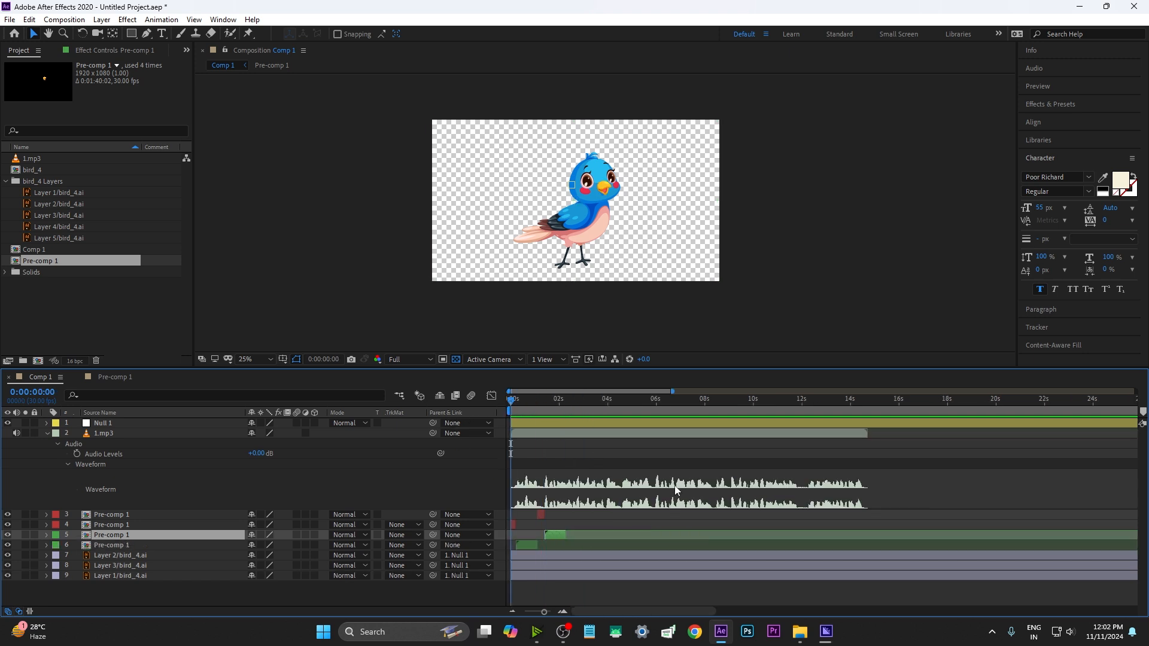
pyautogui.press('space')
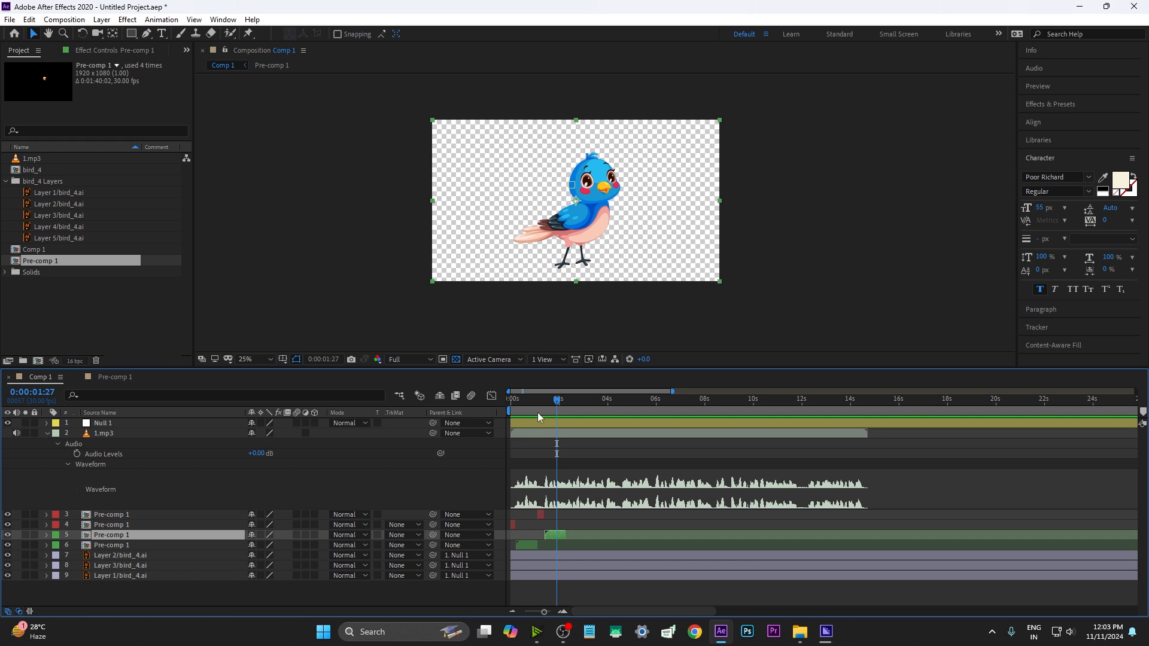
# Shift the second red Pre-comp 1 to start at 0:00:01:04 and extend its start back to 0:00:01:01.
pyautogui.moveTo(537, 409); pyautogui.dragTo(540, 414)
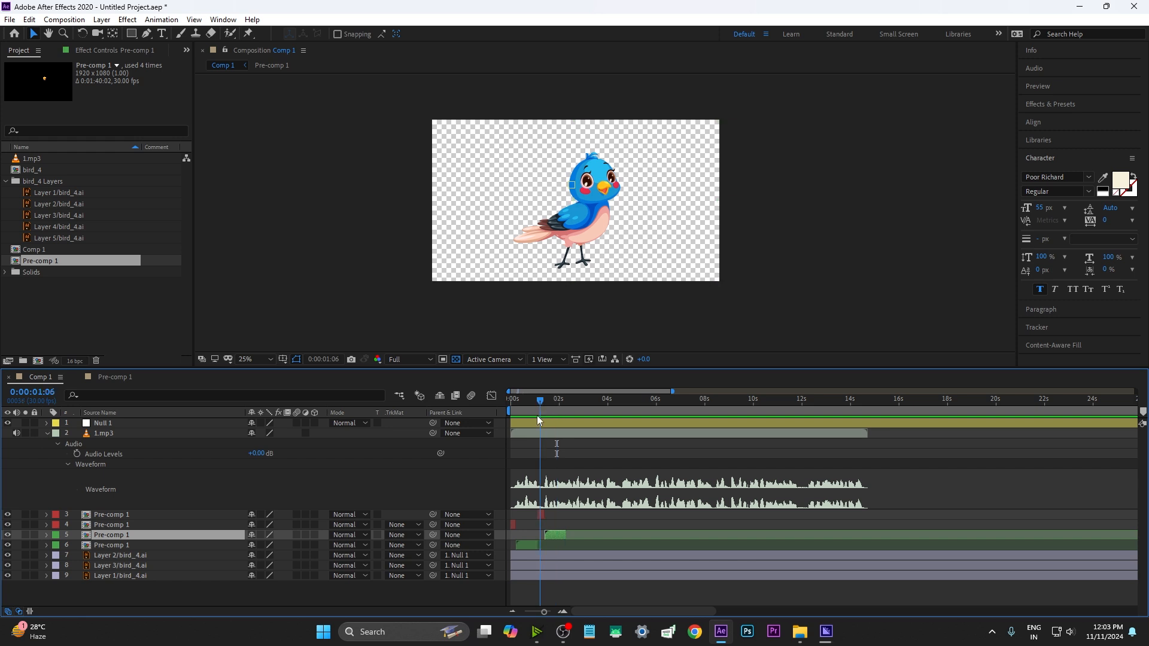
pyautogui.scroll(2, 522, 520)
pyautogui.scroll(1, 527, 522)
pyautogui.moveTo(715, 402)
pyautogui.mouseDown()
pyautogui.moveTo(756, 408)
pyautogui.moveTo(701, 410)
pyautogui.mouseUp()
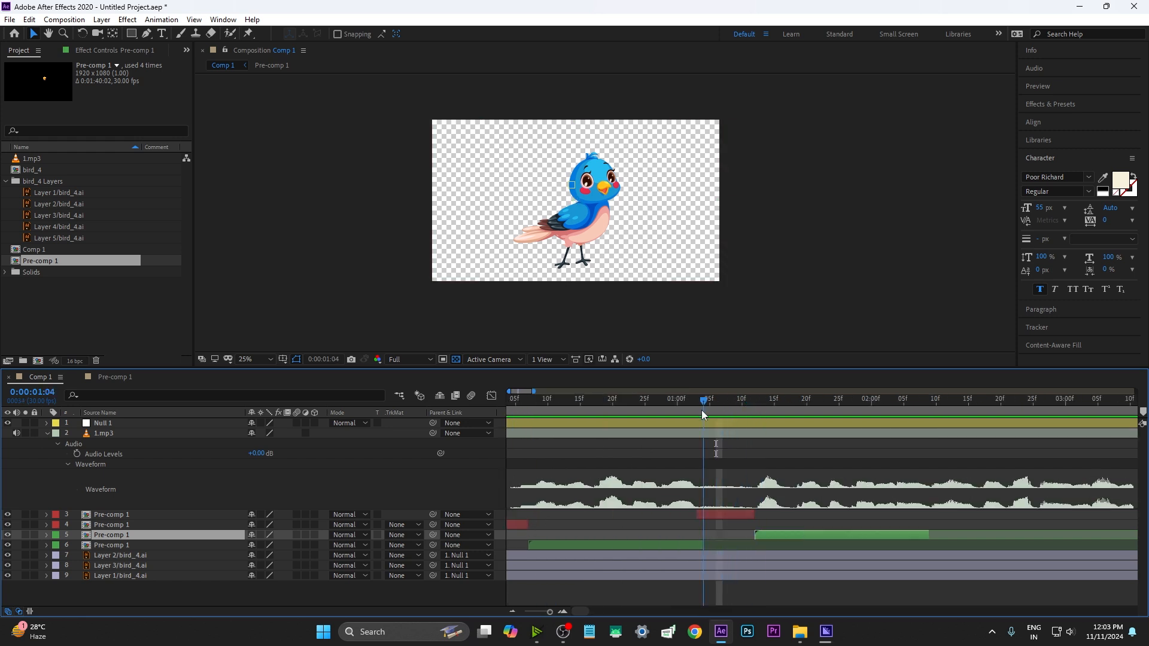
pyautogui.moveTo(716, 515); pyautogui.dragTo(720, 514)
pyautogui.moveTo(622, 403); pyautogui.dragTo(682, 423)
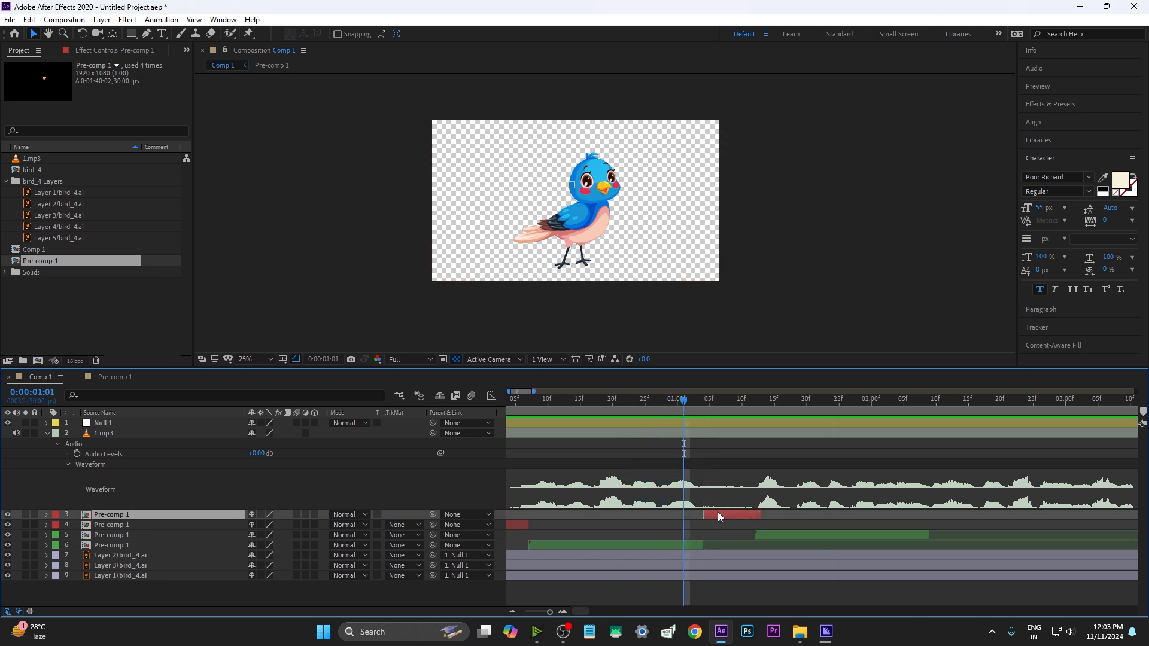
pyautogui.moveTo(706, 516); pyautogui.dragTo(684, 516)
# Play back Comp 1 from before the adjusted red segment to check the beak timing.
pyautogui.click(609, 544)
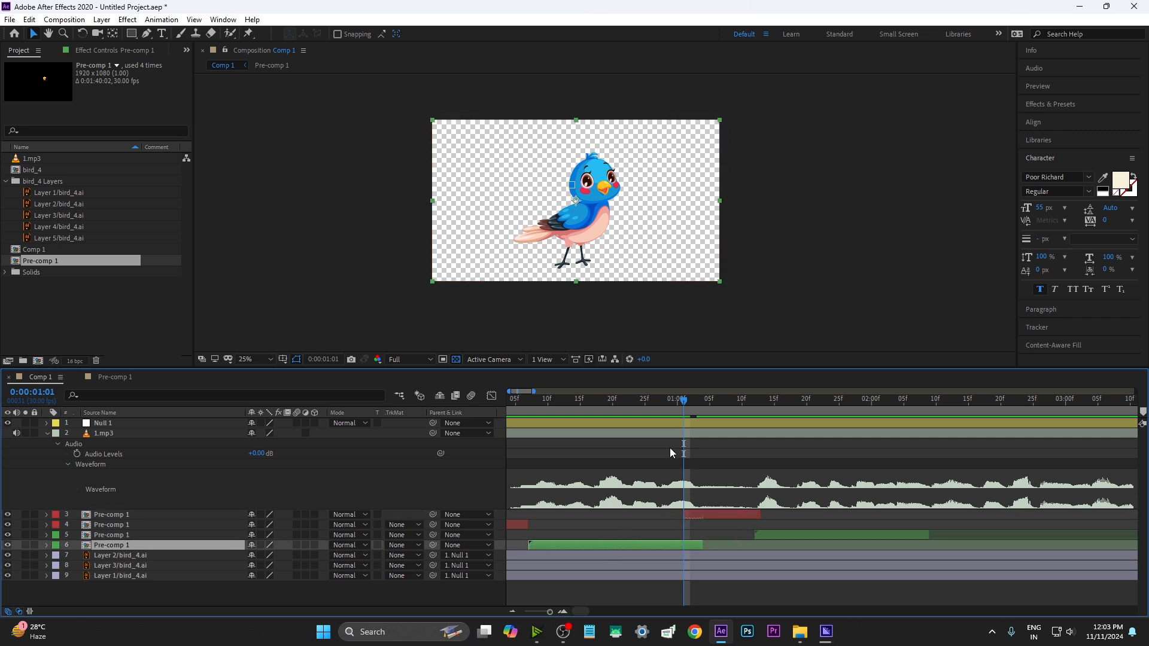
pyautogui.click(635, 408)
pyautogui.press('space')
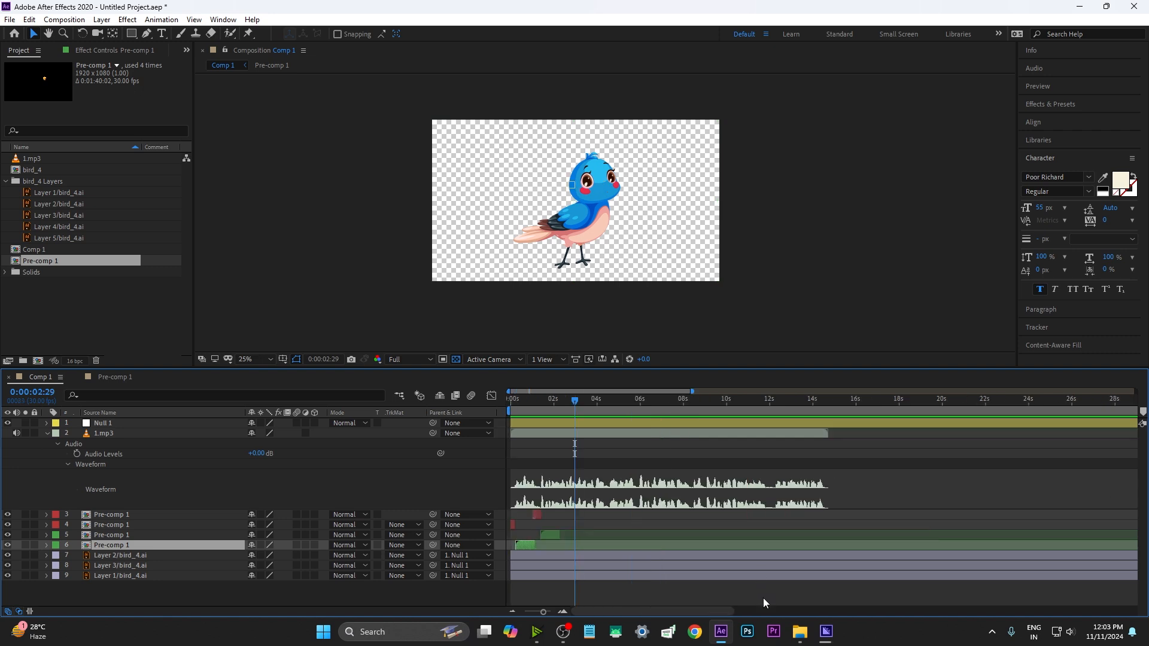
# Import Page 1.mp3 from the file folder into Comp 1 and replace the 1.mp3 layer with it.
pyautogui.moveTo(800, 632)
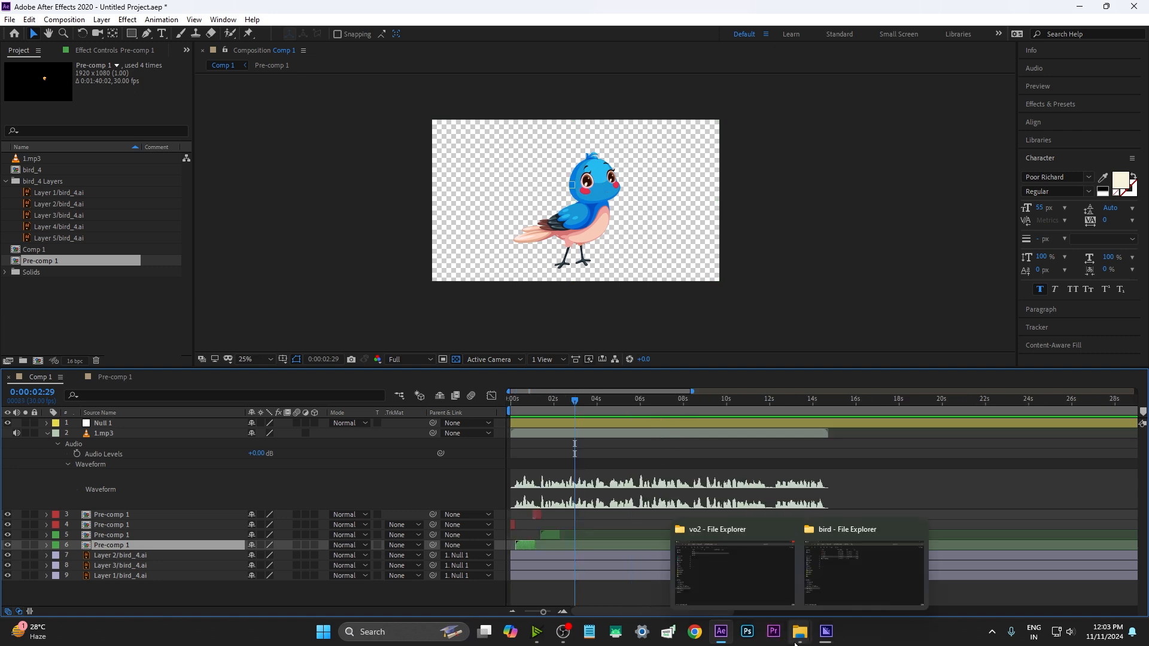
pyautogui.click(789, 557)
pyautogui.click(800, 632)
pyautogui.click(1135, 6)
pyautogui.moveTo(194, 170); pyautogui.dragTo(536, 413)
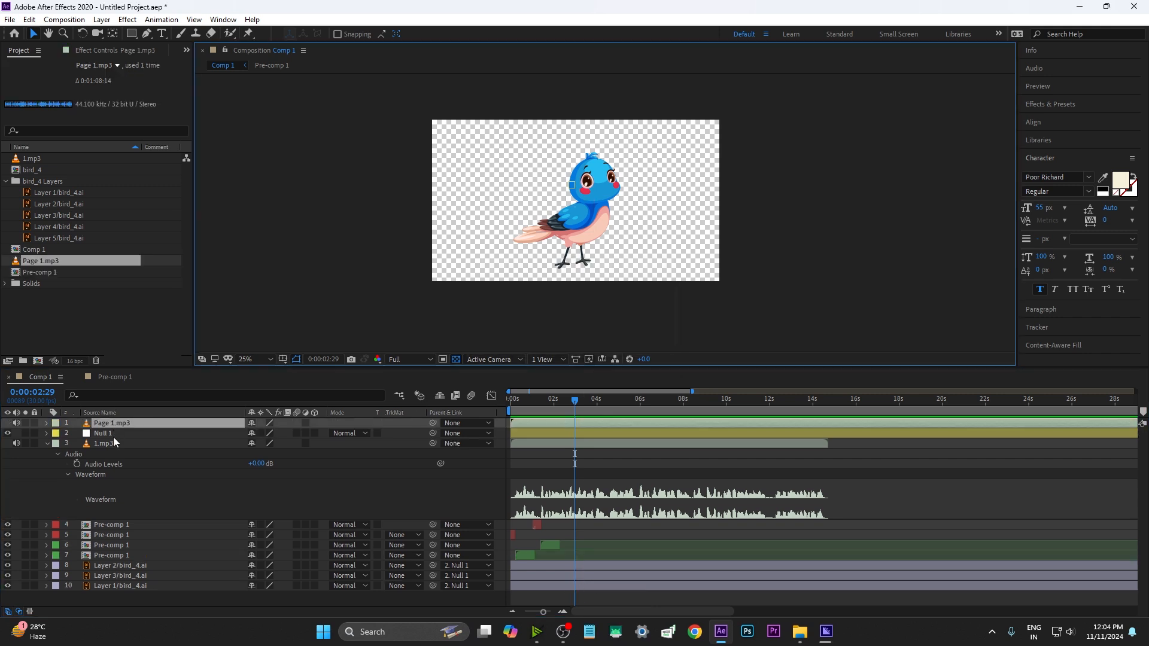
pyautogui.moveTo(126, 423); pyautogui.dragTo(161, 457)
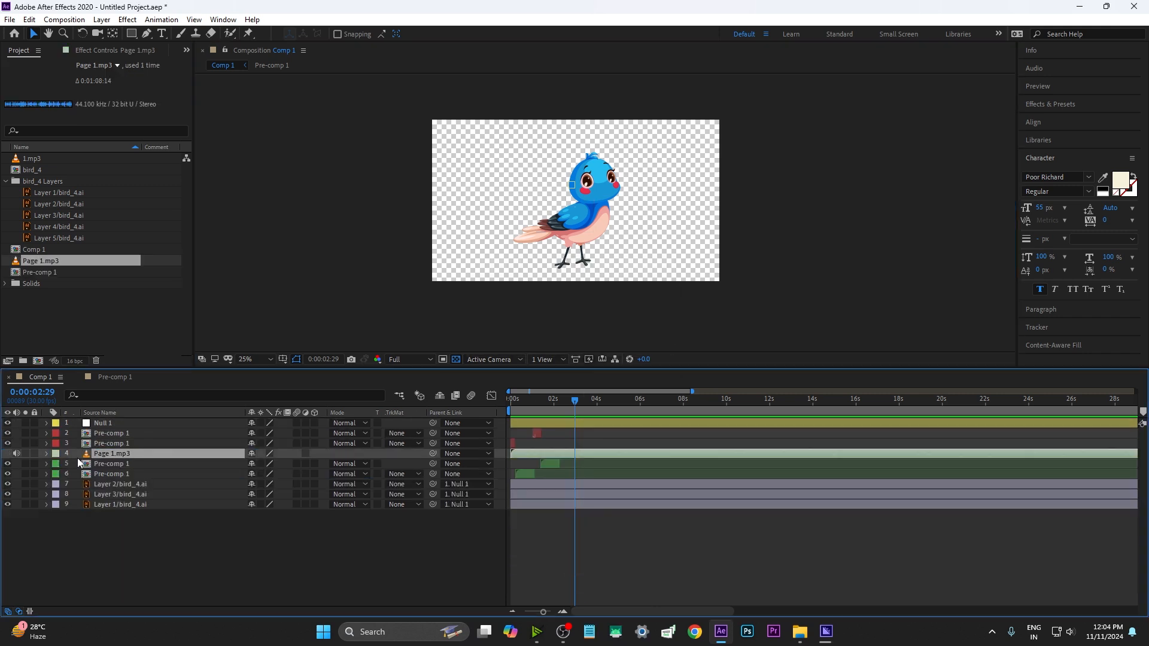
# Display the Page 1.mp3 waveform and move that audio layer directly below Null 1.
pyautogui.click(47, 455)
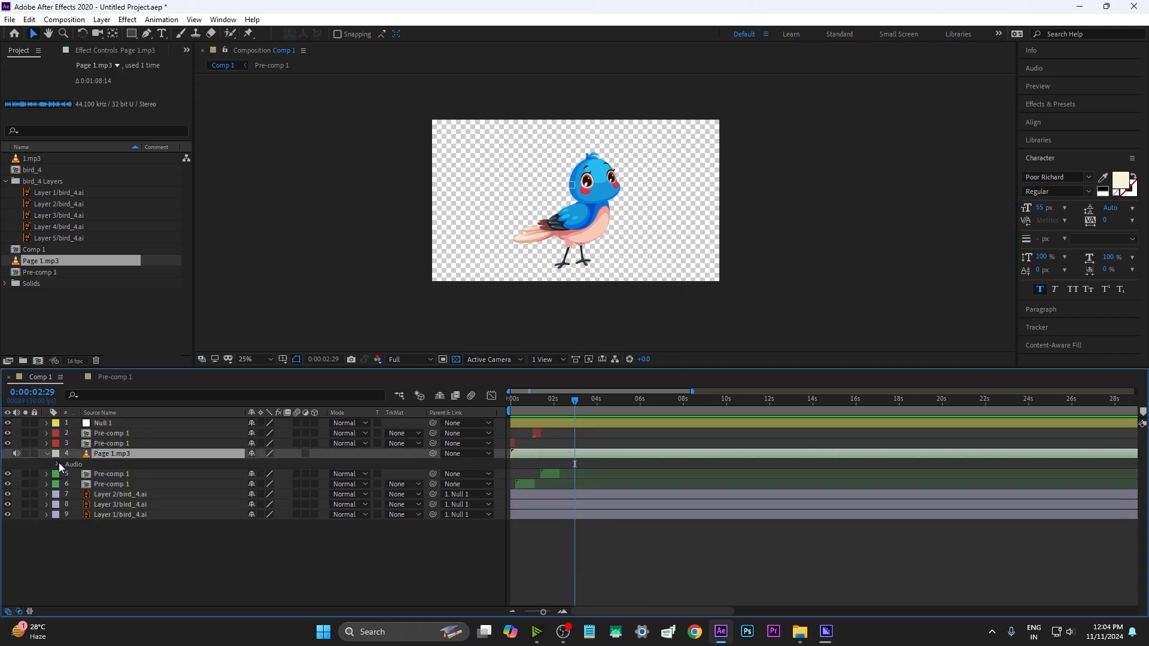
pyautogui.click(57, 464)
pyautogui.click(69, 485)
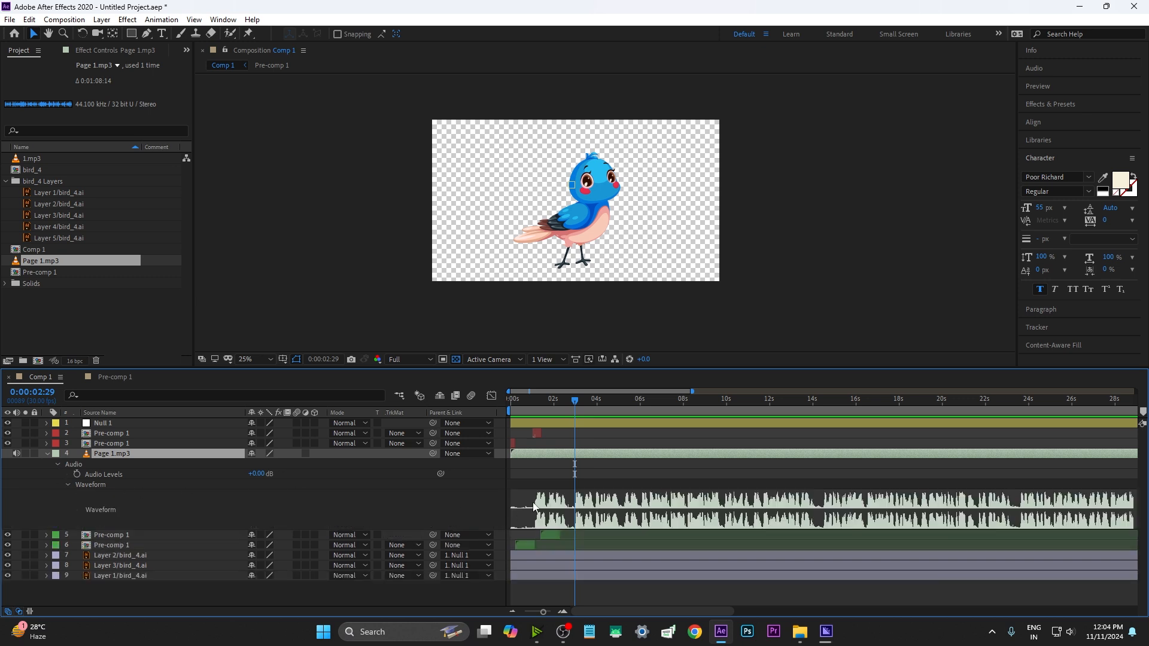
pyautogui.scroll(1, 534, 507)
pyautogui.hscroll(-1, 534, 497)
pyautogui.moveTo(106, 453); pyautogui.dragTo(107, 433)
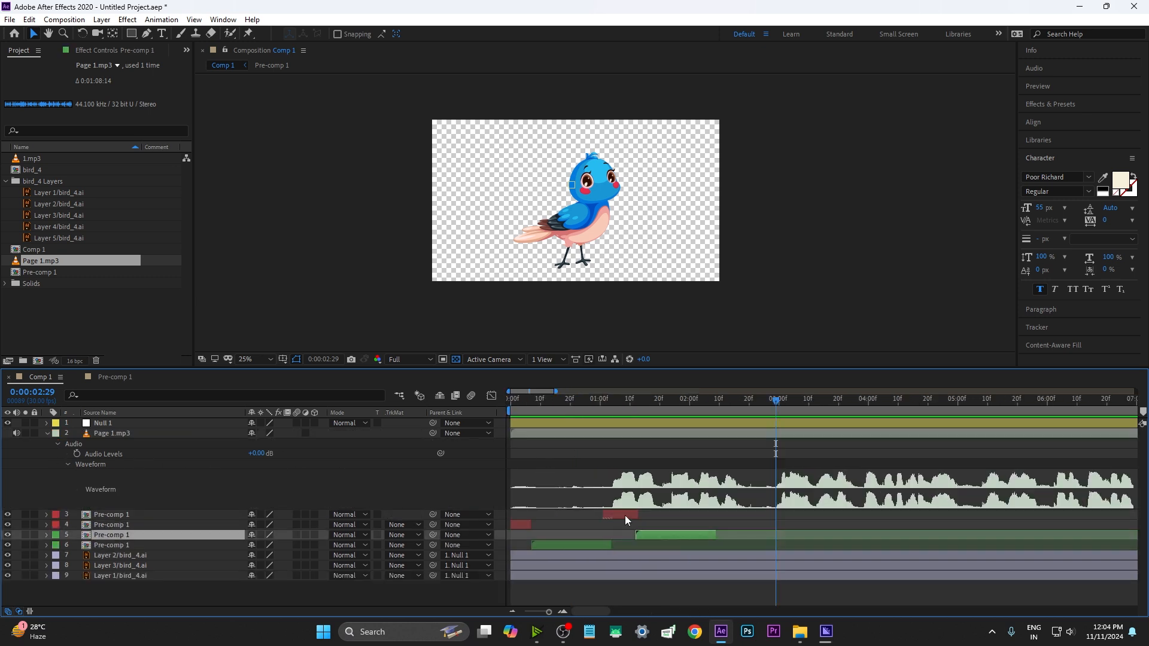
# Delete the later red and green Pre-comp 1 segments and shift the remaining green segment to start at 0:00:01:03.
pyautogui.keyDown('ctrl'); pyautogui.click(625, 516); pyautogui.keyUp('ctrl')
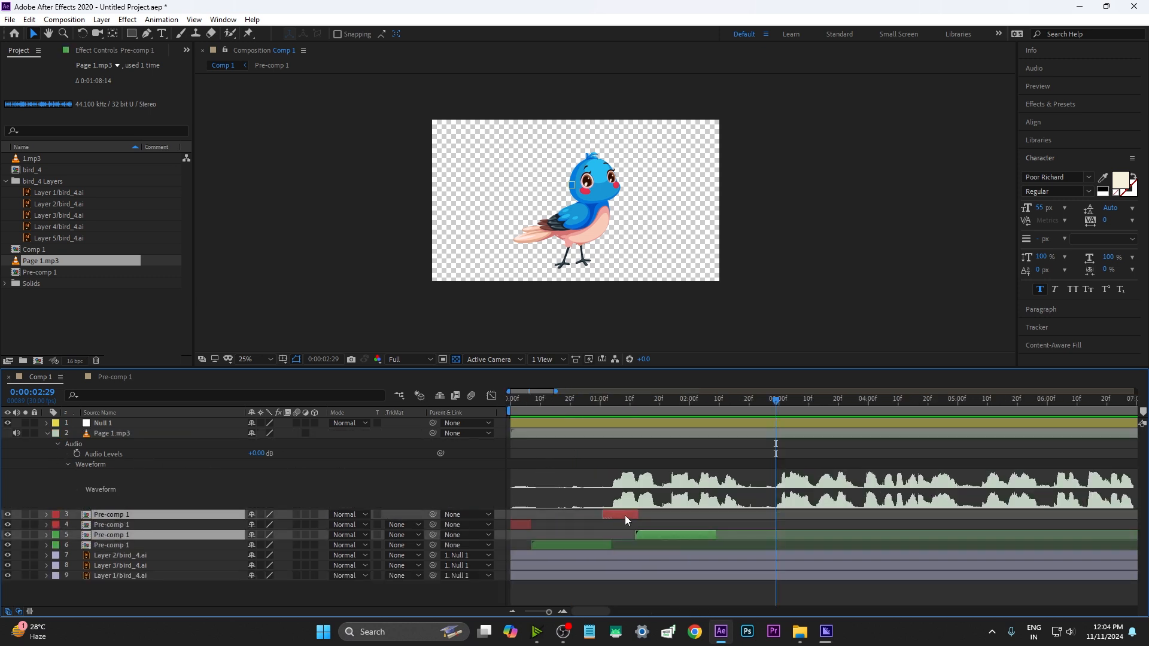
pyautogui.press('Delete')
pyautogui.moveTo(554, 526); pyautogui.dragTo(627, 515)
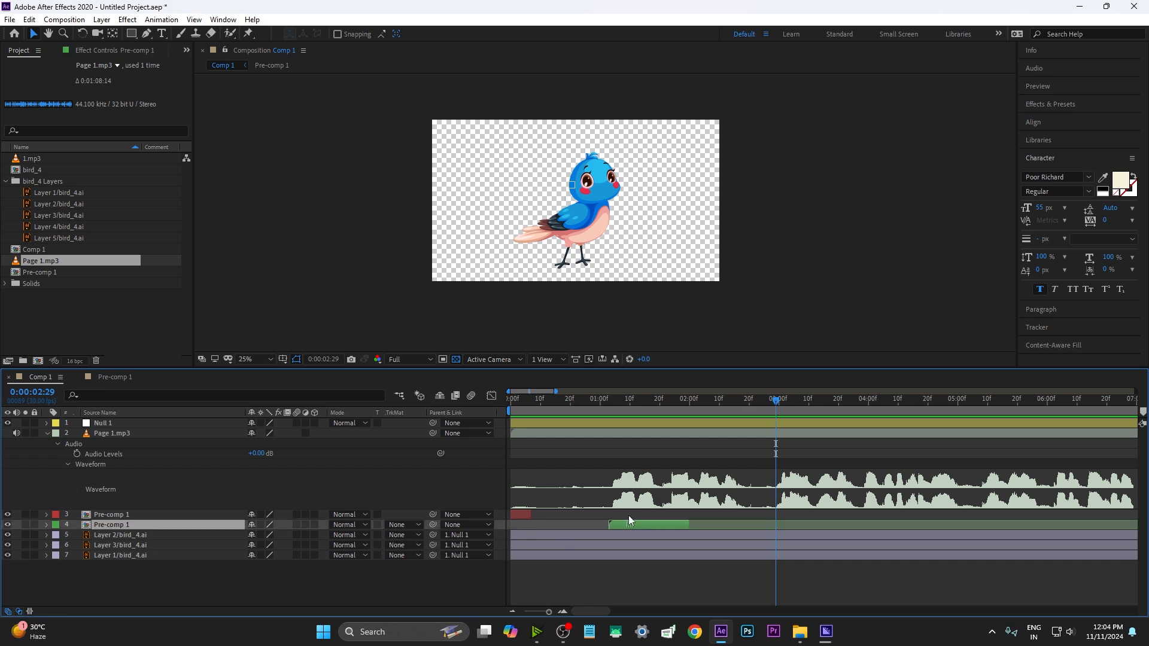
# Extend the red Pre-comp 1 segment to end where the green segment starts, at 0:00:01:03.
pyautogui.press('i')
pyautogui.click(523, 516)
pyautogui.hotkey('alt', ']')
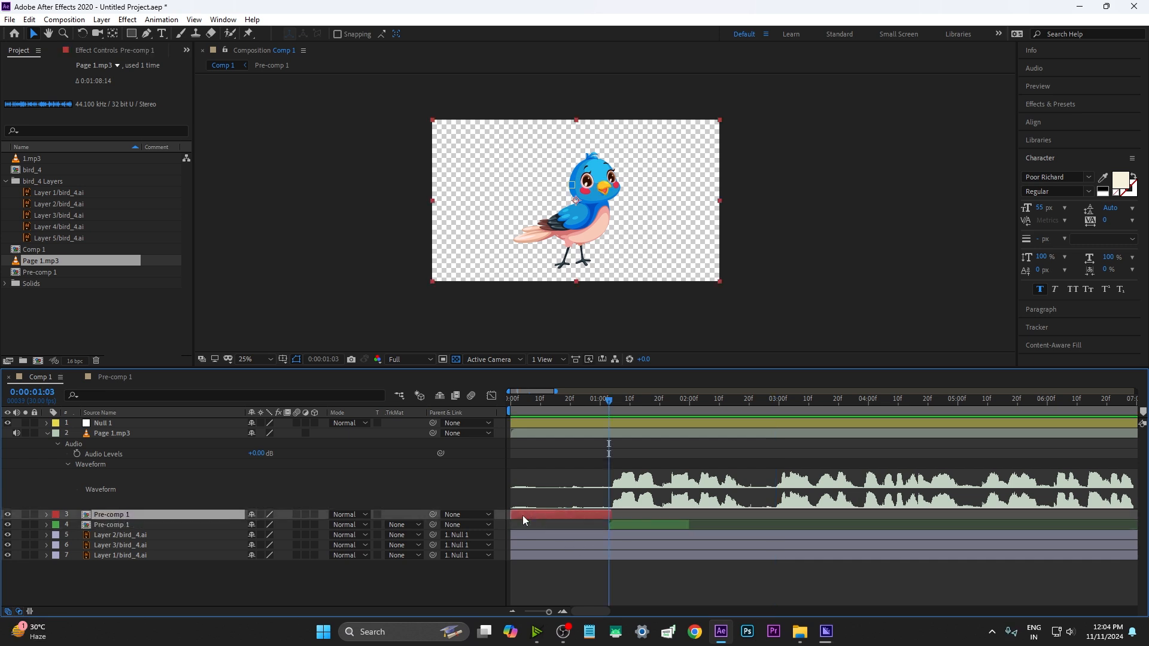
pyautogui.click(543, 573)
pyautogui.press('-')
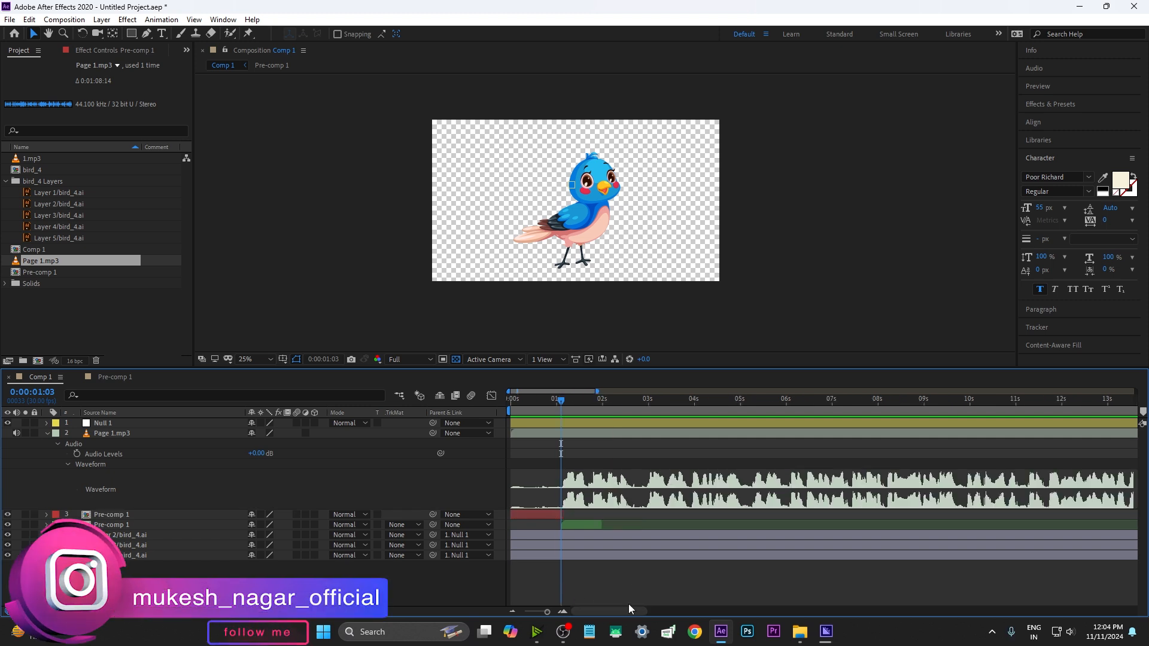
pyautogui.press('=')
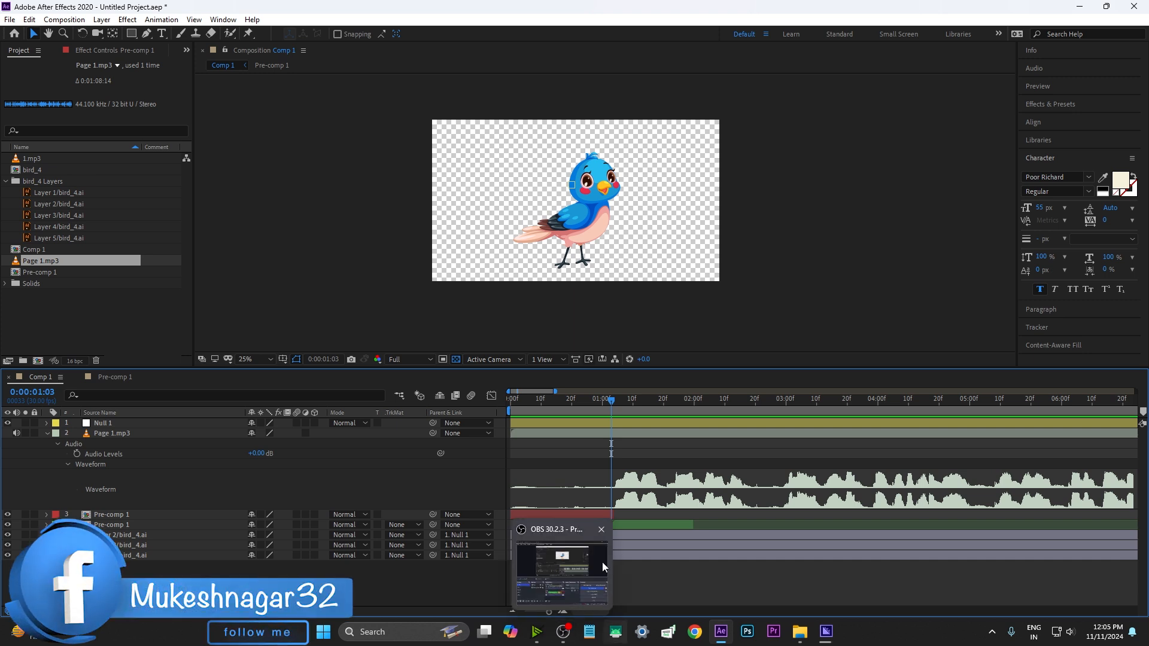
# Fine-tune the red segment's end against the green segment's start and play back Comp 1 from the beginning.
pyautogui.press('Home')
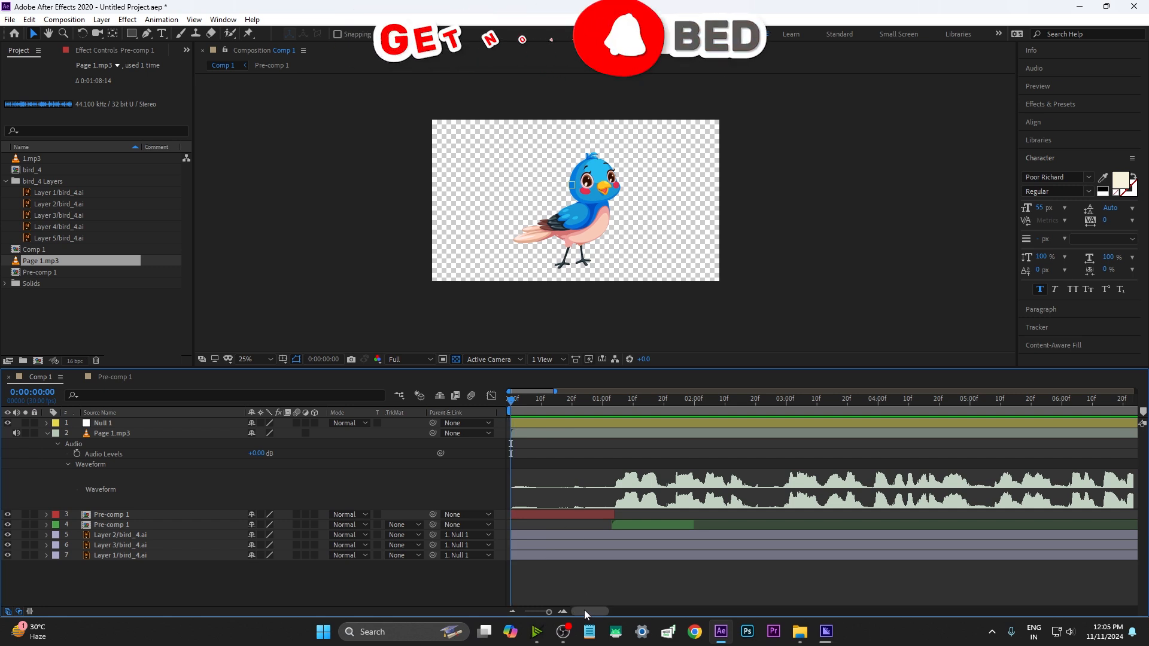
pyautogui.click(613, 517)
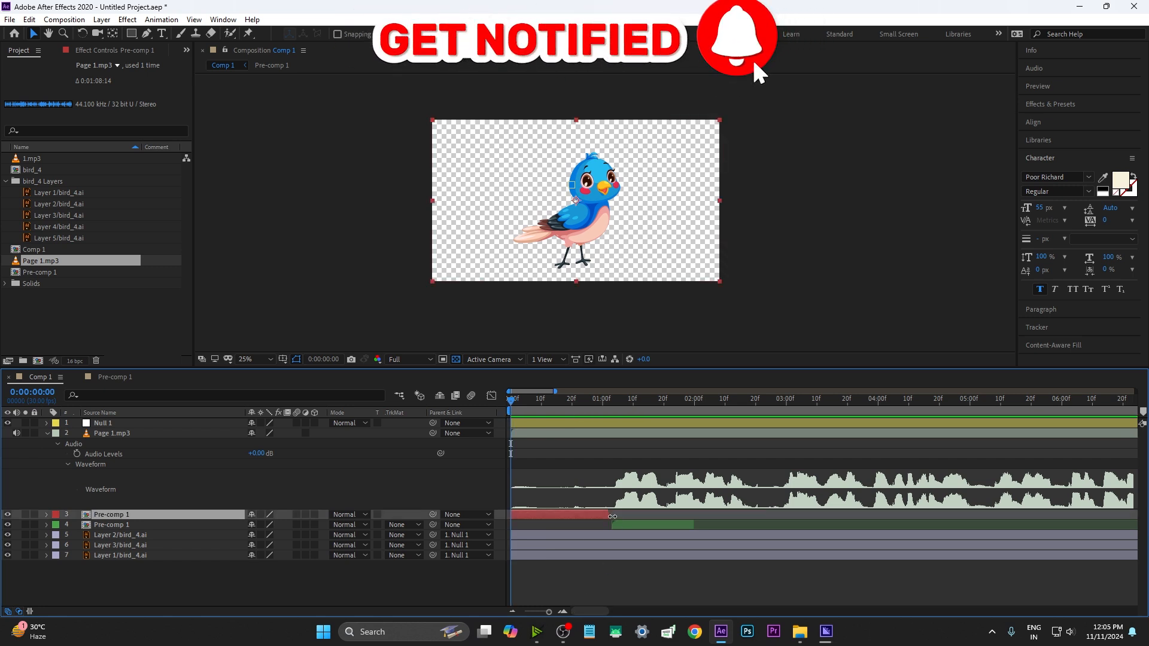
pyautogui.click(585, 580)
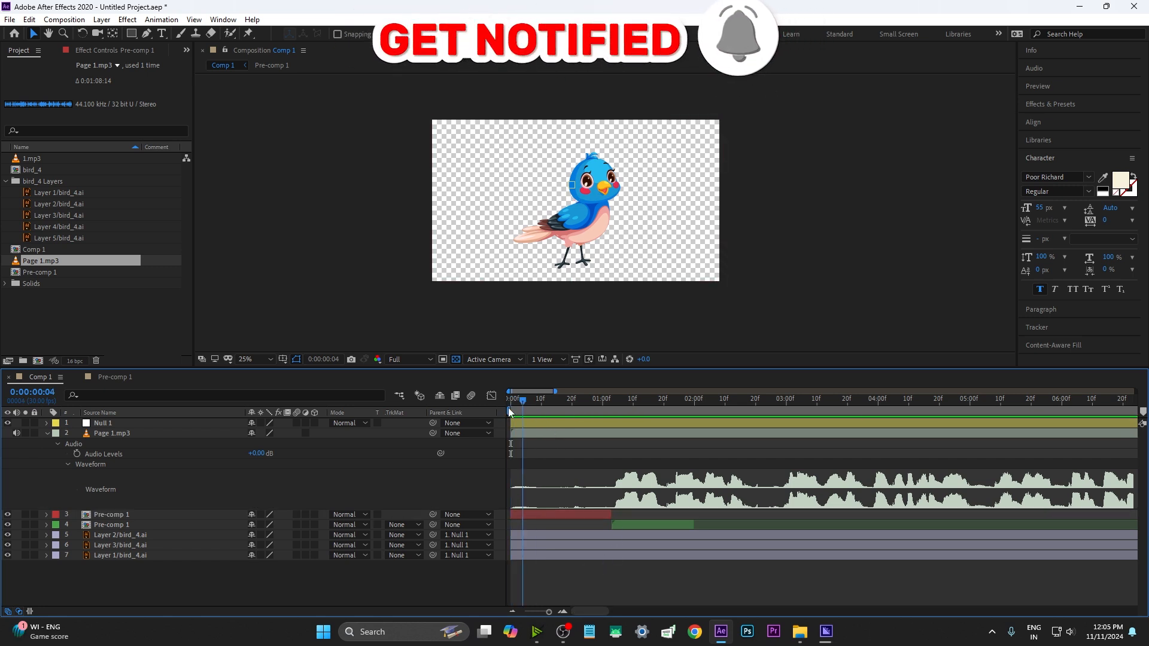
pyautogui.press('space')
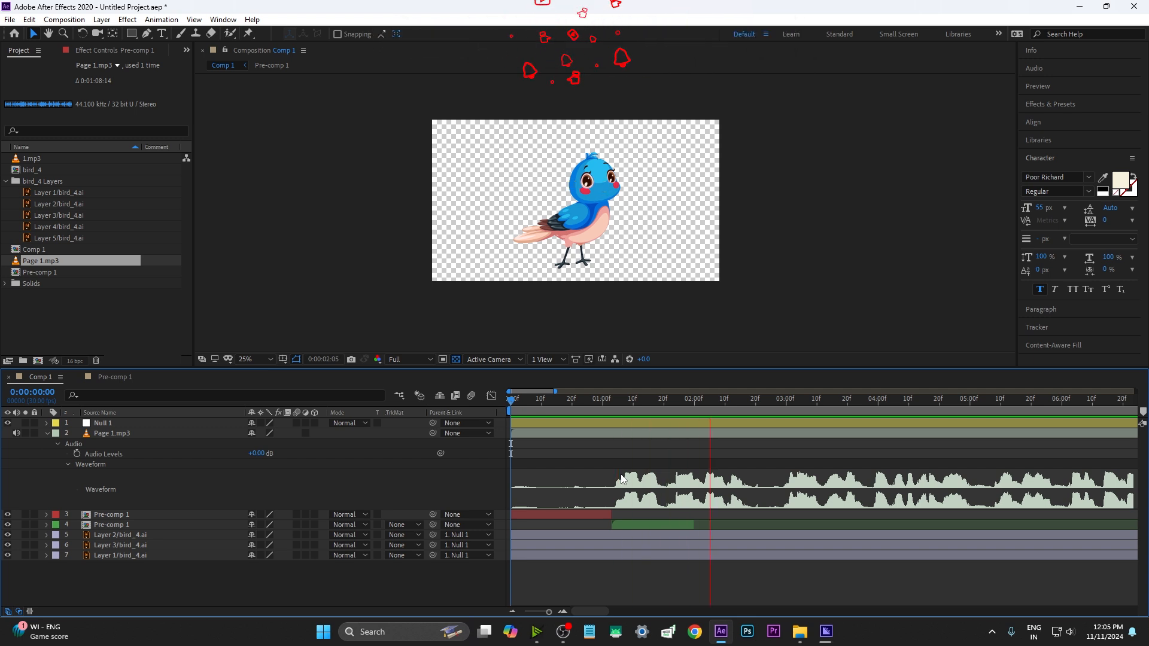
# Extend the green segment to about 0:00:02:17 and place a duplicate of the red segment there, trimmed to end at 0:00:02:27.
pyautogui.moveTo(711, 529); pyautogui.dragTo(748, 529)
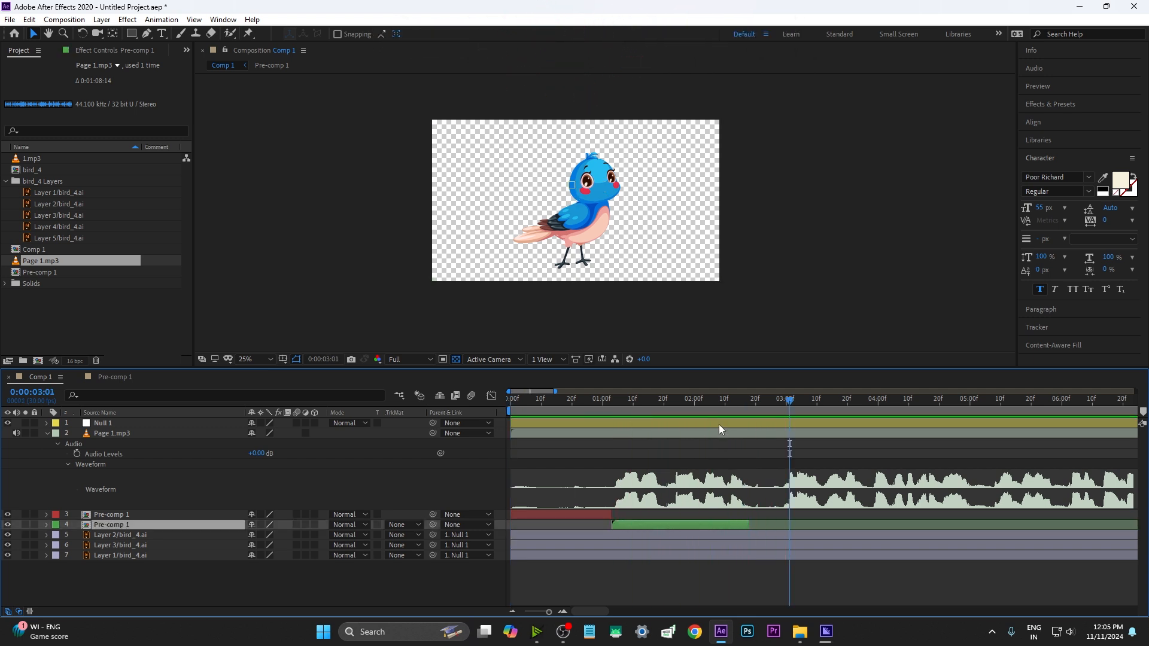
pyautogui.click(599, 513)
pyautogui.hotkey('ctrl', 'd')
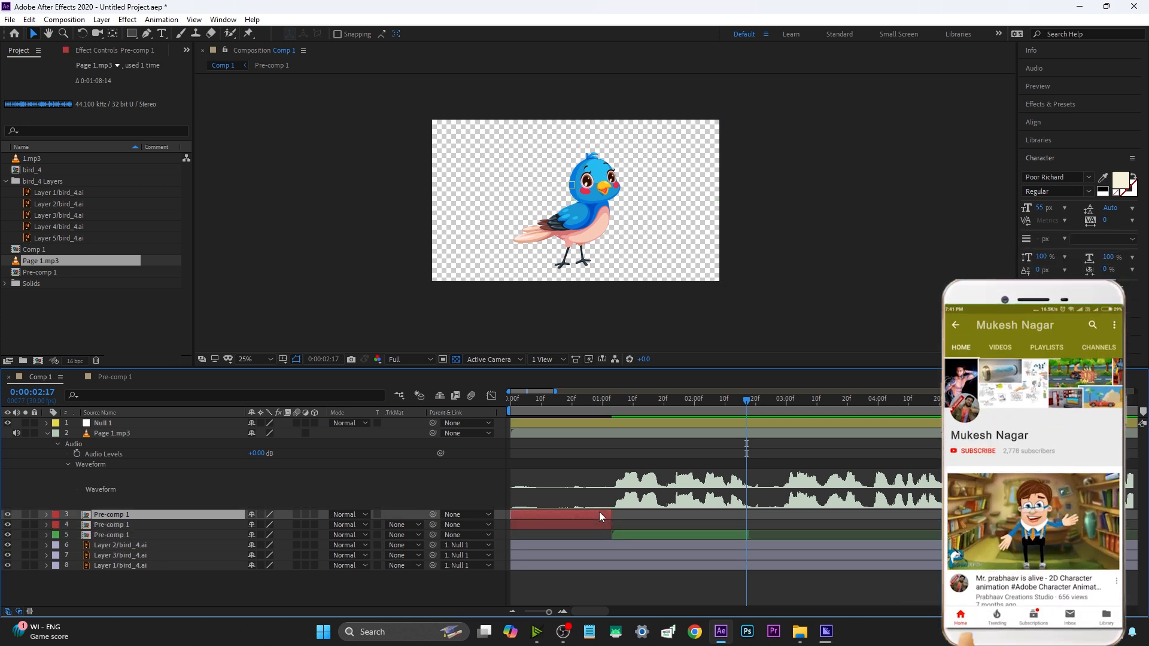
pyautogui.press('[')
pyautogui.hotkey('shift', 'pagedown')
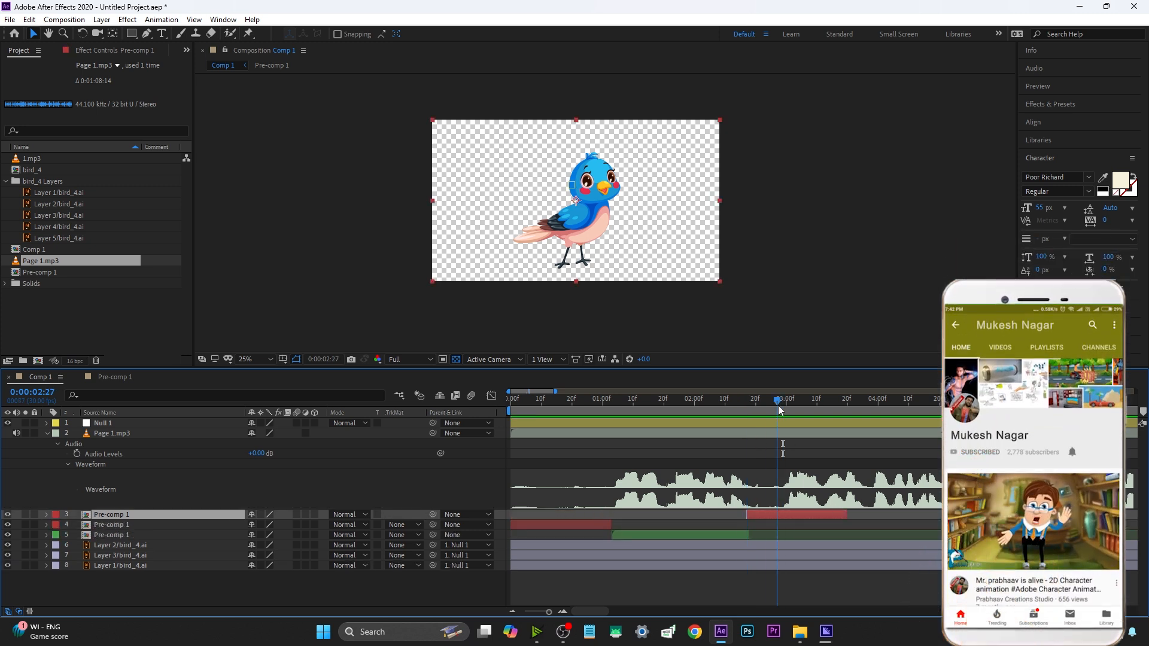
pyautogui.hotkey('alt', ']')
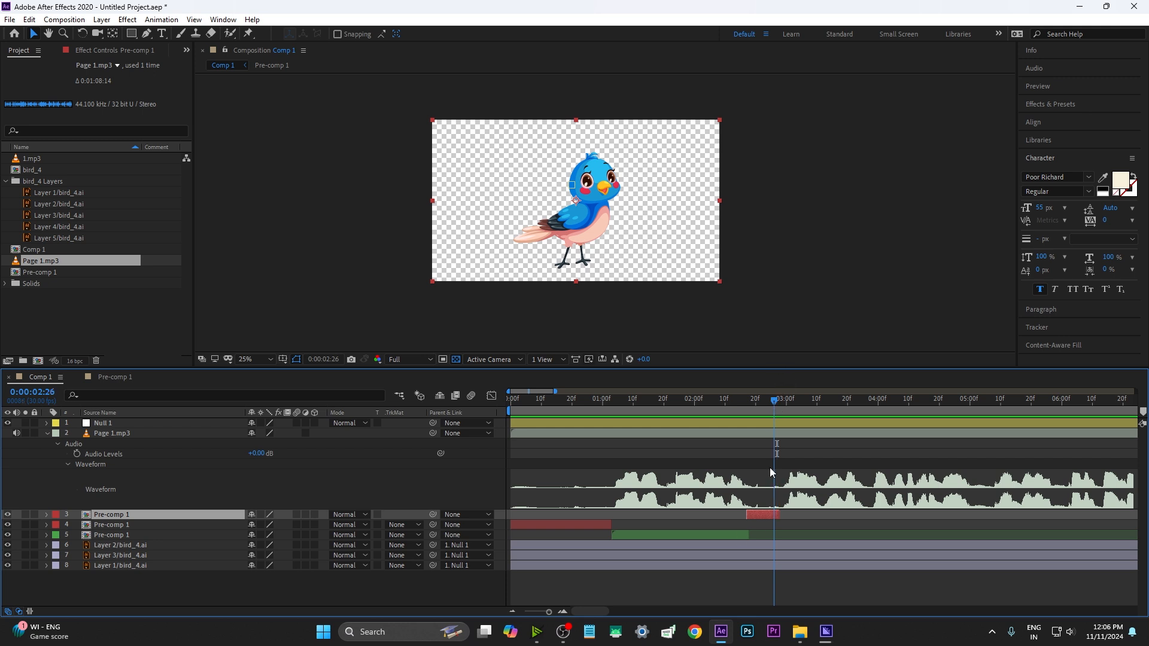
# Duplicate the green segment to start at about 0:00:02:29, extend the second red segment to meet it, and play back the transition.
pyautogui.moveTo(777, 410); pyautogui.dragTo(774, 407)
pyautogui.click(710, 536)
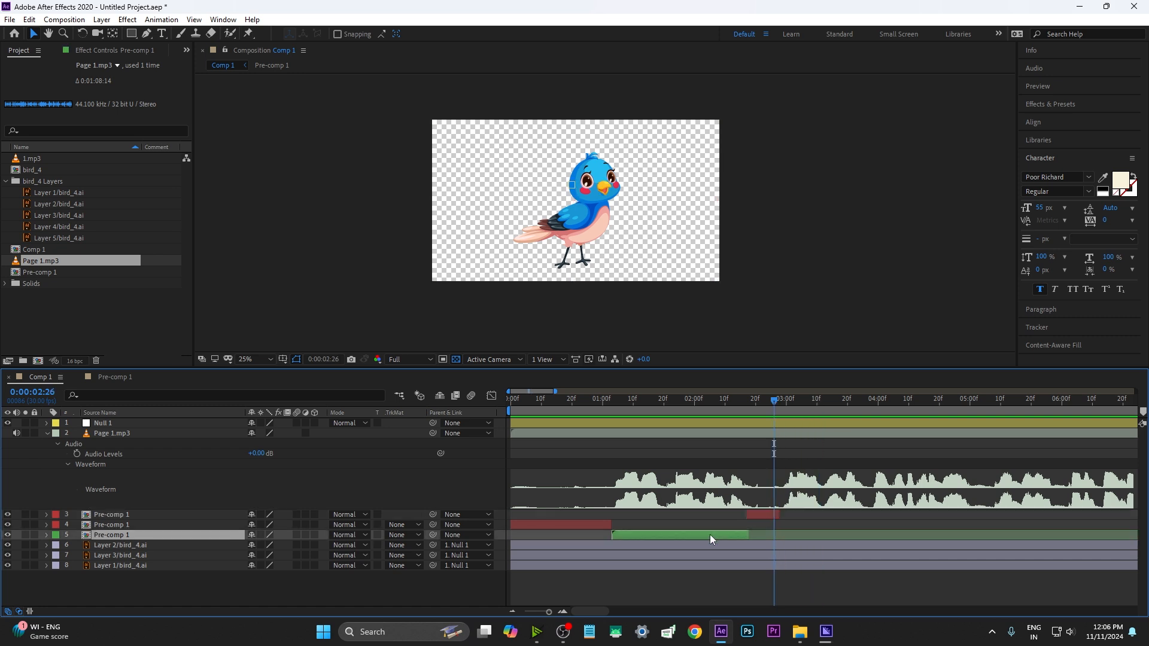
pyautogui.hotkey('ctrl', 'd')
pyautogui.moveTo(707, 534); pyautogui.dragTo(792, 534)
pyautogui.press('space')
pyautogui.scroll(3, 780, 523)
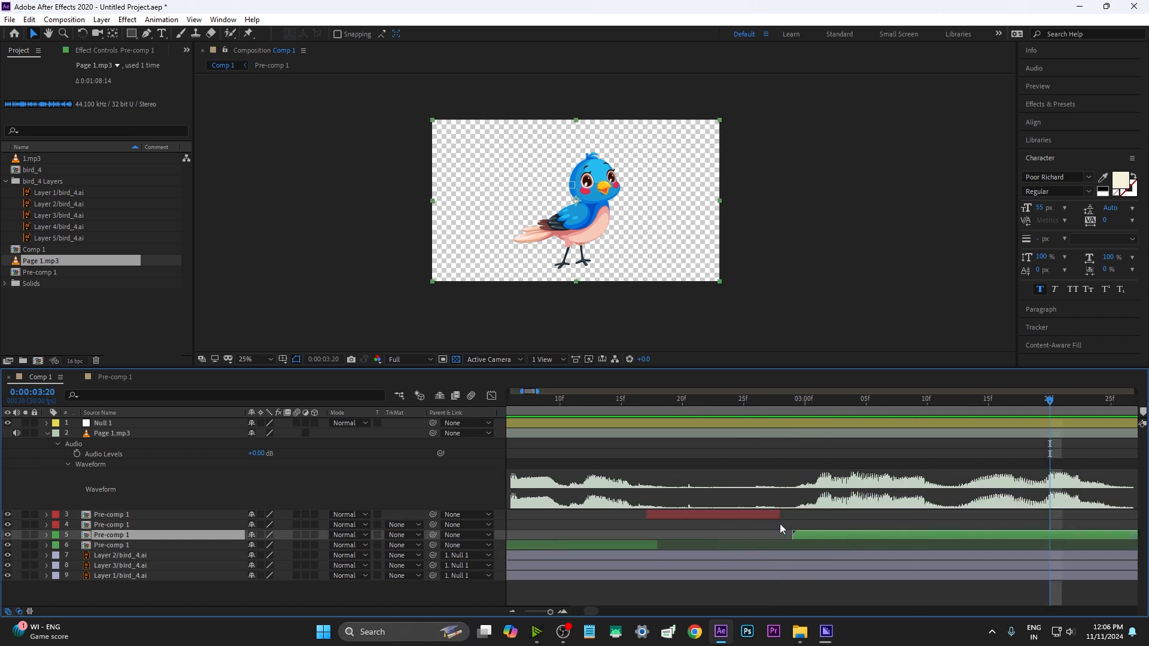
pyautogui.click(789, 516)
pyautogui.click(632, 405)
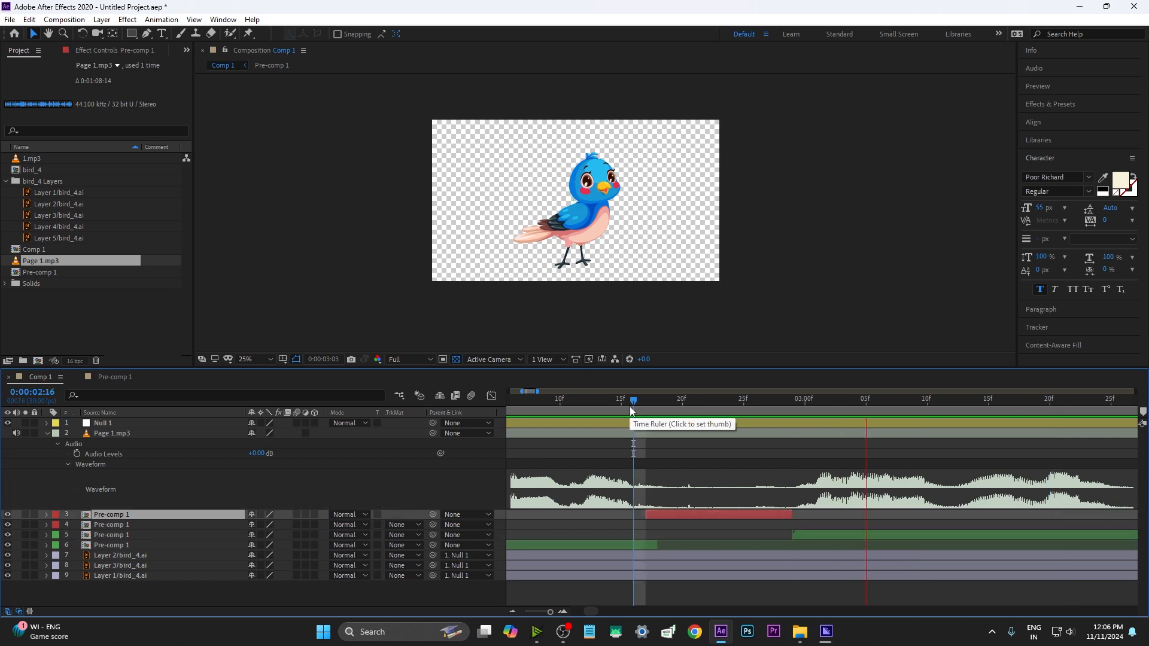
# Extend the second green Pre-comp 1 segment to the voice pause at 0:00:05:00.
pyautogui.scroll(-10, 684, 429)
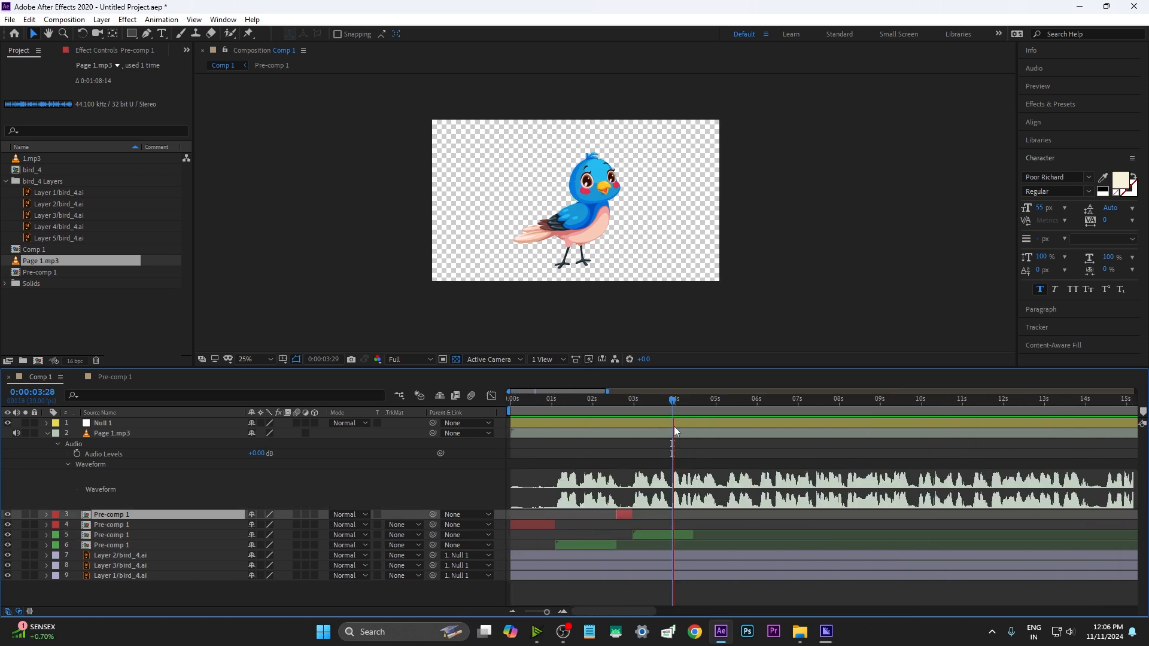
pyautogui.scroll(4, 674, 426)
pyautogui.click(684, 535)
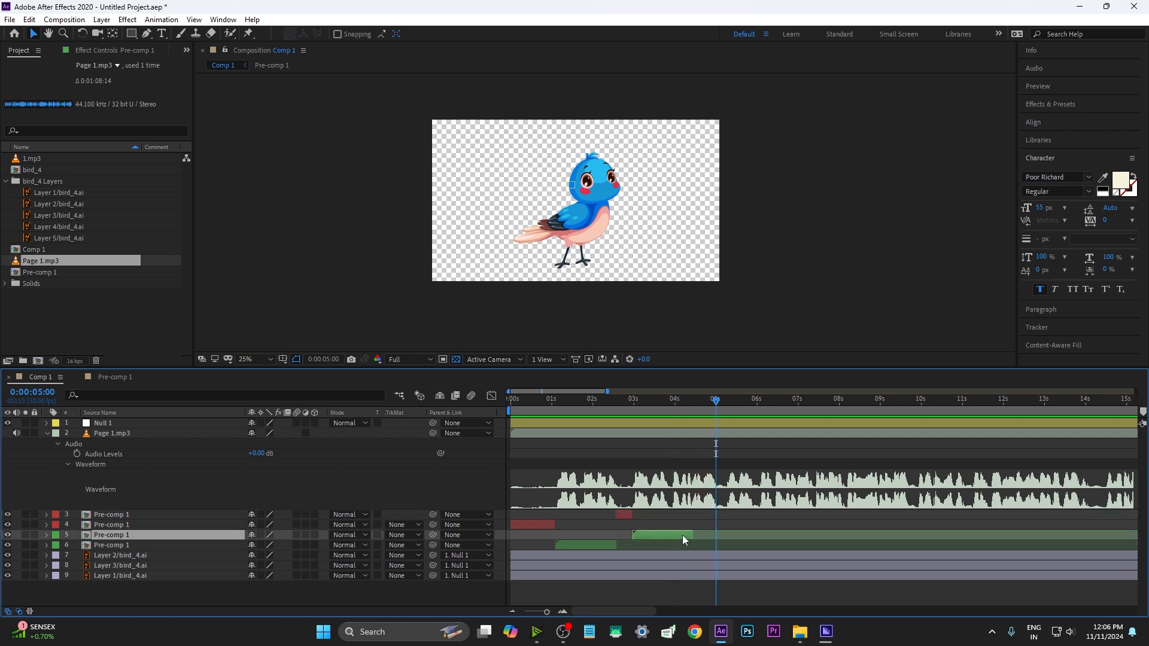
# Duplicate the short red Pre-comp 1 segment to start at about 0:00:05:00 and trim it to end at 0:00:05:08.
pyautogui.click(622, 515)
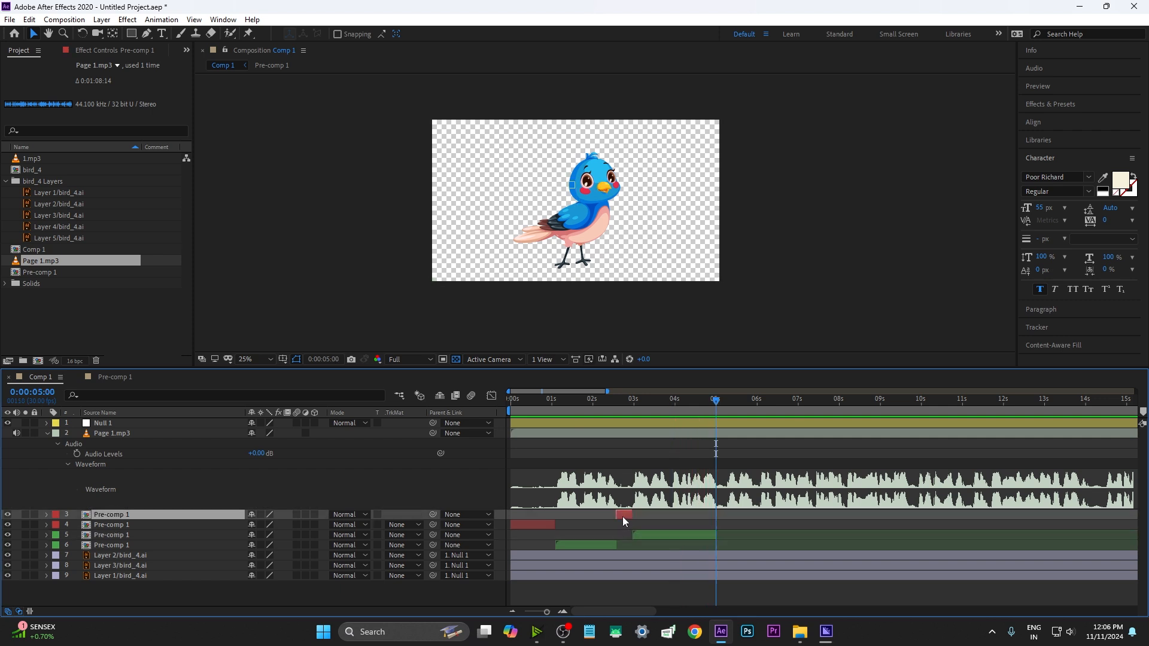
pyautogui.hotkey('ctrl', 'd')
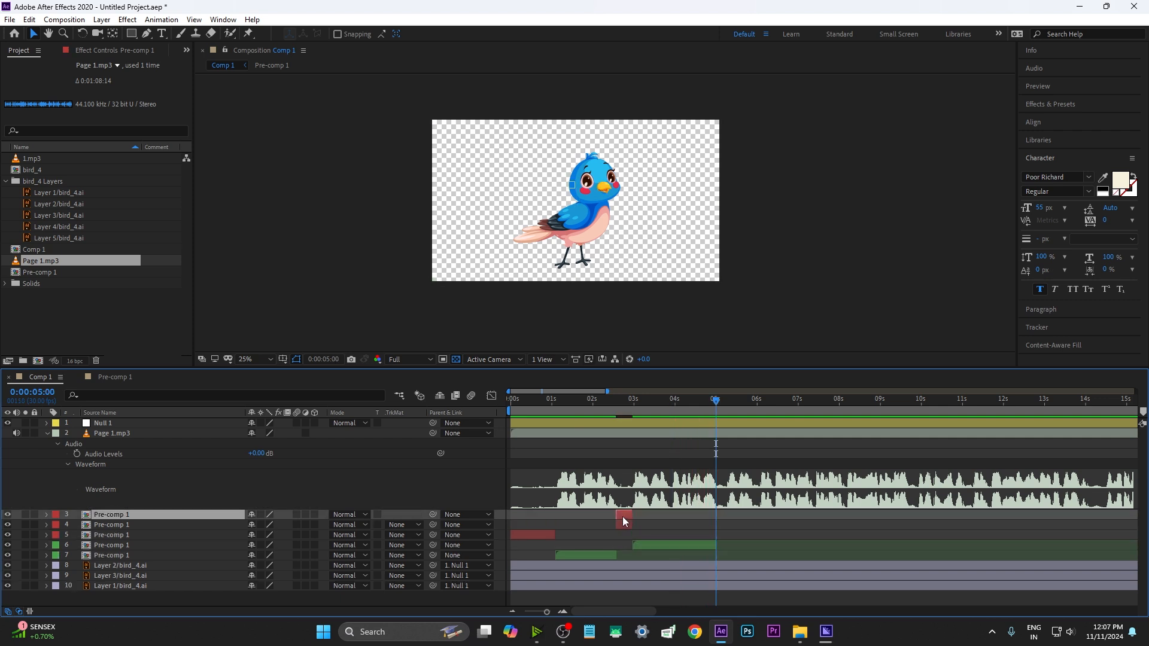
pyautogui.moveTo(623, 516); pyautogui.dragTo(724, 516)
pyautogui.scroll(2, 733, 514)
pyautogui.moveTo(701, 400); pyautogui.dragTo(723, 408)
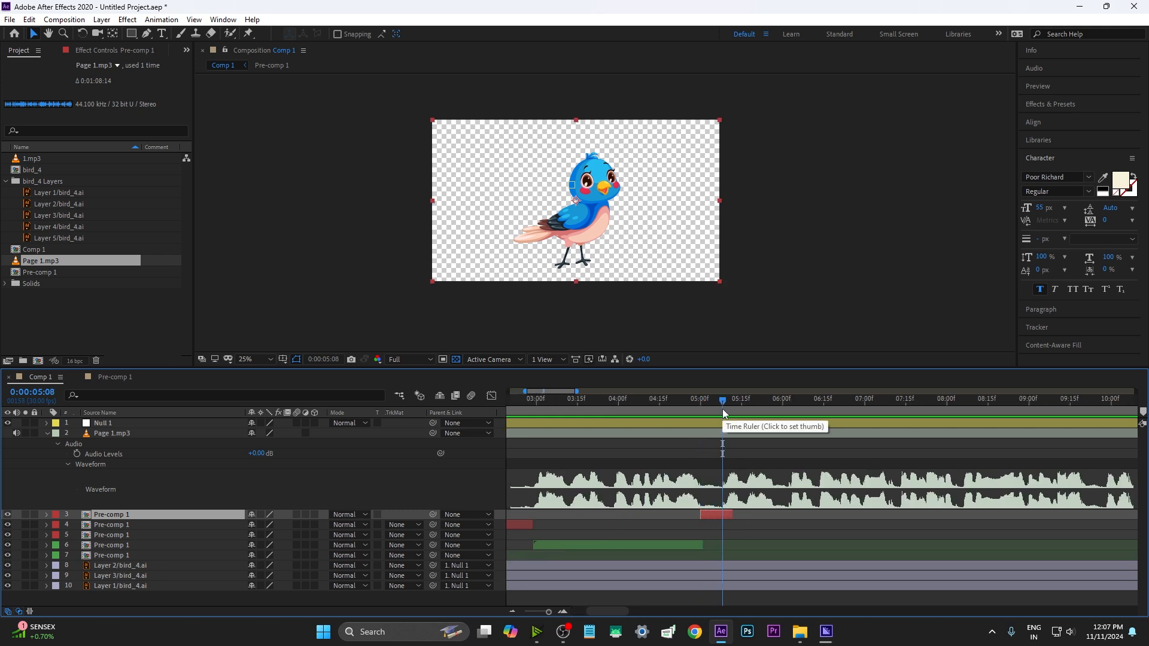
# Duplicate the second green Pre-comp 1 segment to start at 0:00:05:08 and play it back to locate the next voice pause.
pyautogui.click(687, 548)
pyautogui.hotkey('ctrl', 'd')
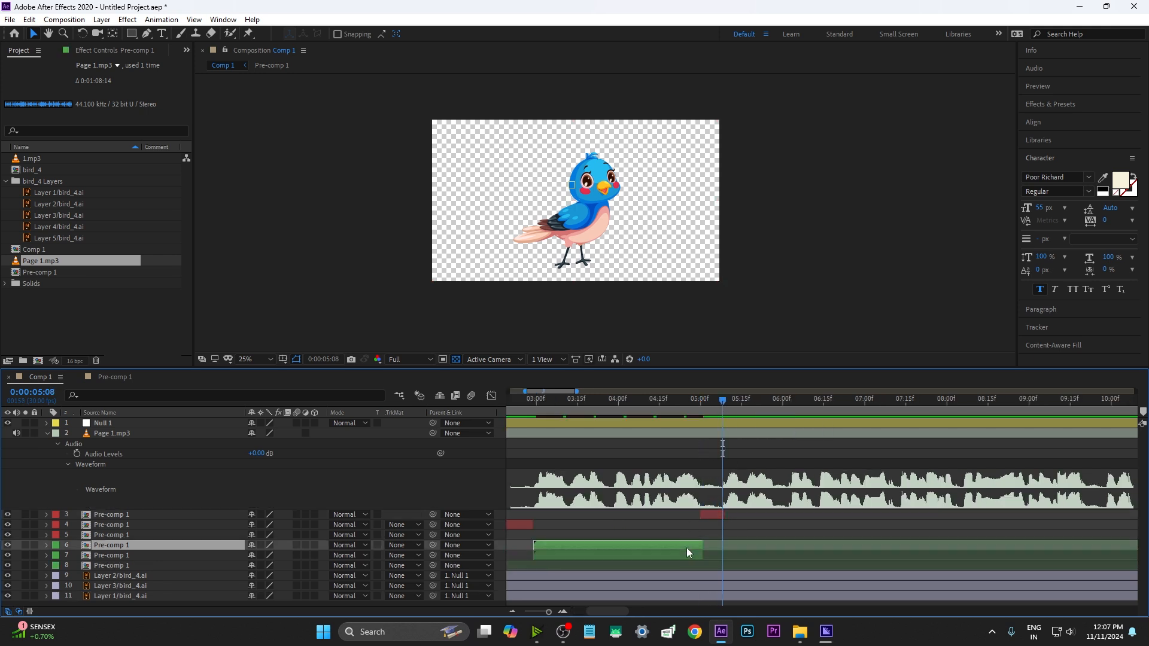
pyautogui.press('[')
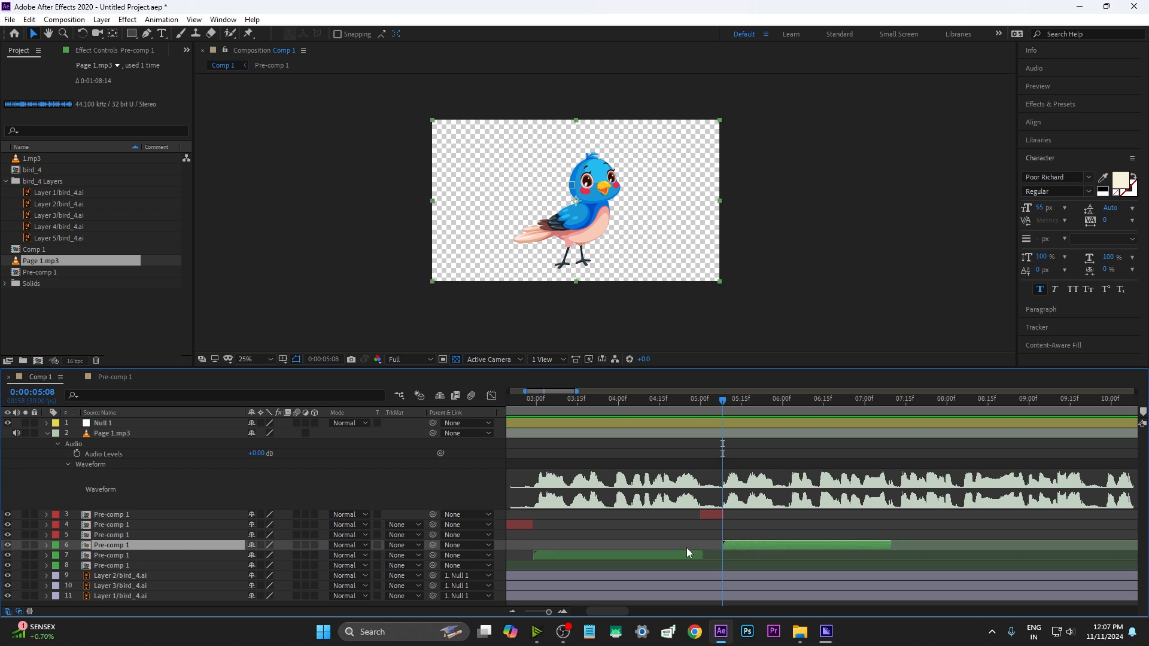
pyautogui.press('space')
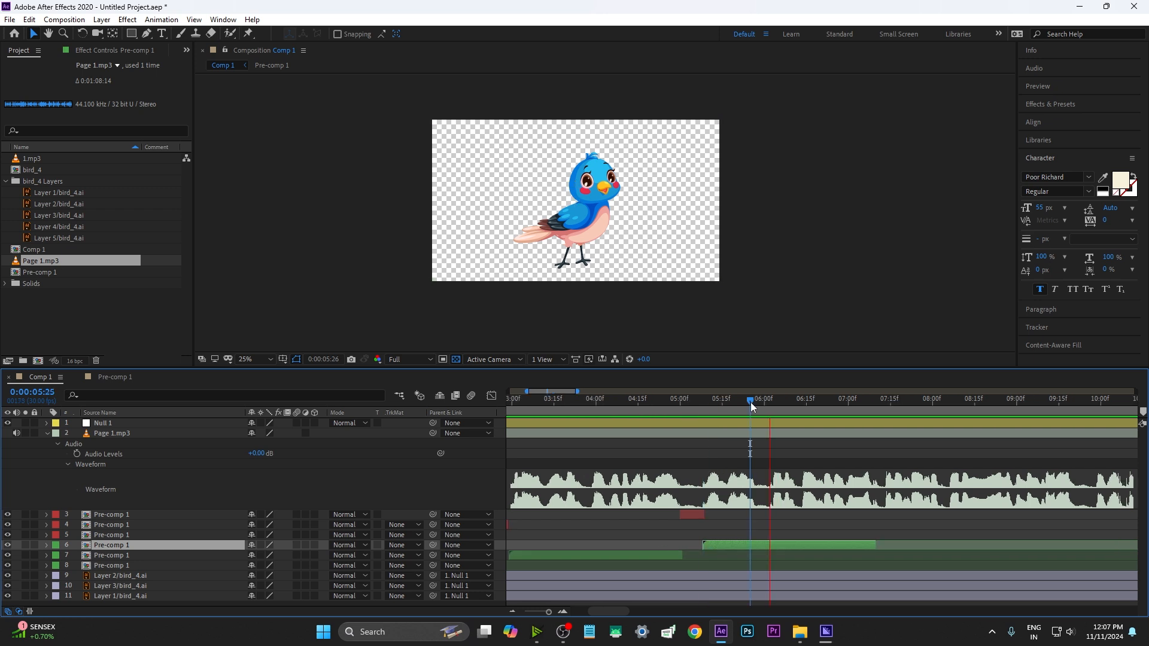
pyautogui.press('space')
pyautogui.click(756, 402)
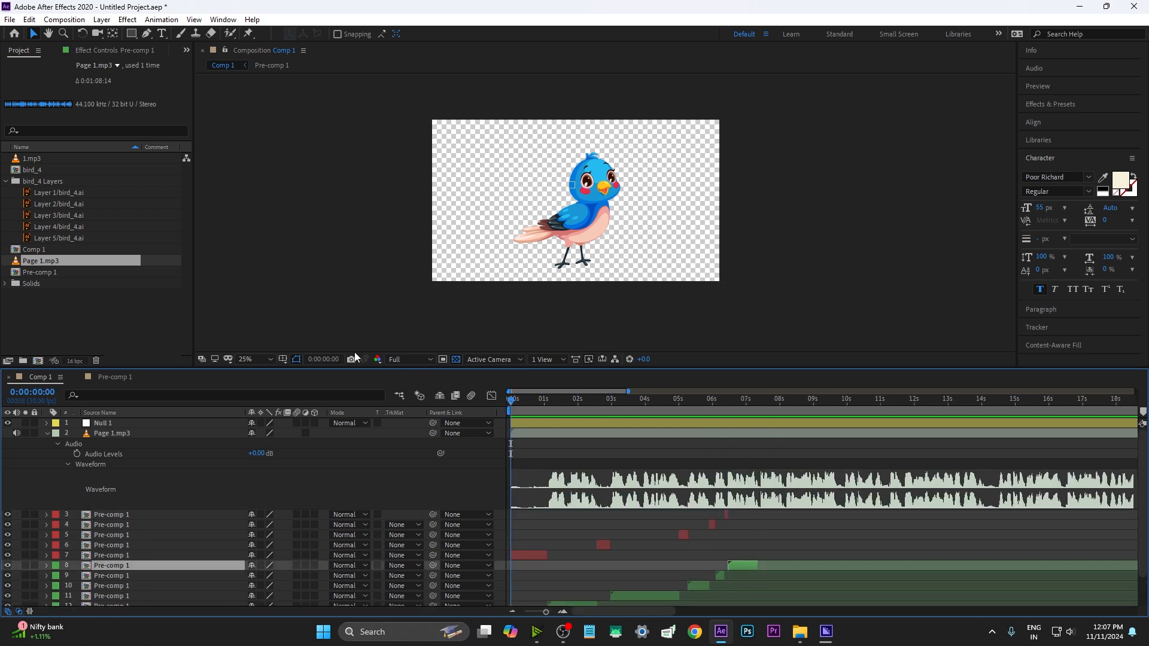
# Fit Comp 1 to an enlarged viewer and play it back from the start to check the beak sync.
pyautogui.click(247, 358)
pyautogui.click(252, 369)
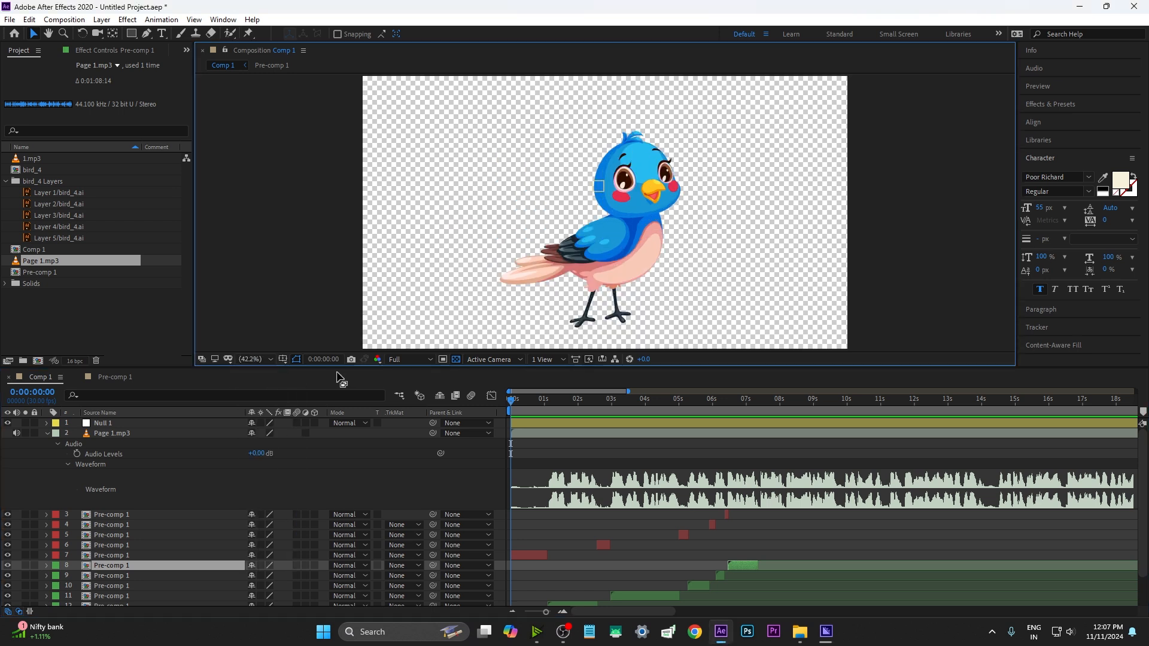
pyautogui.moveTo(336, 368); pyautogui.dragTo(322, 429)
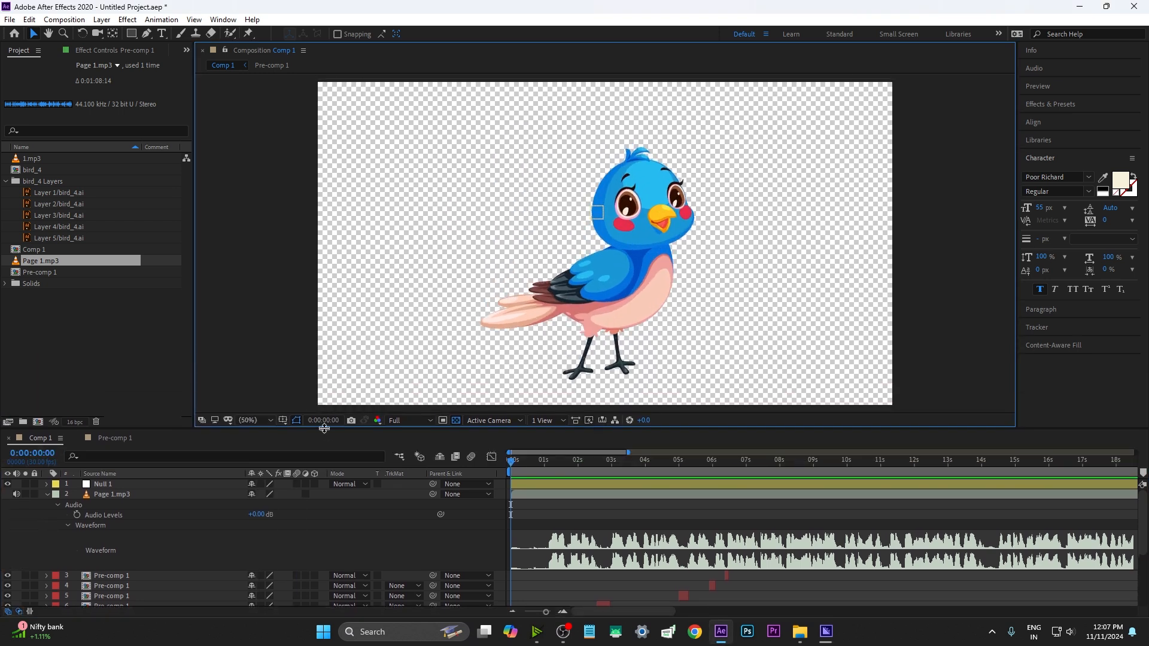
pyautogui.moveTo(525, 462); pyautogui.dragTo(493, 468)
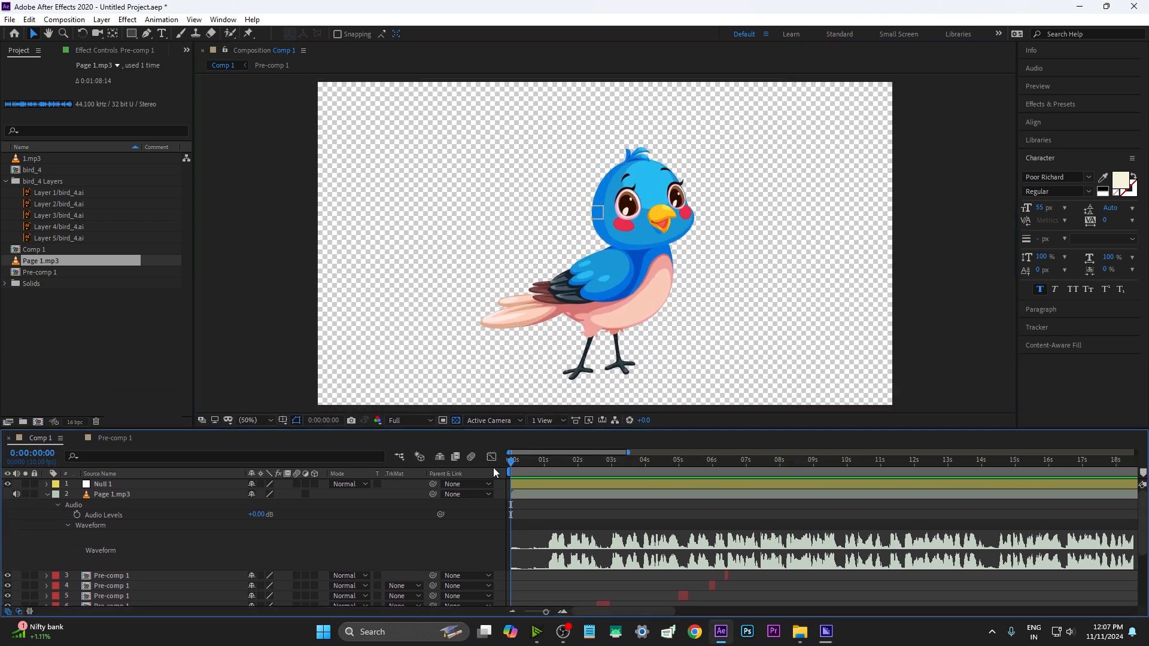
pyautogui.press('space')
pyautogui.press('space')
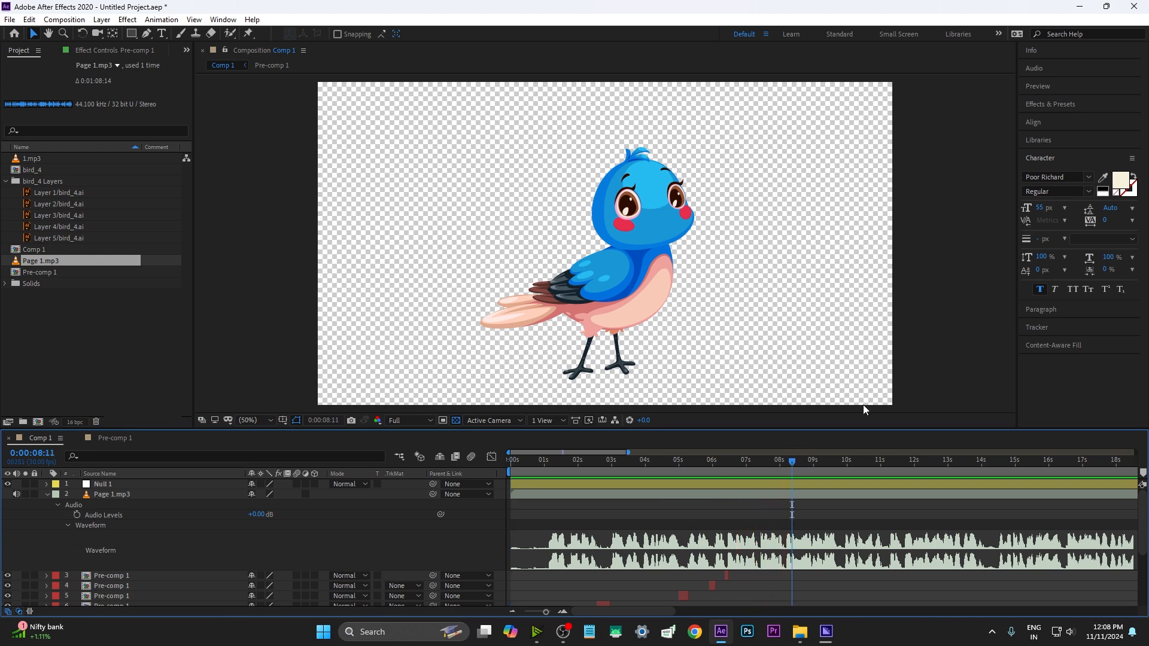
# Extend the last green Pre-comp 1 segment to about 0:00:09:08 and play back Comp 1 from the start.
pyautogui.scroll(-3, 774, 491)
pyautogui.click(761, 566)
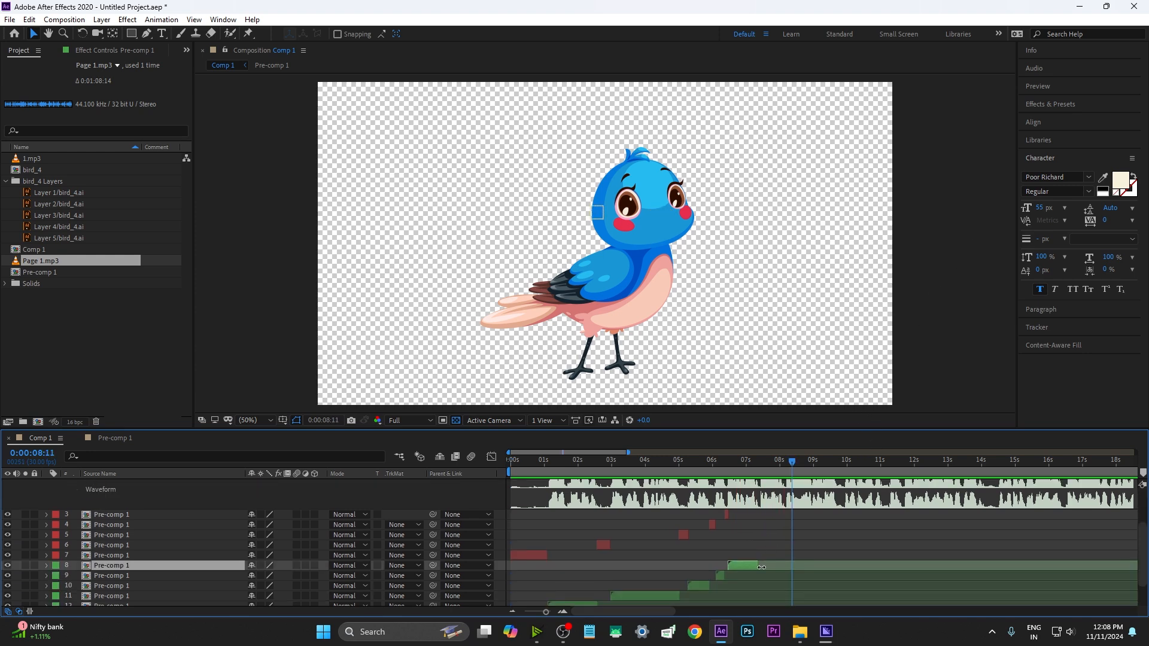
pyautogui.moveTo(811, 564); pyautogui.dragTo(831, 564)
pyautogui.click(742, 534)
pyautogui.press('Home')
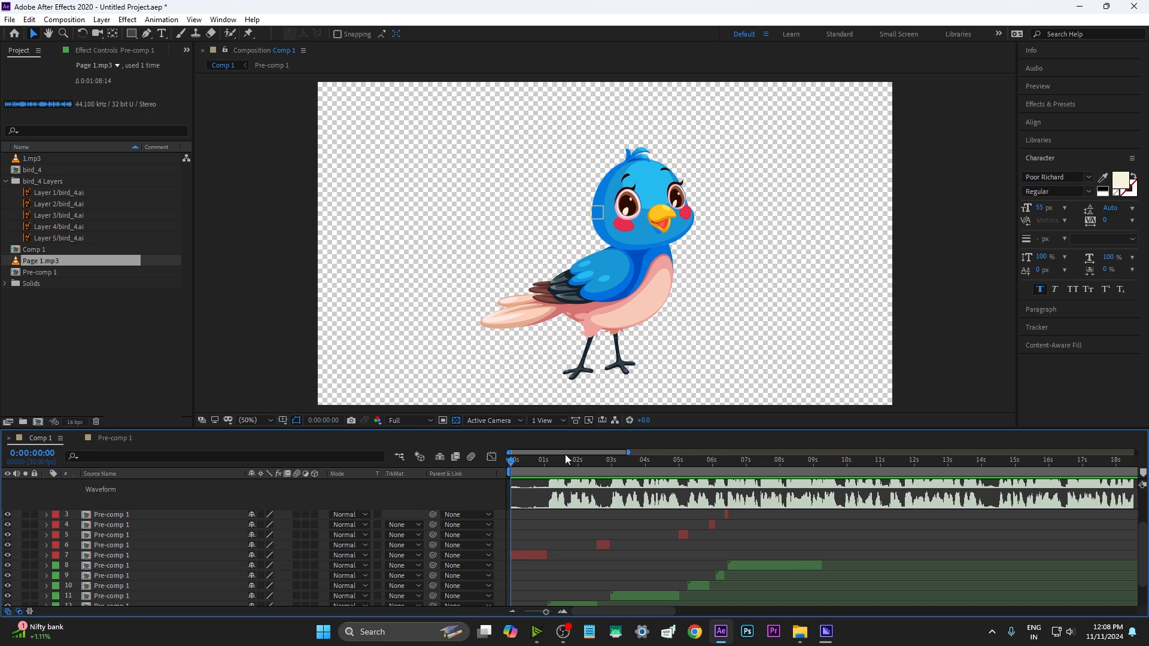
pyautogui.press('space')
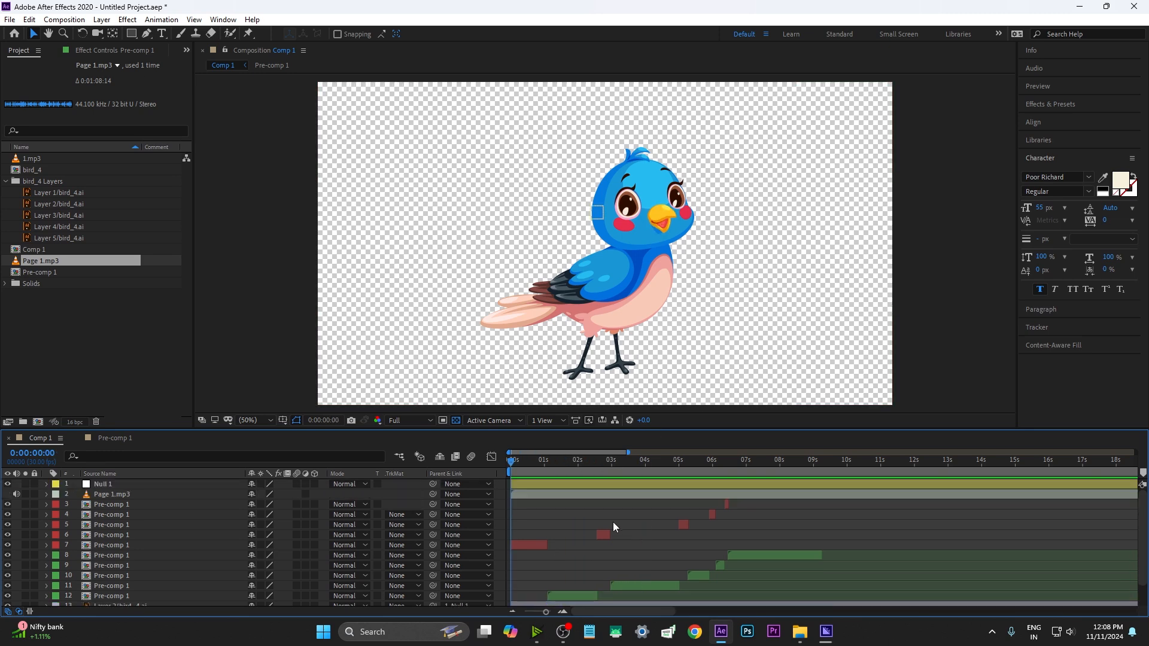
# Toggle the visibility of Layer 2/bird_4.ai to check which part of the bird it holds.
pyautogui.click(643, 493)
pyautogui.scroll(-1, 119, 530)
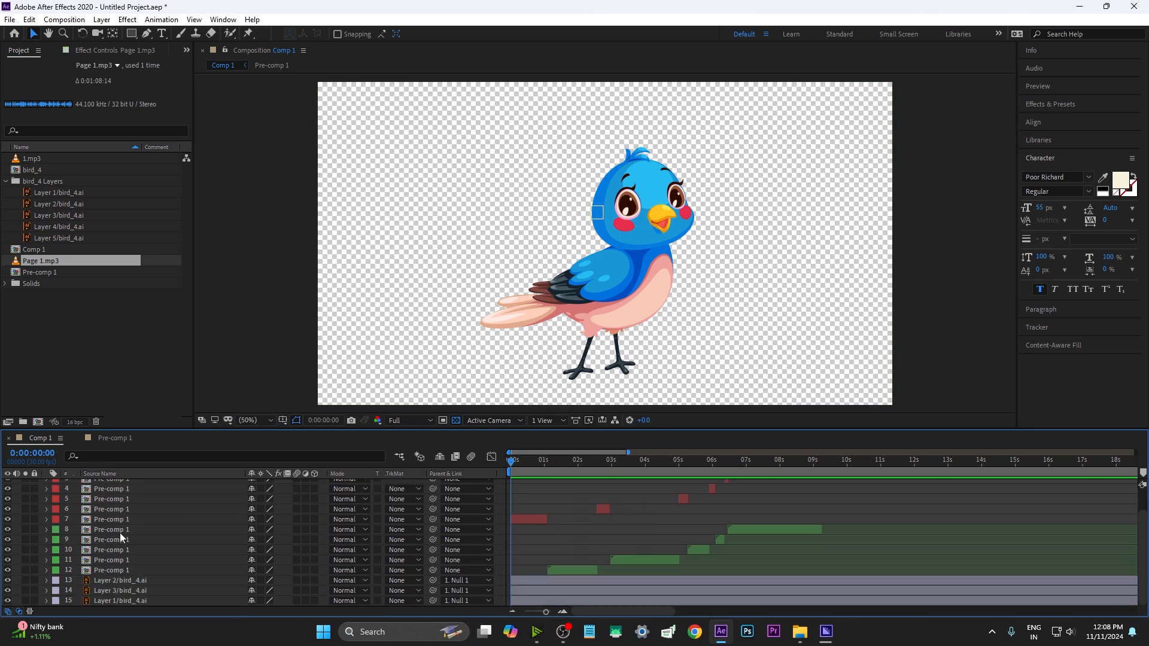
pyautogui.click(587, 571)
pyautogui.scroll(1, 771, 510)
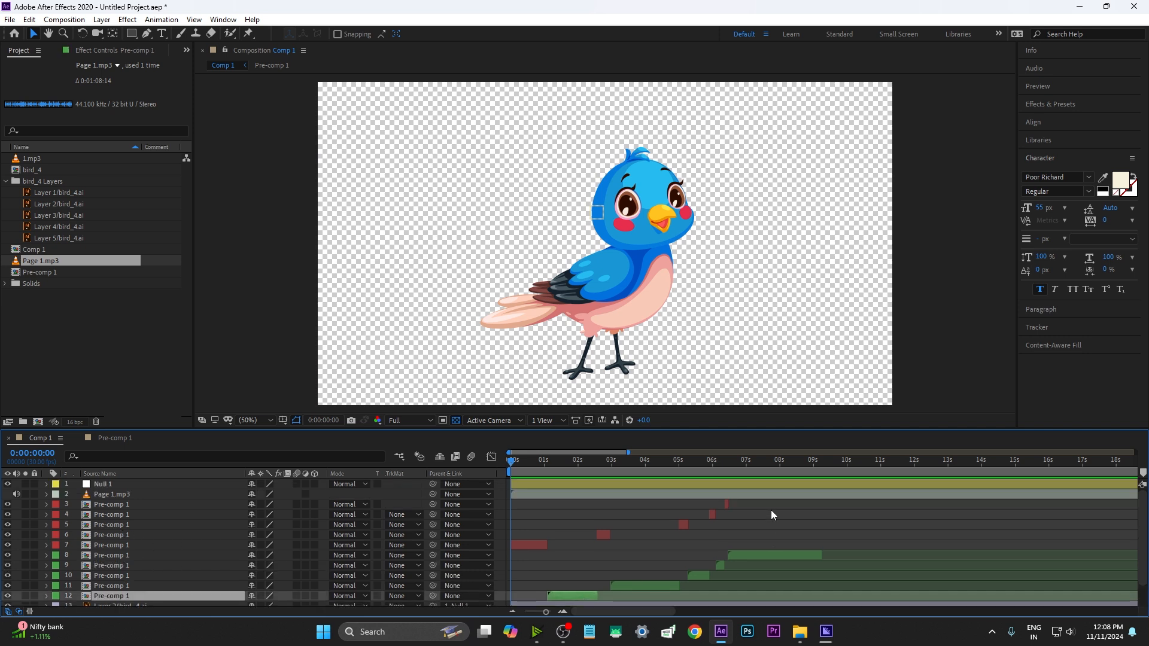
pyautogui.keyDown('shift'); pyautogui.click(102, 506); pyautogui.keyUp('shift')
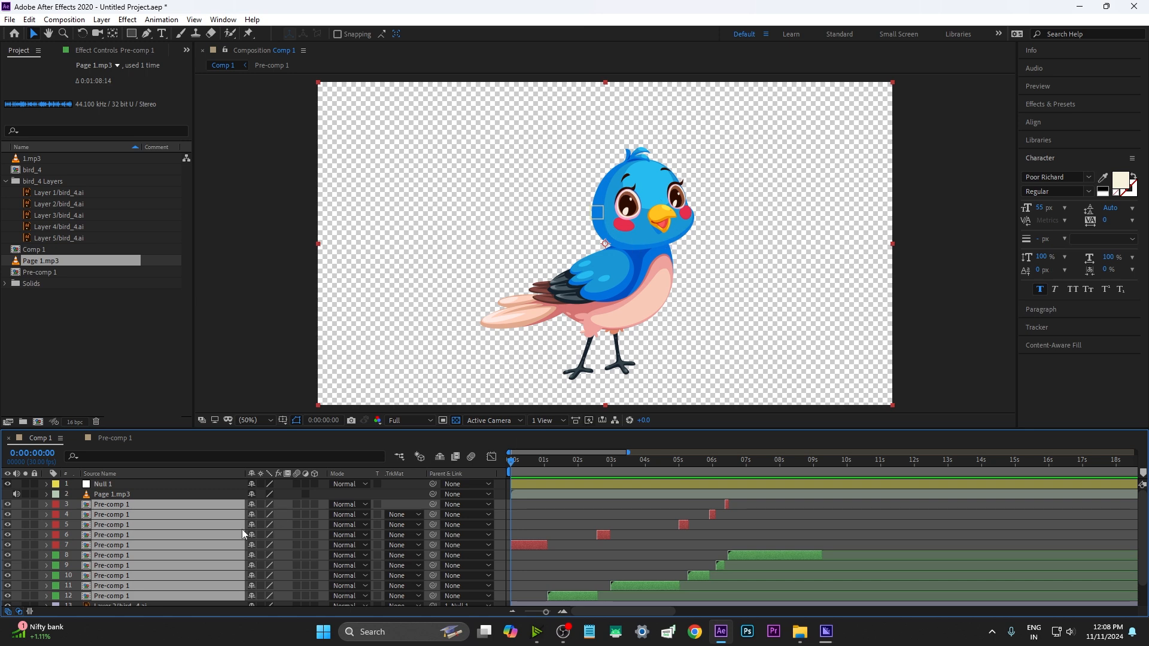
pyautogui.scroll(-2, 180, 537)
pyautogui.click(11, 581)
pyautogui.click(10, 581)
pyautogui.click(10, 581)
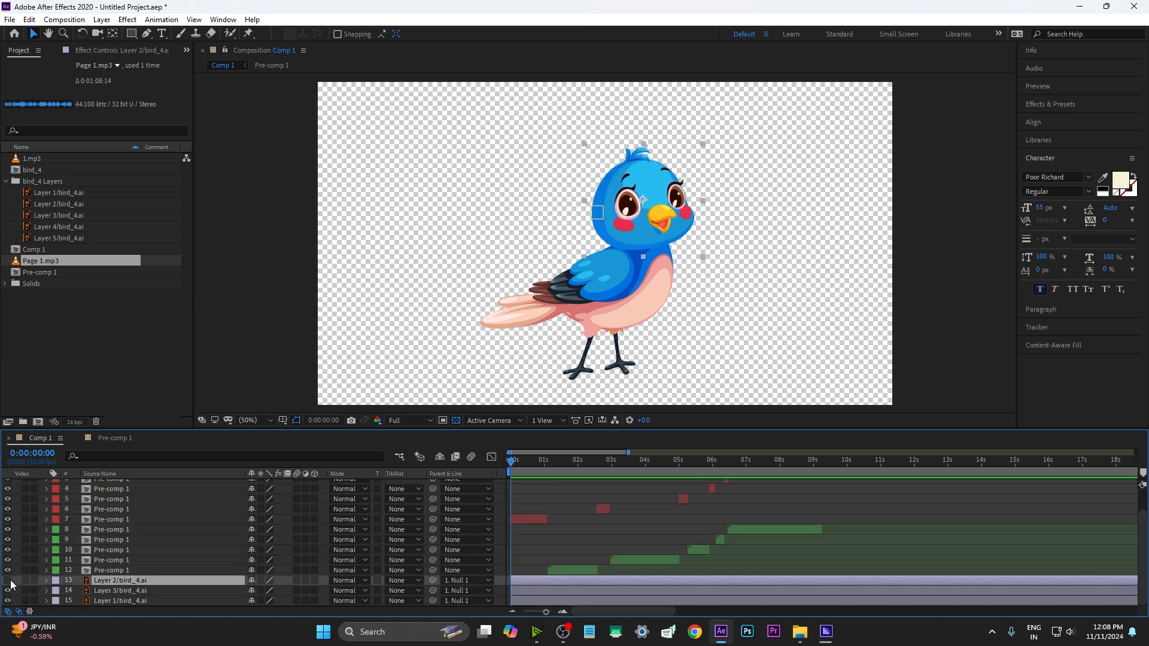
pyautogui.click(10, 581)
# Parent all the red and green Pre-comp 1 segments to the head layer, Layer 2/bird_4.ai.
pyautogui.click(118, 571)
pyautogui.keyDown('shift'); pyautogui.click(120, 482); pyautogui.keyUp('shift')
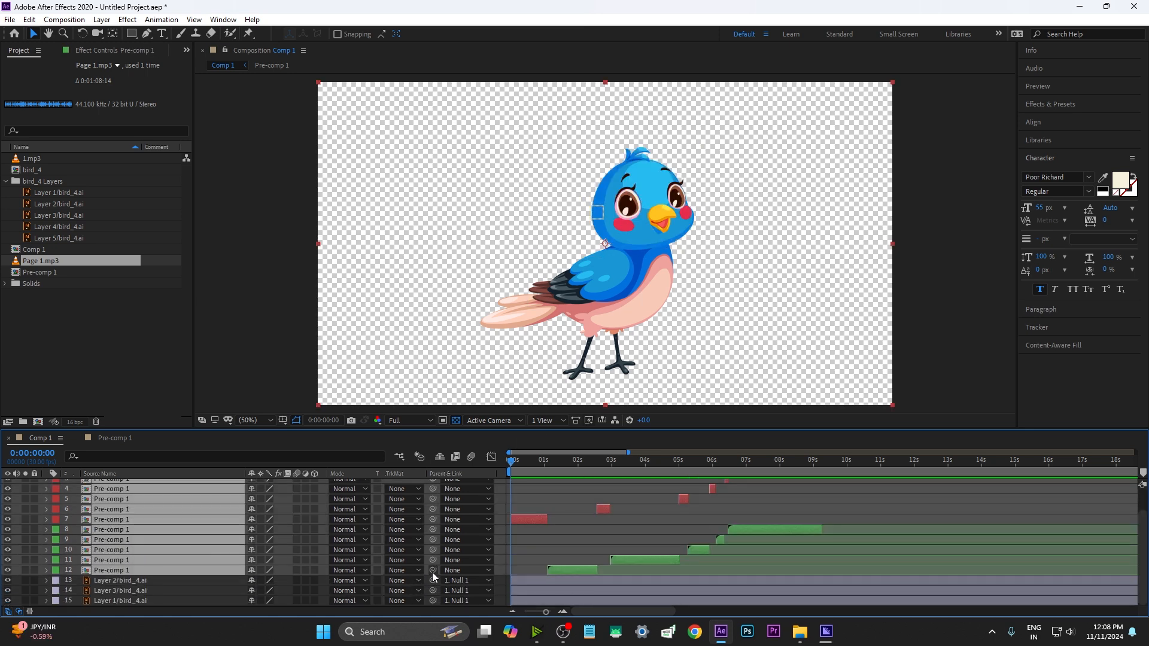
pyautogui.moveTo(433, 572); pyautogui.dragTo(130, 578)
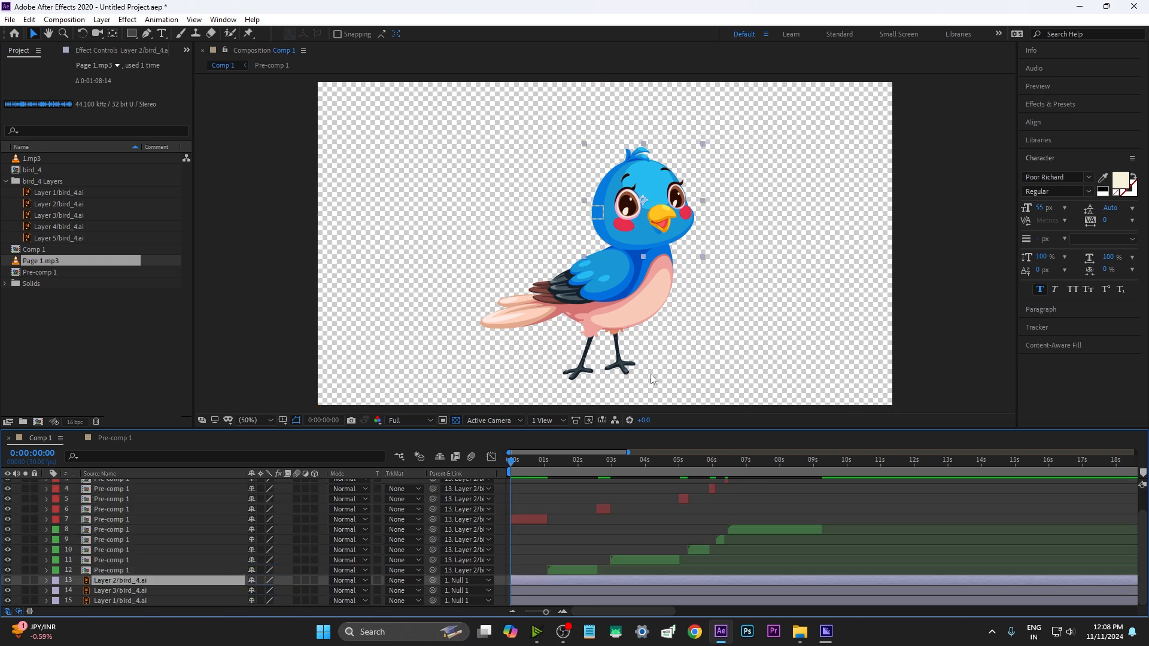
# Move the anchor point of Layer 2/bird_4.ai down to the bird's neck, testing the pivot with trial rotations that are undone.
pyautogui.press('y')
pyautogui.moveTo(644, 200); pyautogui.dragTo(653, 243)
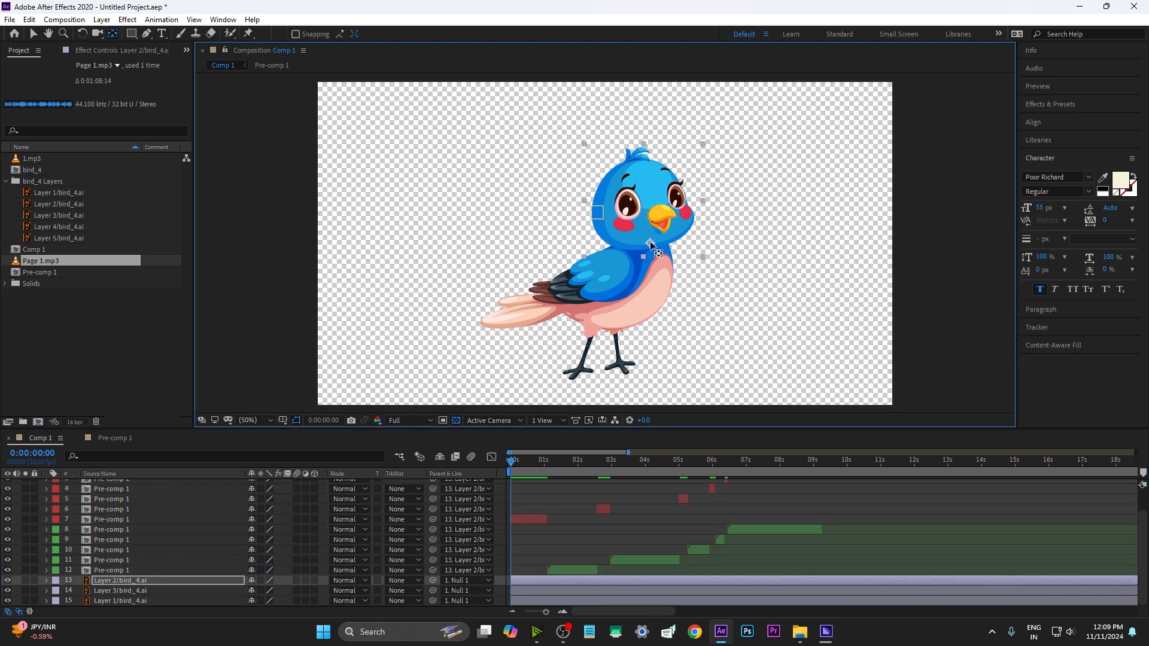
pyautogui.press('r')
pyautogui.moveTo(262, 591)
pyautogui.mouseDown()
pyautogui.moveTo(249, 591)
pyautogui.moveTo(260, 591)
pyautogui.mouseUp()
pyautogui.hotkey('ctrl', 'z')
pyautogui.click(650, 243)
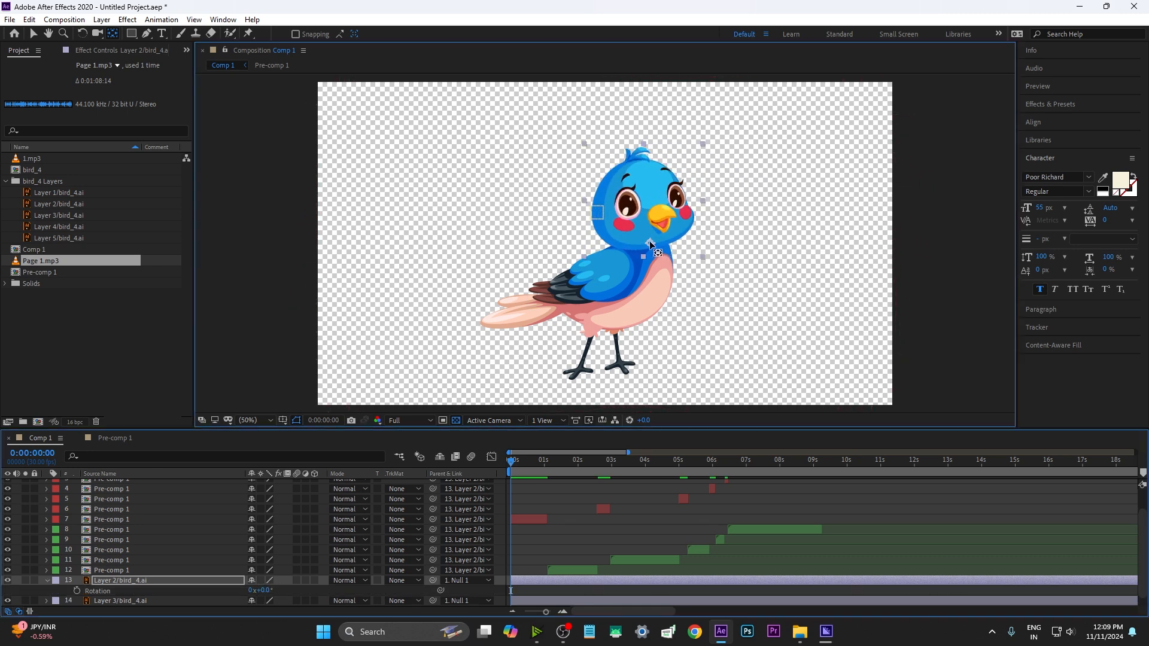
pyautogui.moveTo(650, 243); pyautogui.dragTo(653, 235)
pyautogui.moveTo(262, 591)
pyautogui.mouseDown()
pyautogui.moveTo(274, 591)
pyautogui.moveTo(256, 591)
pyautogui.mouseUp()
pyautogui.hotkey('ctrl', 'z')
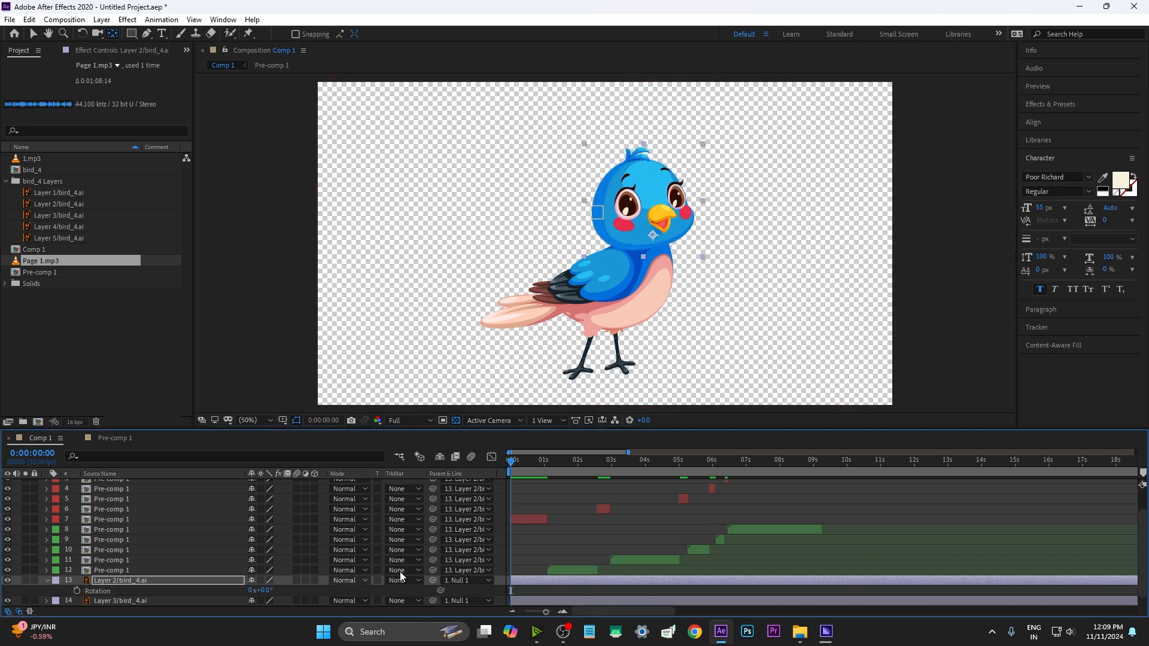
# Search the effects and presets for "wigg" and try the Wiggle - rotation preset on Layer 2/bird_4.ai.
pyautogui.click(1078, 103)
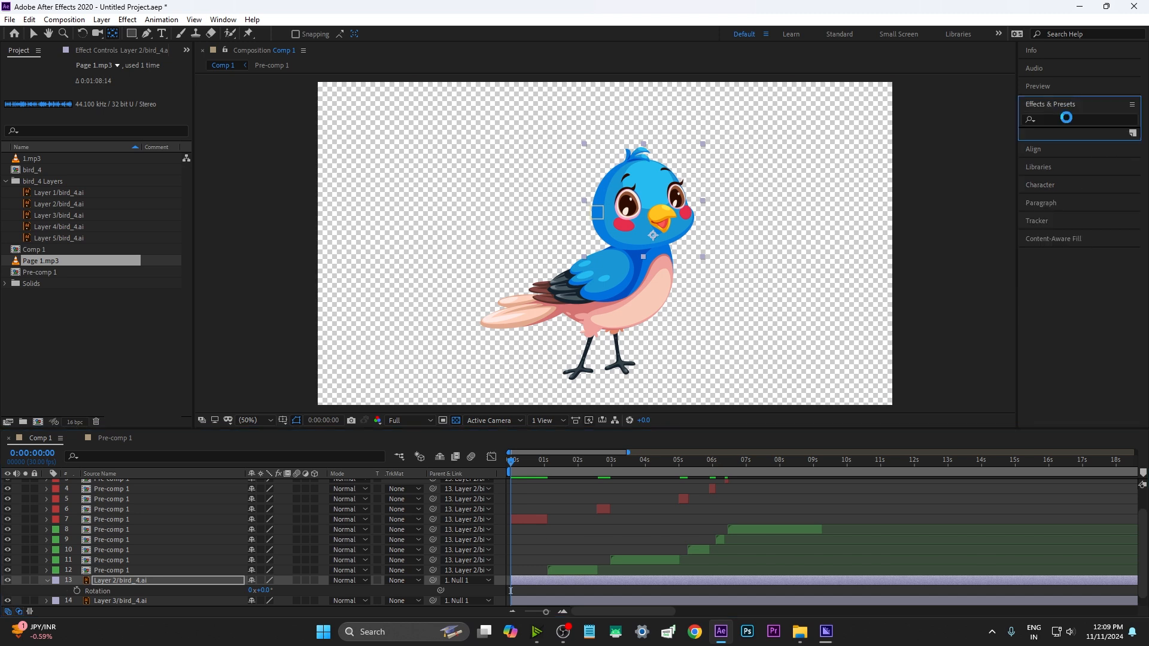
pyautogui.write('wigg')
pyautogui.moveTo(1100, 276); pyautogui.dragTo(662, 245)
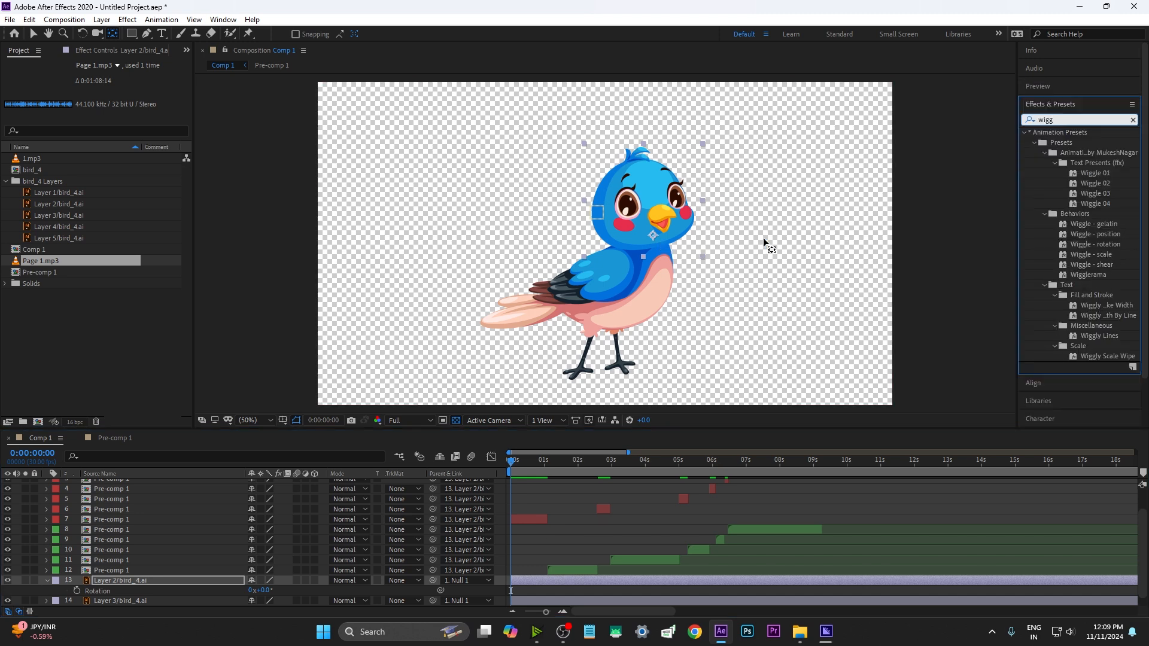
pyautogui.doubleClick(1093, 246)
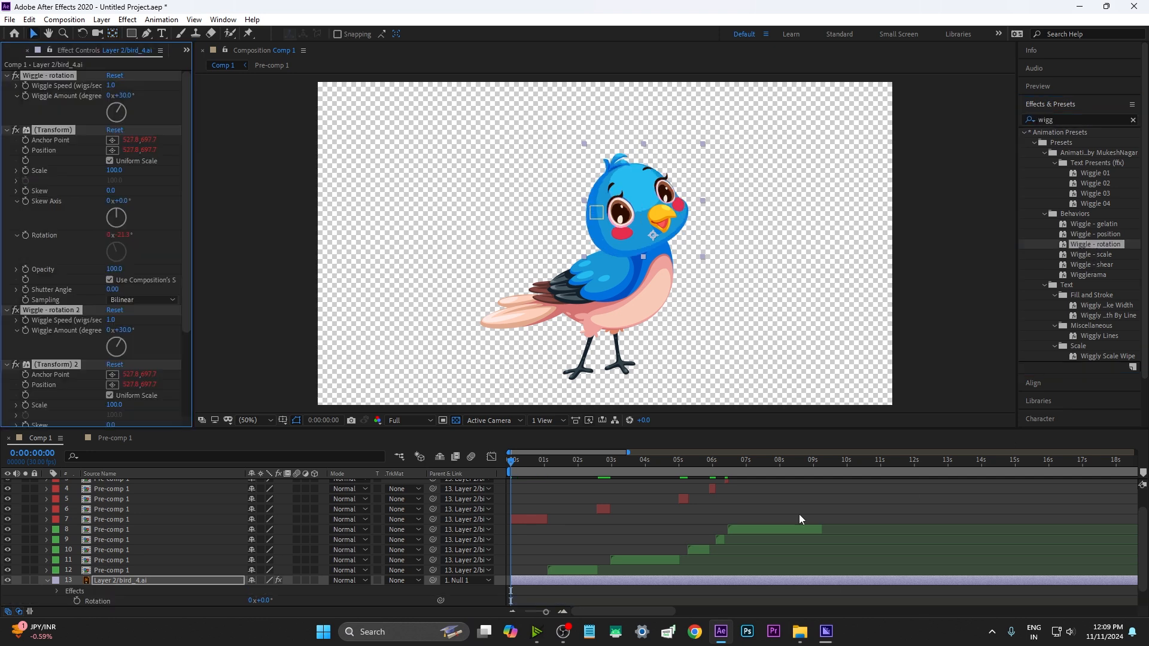
pyautogui.click(123, 96)
pyautogui.click(537, 495)
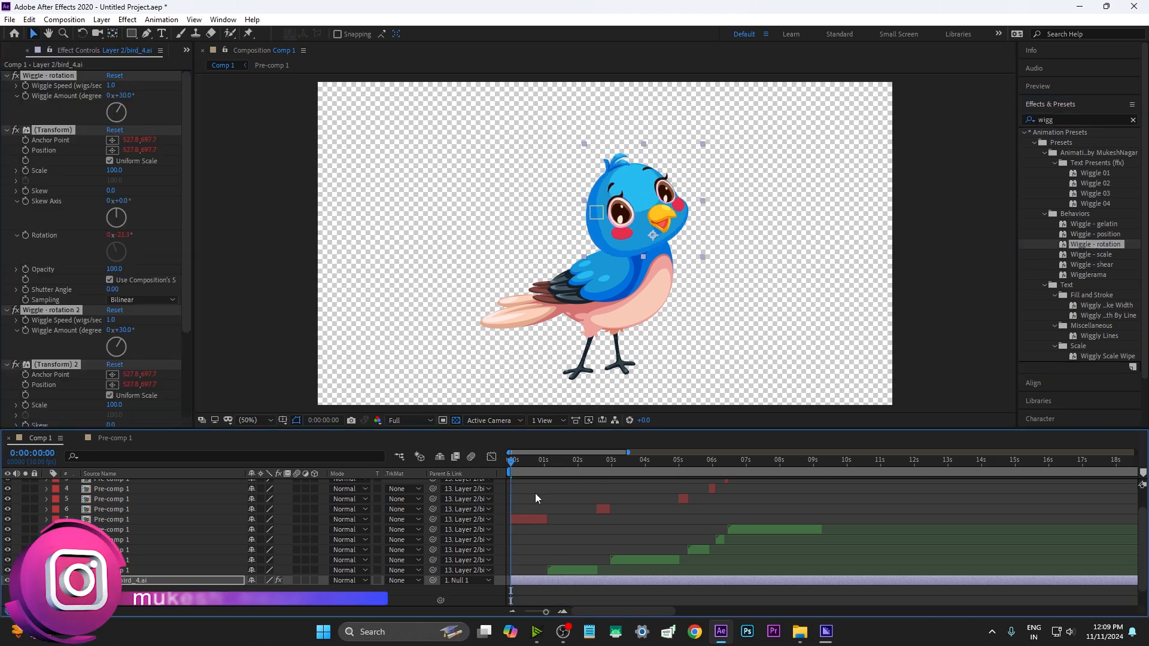
pyautogui.click(535, 494)
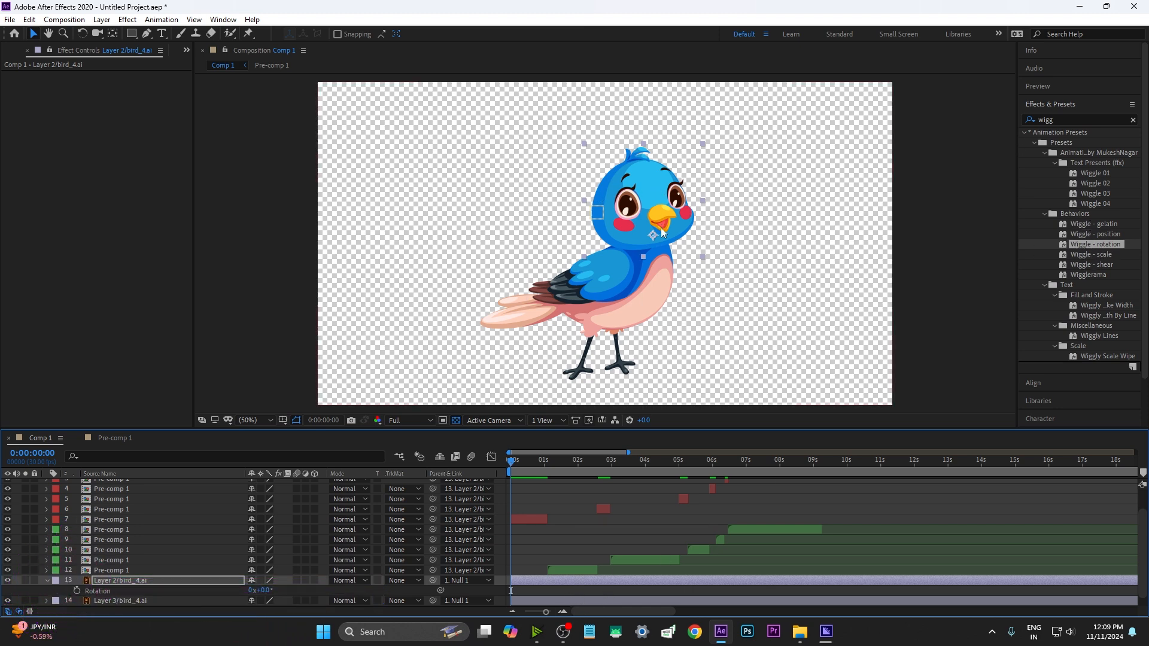
# Pre-compose Layer 2/bird_4.ai together with all the Pre-comp 1 segments.
pyautogui.click(117, 580)
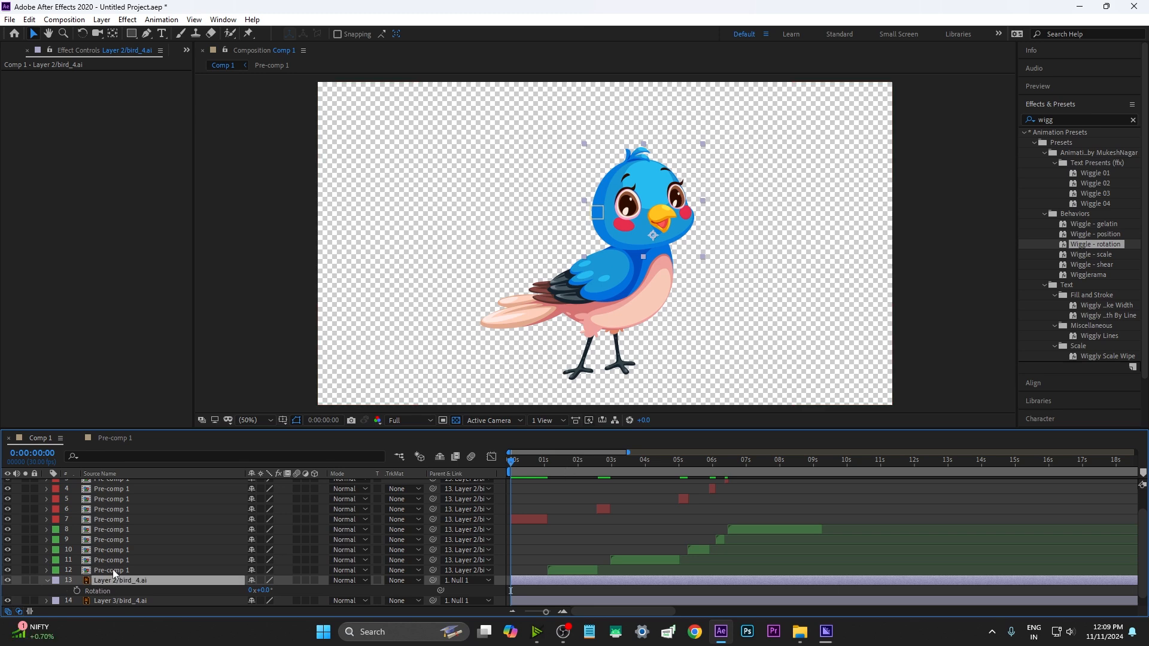
pyautogui.click(115, 572)
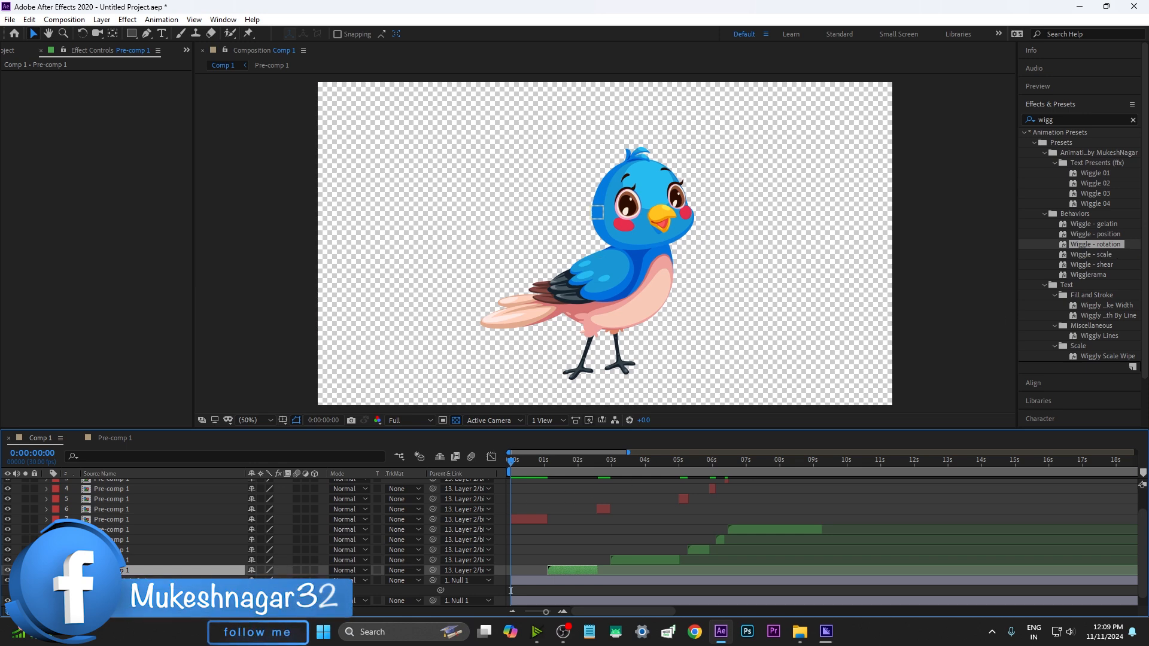
pyautogui.keyDown('ctrl'); pyautogui.click(131, 580); pyautogui.keyUp('ctrl')
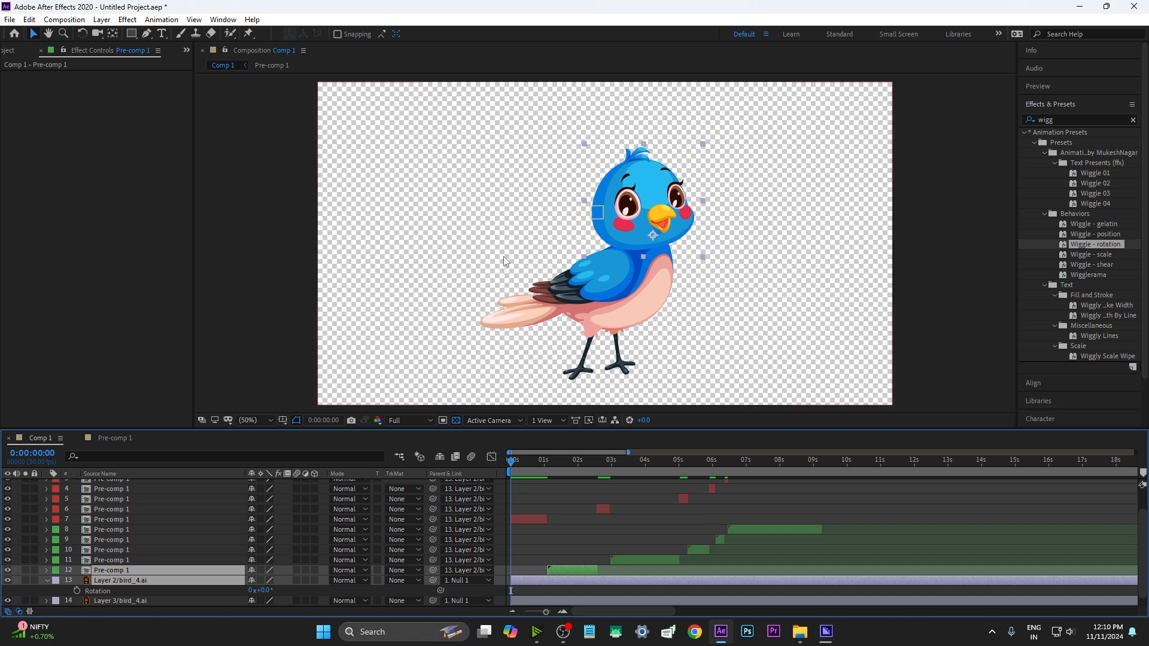
pyautogui.click(113, 530)
pyautogui.click(113, 580)
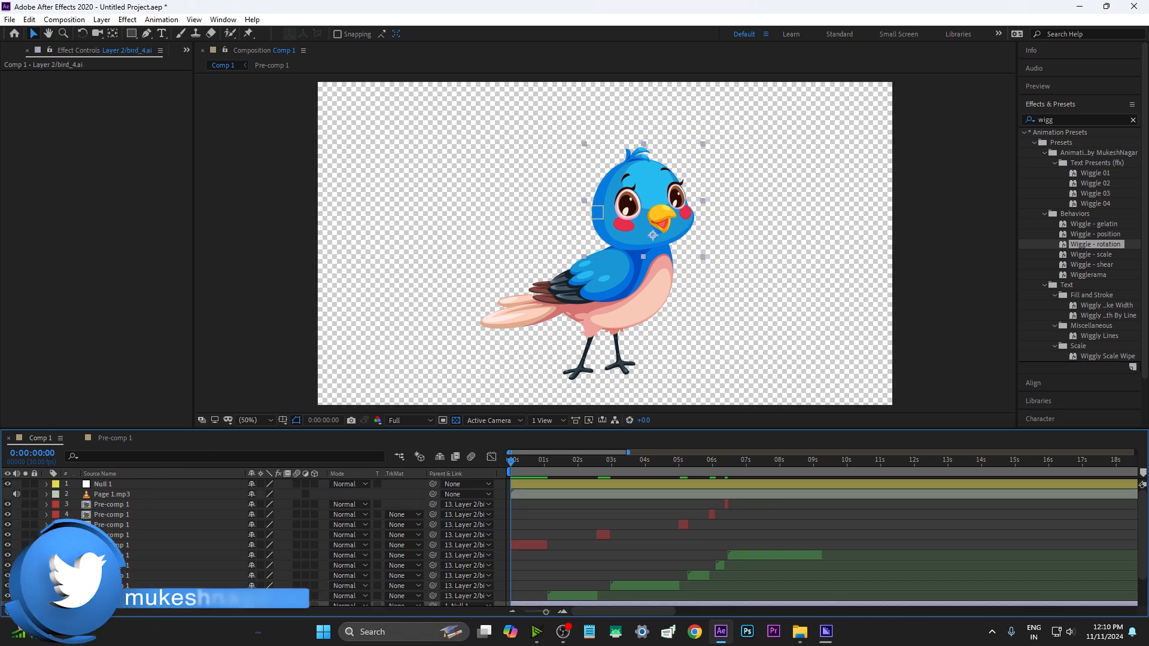
pyautogui.scroll(2, 511, 539)
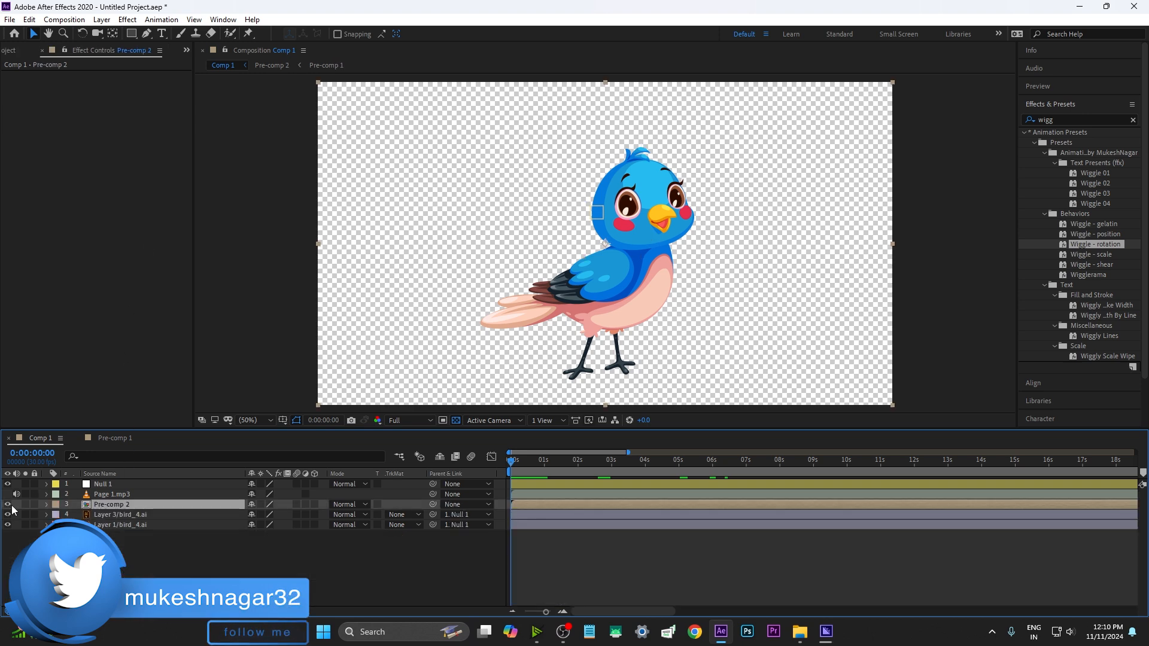
# Check the contents of Pre-comp 2 by toggling its visibility, and move its anchor point to the bird's neck.
pyautogui.click(8, 504)
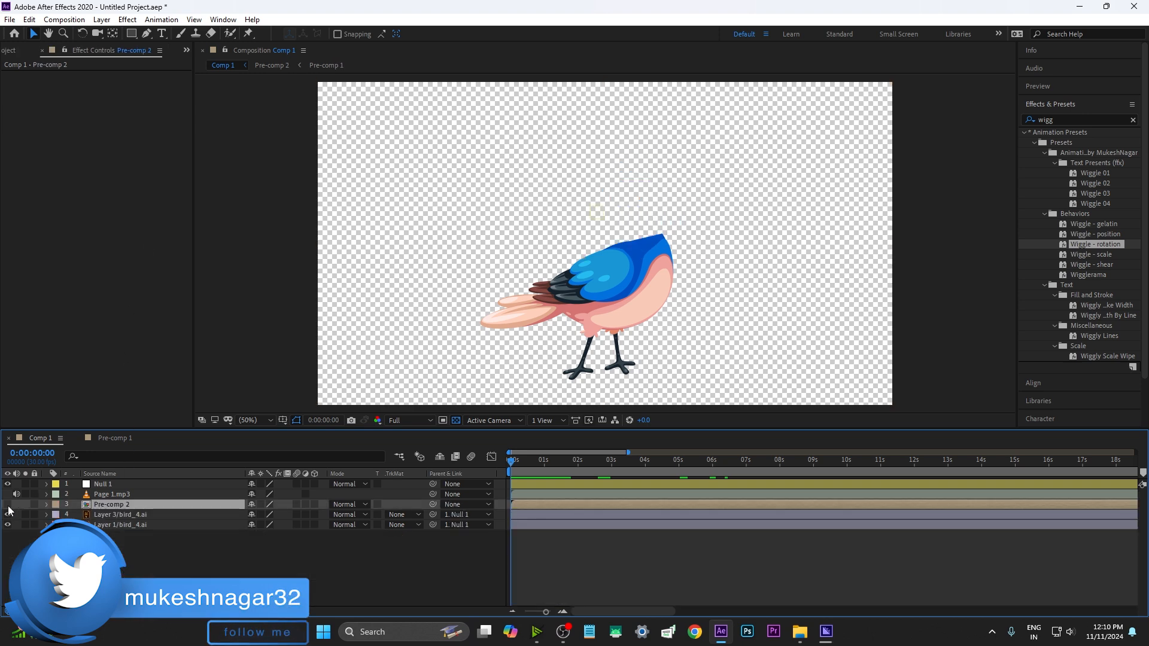
pyautogui.click(8, 505)
pyautogui.press('y')
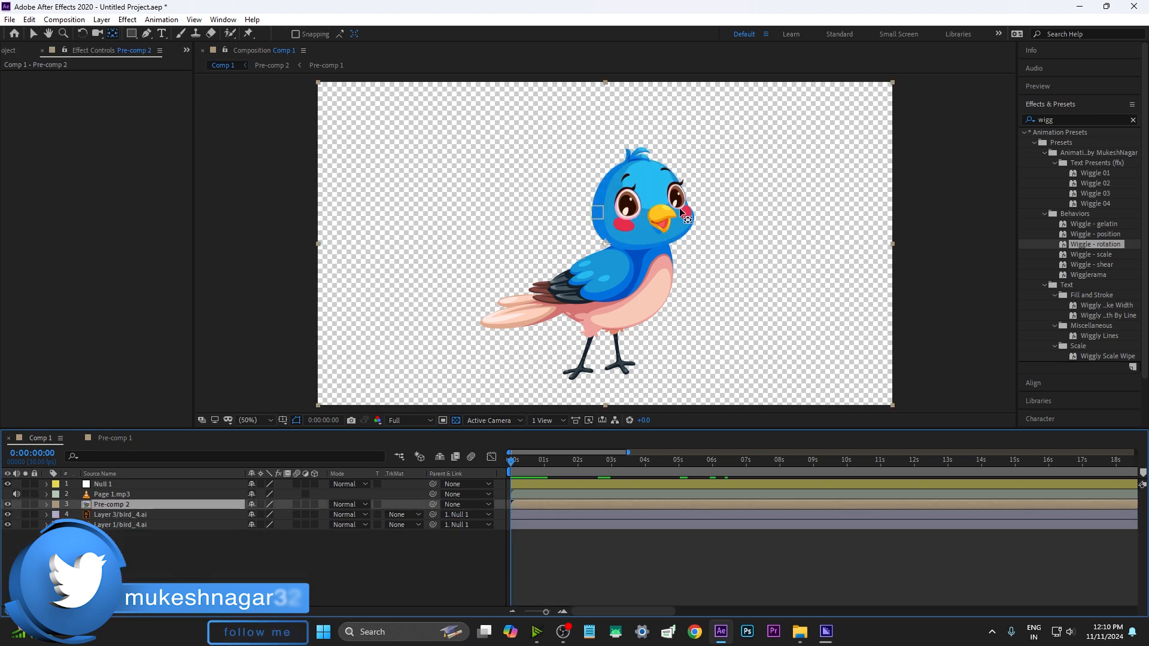
pyautogui.moveTo(605, 243); pyautogui.dragTo(666, 246)
# Try the Wiggle - rotation preset on Pre-comp 2 with a Wiggle Amount of 5°.
pyautogui.doubleClick(1100, 246)
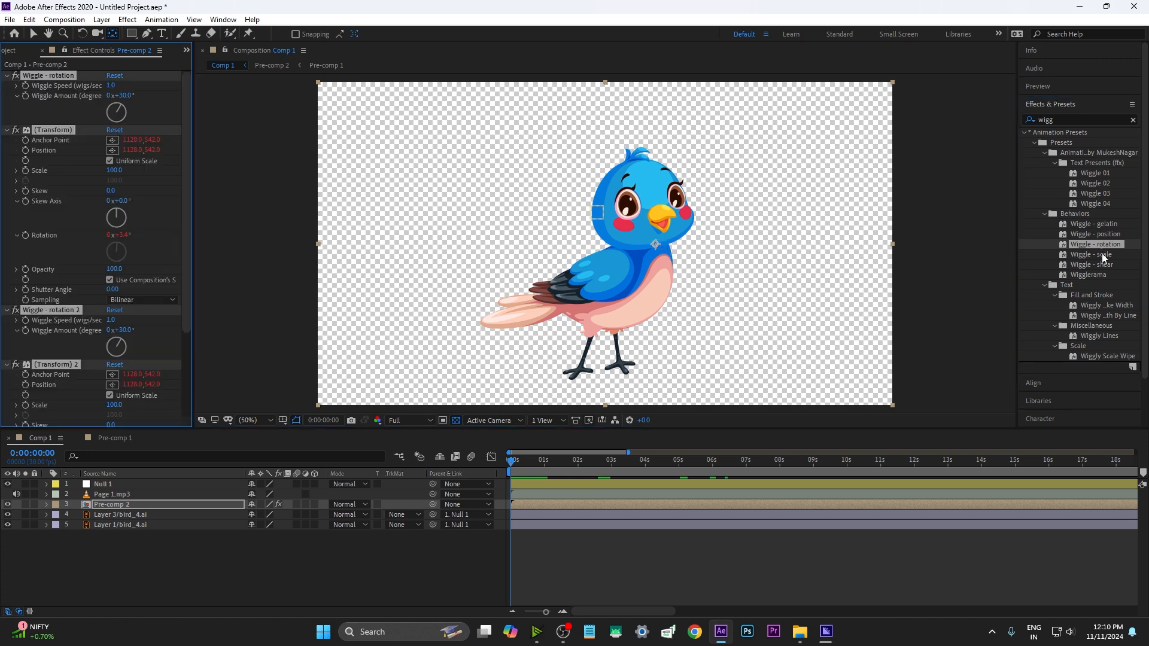
pyautogui.press('v')
pyautogui.click(122, 96)
pyautogui.write('5')
pyautogui.press('Return')
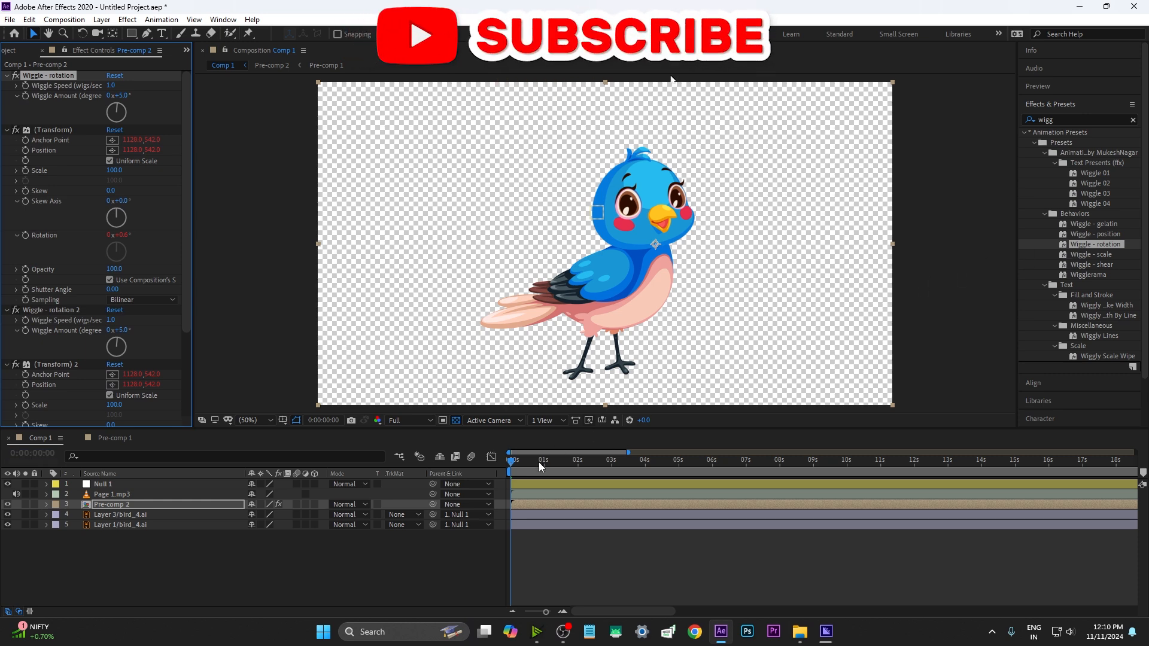
# Play back Comp 1 from the start and undo the Wiggle - rotation preset on Pre-comp 2.
pyautogui.moveTo(538, 462); pyautogui.dragTo(486, 465)
pyautogui.press('space')
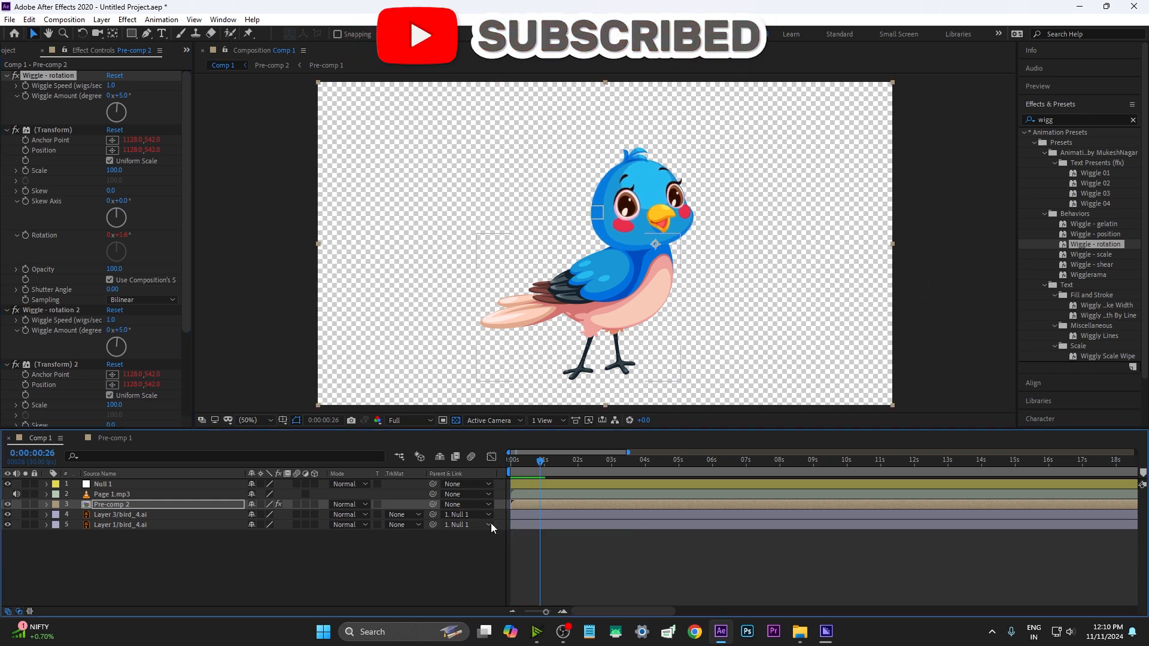
pyautogui.press('space')
pyautogui.hotkey('ctrl', 'z')
pyautogui.hotkey('ctrl', 'z')
pyautogui.hotkey('ctrl', 'z')
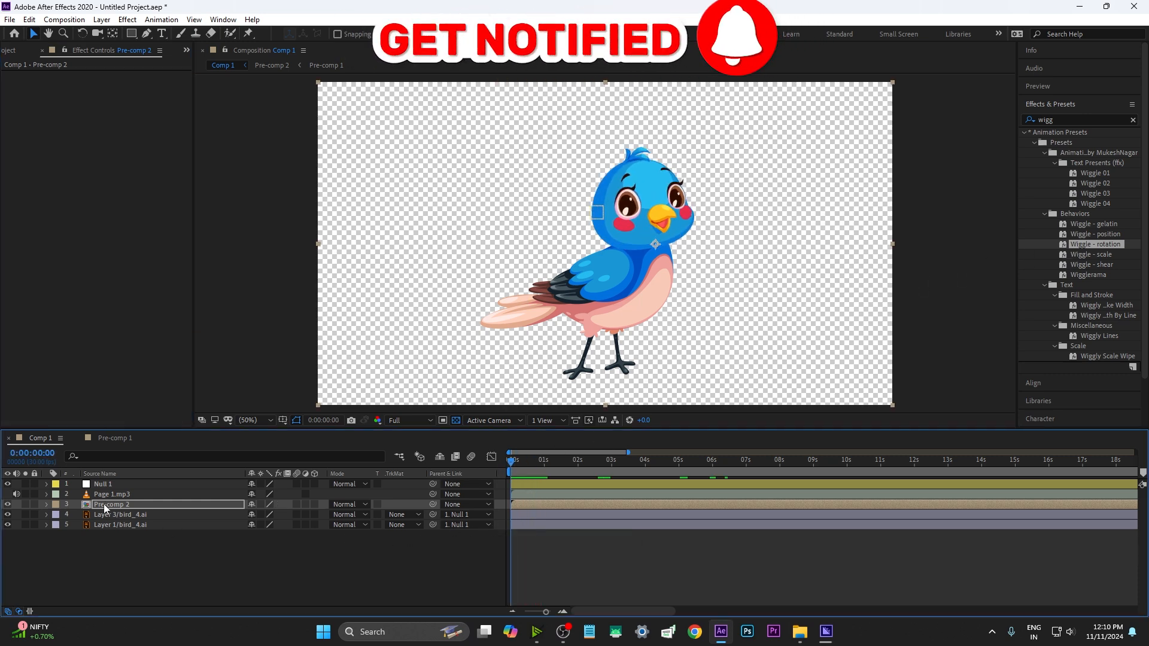
# Add the expression wiggle(2,2) to the Rotation of Pre-comp 2.
pyautogui.click(103, 504)
pyautogui.press('r')
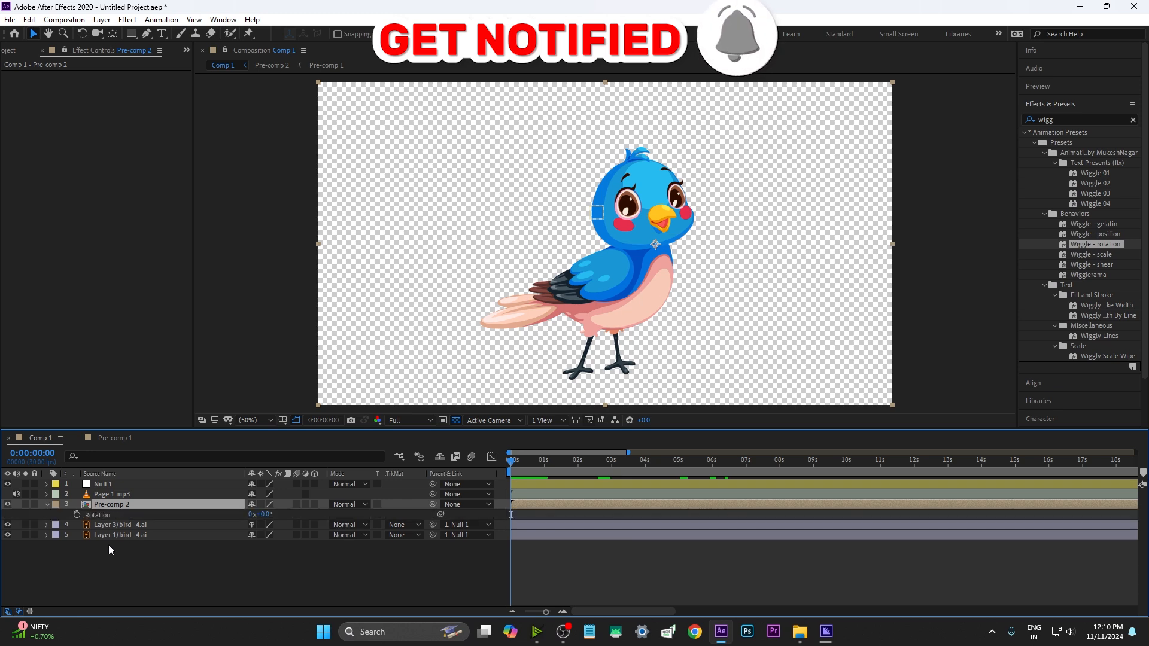
pyautogui.keyDown('alt'); pyautogui.click(78, 515); pyautogui.keyUp('alt')
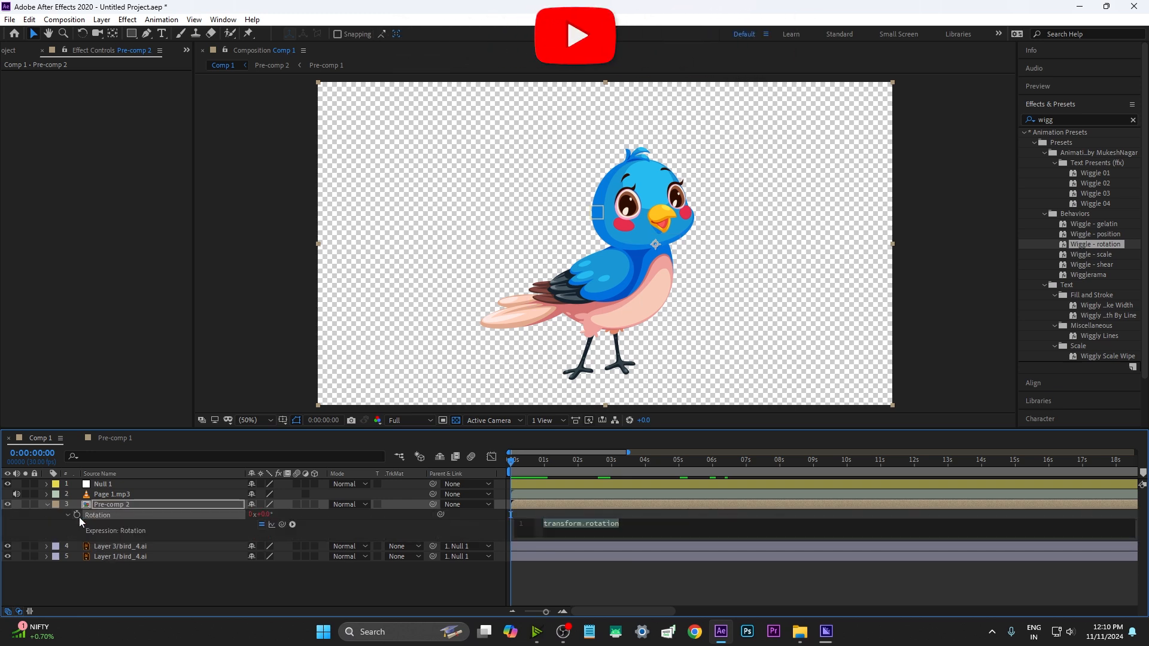
pyautogui.write('wi')
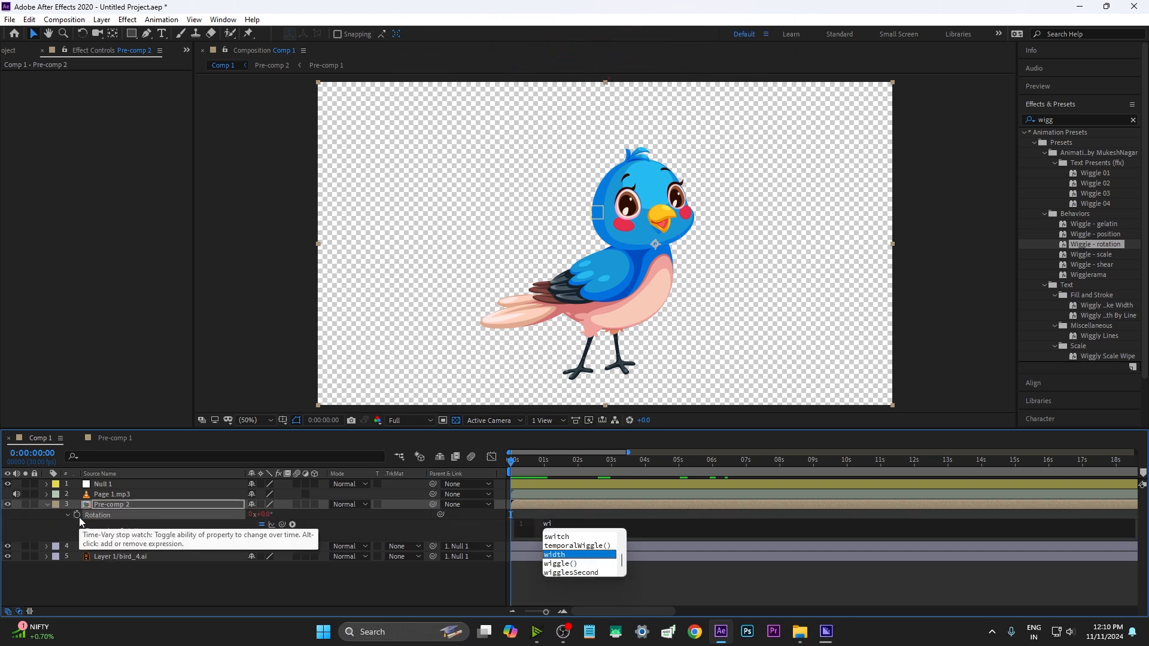
pyautogui.write('gg')
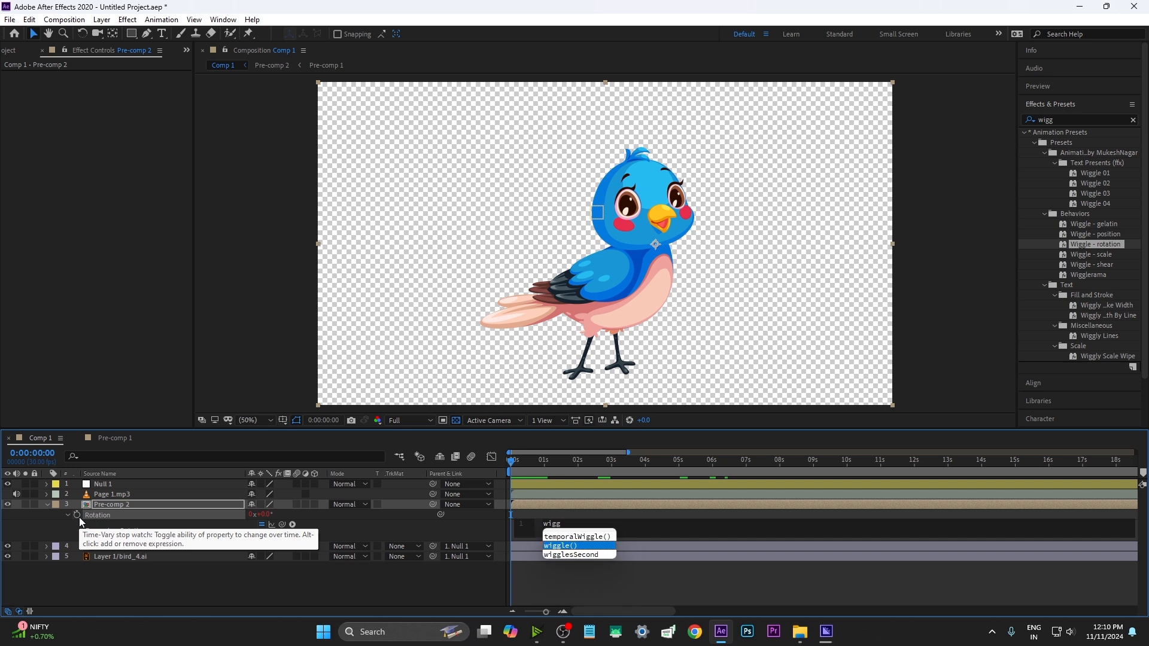
pyautogui.click(557, 546)
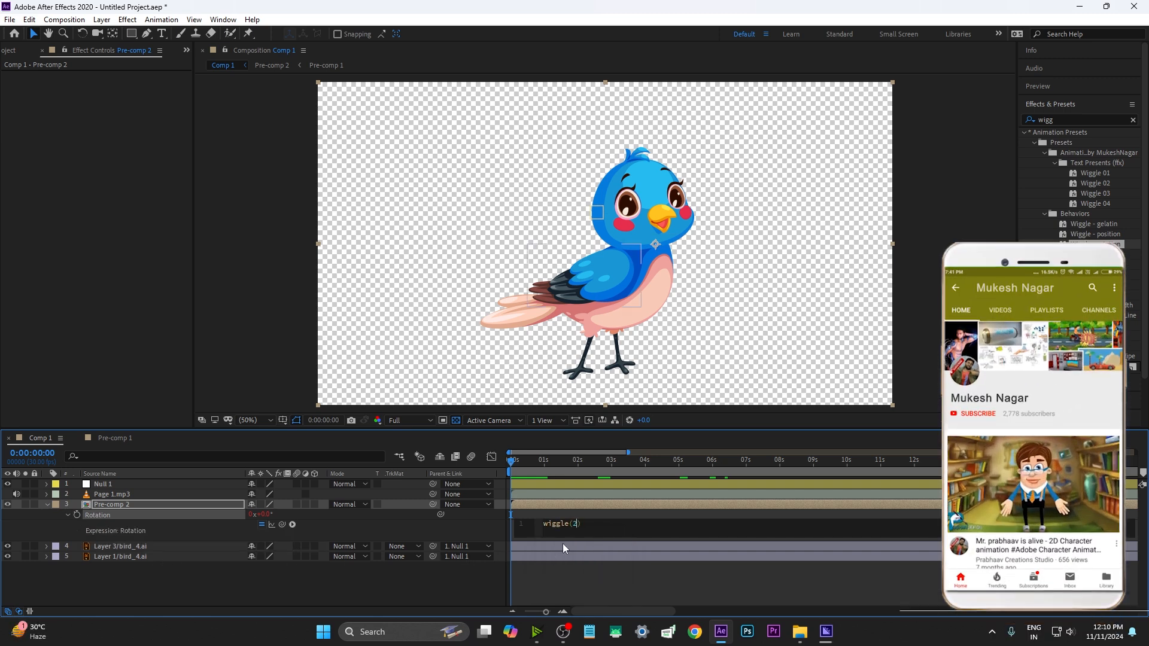
pyautogui.write('2,2')
pyautogui.click(563, 577)
# Play back Comp 1 from the start to check the head wiggle against the voice, and return to the first frame.
pyautogui.press('space')
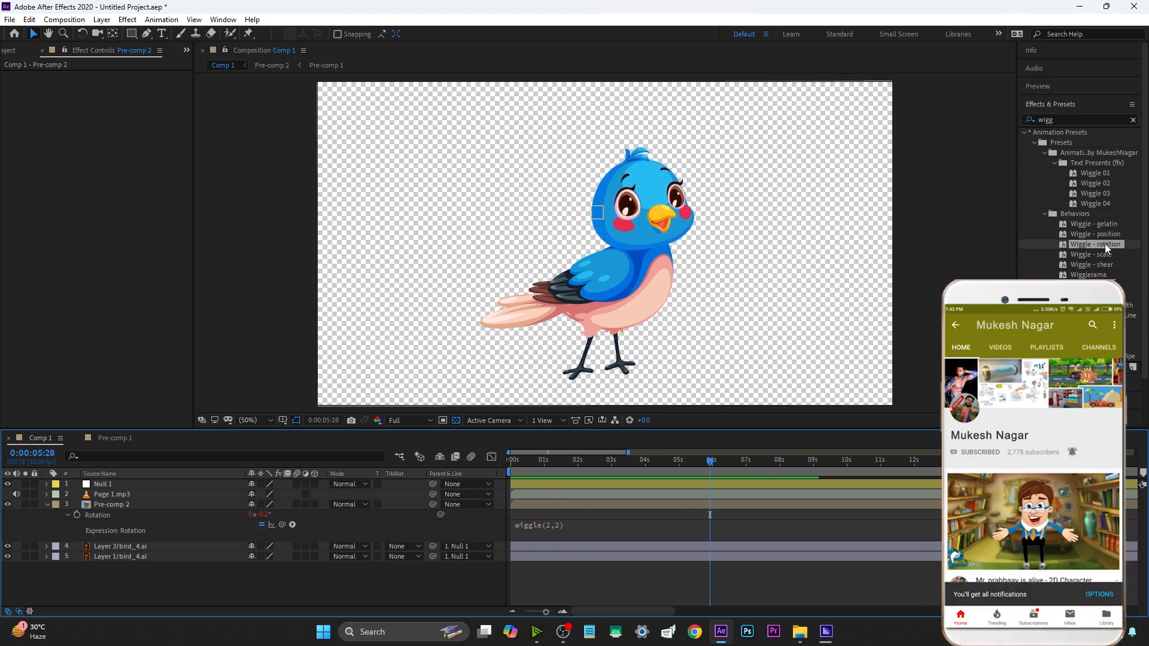
pyautogui.moveTo(542, 463); pyautogui.dragTo(508, 463)
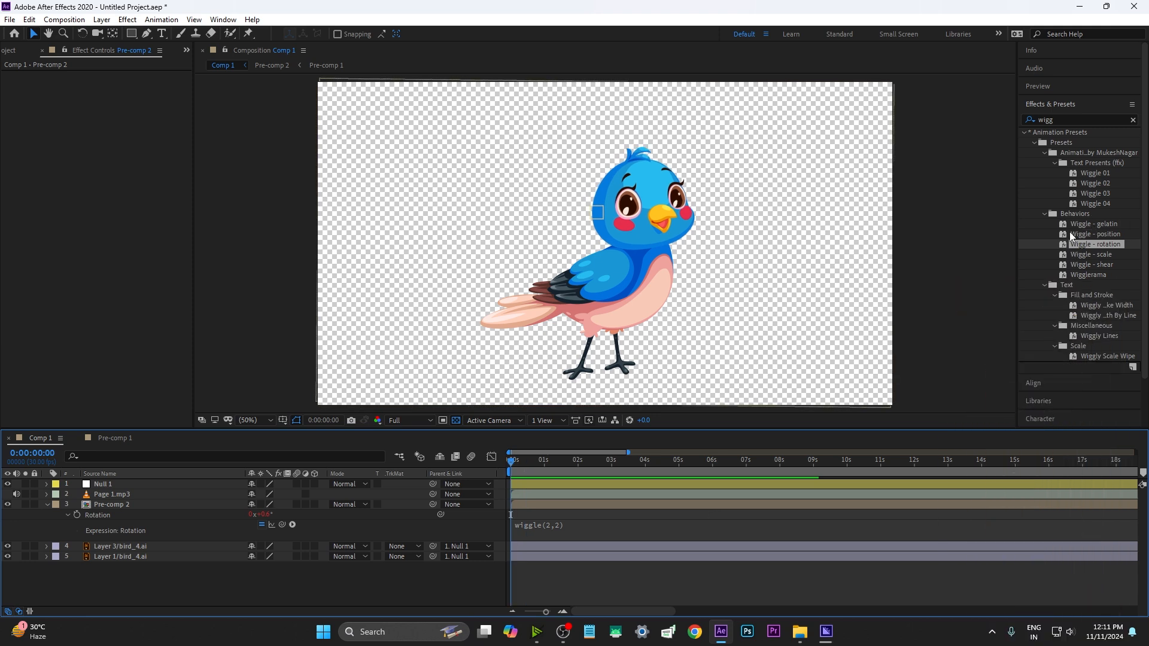
pyautogui.press('space')
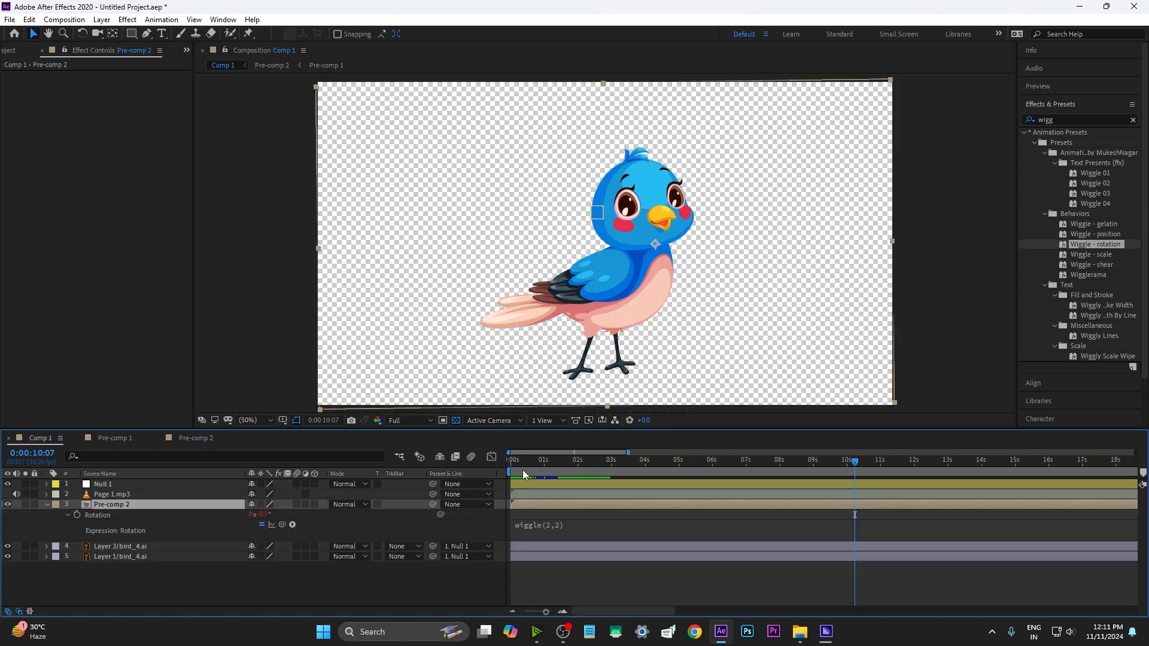
pyautogui.moveTo(524, 469); pyautogui.dragTo(497, 474)
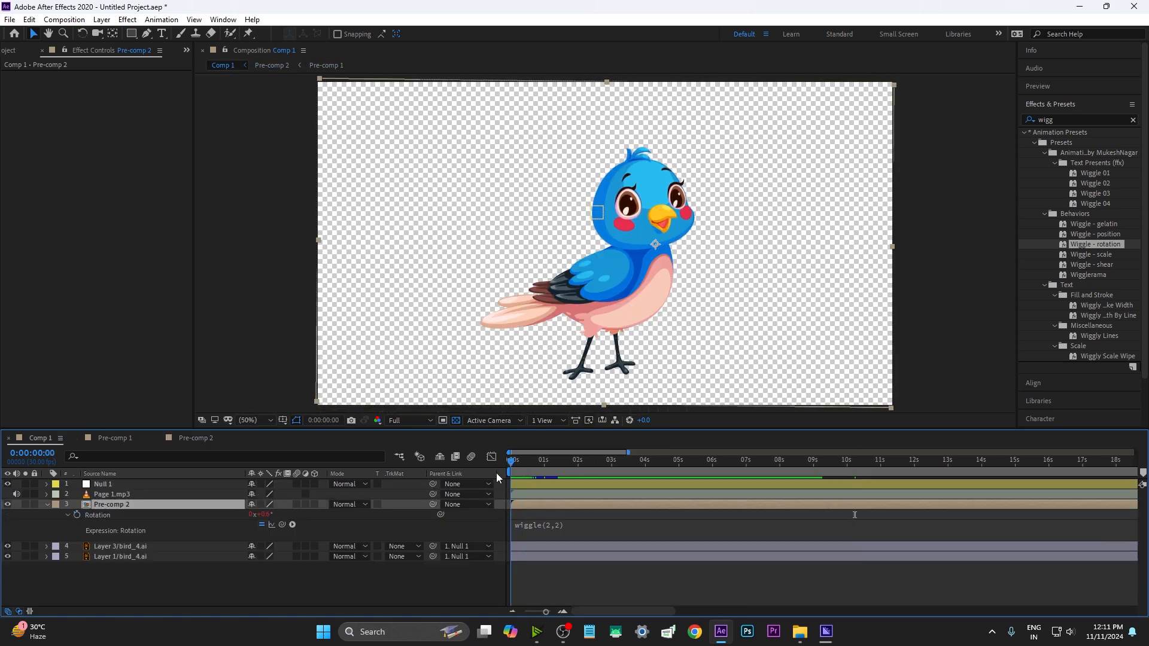
pyautogui.click(539, 579)
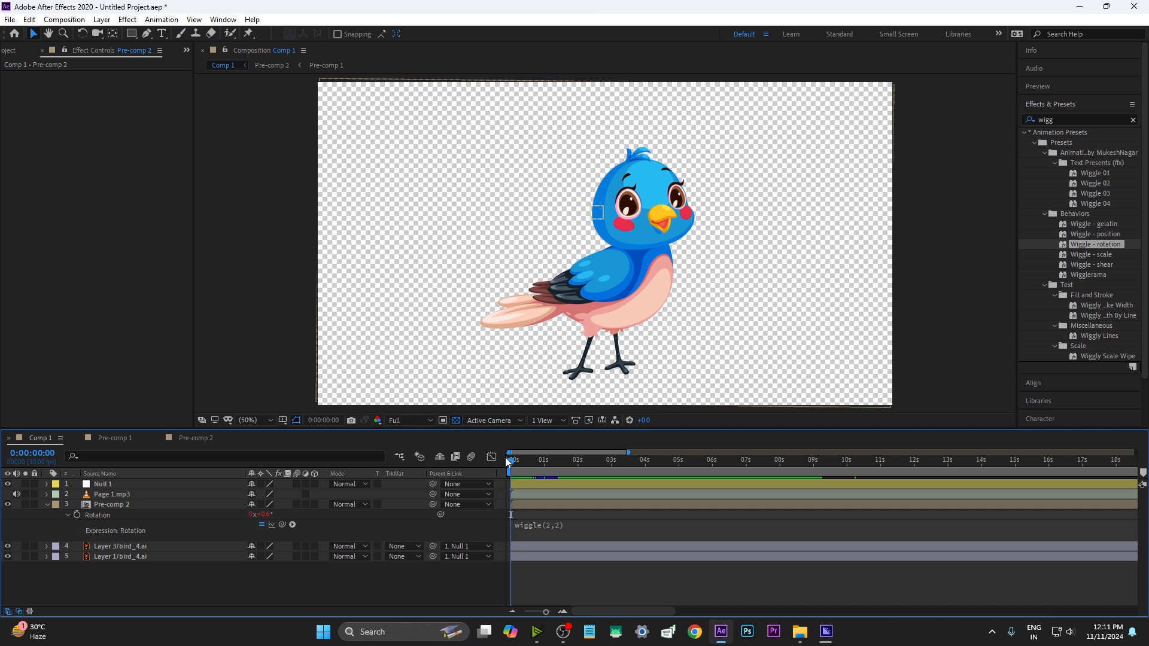
# Play back Comp 1 from the start to recheck the head wiggle, and save the project as day22.aep.
pyautogui.press('space')
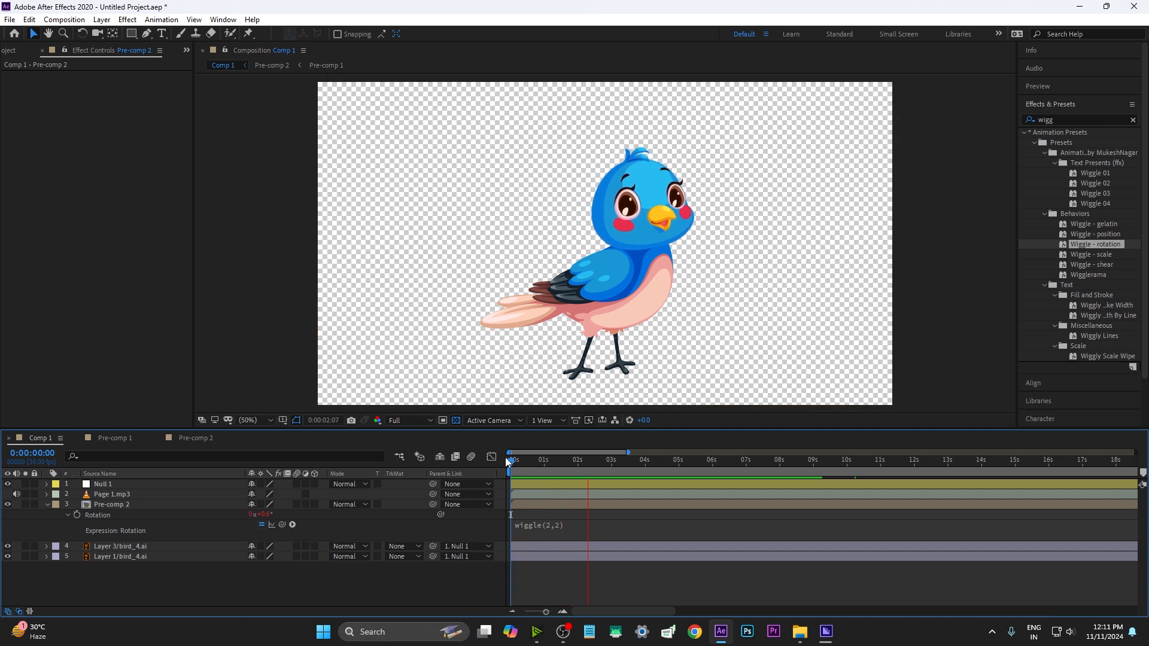
pyautogui.press('space')
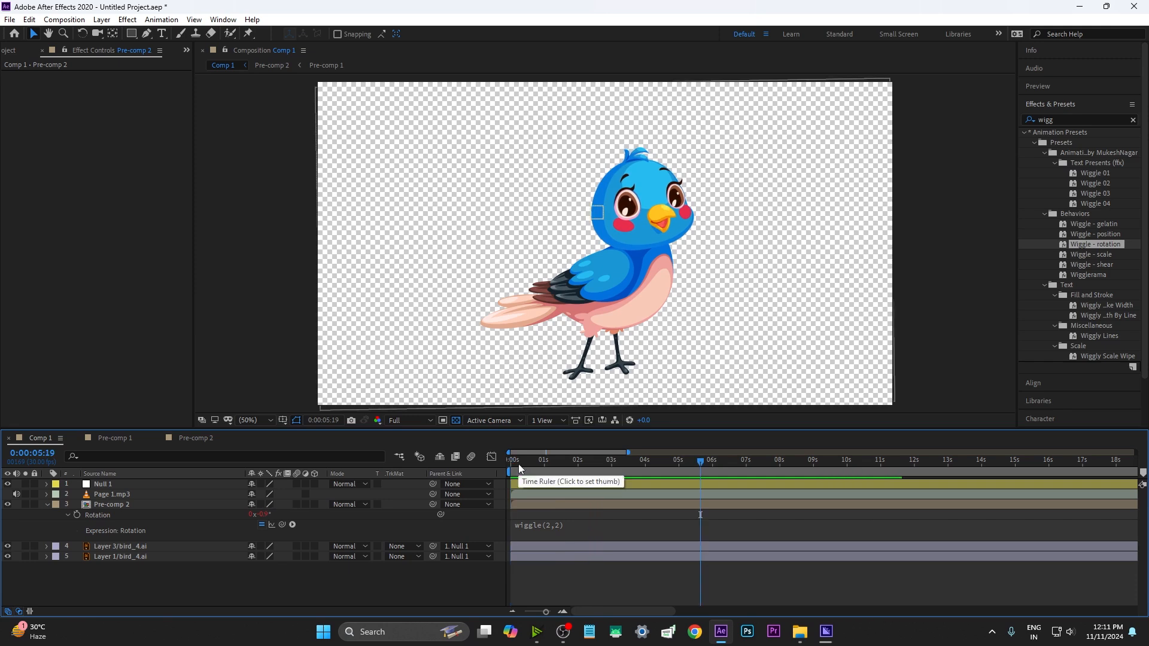
pyautogui.hotkey('ctrl', 's')
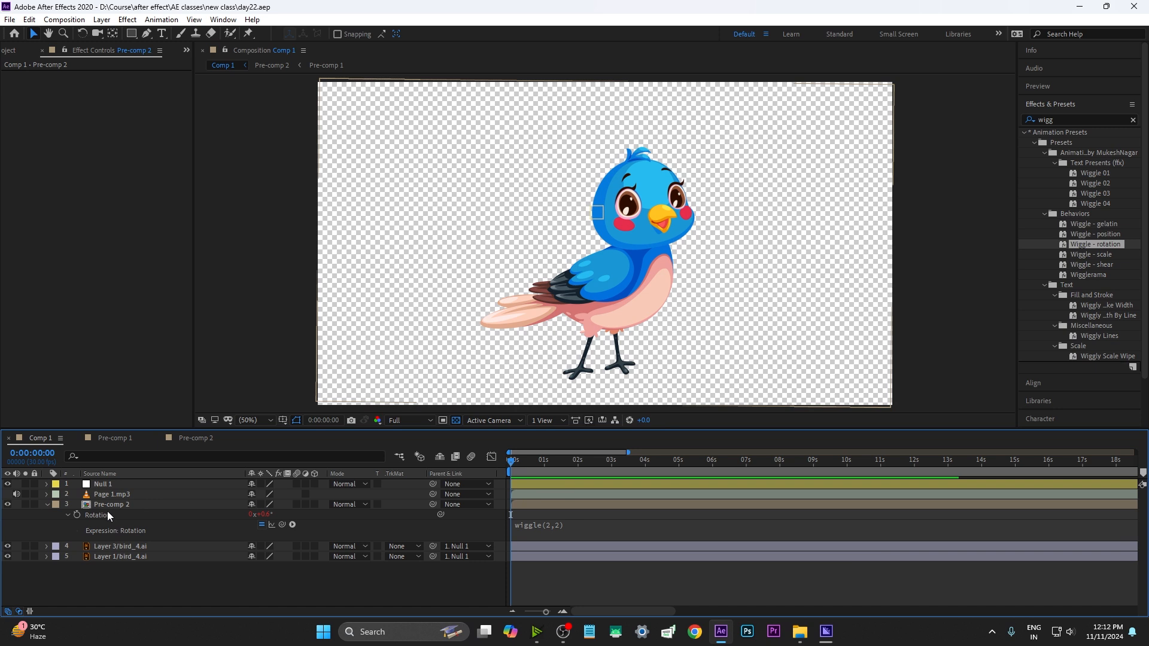
# Move the anchor point of the wing layer, Layer 3/bird_4.ai, to the shoulder where the wing joins the body.
pyautogui.click(48, 505)
pyautogui.click(10, 516)
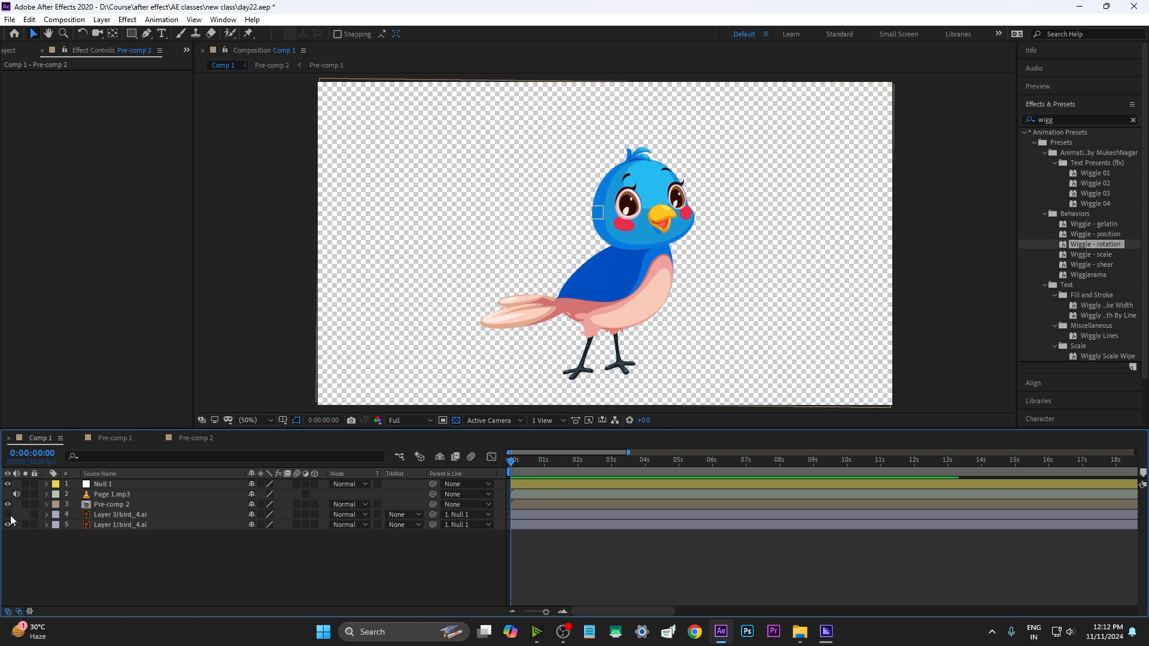
pyautogui.click(10, 516)
pyautogui.click(122, 515)
pyautogui.press('y')
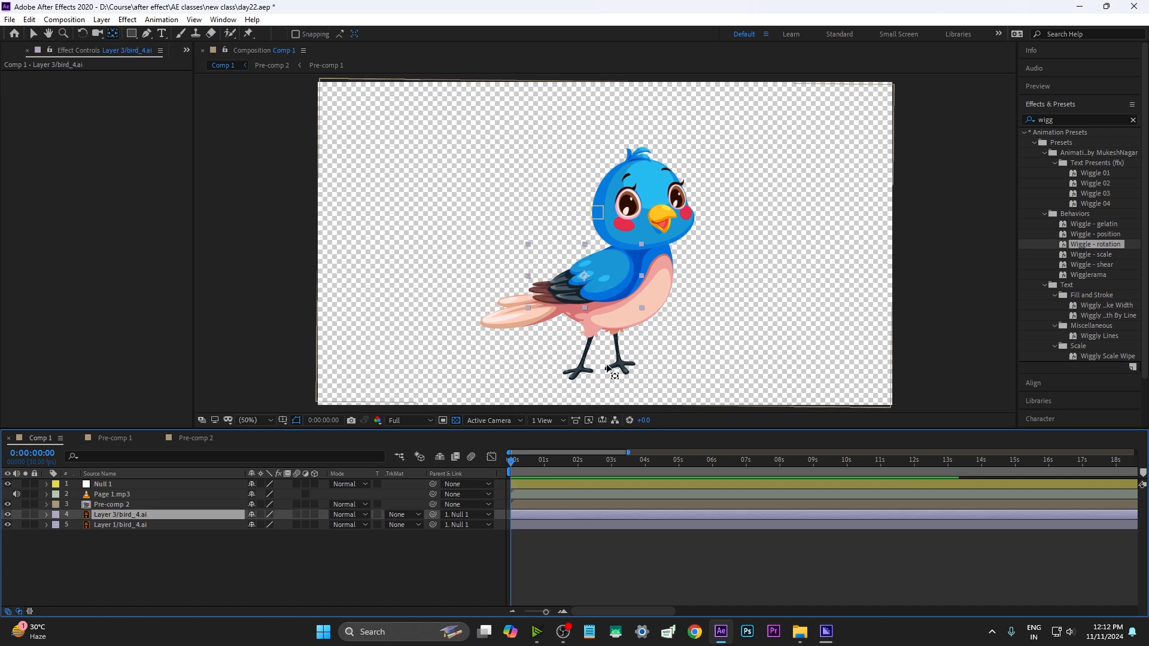
pyautogui.moveTo(585, 276); pyautogui.dragTo(622, 265)
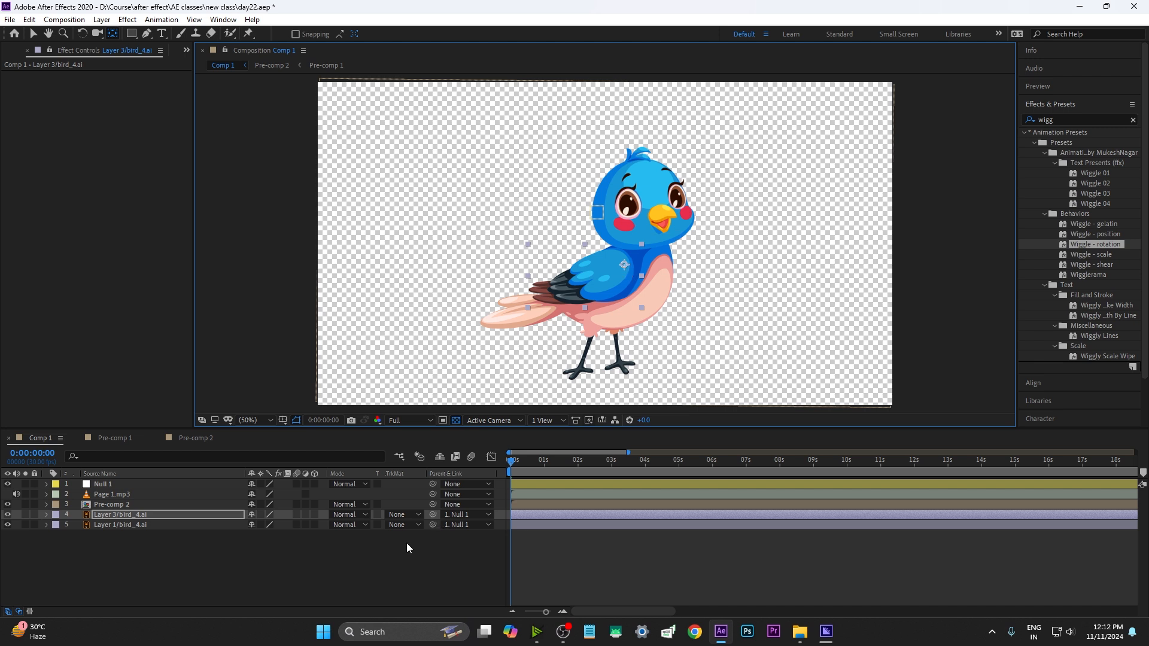
# Add the expression wiggle(2,2) to the Rotation of the wing layer, Layer 3/bird_4.ai.
pyautogui.press('r')
pyautogui.keyDown('alt'); pyautogui.click(77, 525); pyautogui.keyUp('alt')
pyautogui.write('wiggle()')
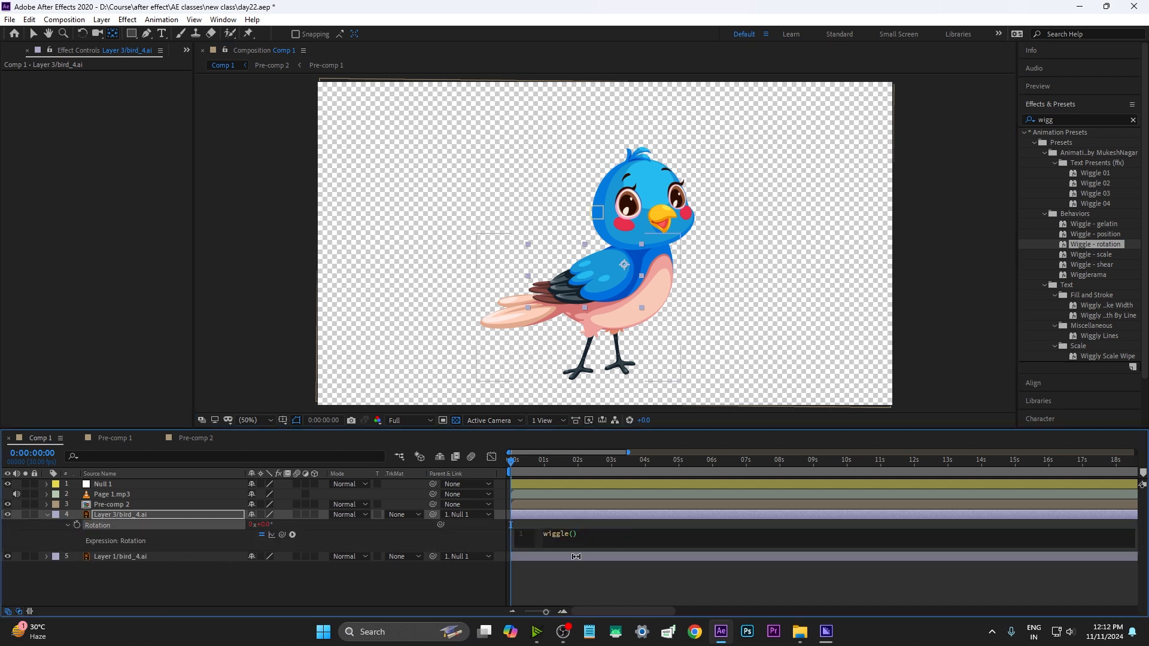
pyautogui.click(573, 578)
# Play back Comp 1 from the start to check the wing and head movement, and collapse the wing layer's properties.
pyautogui.press('space')
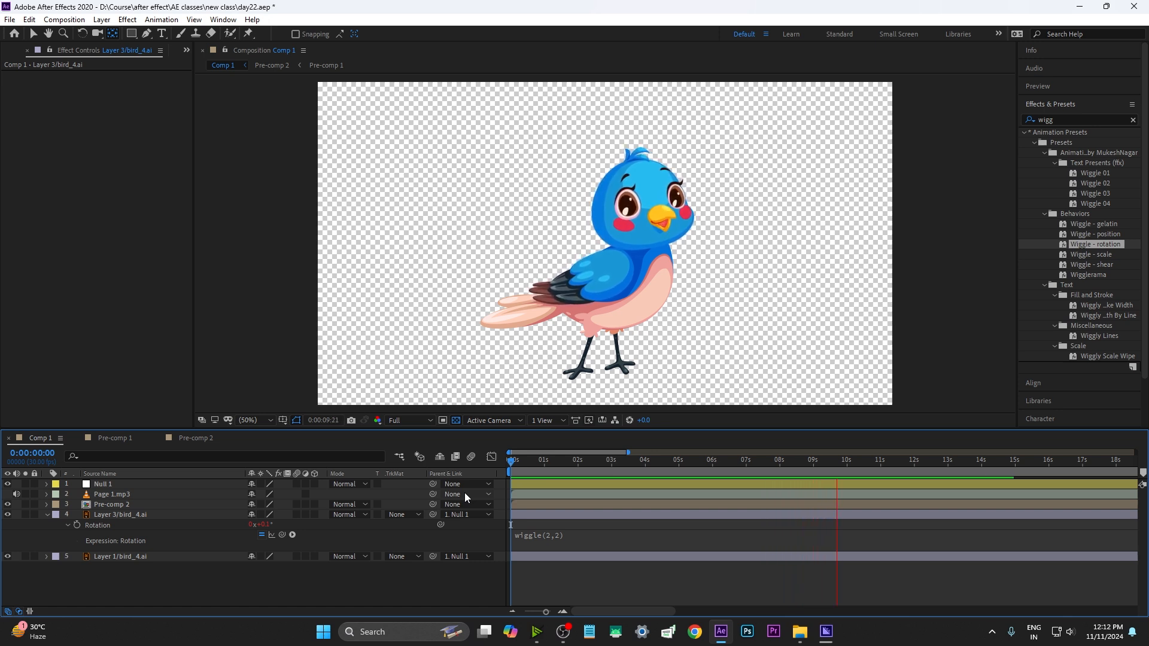
pyautogui.press('space')
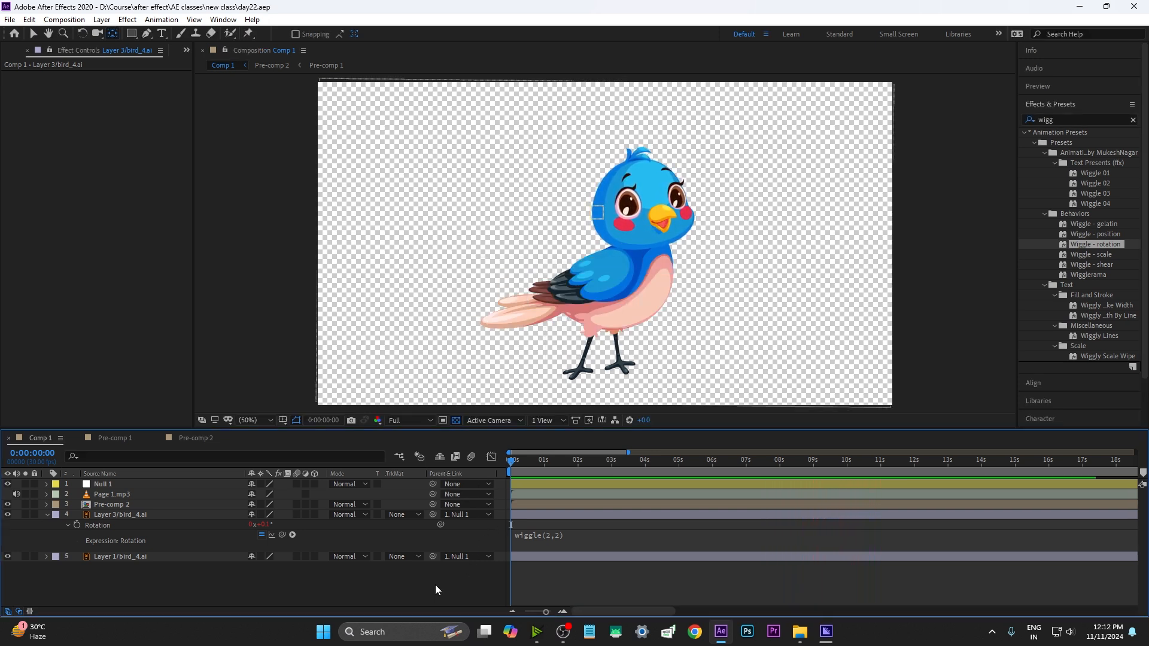
pyautogui.click(48, 515)
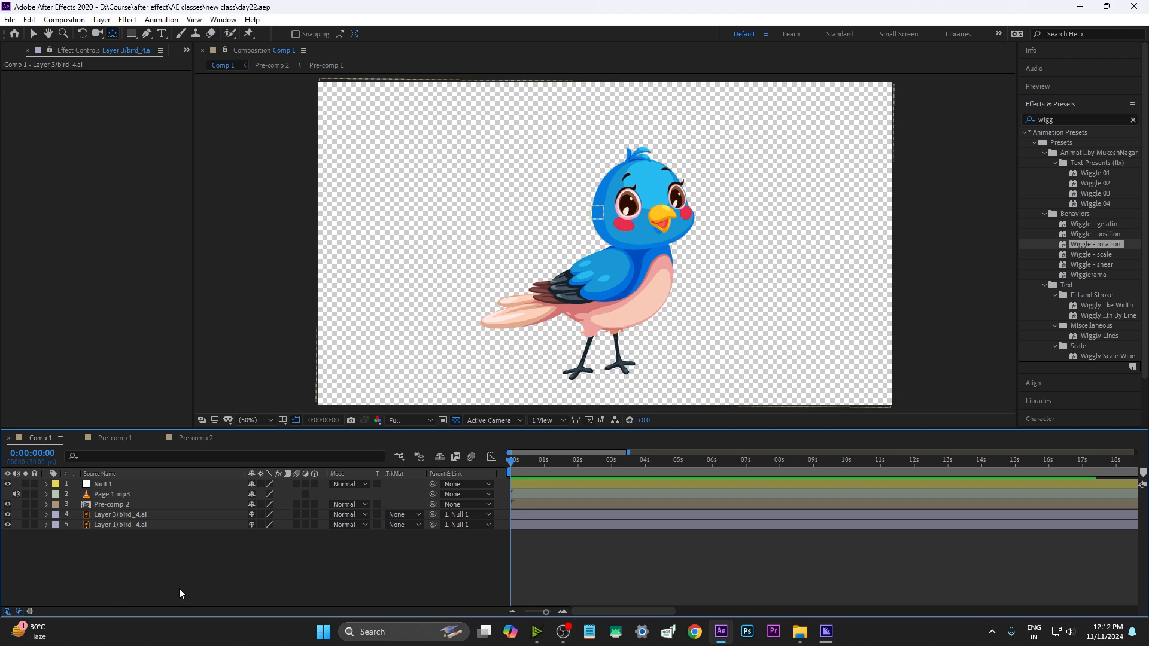
pyautogui.press('v')
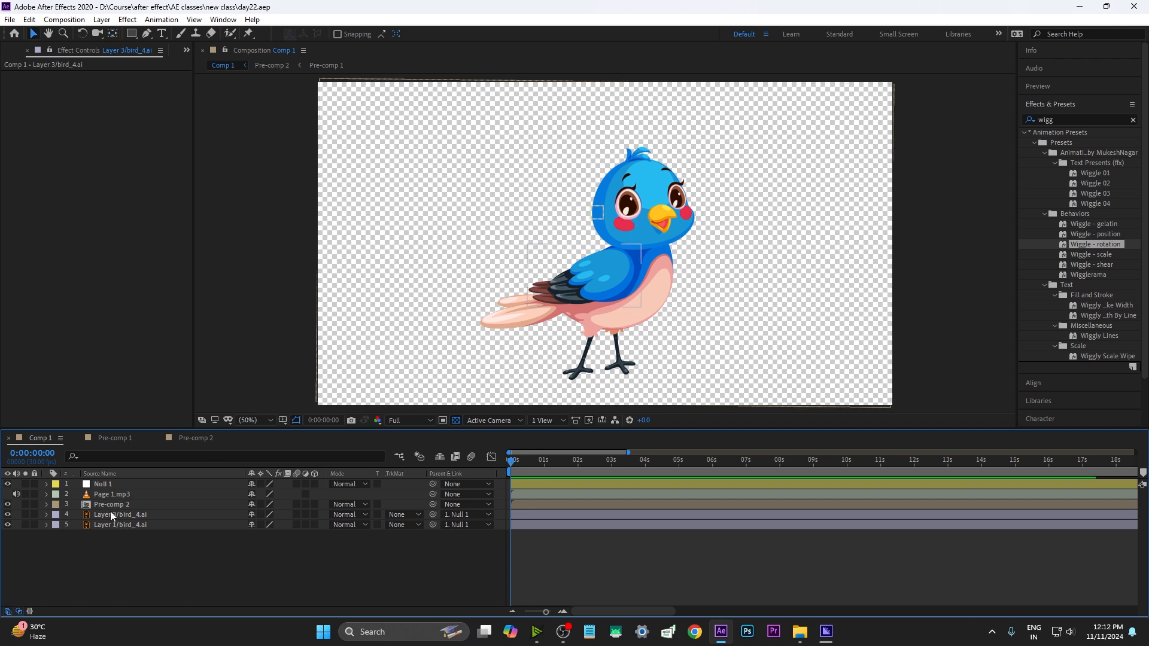
# Open Pre-comp 2 and identify its head layer, Layer 2/bird_4.ai, by briefly hiding and showing it.
pyautogui.doubleClick(105, 506)
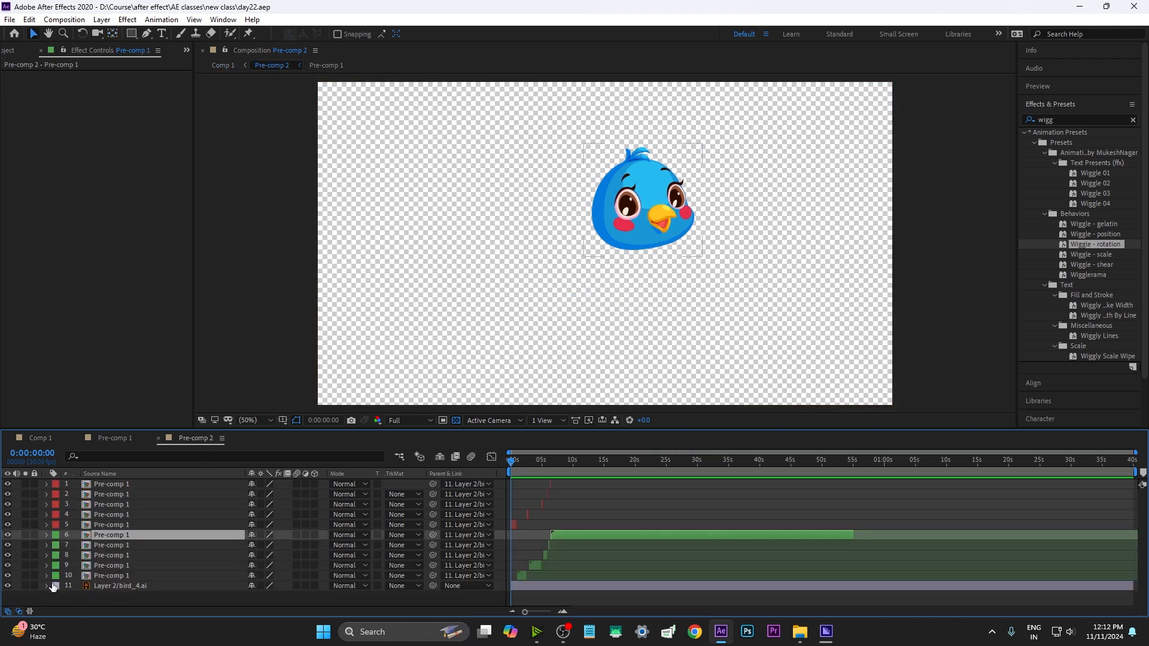
pyautogui.click(8, 586)
pyautogui.click(8, 586)
pyautogui.click(103, 586)
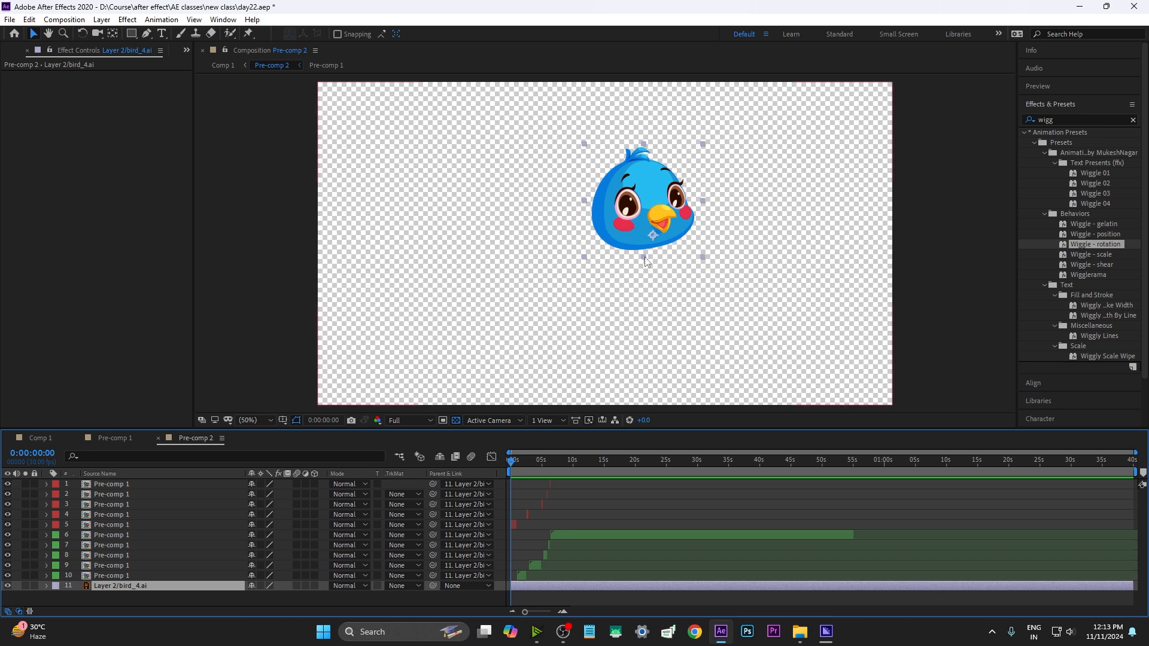
pyautogui.click(158, 597)
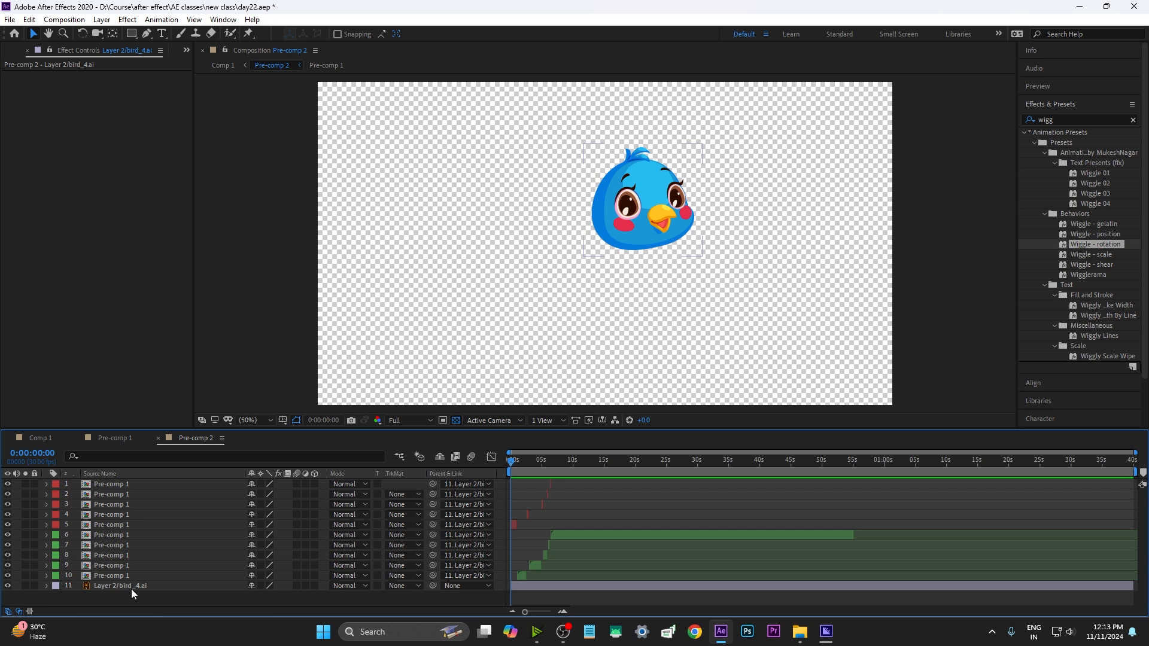
pyautogui.click(132, 590)
pyautogui.click(120, 603)
# Create a comp-size solid in Pre-comp 2 using the blue sampled from the bird's face below the eyes.
pyautogui.click(102, 20)
pyautogui.moveTo(117, 35)
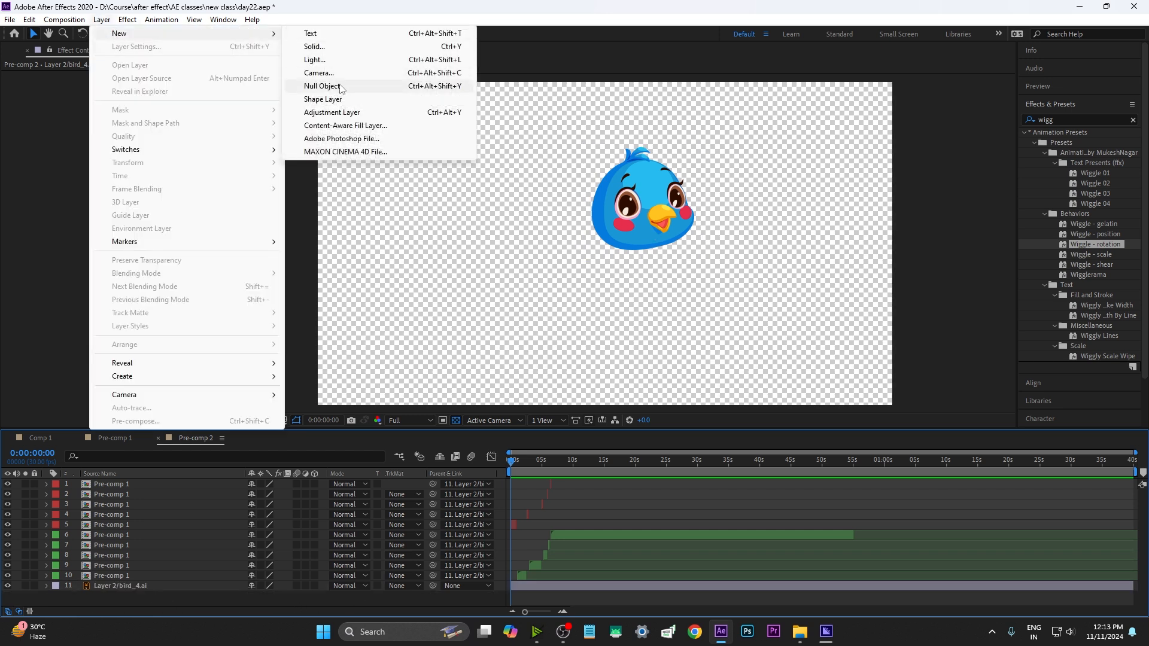
pyautogui.click(323, 47)
pyautogui.click(162, 208)
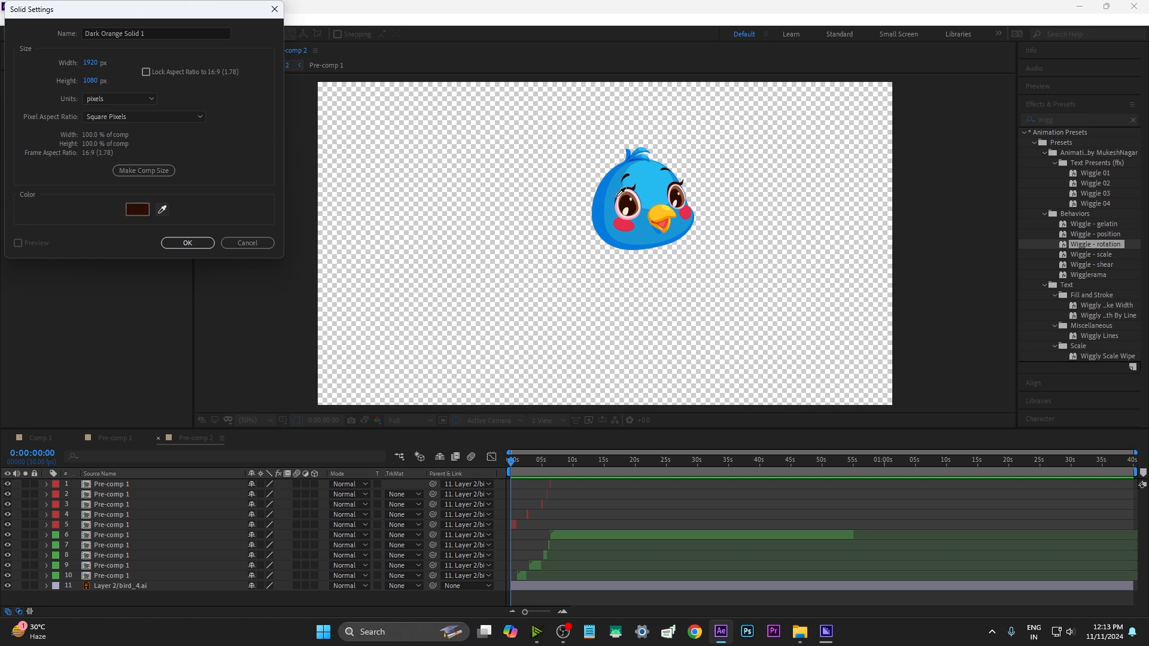
pyautogui.click(642, 231)
pyautogui.press('Return')
# Hide the blue solid and place it directly above Layer 2/bird_4.ai, below all the Pre-comp 1 layers.
pyautogui.click(7, 485)
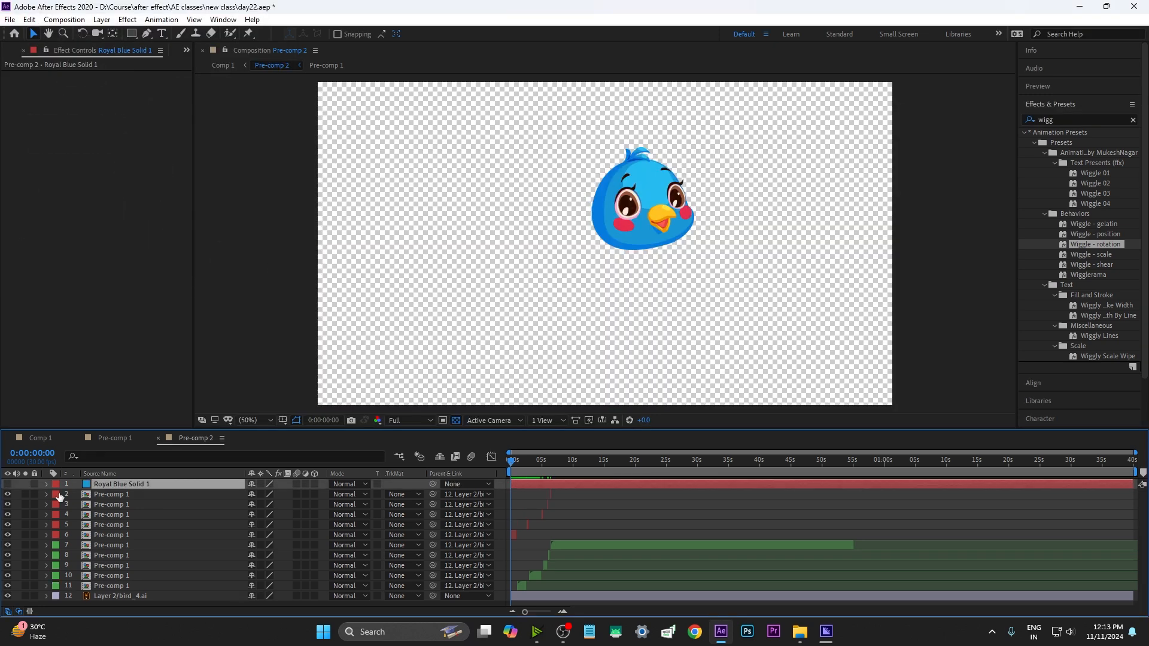
pyautogui.moveTo(132, 484); pyautogui.dragTo(167, 587)
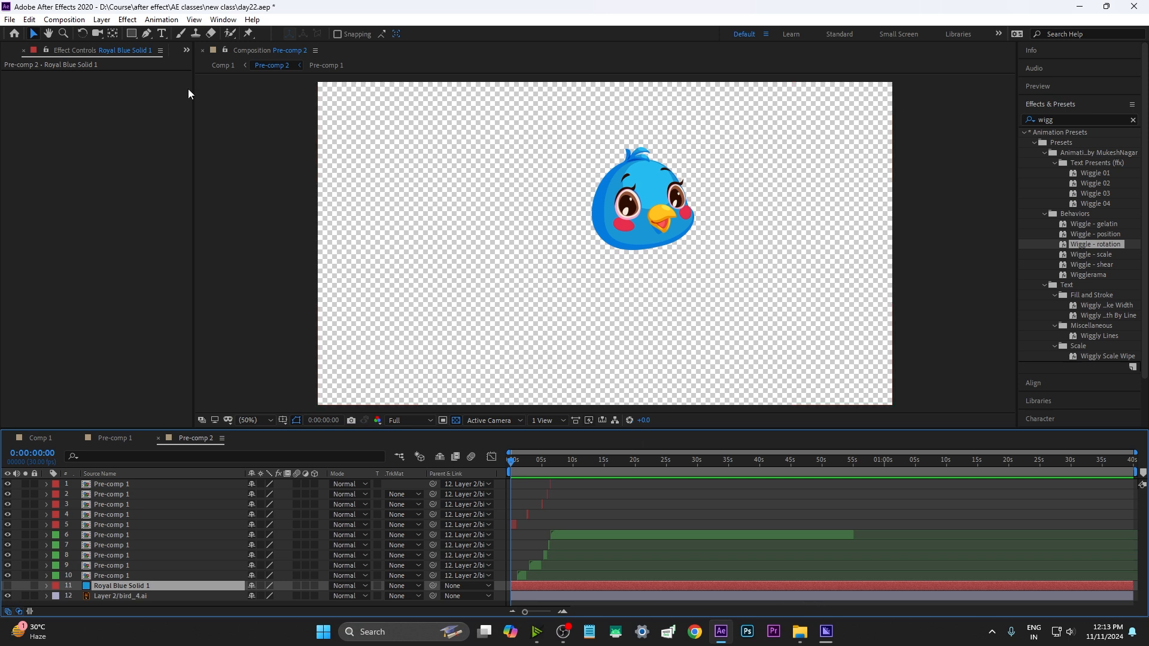
# Try a four-point Pen tool mask on the blue solid in the empty area beside the head, briefly showing the solid.
pyautogui.press('g')
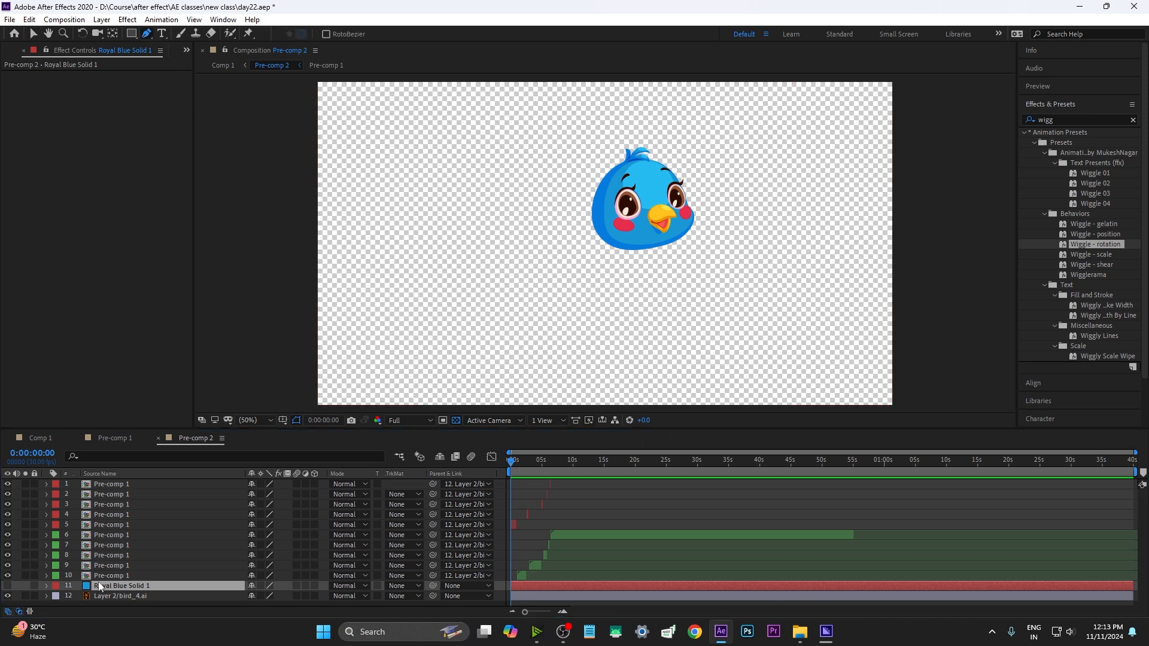
pyautogui.click(453, 228)
pyautogui.click(513, 174)
pyautogui.click(535, 261)
pyautogui.click(443, 289)
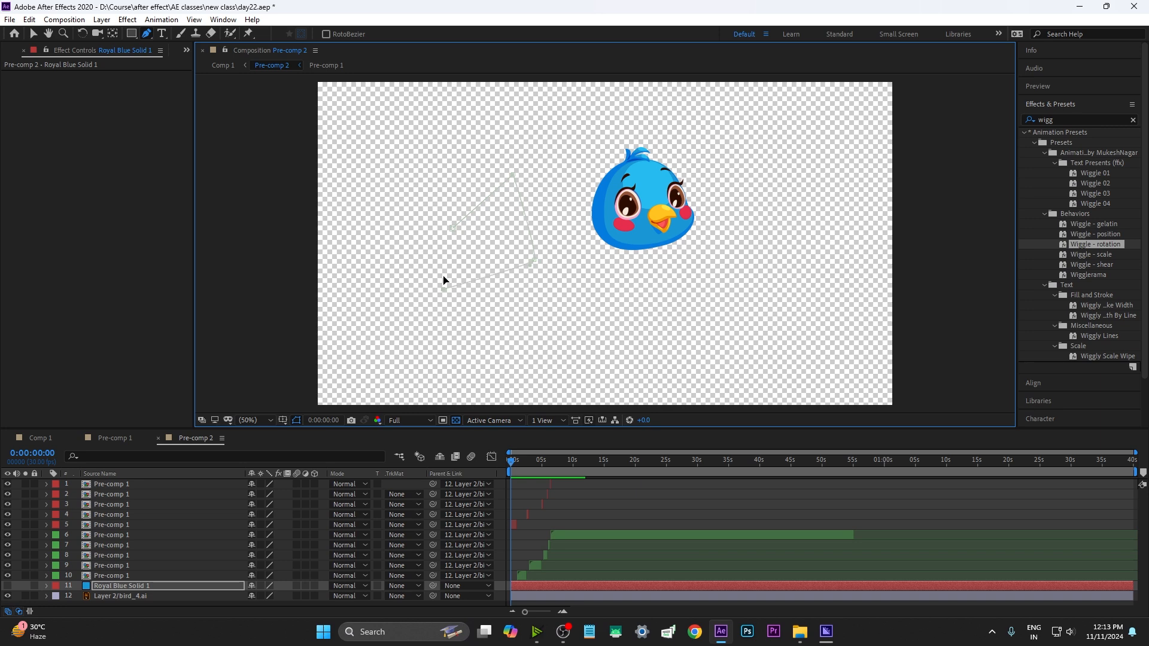
pyautogui.click(452, 231)
pyautogui.click(8, 587)
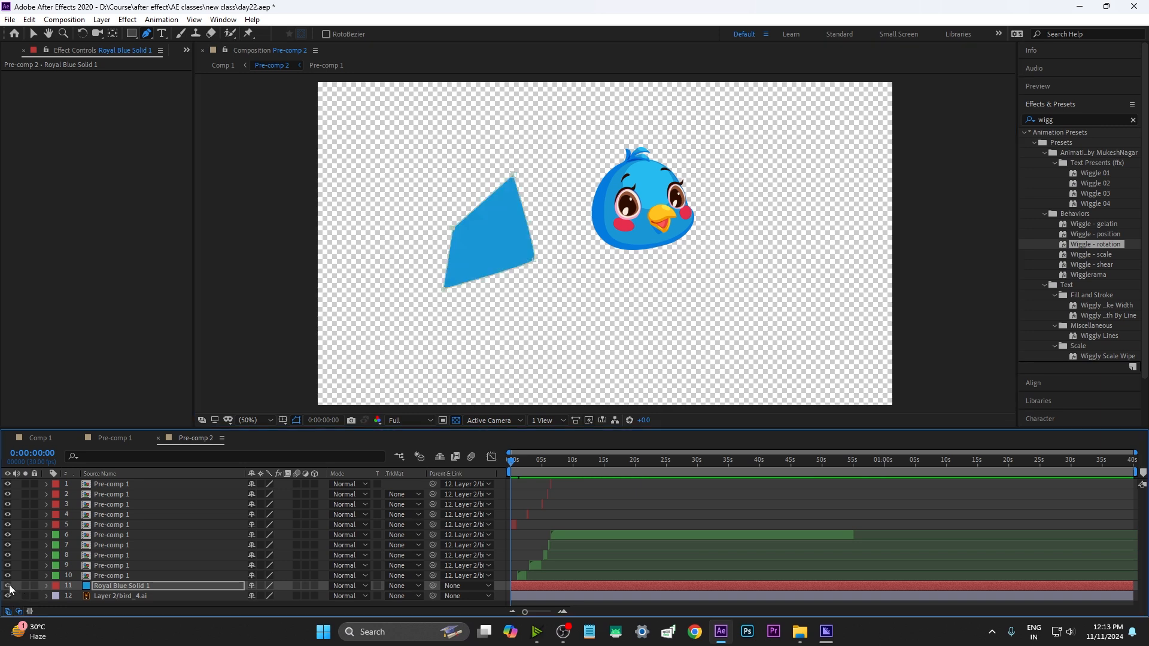
pyautogui.click(8, 586)
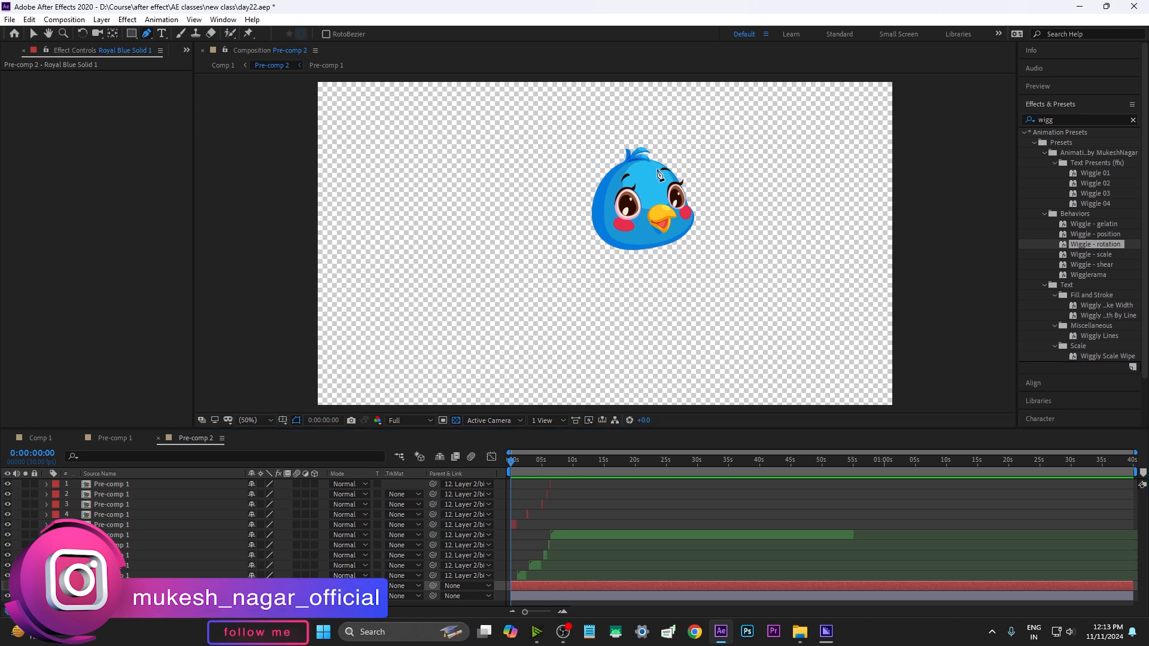
# Draw curved Pen tool masks on Royal Blue Solid 1 around the outlines of both eyes and show the solid over them.
pyautogui.scroll(4, 659, 174)
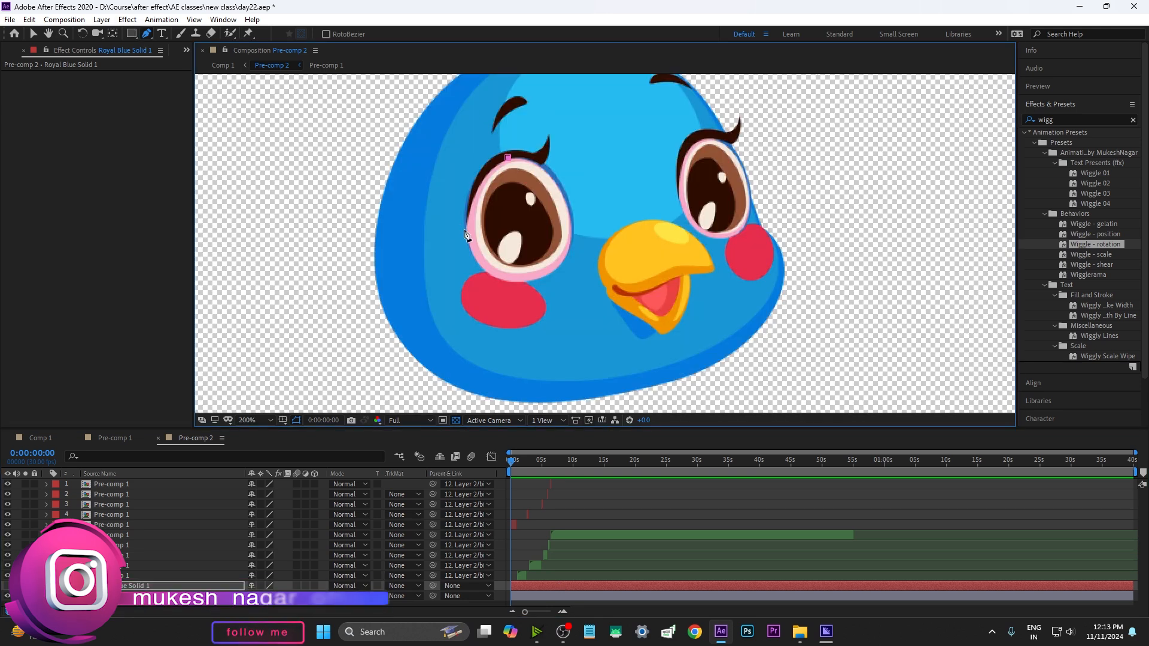
pyautogui.moveTo(465, 229); pyautogui.dragTo(465, 280)
pyautogui.click(514, 284)
pyautogui.moveTo(566, 264); pyautogui.dragTo(581, 232)
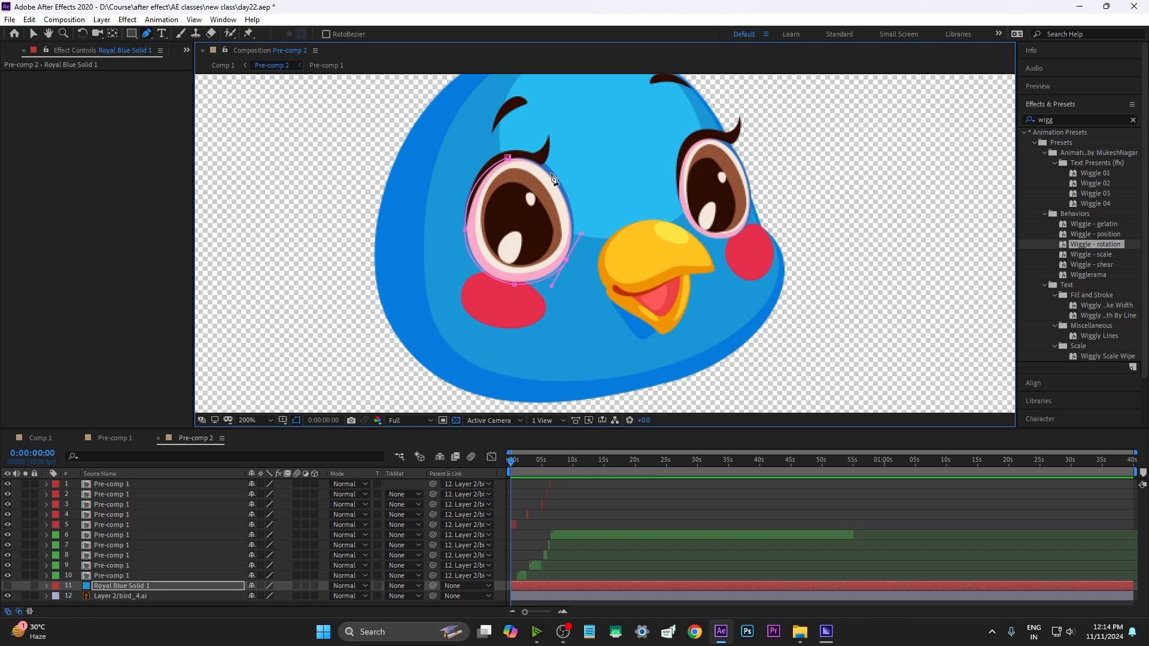
pyautogui.moveTo(551, 173); pyautogui.dragTo(544, 168)
pyautogui.click(507, 157)
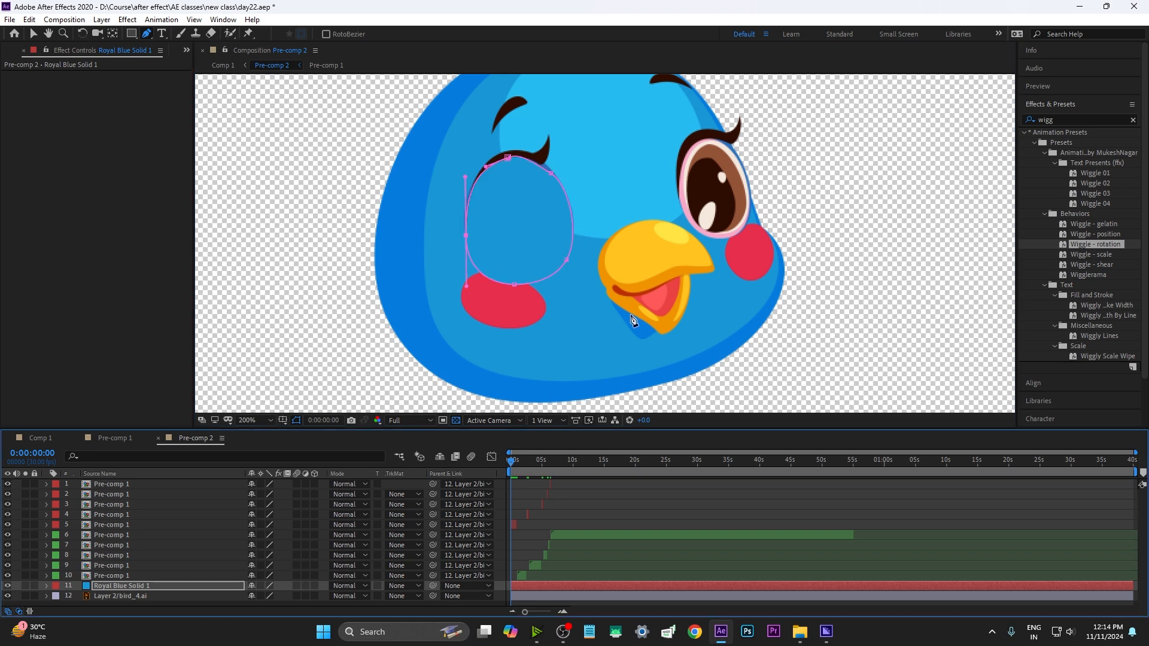
pyautogui.click(605, 273)
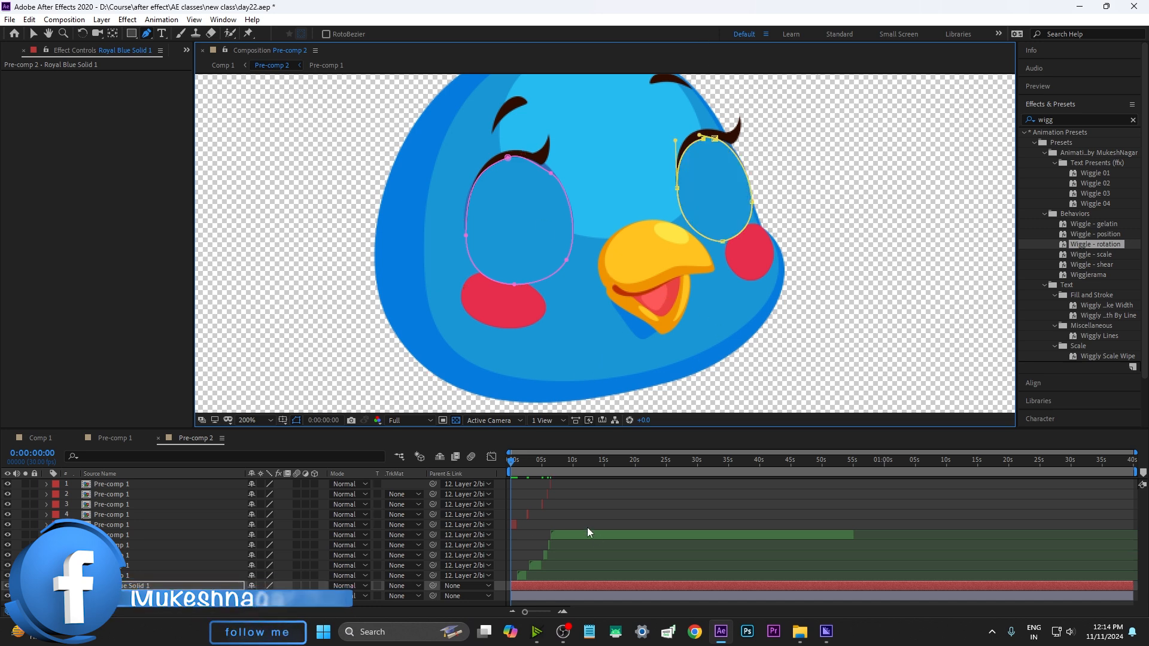
# Trim Royal Blue Solid 1 to a short blink of about 6 frames starting at frame 5.
pyautogui.click(597, 499)
pyautogui.moveTo(540, 586); pyautogui.dragTo(524, 586)
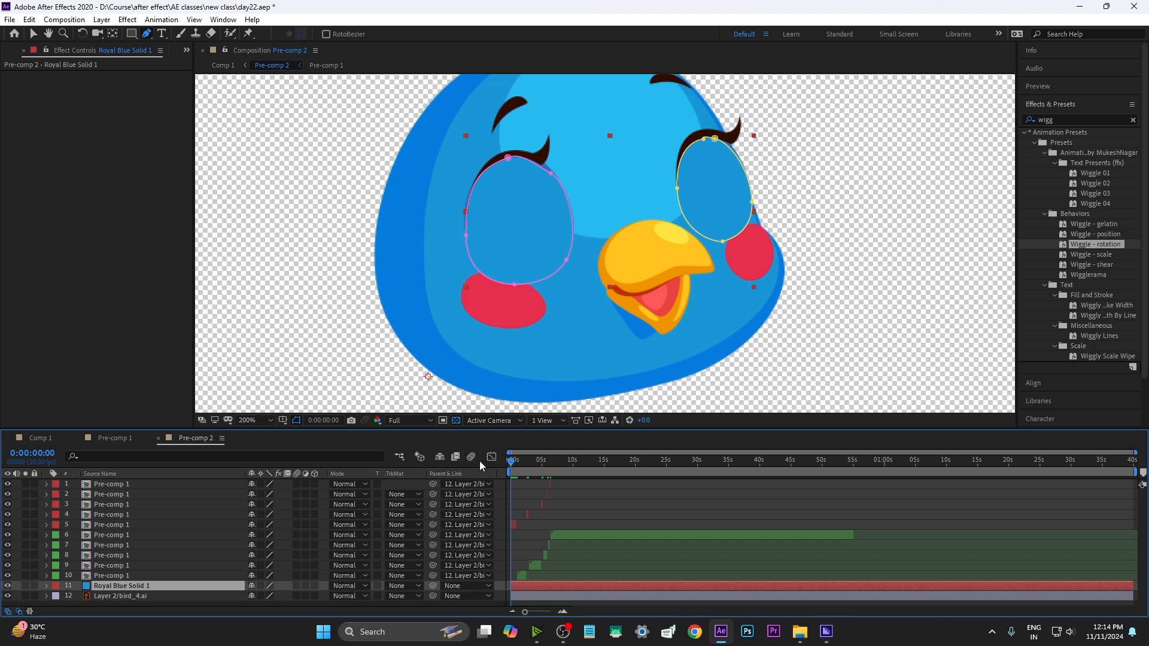
pyautogui.click(574, 513)
pyautogui.scroll(2, 569, 564)
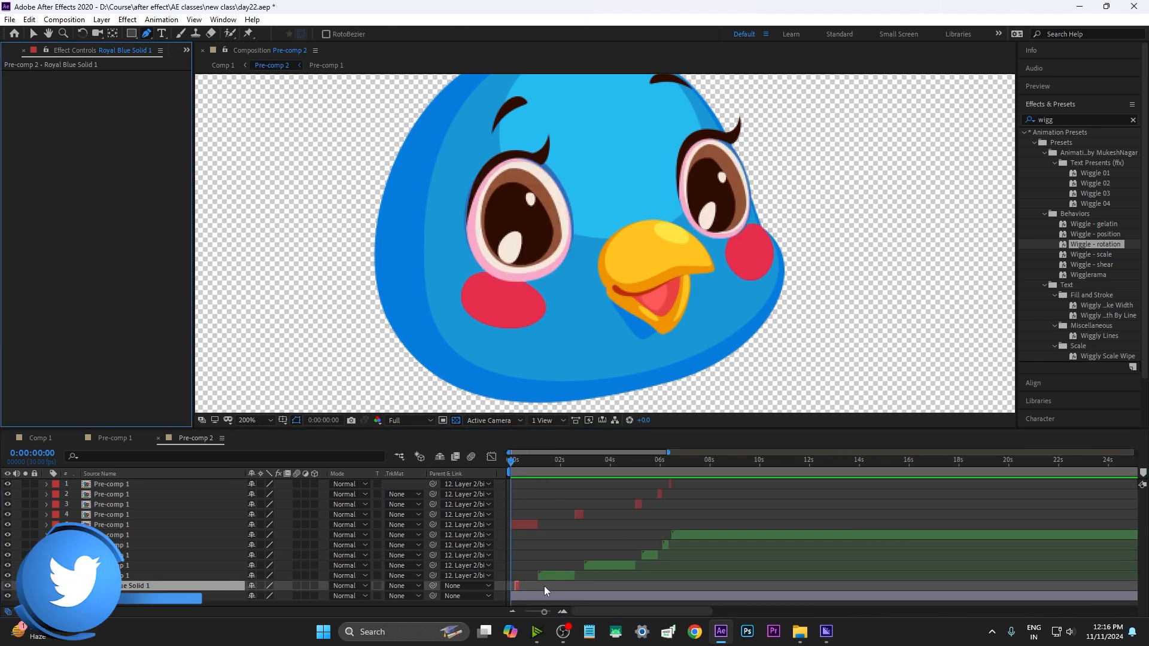
# Play back the first second of Pre-comp 2 to check the eye blink.
pyautogui.scroll(2, 551, 579)
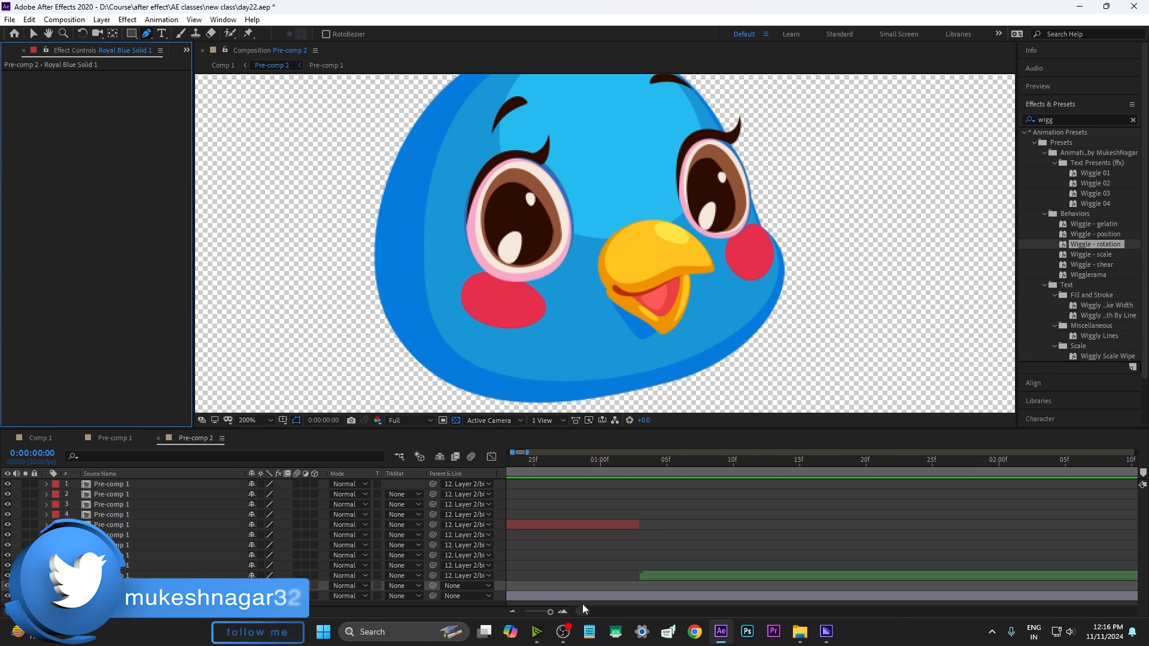
pyautogui.scroll(3, 553, 611)
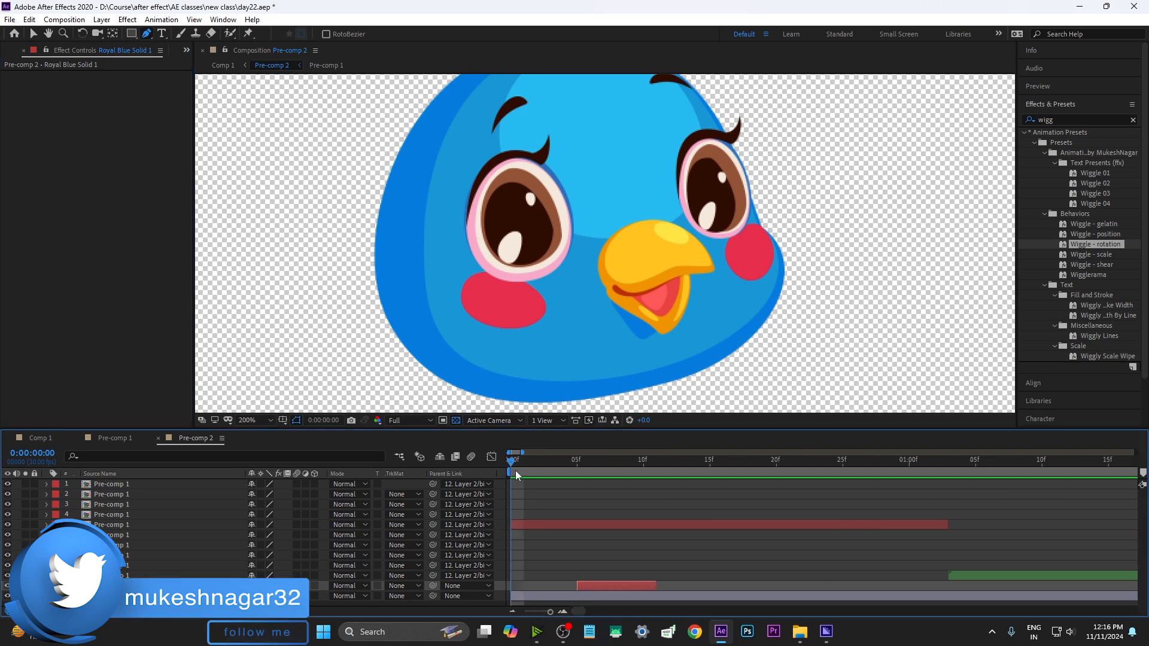
pyautogui.press('space')
pyautogui.press('space')
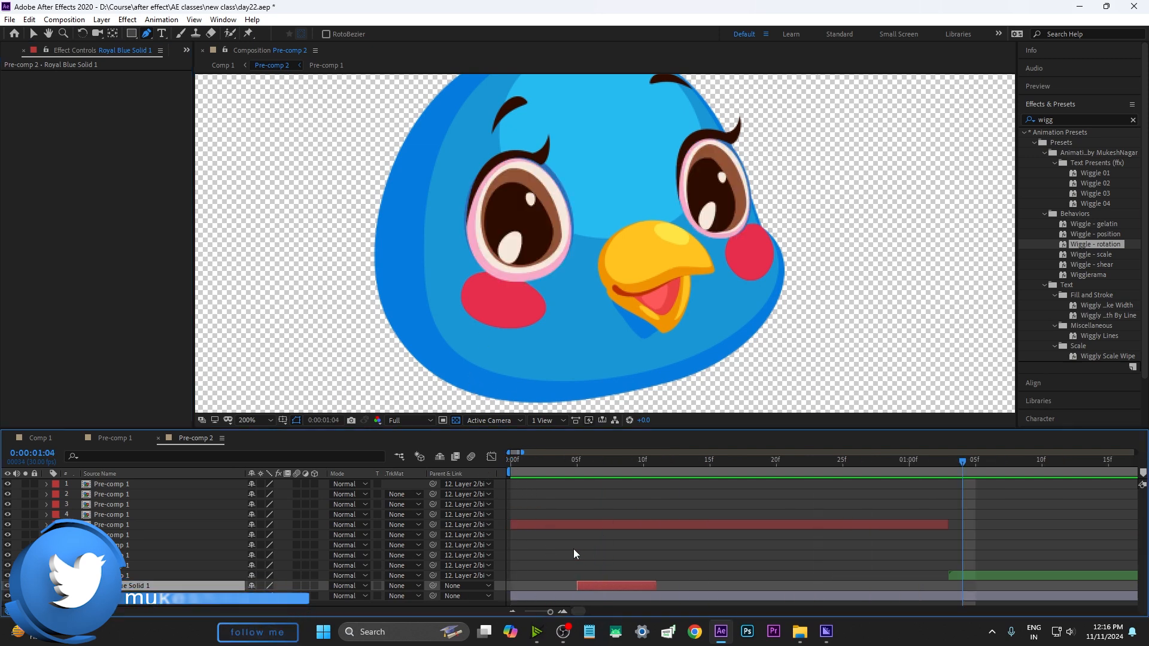
pyautogui.scroll(-4, 572, 547)
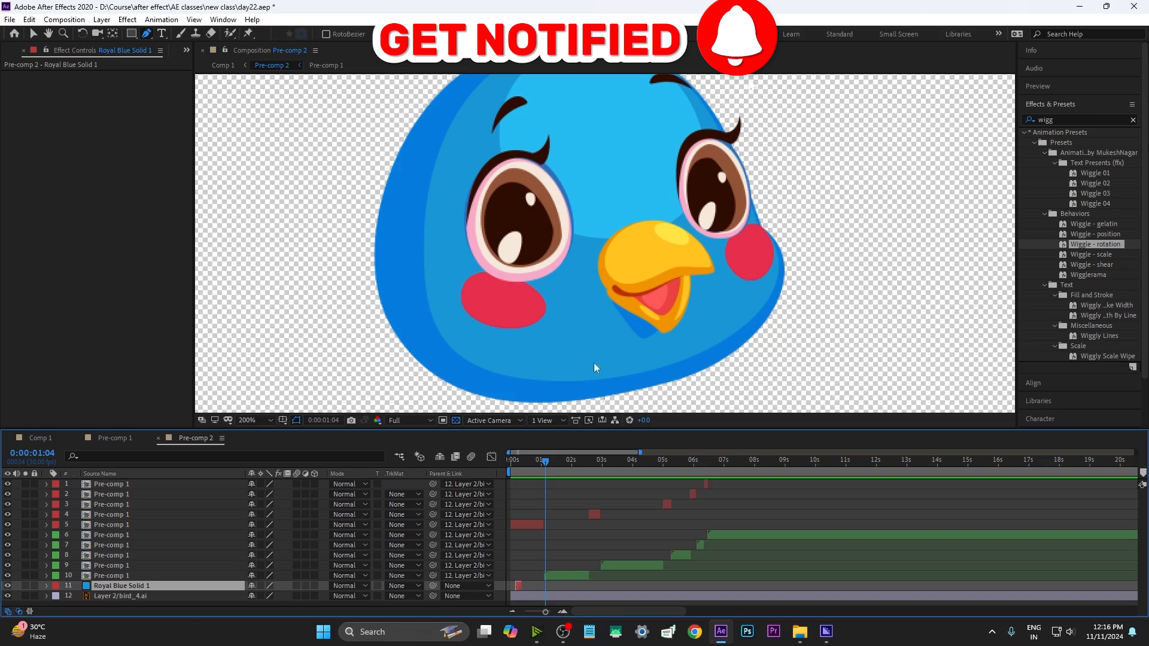
# Show the whole duration of Pre-comp 2 in the timeline and move the playhead to its end at 0:01:40:01.
pyautogui.press('v')
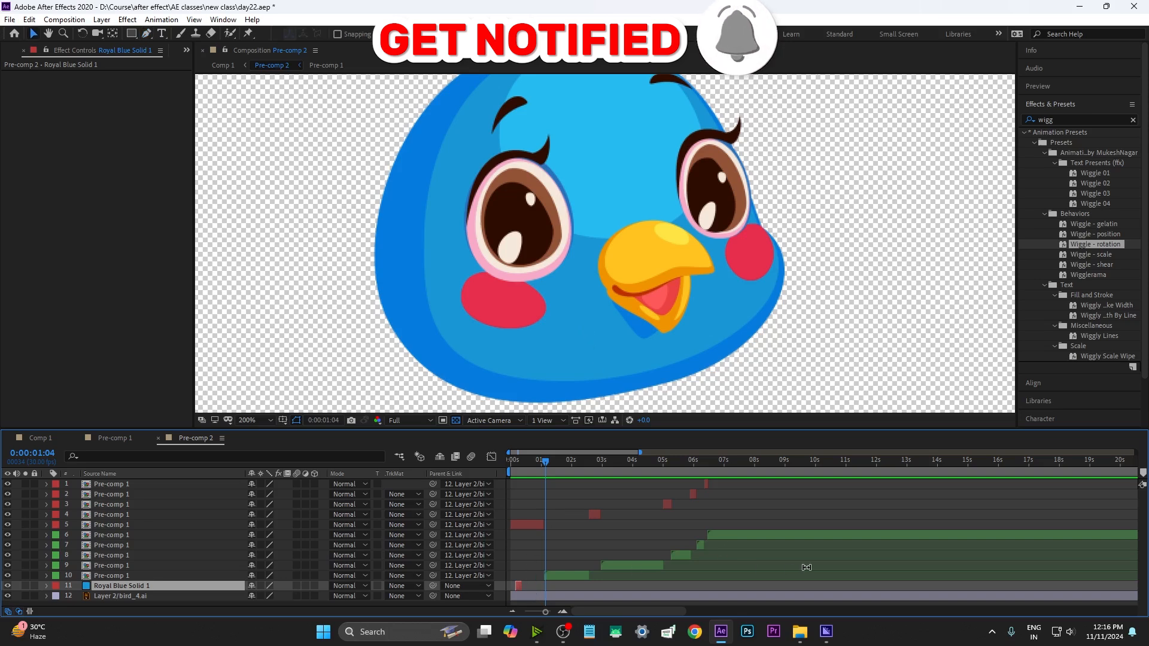
pyautogui.moveTo(1112, 463); pyautogui.dragTo(1148, 462)
pyautogui.moveTo(537, 613); pyautogui.dragTo(513, 612)
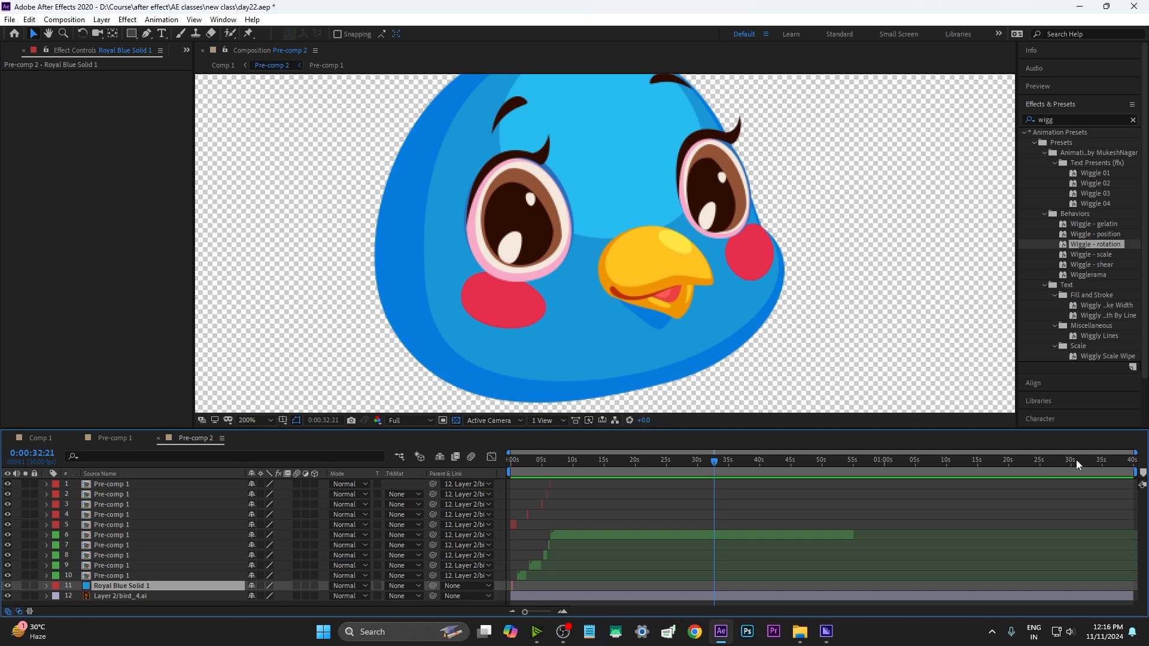
pyautogui.moveTo(1076, 460); pyautogui.dragTo(1134, 460)
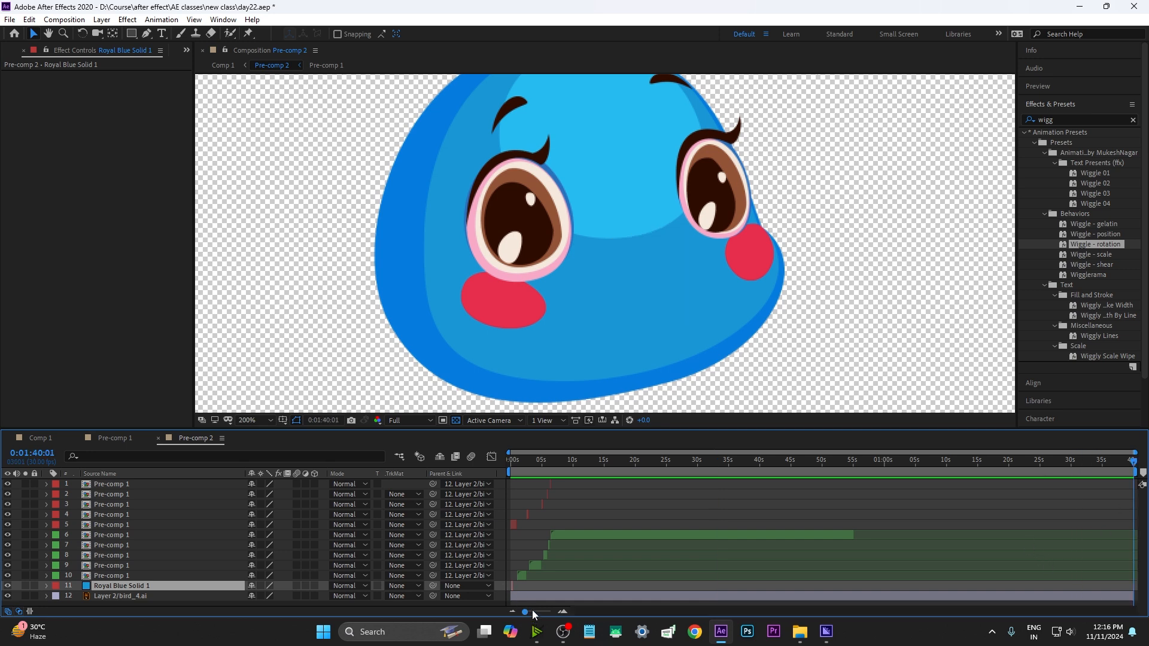
# Try to pre-compose Royal Blue Solid 1 while leaving all attributes in Pre-comp 2.
pyautogui.moveTo(525, 612); pyautogui.dragTo(534, 613)
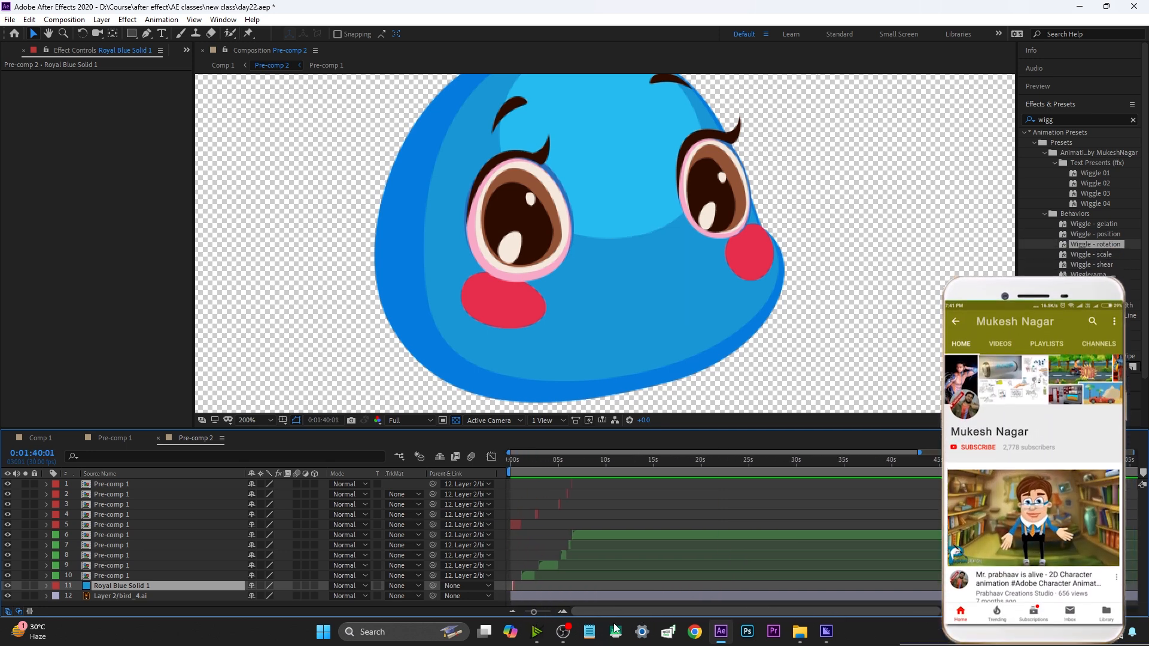
pyautogui.scroll(6, 536, 560)
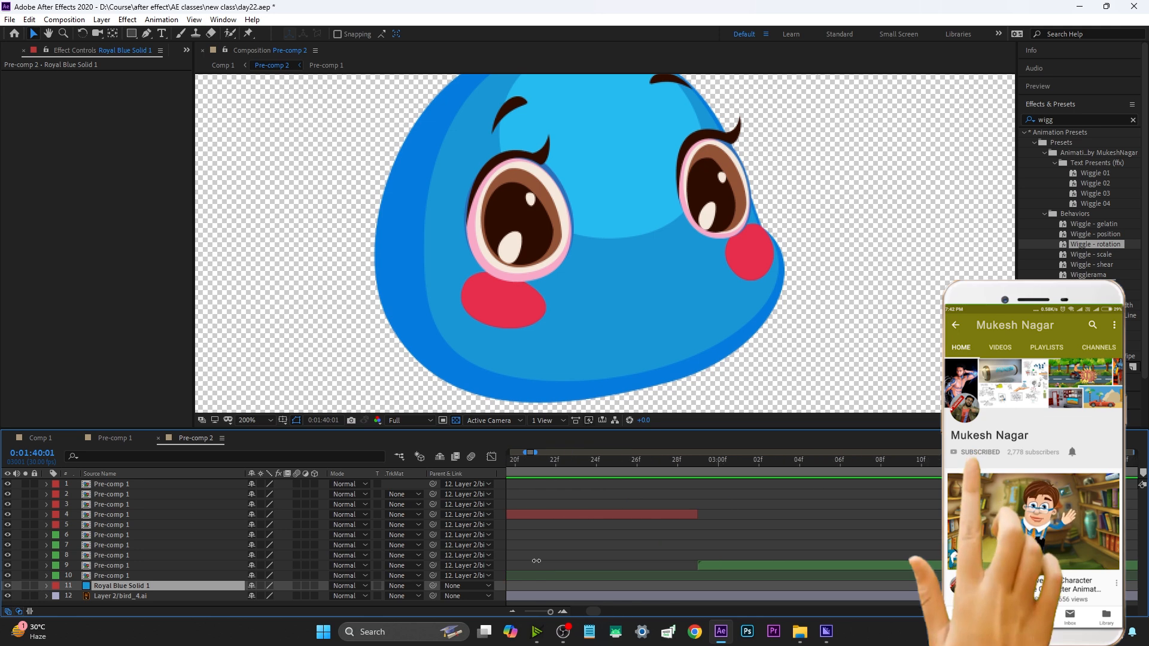
pyautogui.moveTo(592, 612); pyautogui.dragTo(504, 609)
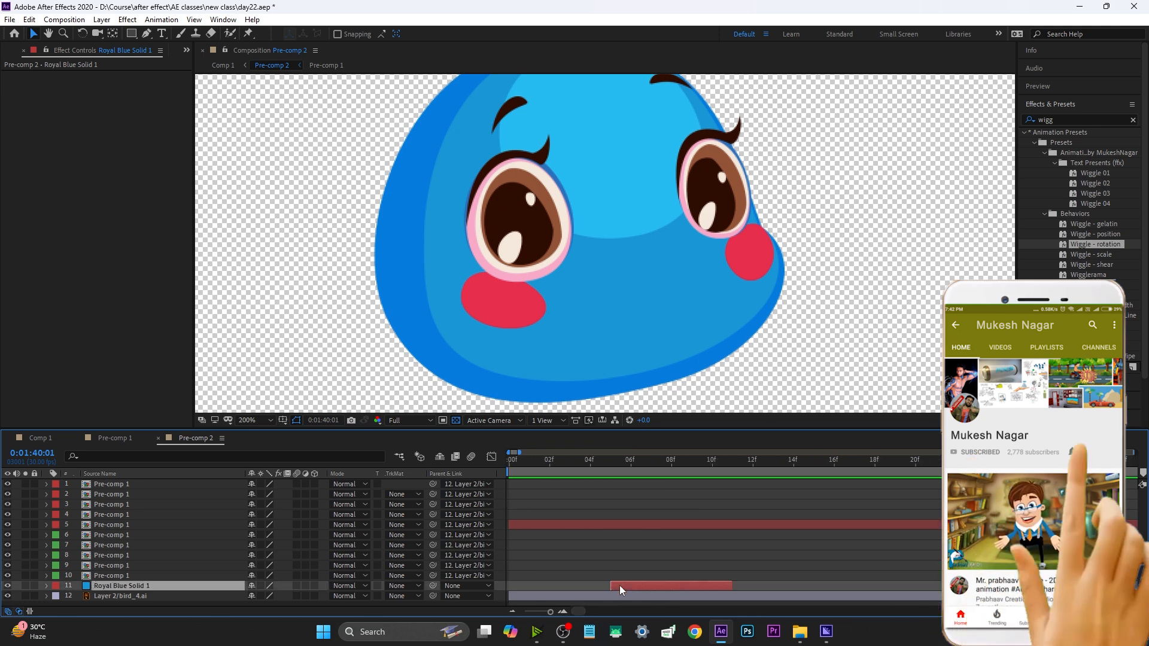
pyautogui.hotkey('ctrl', 'shift', 'c')
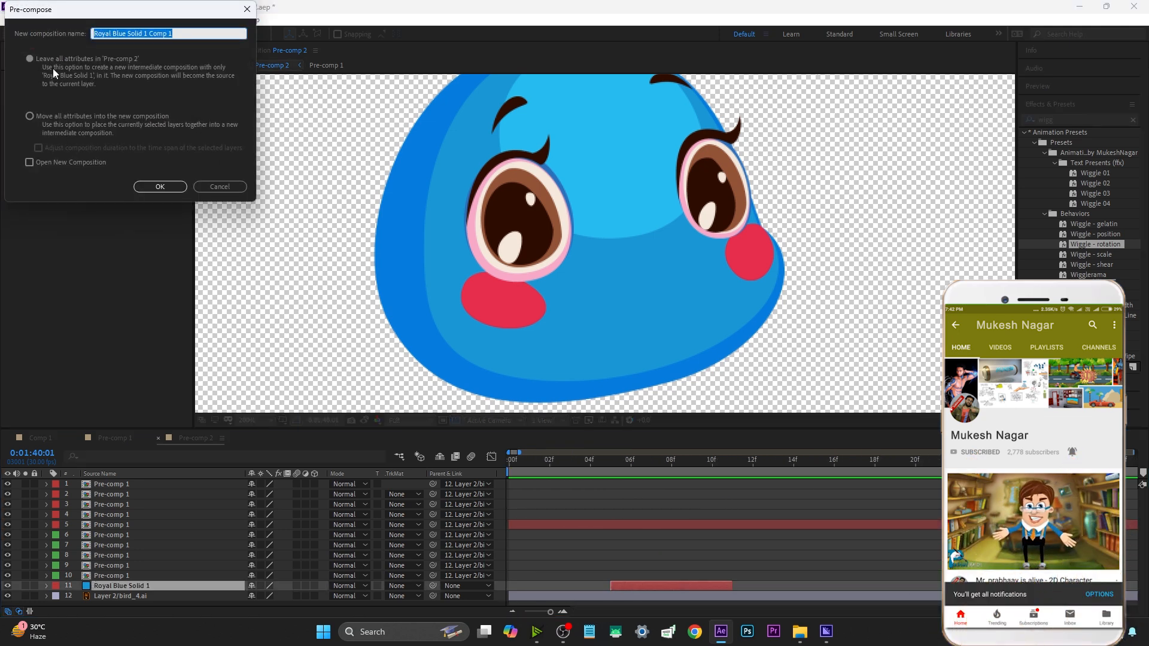
pyautogui.click(151, 190)
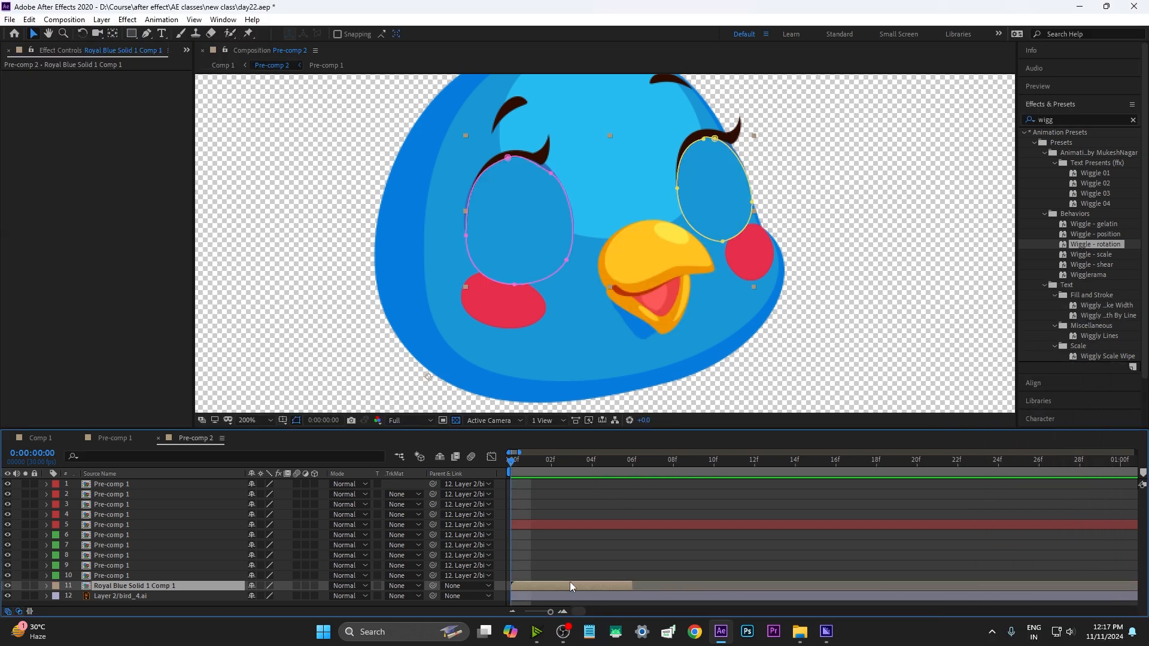
pyautogui.doubleClick(570, 584)
pyautogui.hotkey('ctrl', 'z')
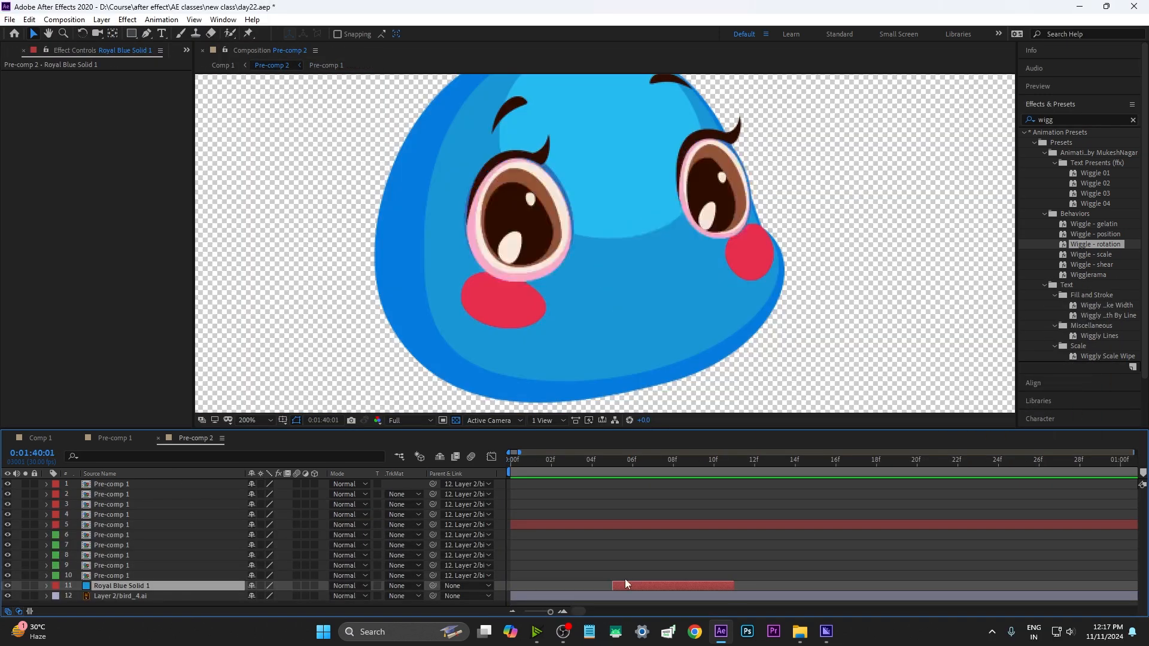
# Pre-compose Royal Blue Solid 1 with all attributes moved into the new composition and open that composition.
pyautogui.hotkey('ctrl', 'shift', 'c')
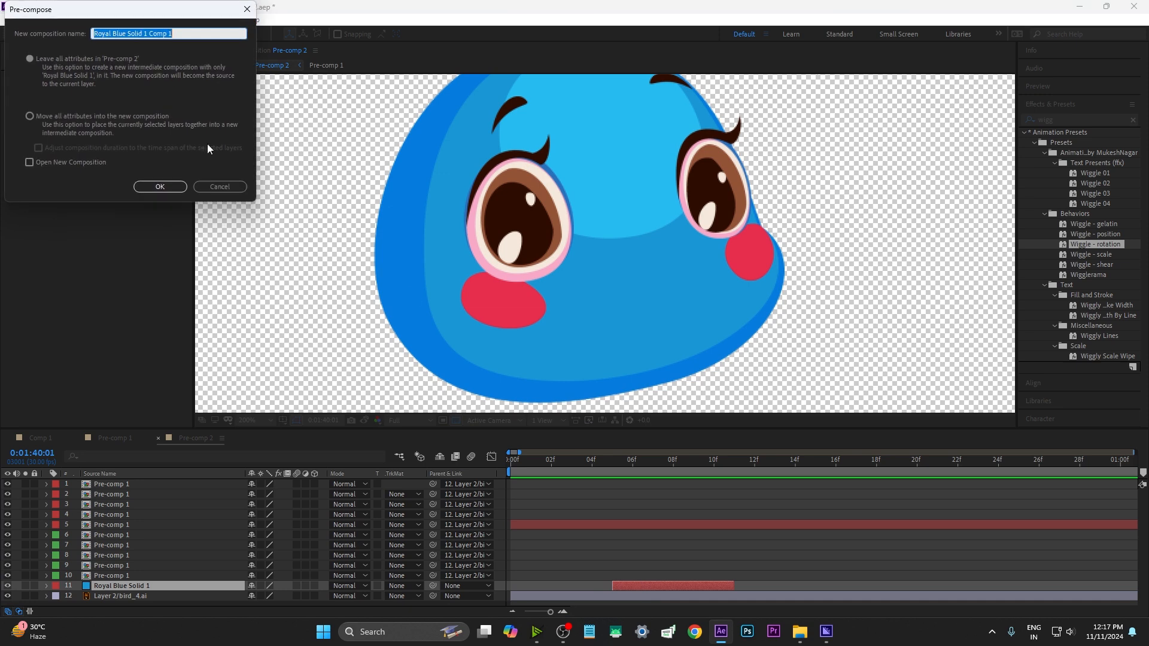
pyautogui.click(31, 116)
pyautogui.click(158, 186)
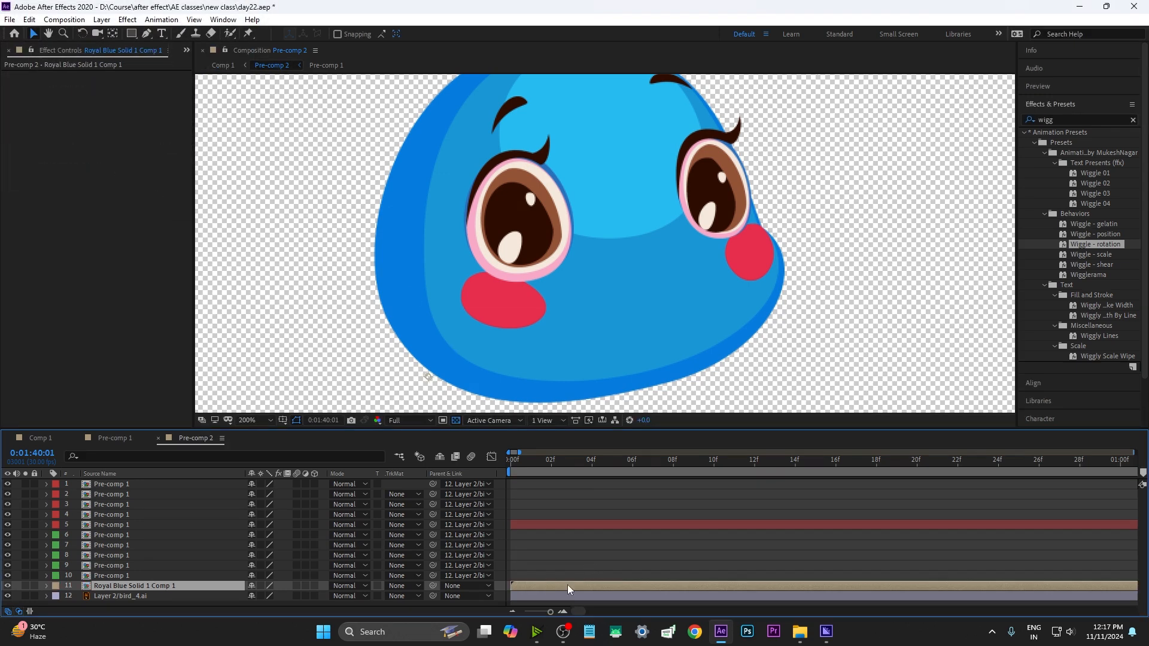
pyautogui.doubleClick(571, 584)
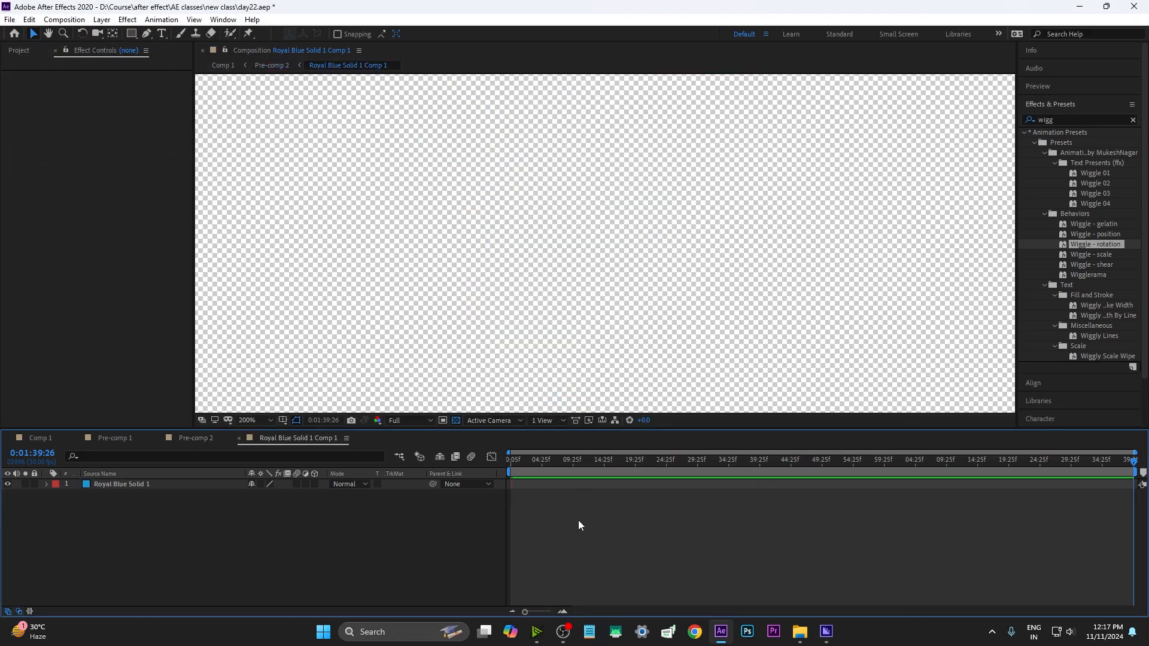
# End the work area of Royal Blue Solid 1 Comp 1 at frame 6 and trim the composition to it.
pyautogui.click(511, 461)
pyautogui.moveTo(525, 612); pyautogui.dragTo(552, 614)
pyautogui.press('space')
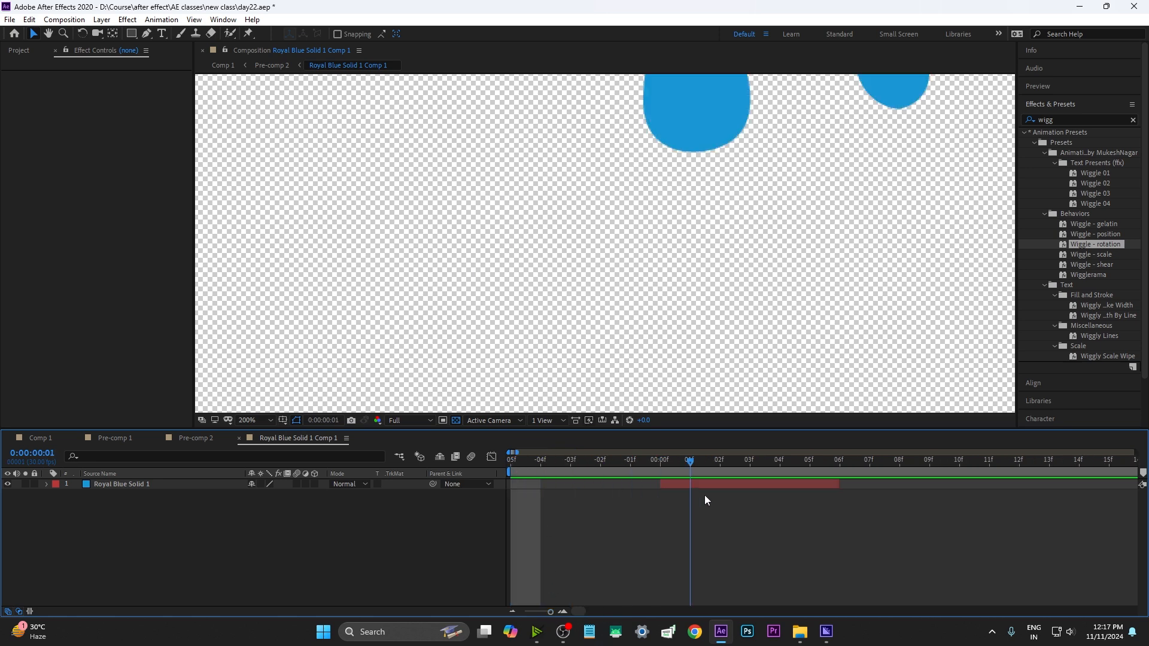
pyautogui.press('space')
pyautogui.press('n')
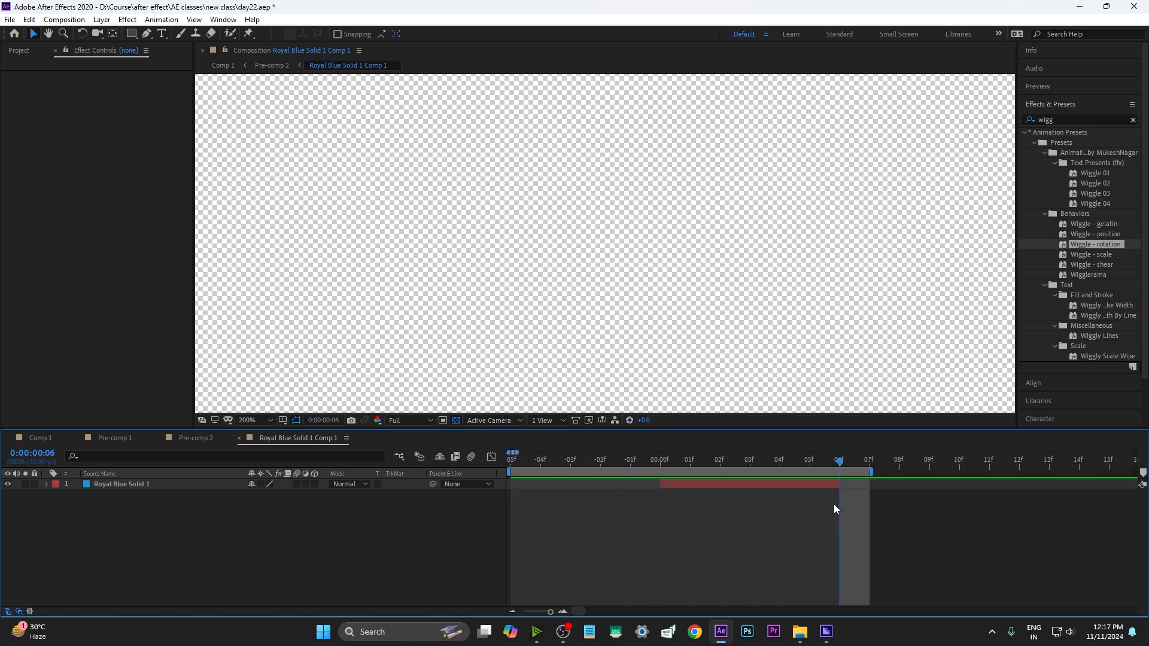
pyautogui.moveTo(871, 472); pyautogui.dragTo(853, 474)
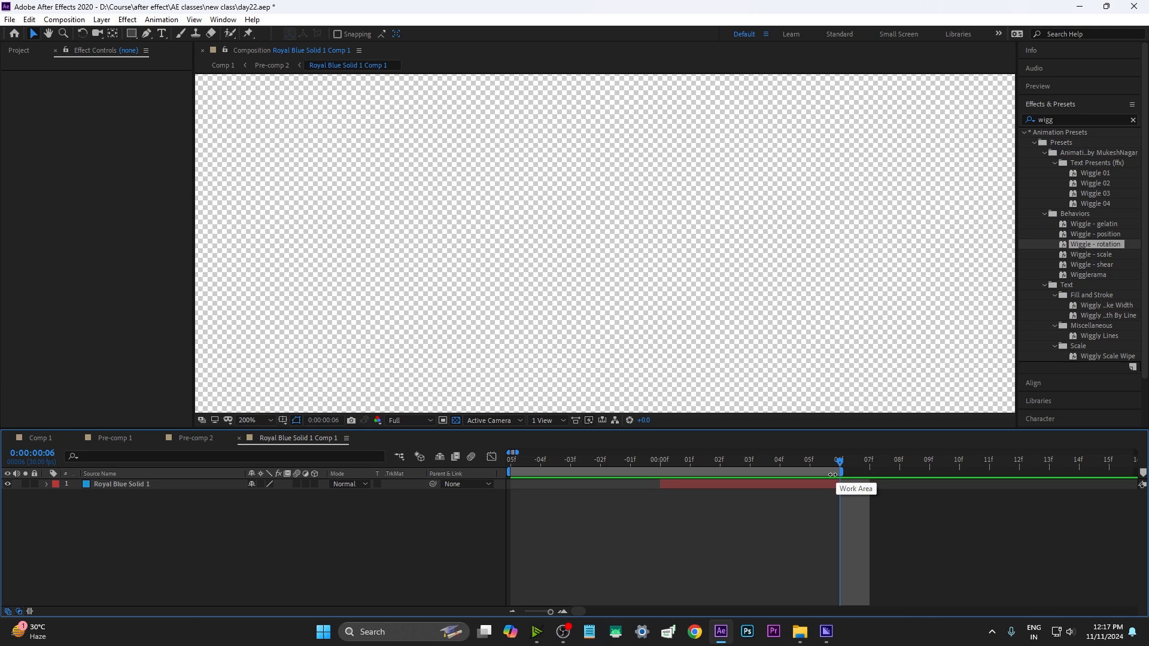
pyautogui.rightClick(802, 472)
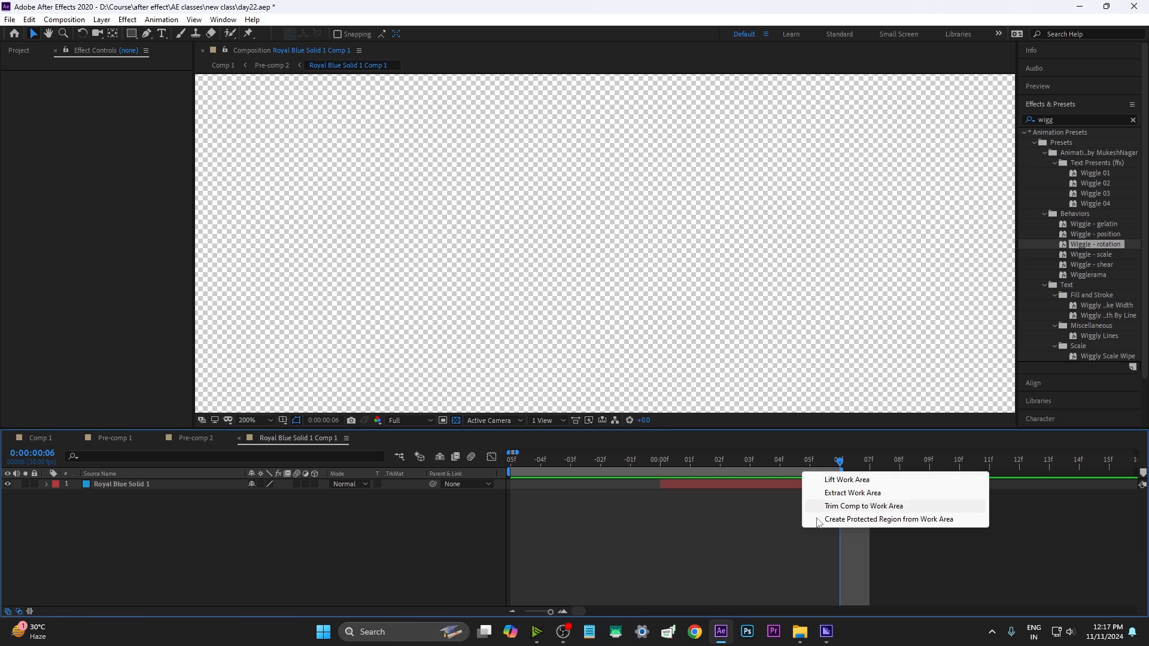
pyautogui.click(854, 507)
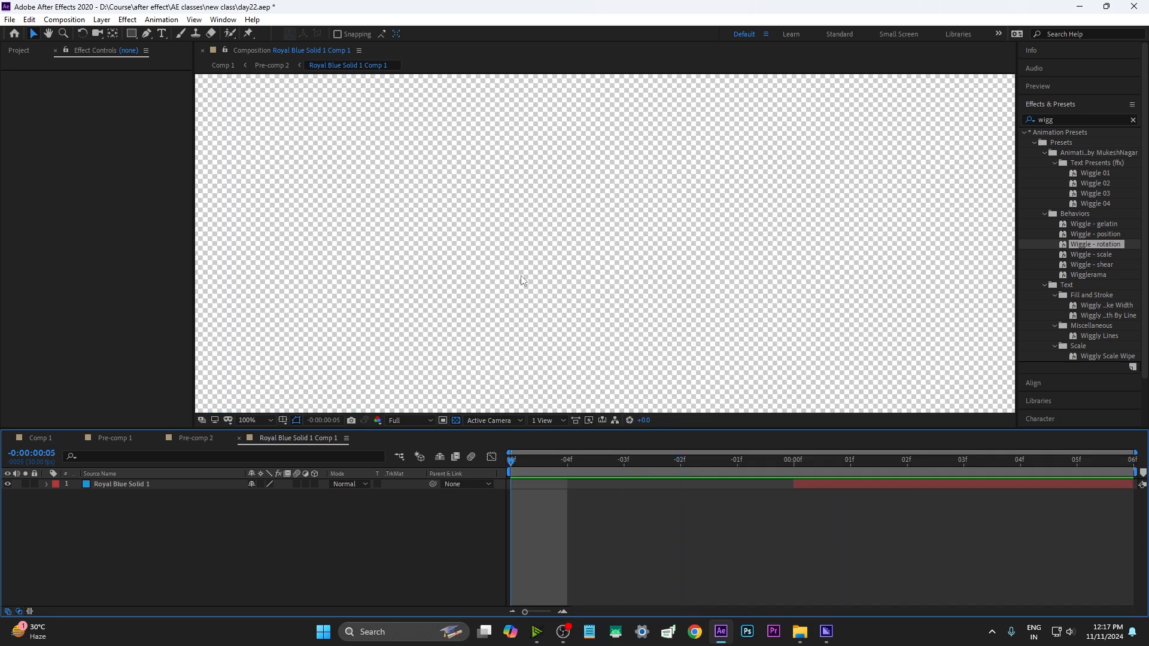
# Check the trimmed blink both inside Royal Blue Solid 1 Comp 1 and on the bird's face in Pre-comp 2.
pyautogui.scroll(-3, 521, 276)
pyautogui.moveTo(512, 463); pyautogui.dragTo(483, 495)
pyautogui.click(206, 439)
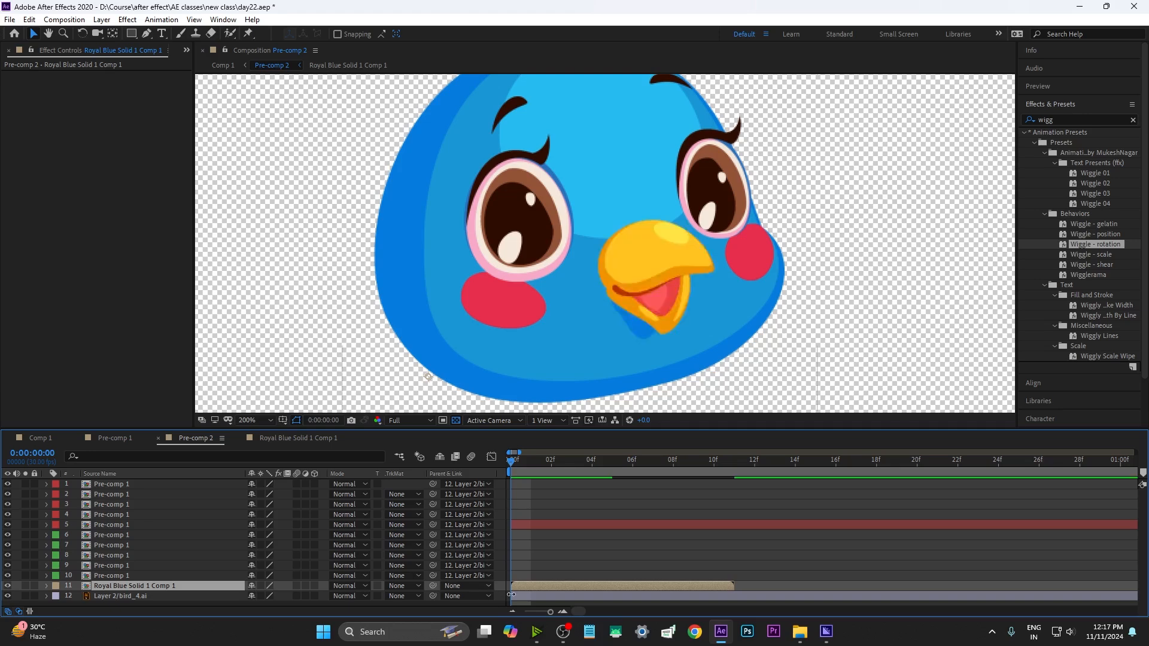
pyautogui.scroll(-4, 679, 586)
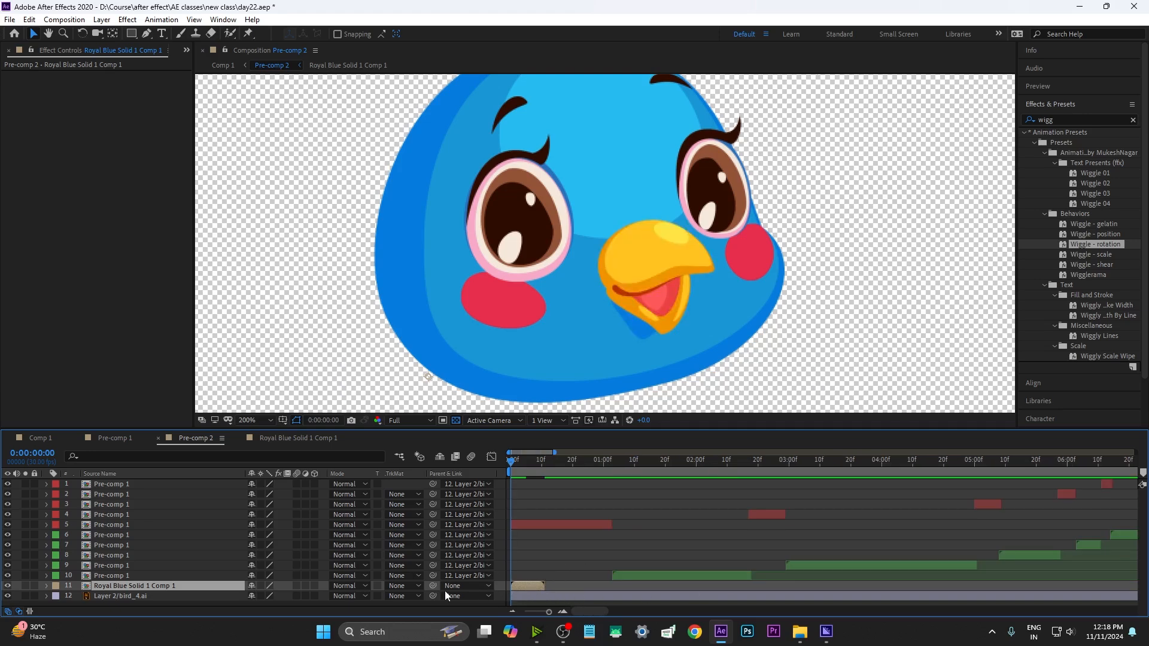
pyautogui.doubleClick(171, 586)
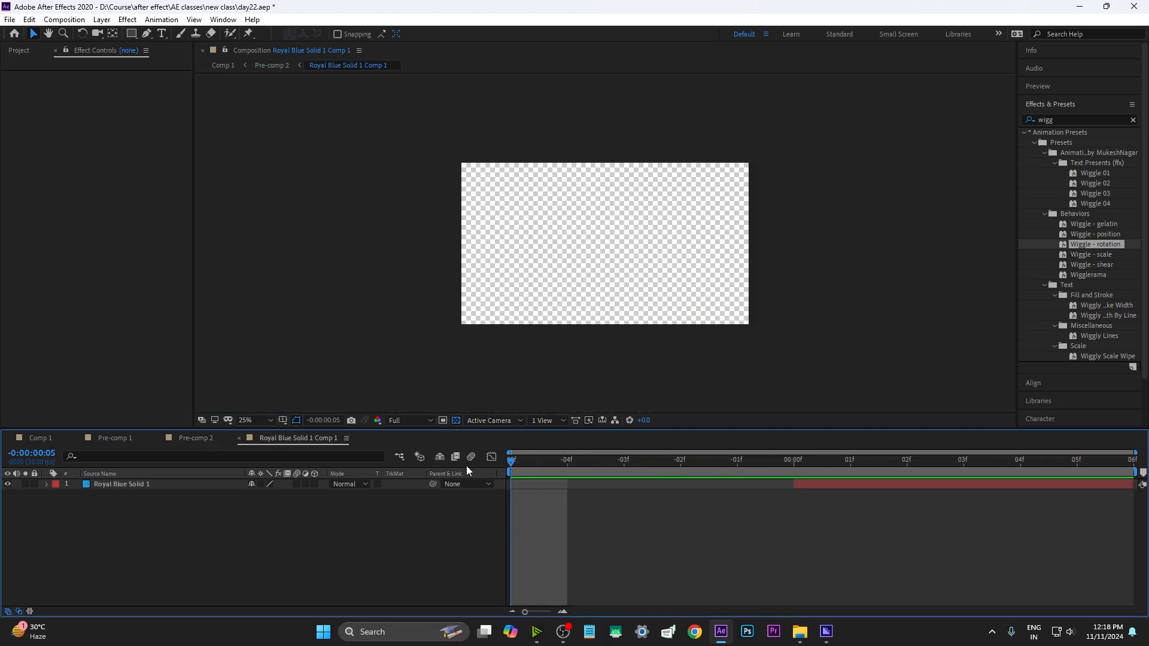
pyautogui.press('space')
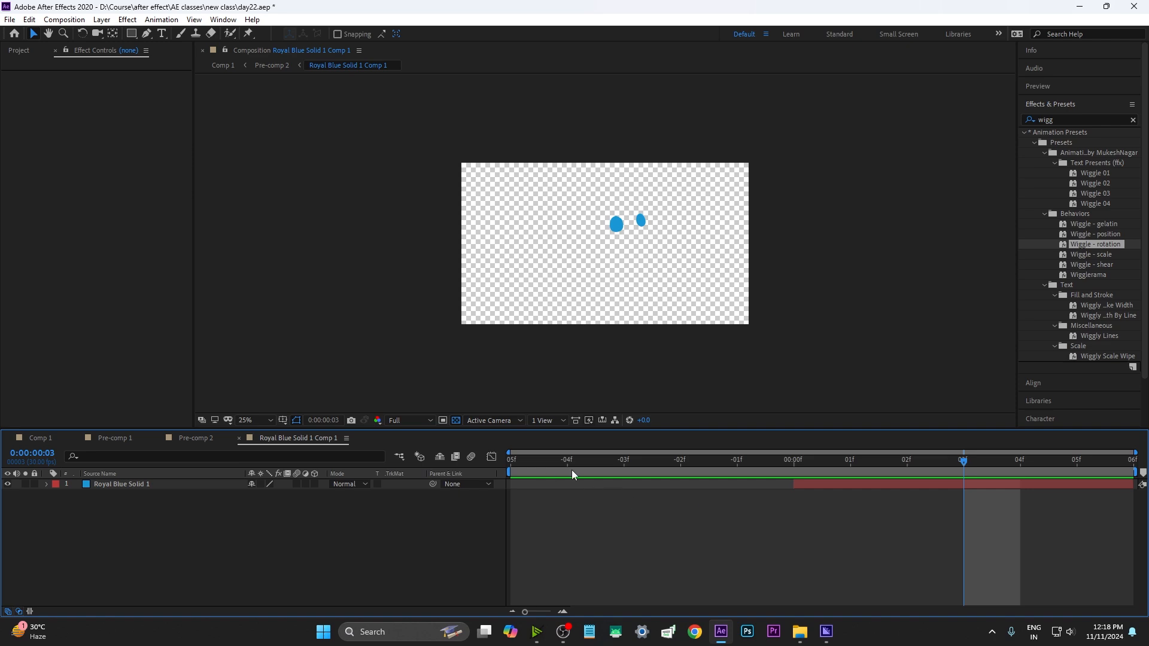
pyautogui.click(196, 438)
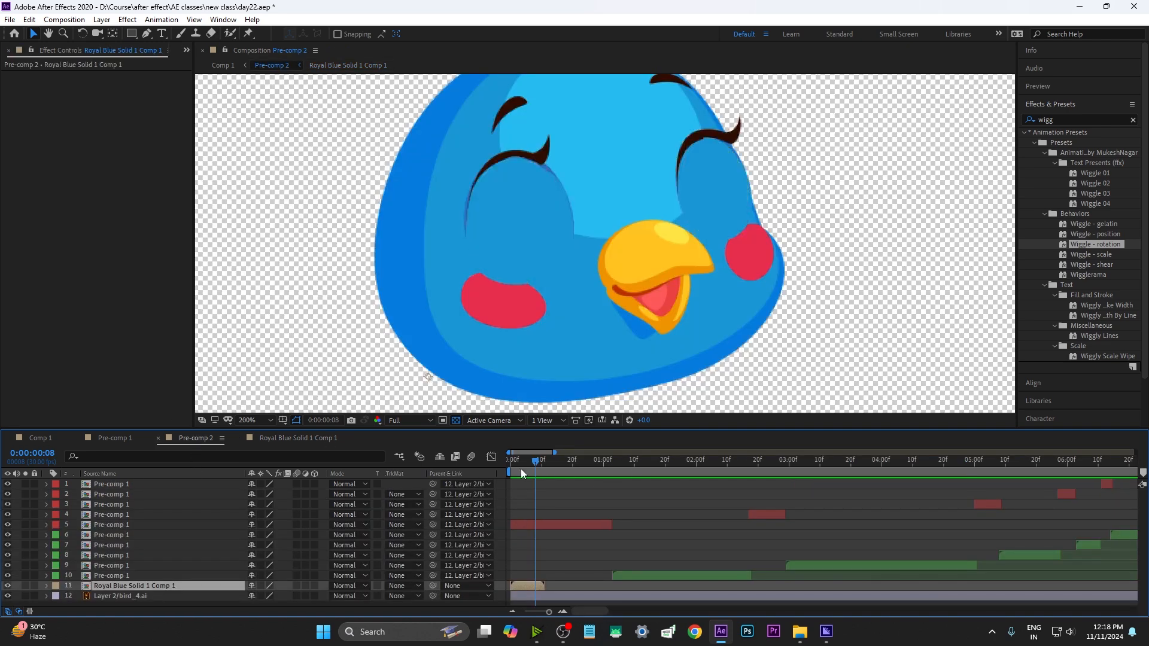
pyautogui.moveTo(520, 468)
pyautogui.mouseDown()
pyautogui.moveTo(501, 467)
pyautogui.moveTo(541, 474)
pyautogui.mouseUp()
# Try repeating the blink with a duplicate of Royal Blue Solid 1 Comp 1 moved after the original, and delete the copy.
pyautogui.hotkey('ctrl', 'd')
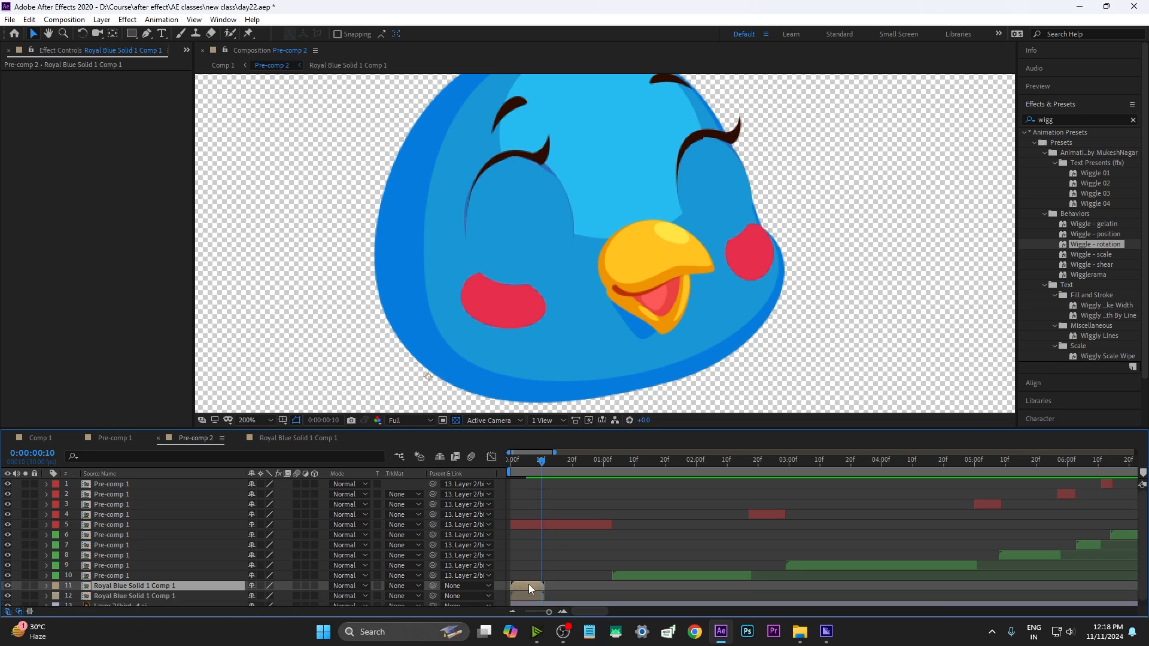
pyautogui.moveTo(529, 584); pyautogui.dragTo(561, 588)
pyautogui.moveTo(540, 464); pyautogui.dragTo(582, 467)
pyautogui.press('Delete')
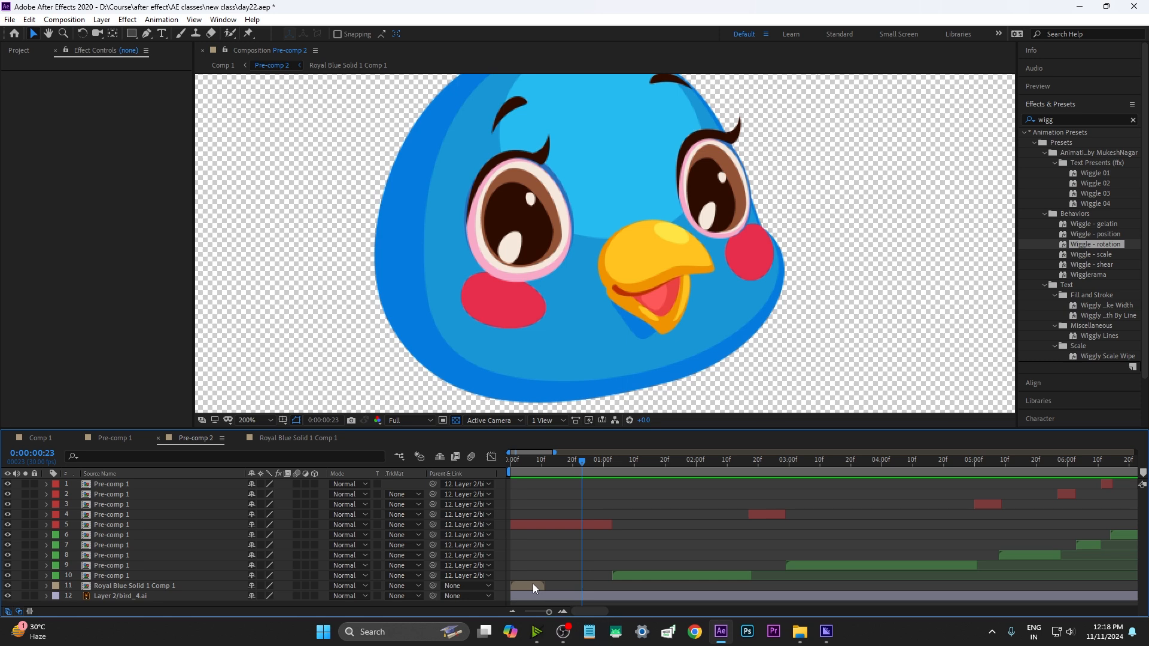
# Enable Time Remapping on Royal Blue Solid 1 Comp 1 and extend the layer across the visible timeline of Pre-comp 2.
pyautogui.click(533, 585)
pyautogui.rightClick(533, 583)
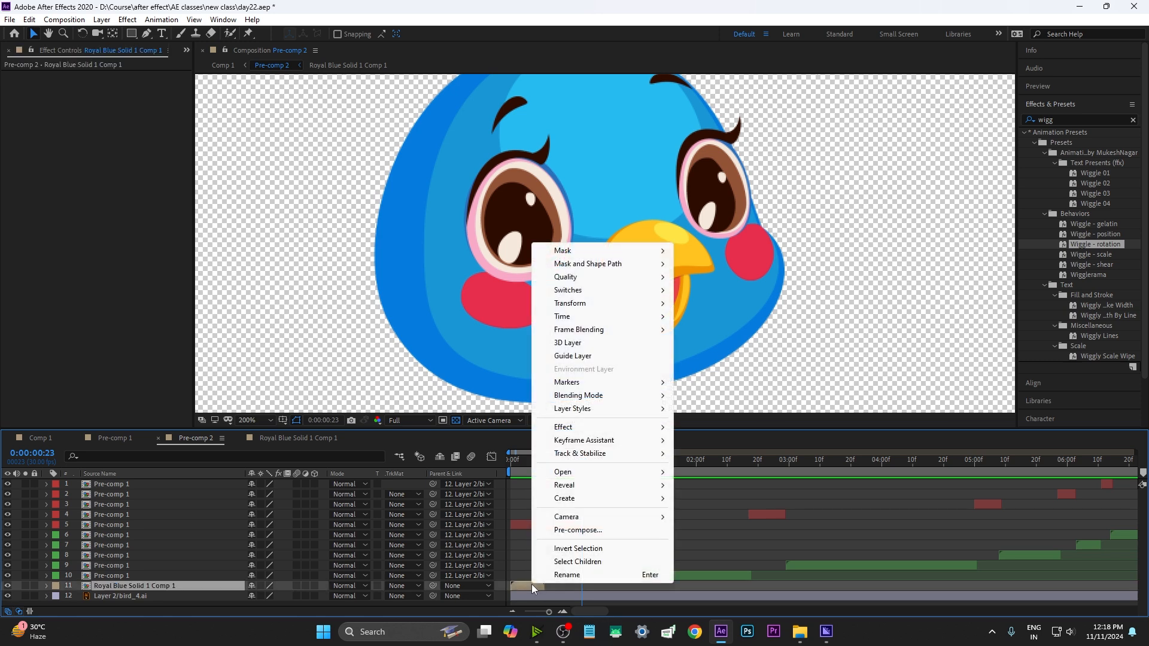
pyautogui.moveTo(607, 317)
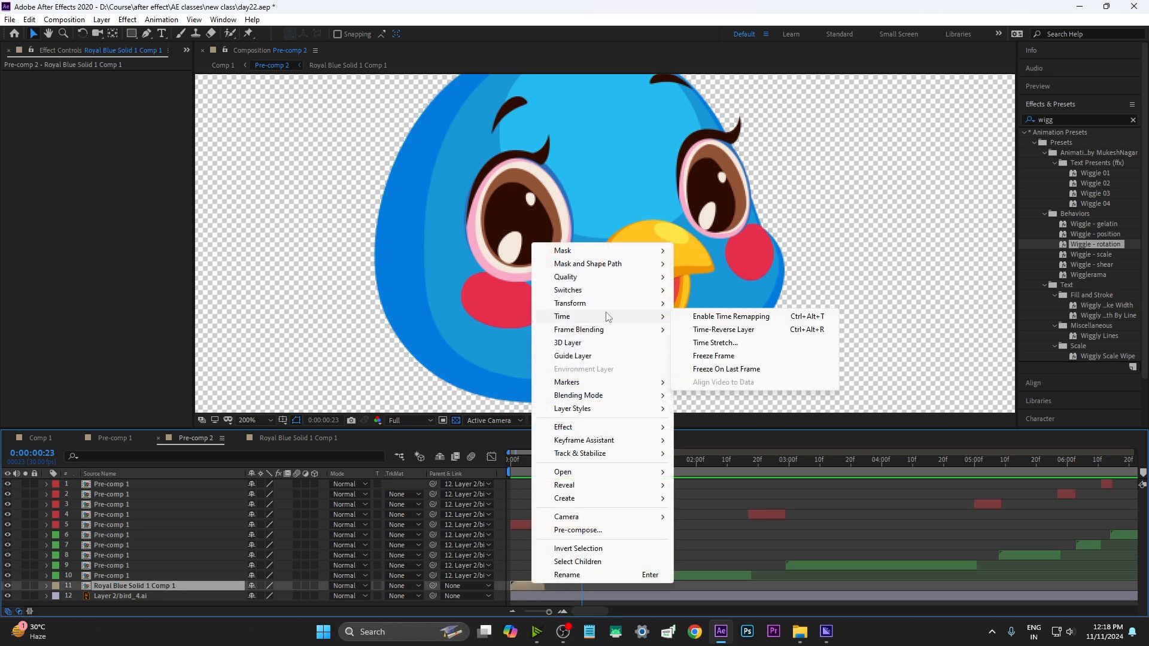
pyautogui.click(742, 317)
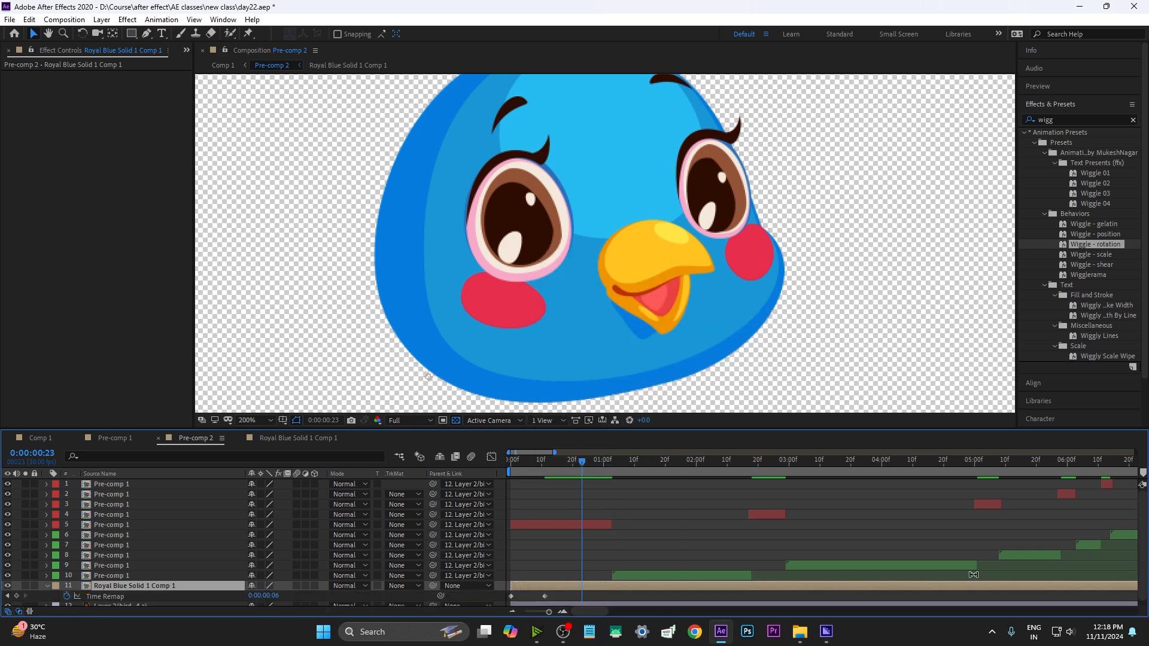
pyautogui.press('Home')
pyautogui.press('space')
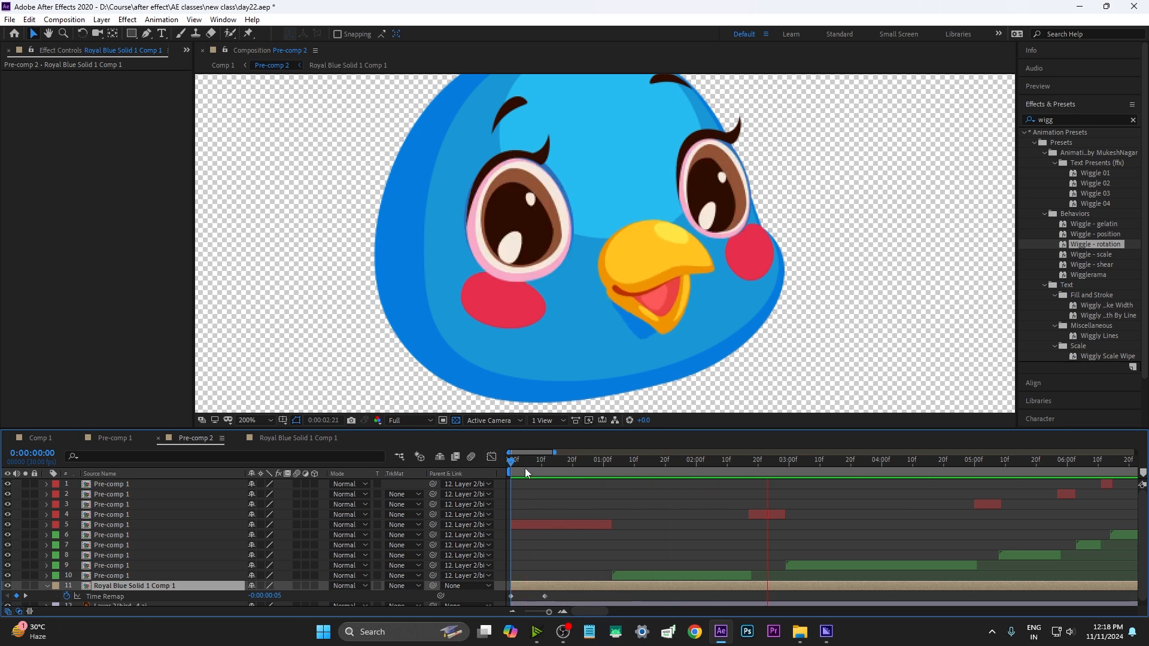
pyautogui.press('space')
# Add the expression loopOut('cycle') to the Time Remap property of Royal Blue Solid 1 Comp 1 and play back the looping blink.
pyautogui.keyDown('alt'); pyautogui.click(67, 597); pyautogui.keyUp('alt')
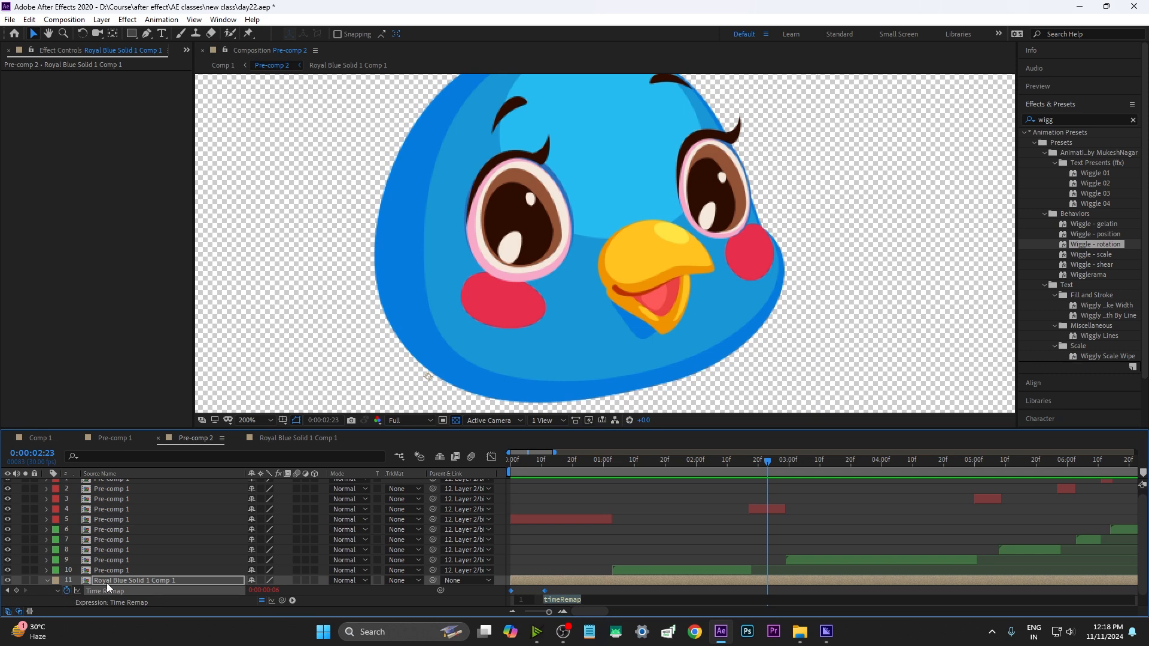
pyautogui.write("loopOut('cycle')")
pyautogui.click(515, 504)
pyautogui.press('space')
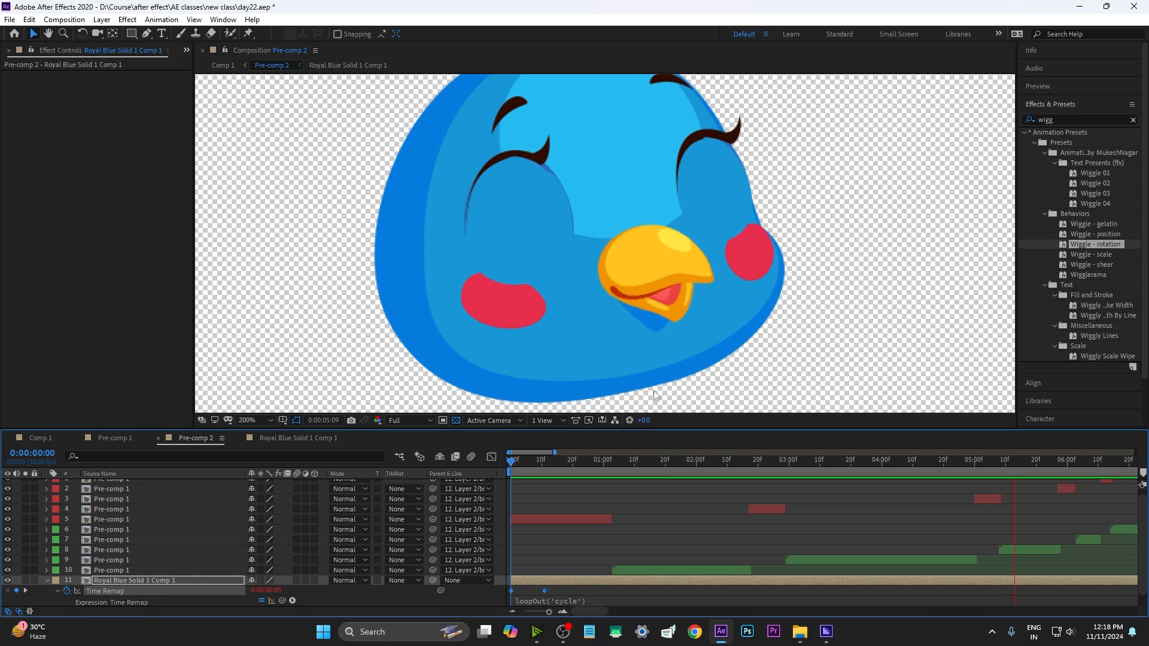
# Set the duration of the Royal Blue Solid 1 Comp 1 composition to 30 frames.
pyautogui.doubleClick(146, 582)
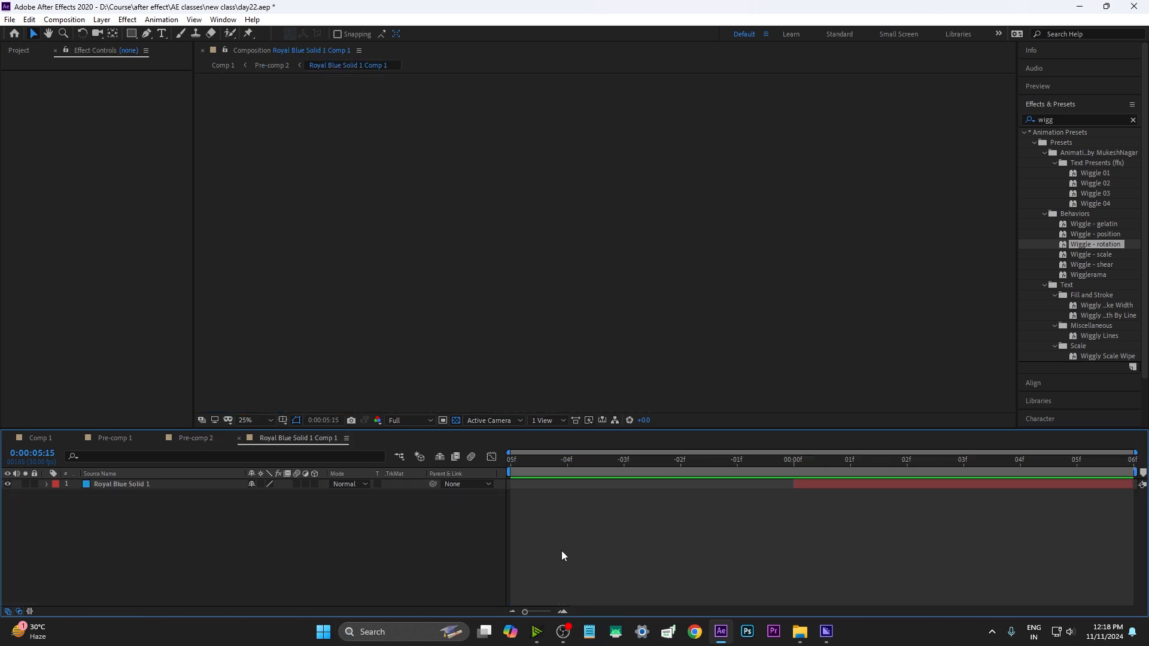
pyautogui.click(624, 460)
pyautogui.rightClick(618, 542)
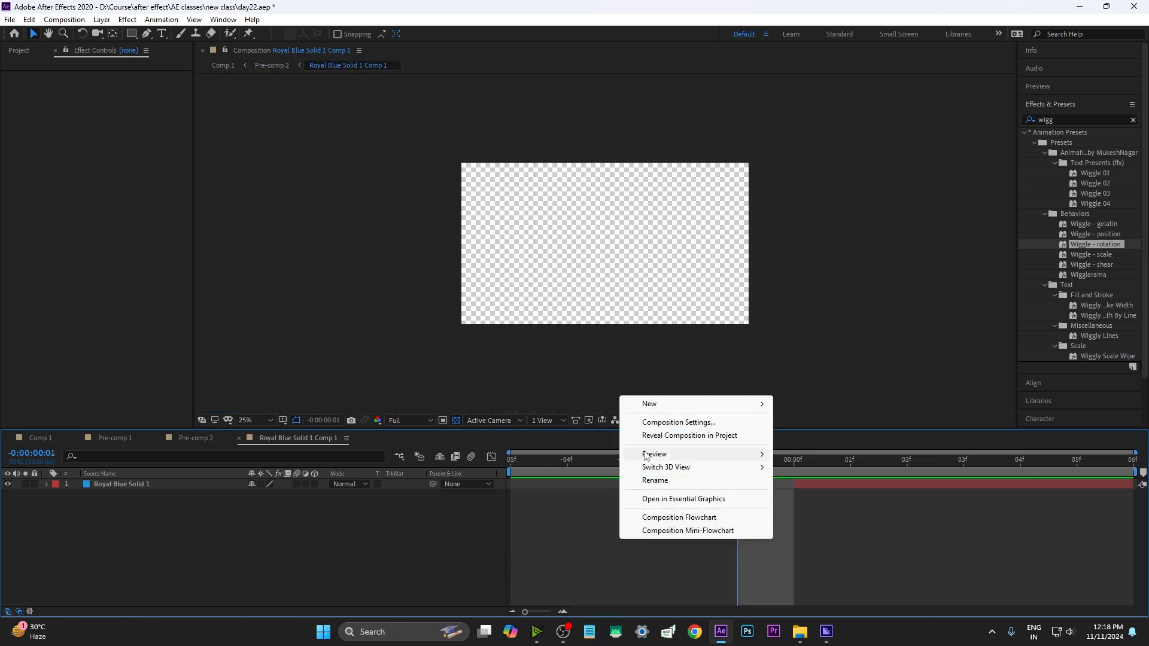
pyautogui.click(659, 421)
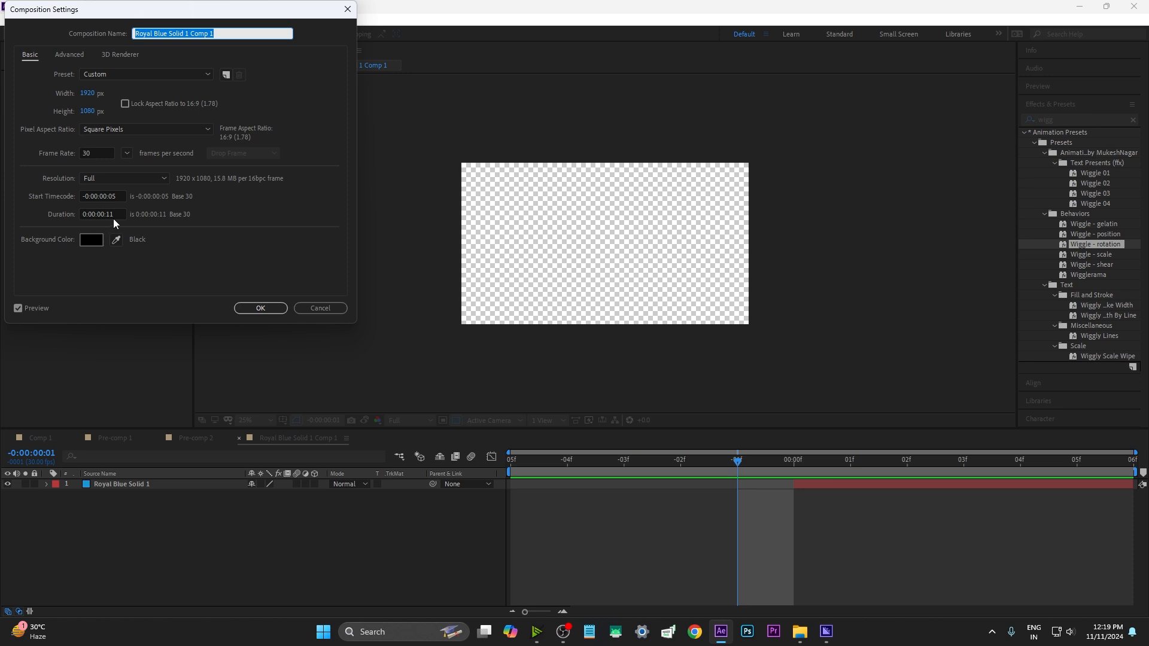
pyautogui.moveTo(115, 214); pyautogui.dragTo(108, 214)
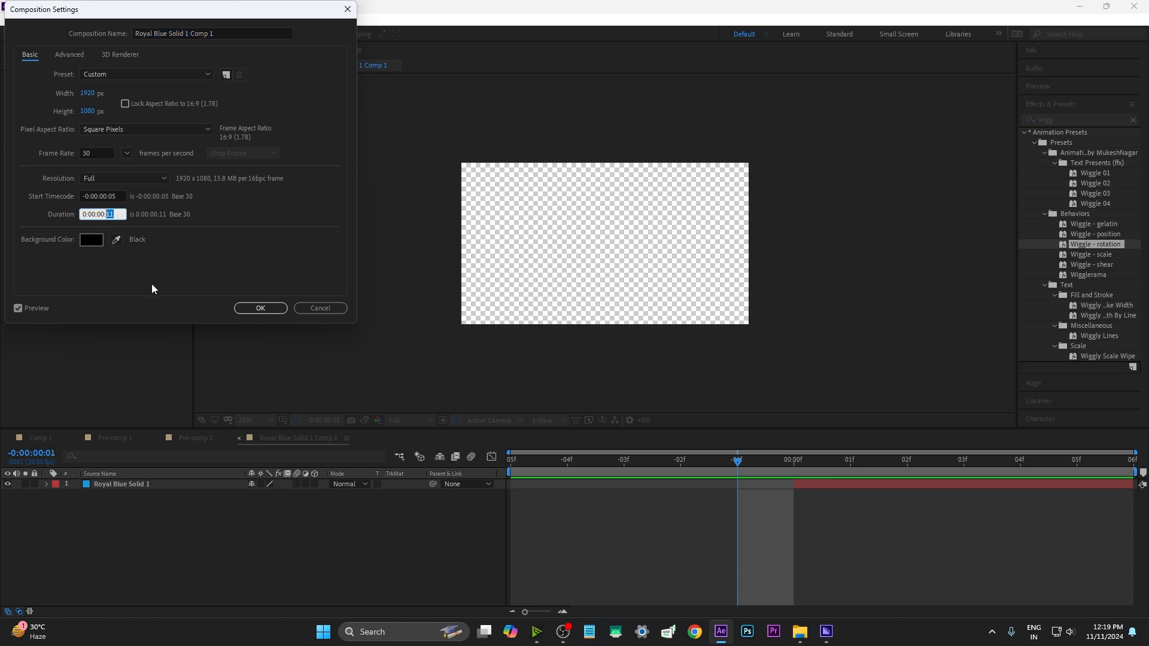
pyautogui.write('30')
pyautogui.click(260, 308)
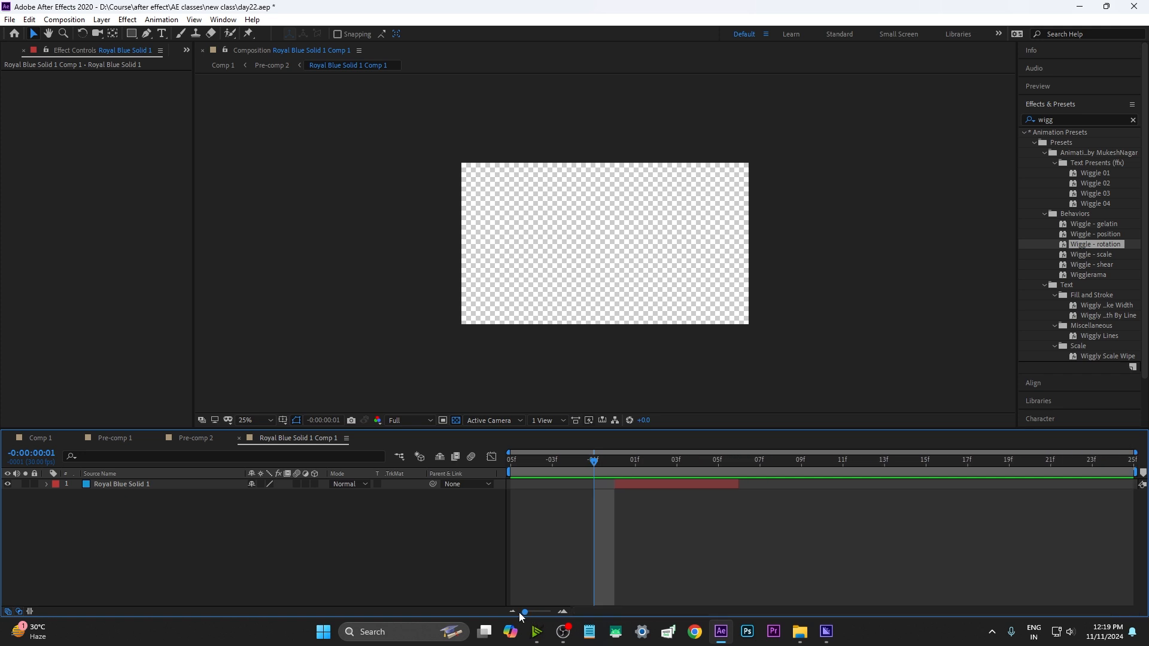
# Move the Royal Blue Solid 1 layer to start at frame 8 within its composition and play back the blink timing.
pyautogui.moveTo(607, 469); pyautogui.dragTo(787, 484)
pyautogui.moveTo(677, 486); pyautogui.dragTo(835, 486)
pyautogui.press('Home')
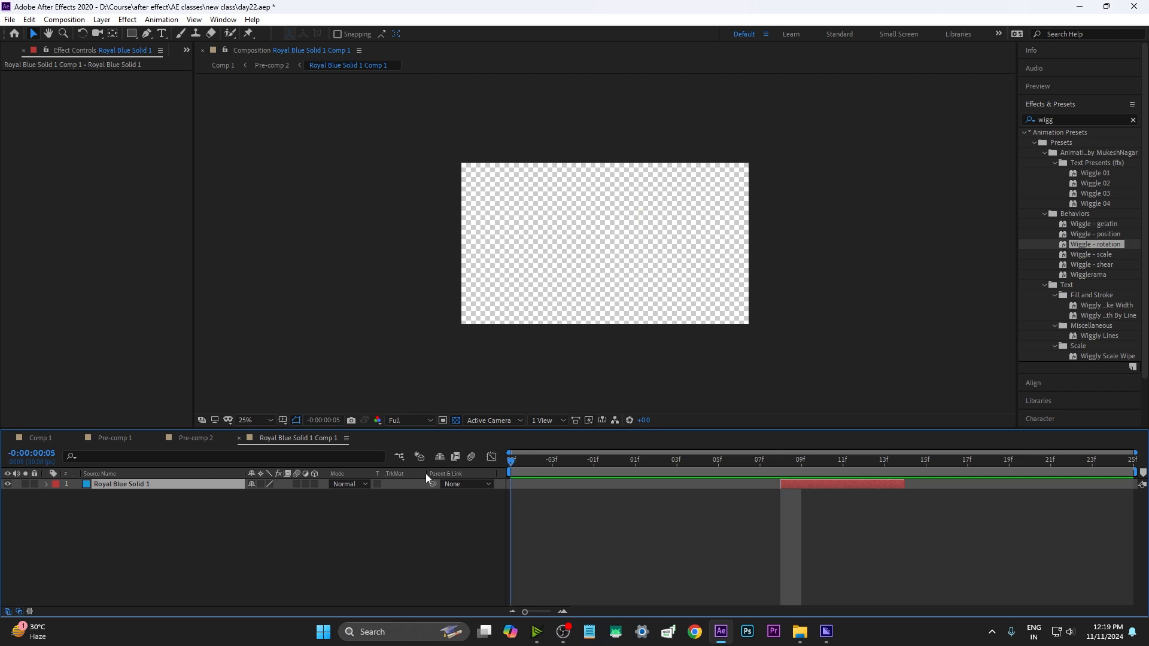
pyautogui.press('space')
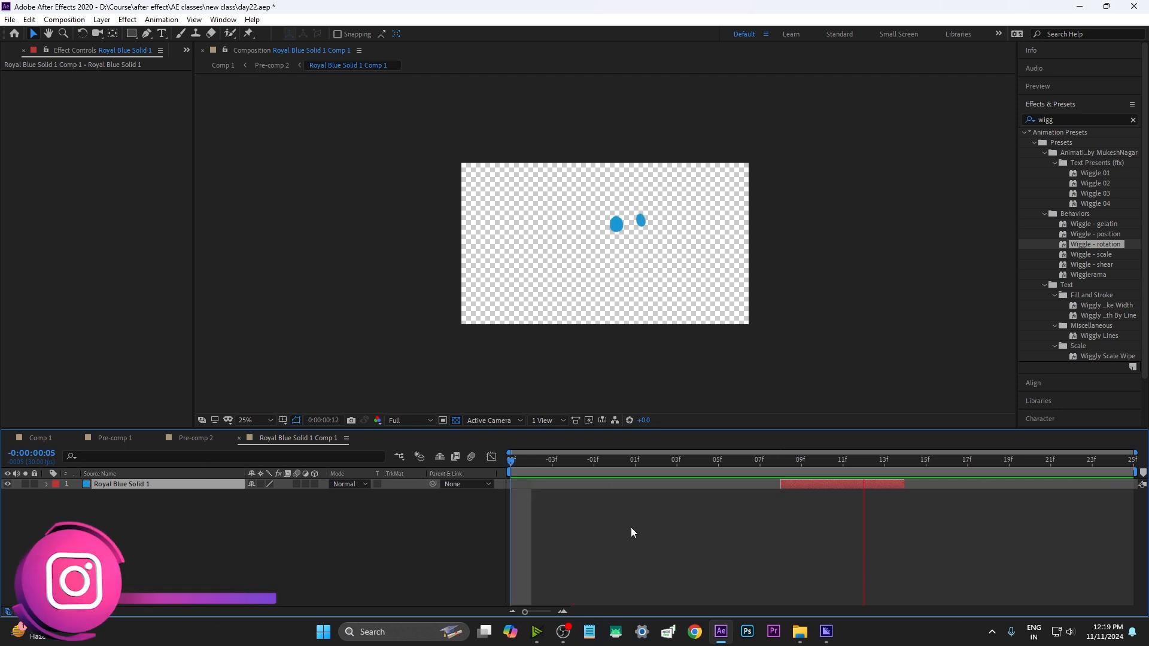
pyautogui.press('space')
# Extend the Royal Blue Solid 1 Comp 1 composition to 2 seconds and move the Royal Blue Solid 1 layer to its start.
pyautogui.rightClick(698, 514)
pyautogui.click(742, 431)
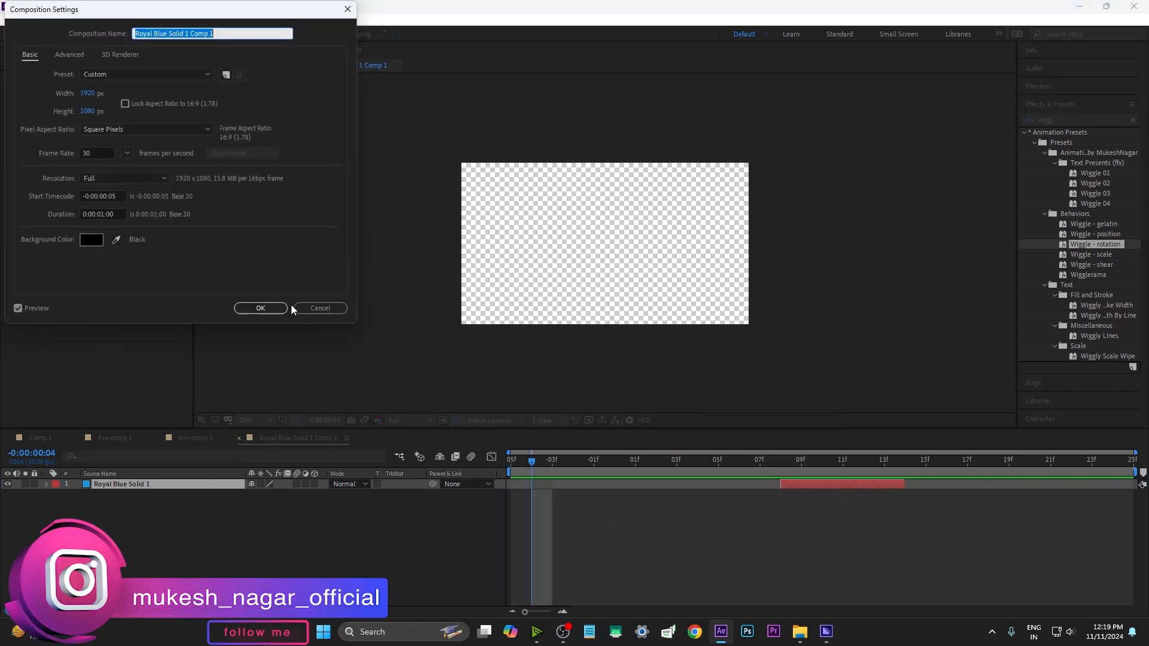
pyautogui.click(291, 306)
pyautogui.moveTo(728, 490); pyautogui.dragTo(498, 472)
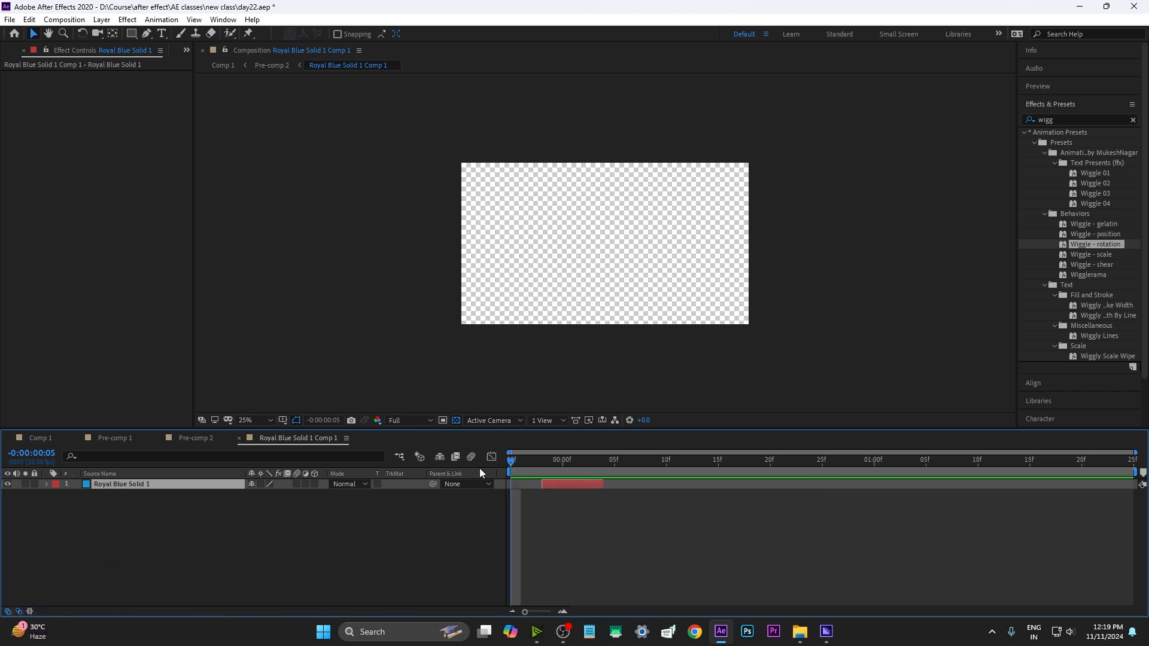
pyautogui.press('[')
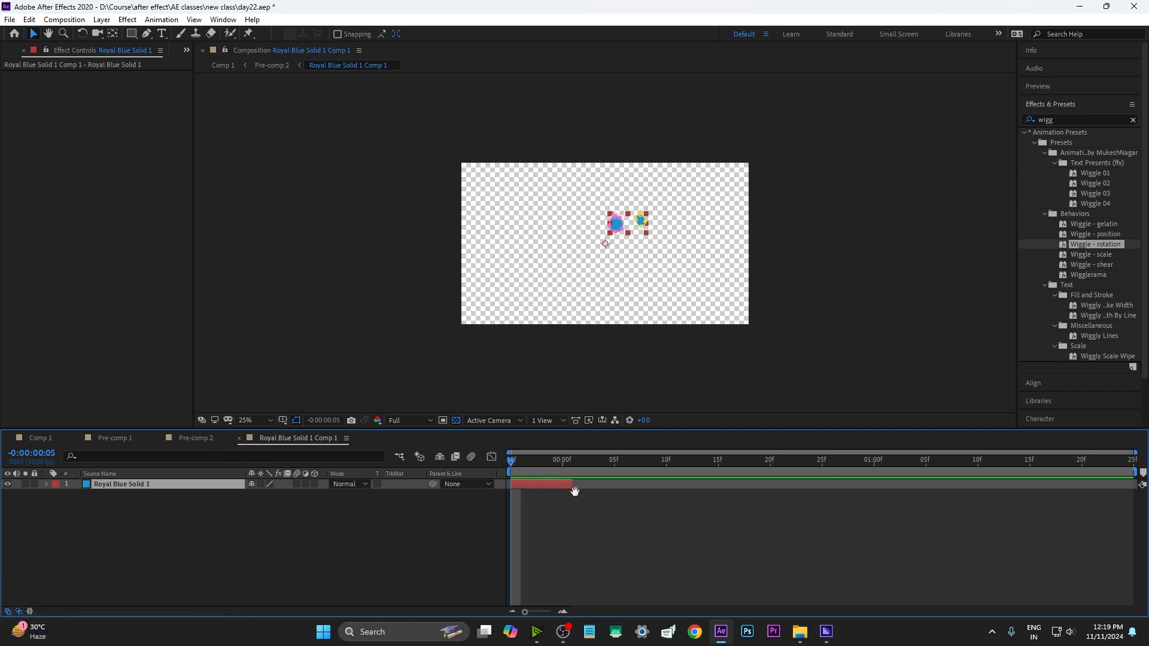
# Play back the blink in its own composition and in the full bird animation in Comp 1.
pyautogui.press('space')
pyautogui.click(41, 439)
pyautogui.click(117, 442)
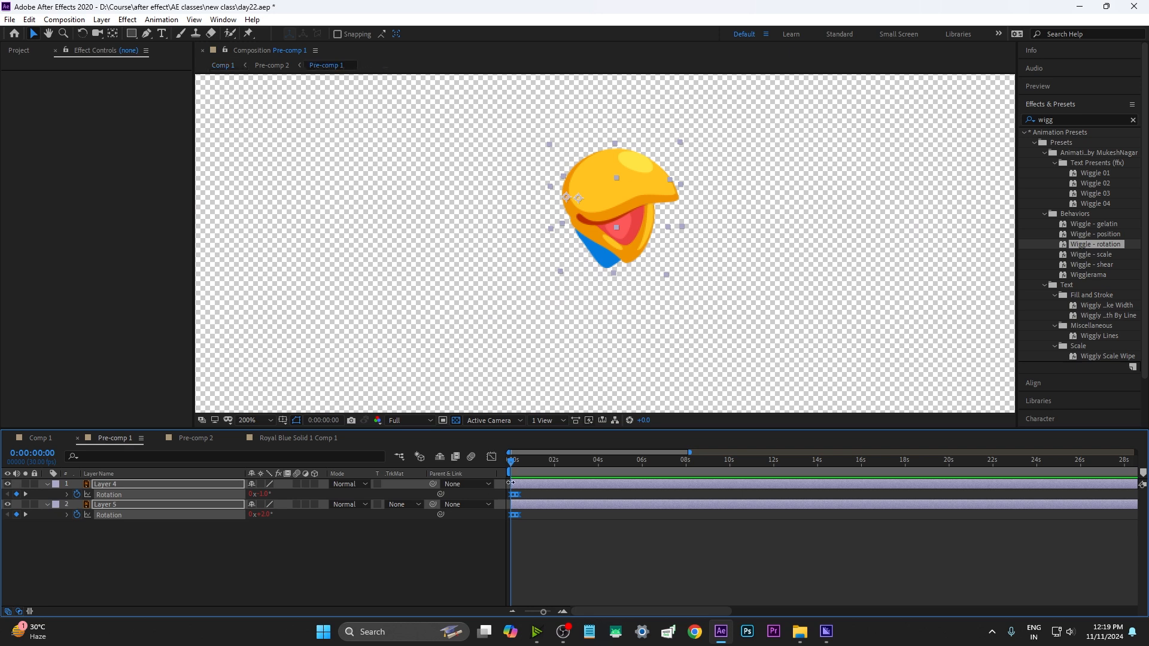
pyautogui.click(41, 438)
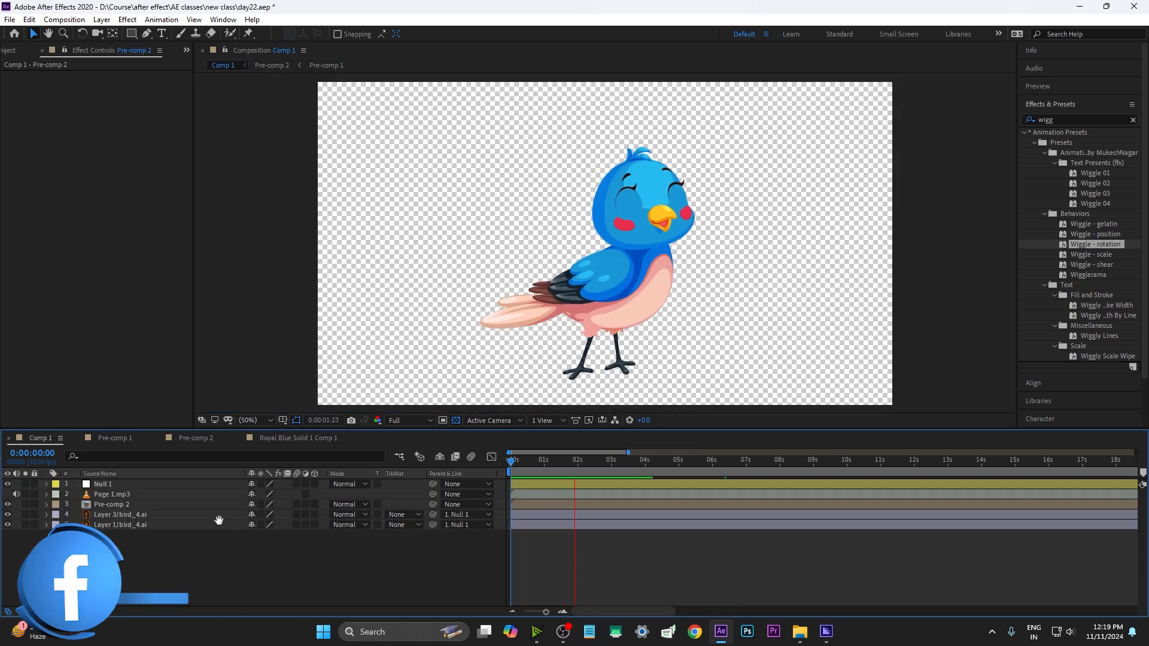
# In Pre-comp 2, remove the time remapping from Royal Blue Solid 1 Comp 1 and enable Time Remapping on it again.
pyautogui.doubleClick(135, 504)
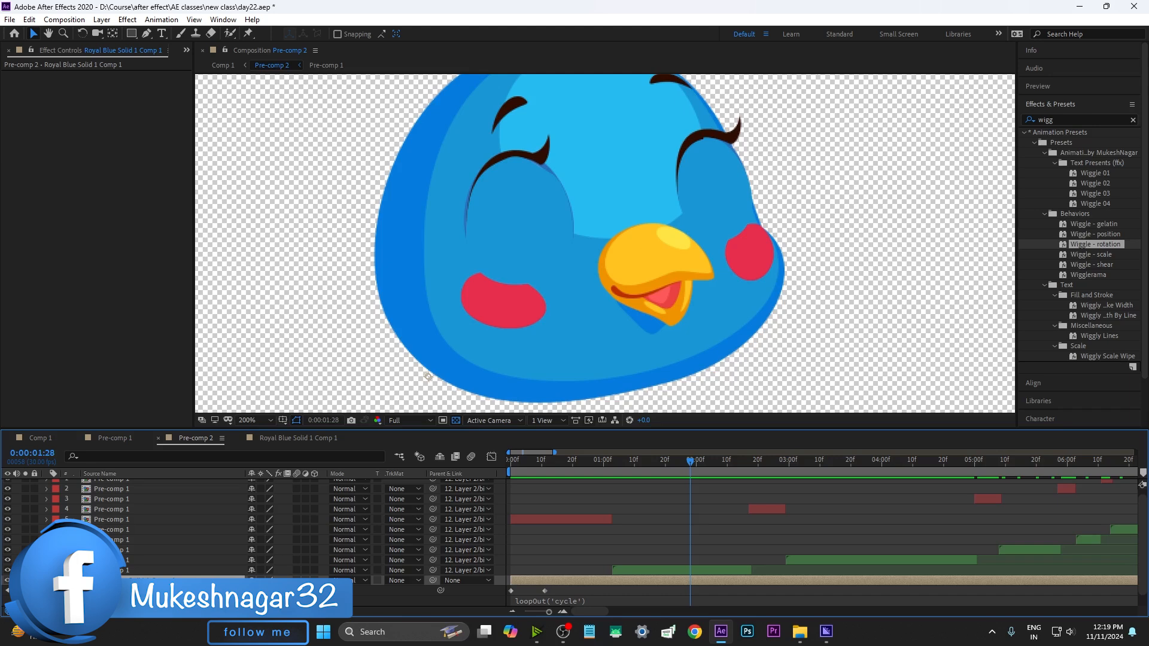
pyautogui.click(94, 591)
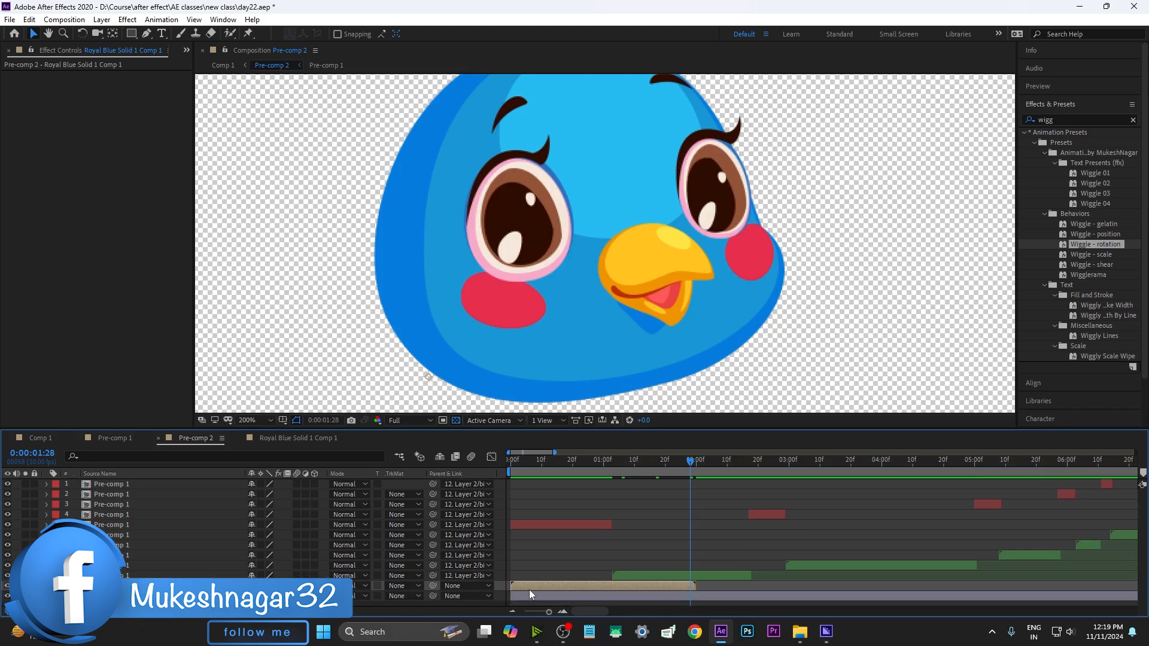
pyautogui.rightClick(673, 585)
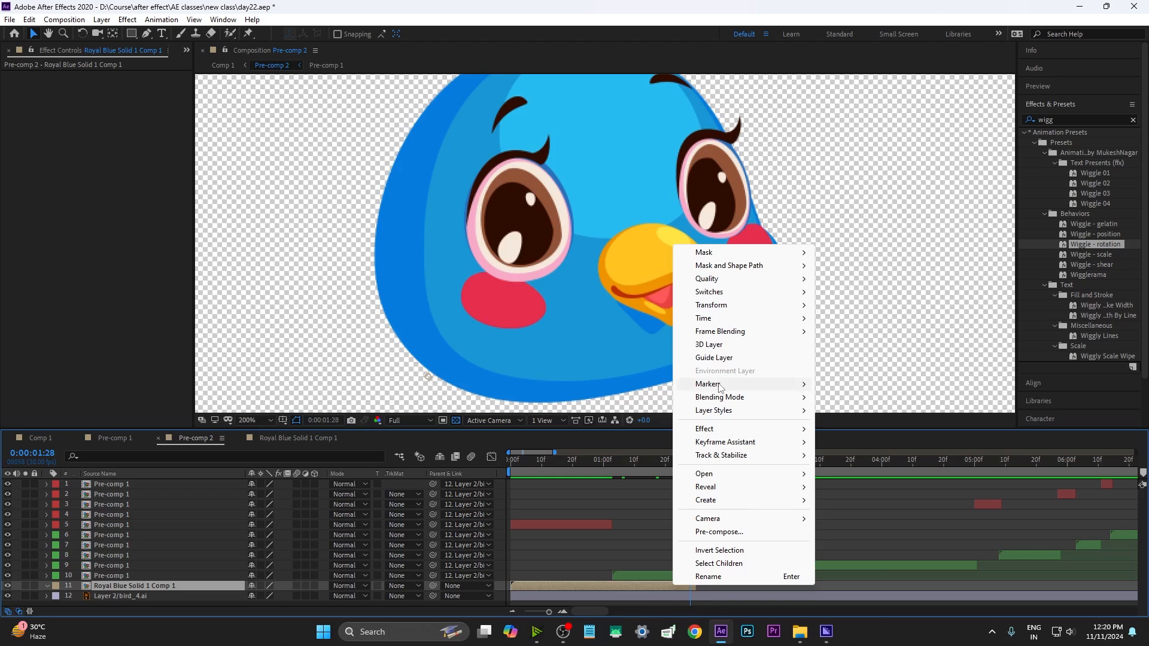
pyautogui.moveTo(723, 319)
pyautogui.click(829, 319)
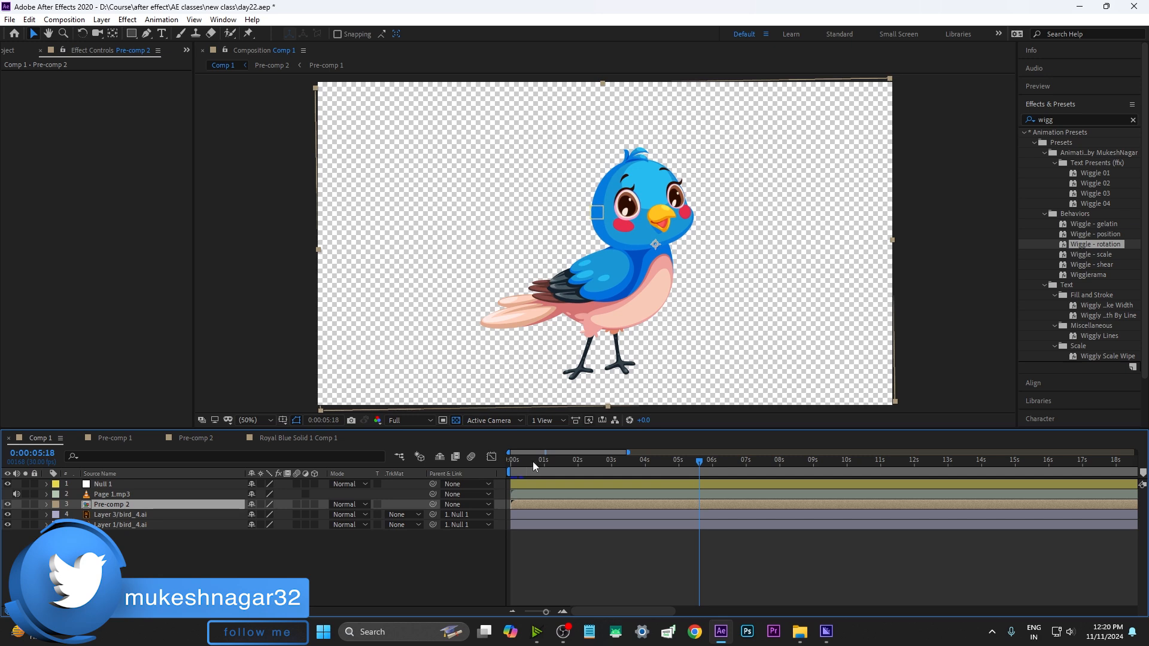
# Play back Comp 1 from the first frame to review the bird's slower blink together with the beak and head motion.
pyautogui.click(511, 461)
pyautogui.click(408, 553)
pyautogui.press('space')
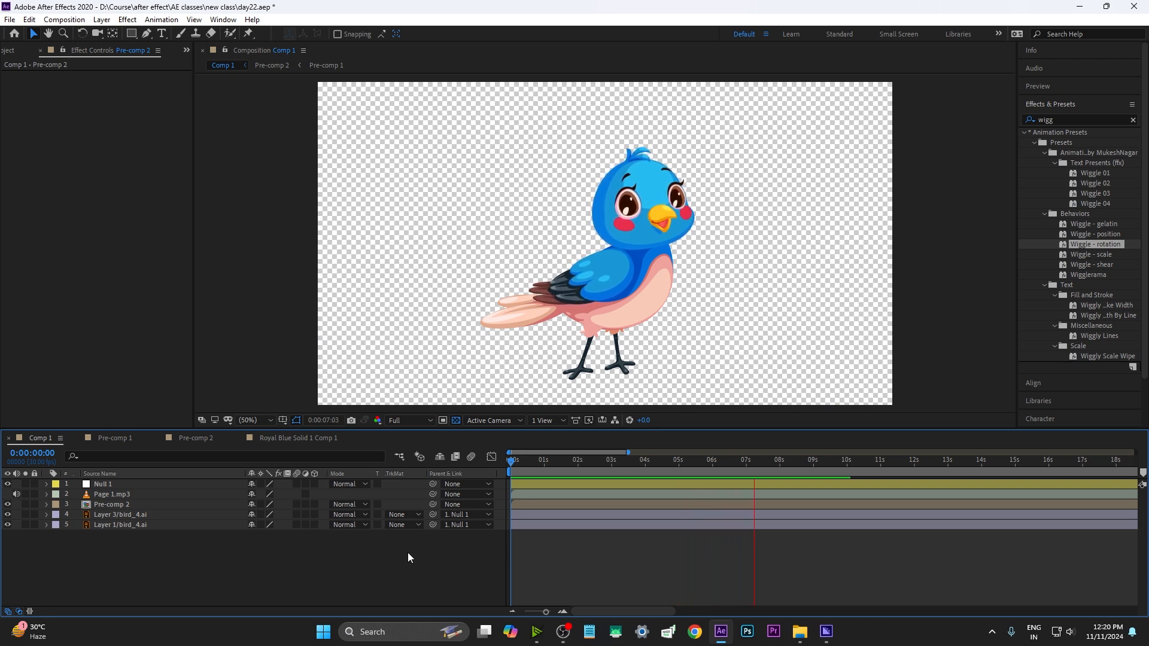
pyautogui.press('space')
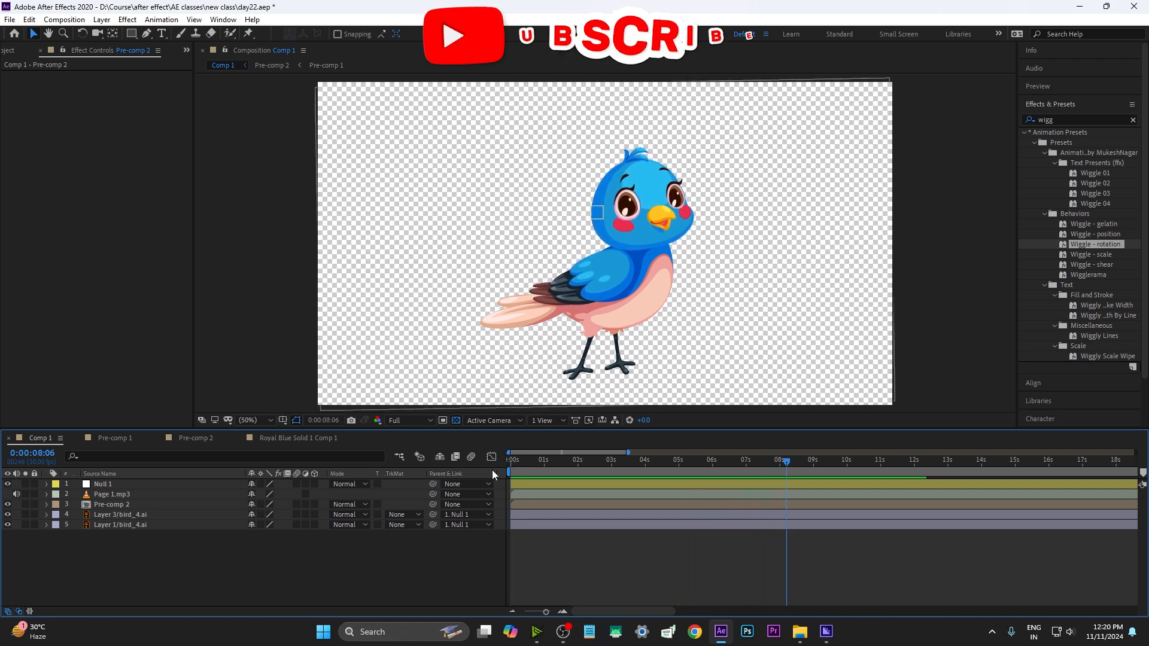
pyautogui.press('Home')
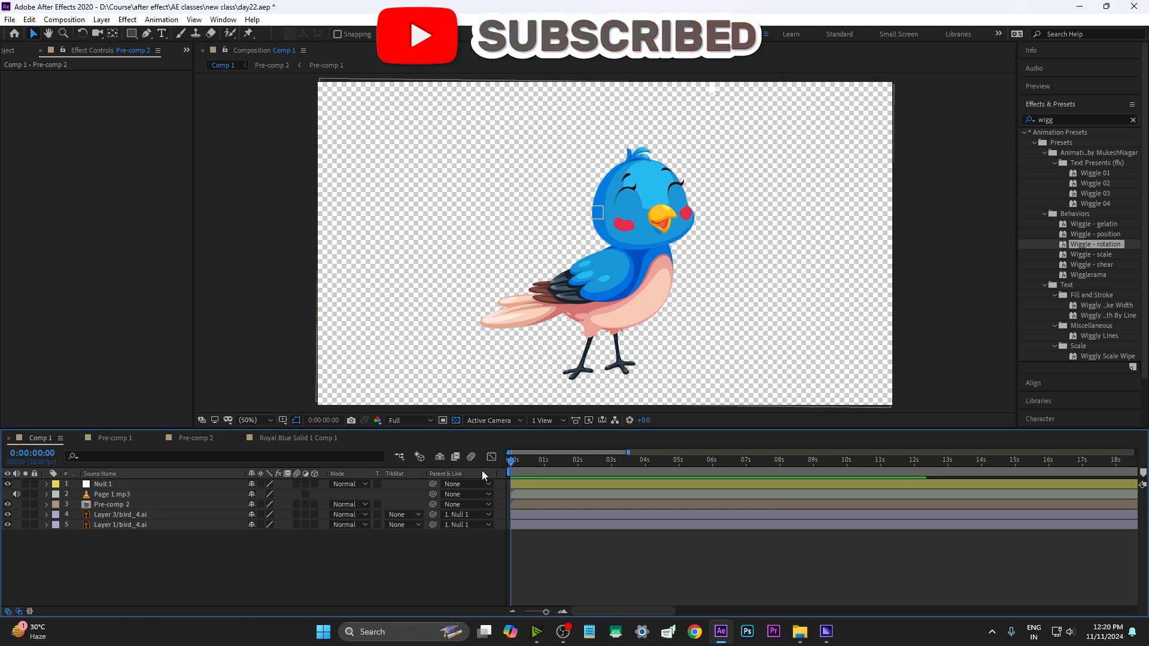
pyautogui.press('space')
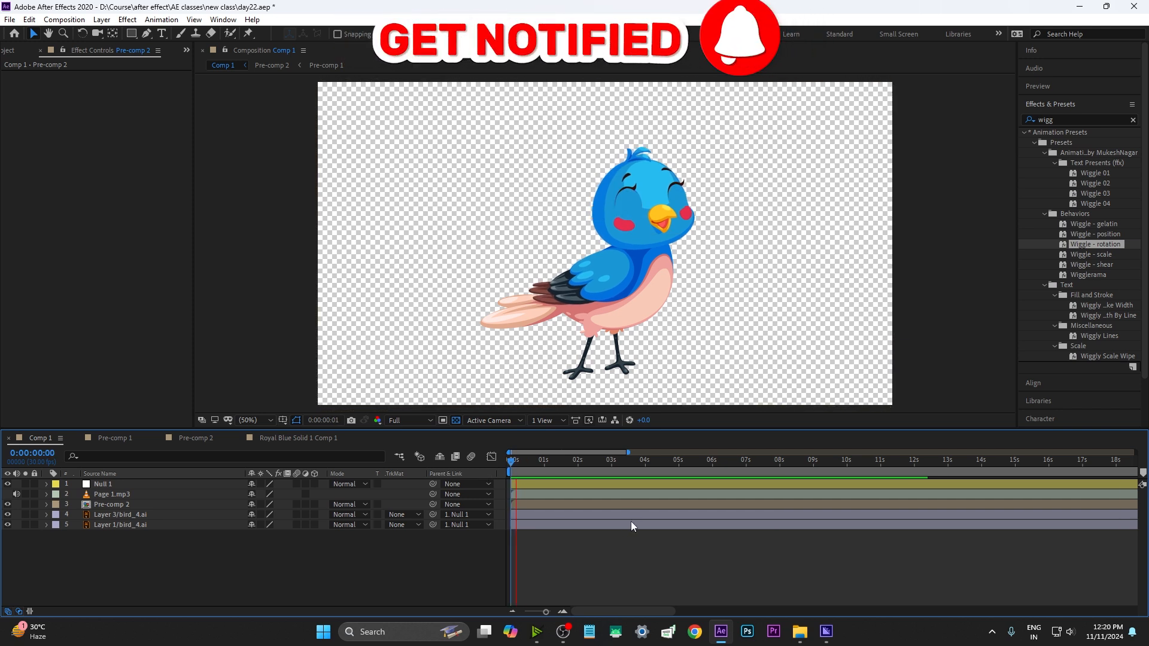
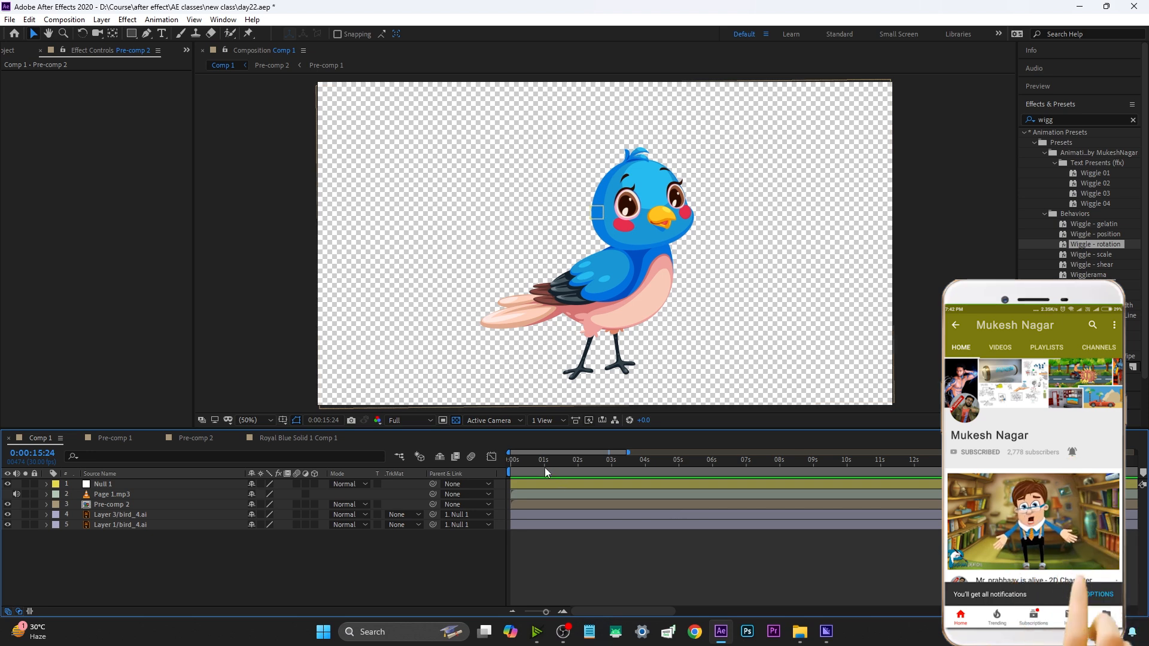
# Place composition marker 1 at the one-second mark of Comp 1 and return to the first frame.
pyautogui.moveTo(544, 466)
pyautogui.mouseDown()
pyautogui.moveTo(503, 463)
pyautogui.moveTo(557, 467)
pyautogui.moveTo(493, 480)
pyautogui.moveTo(545, 483)
pyautogui.mouseUp()
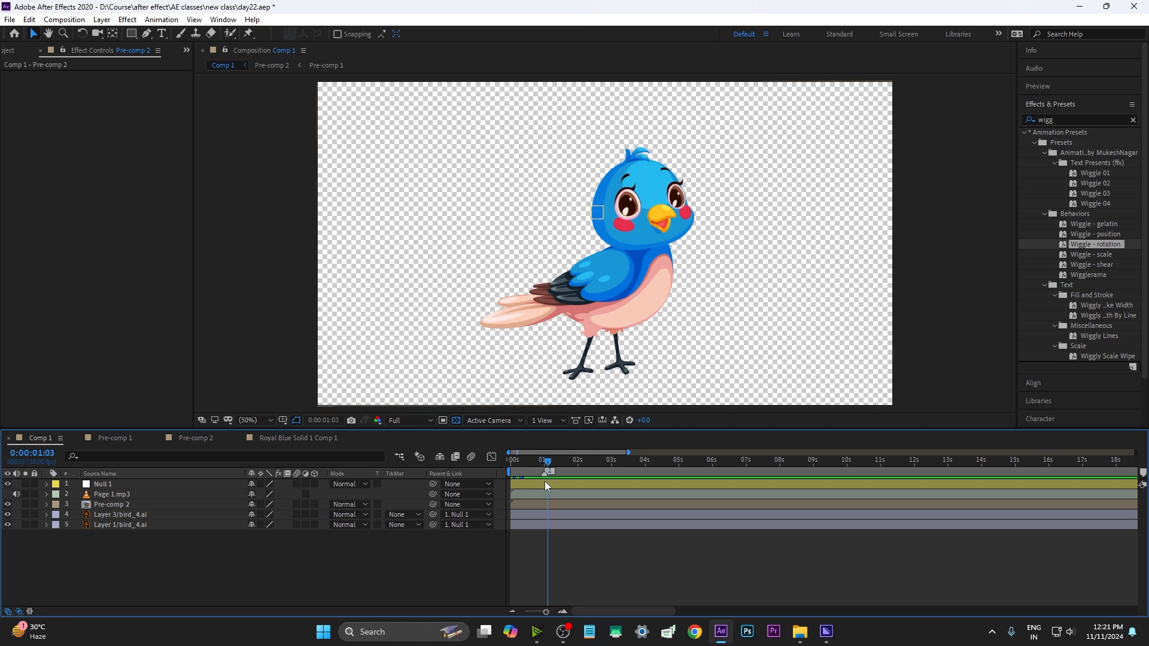
pyautogui.moveTo(545, 479); pyautogui.dragTo(487, 485)
# Try moving Null 1 in Comp 1 to test which bird layers follow it, and undo the move.
pyautogui.click(115, 494)
pyautogui.click(109, 486)
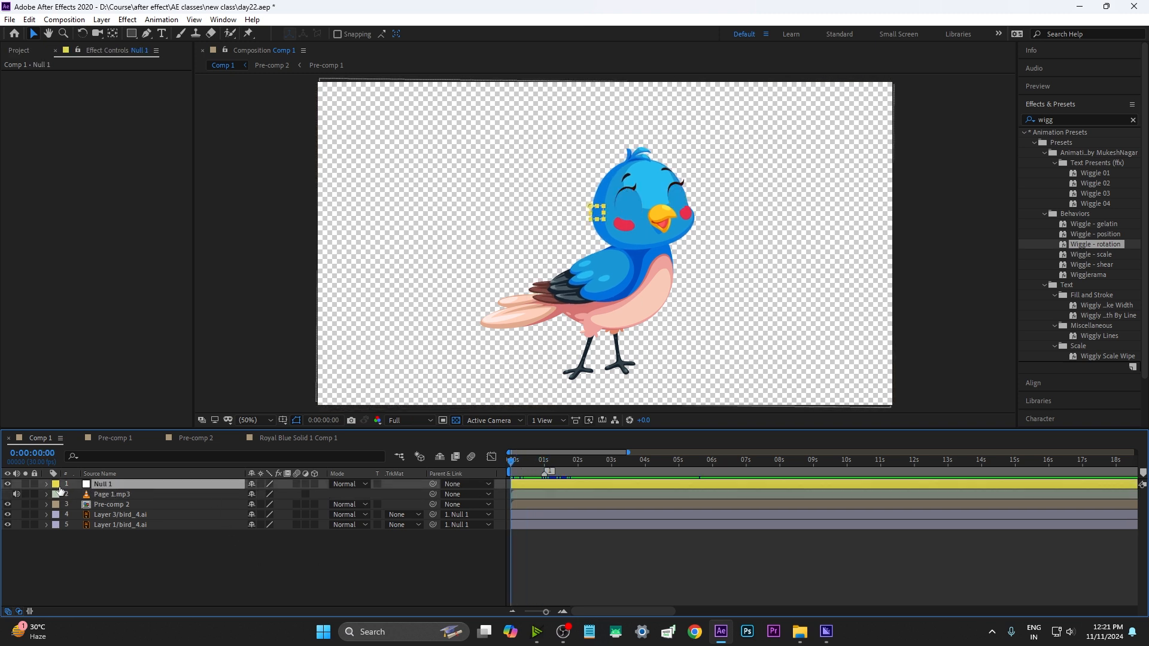
pyautogui.moveTo(598, 220); pyautogui.dragTo(595, 242)
pyautogui.hotkey('ctrl', 'z')
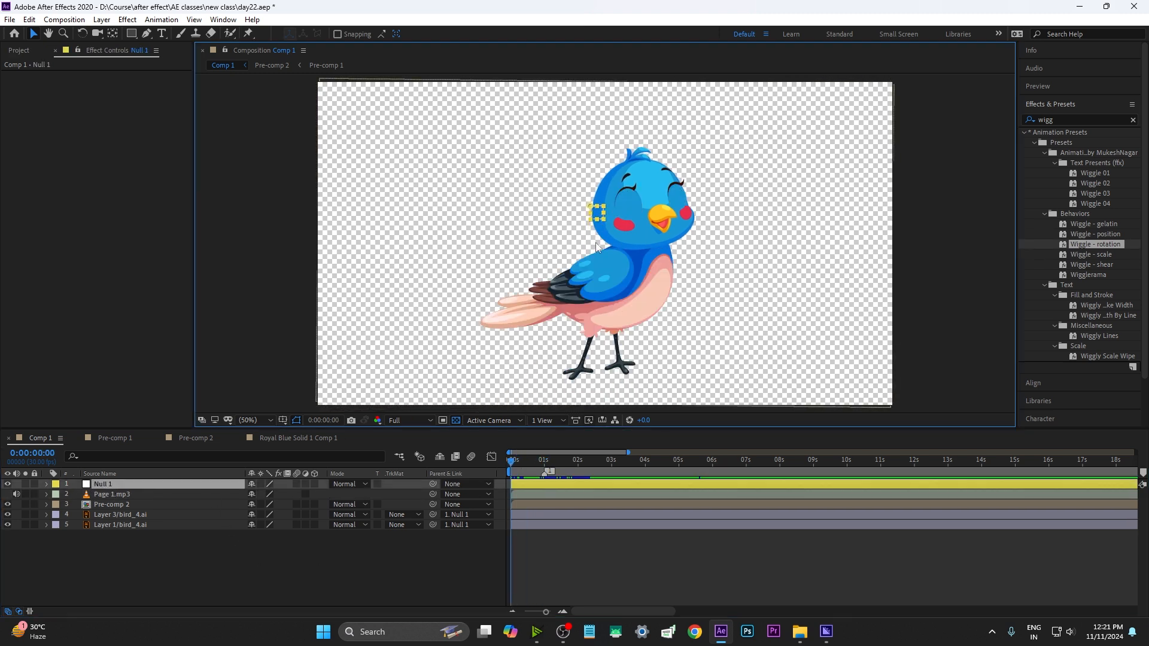
# Parent Pre-comp 2 to Null 1, test the link by moving the null, and undo the test move.
pyautogui.click(122, 504)
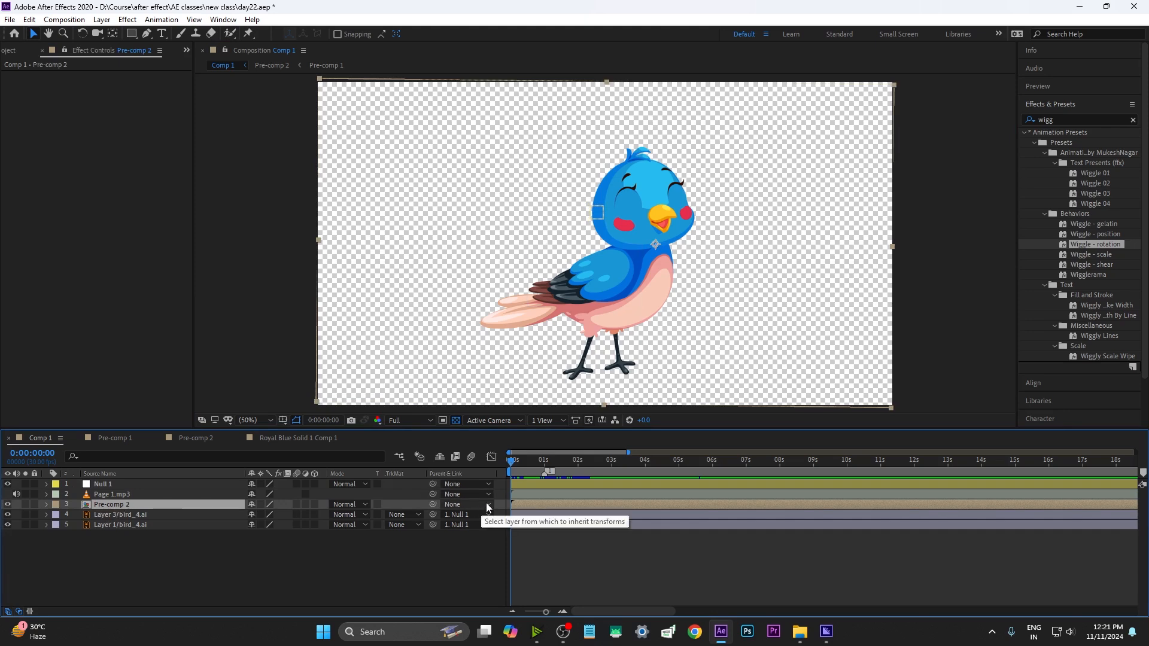
pyautogui.moveTo(432, 505); pyautogui.dragTo(295, 544)
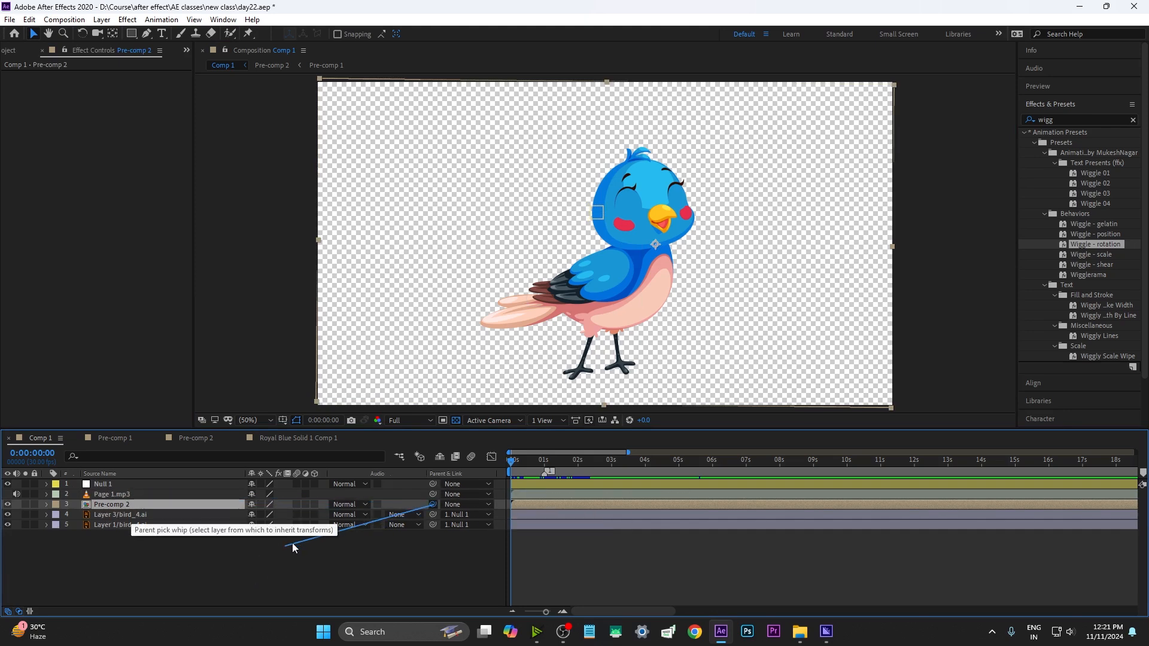
pyautogui.click(486, 506)
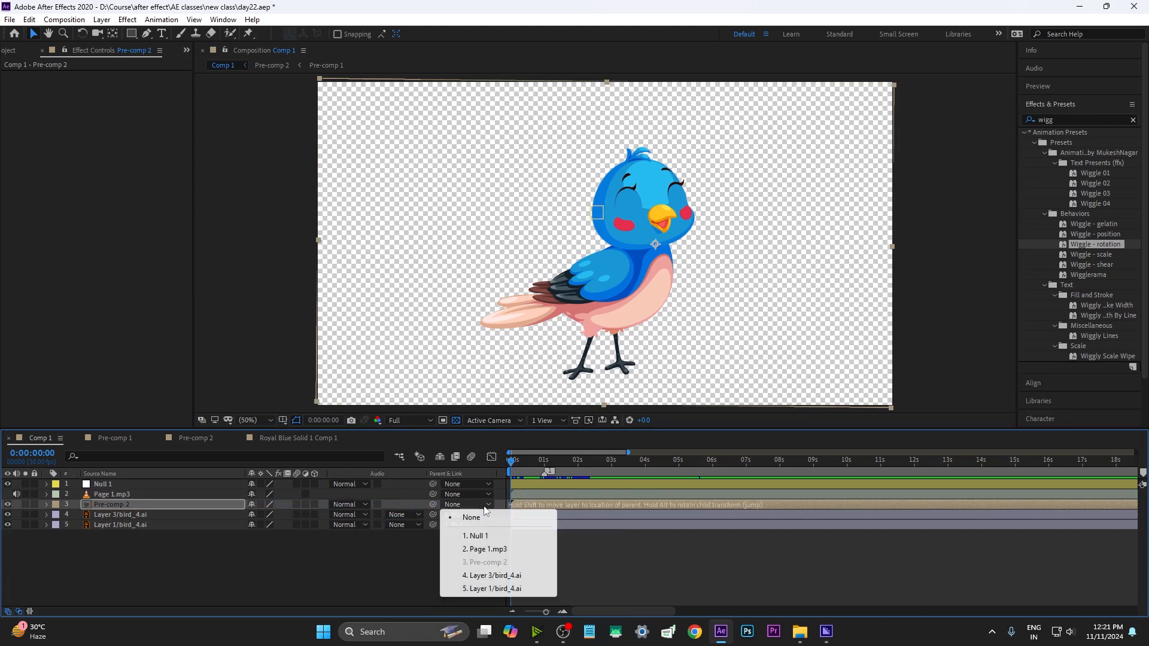
pyautogui.click(494, 537)
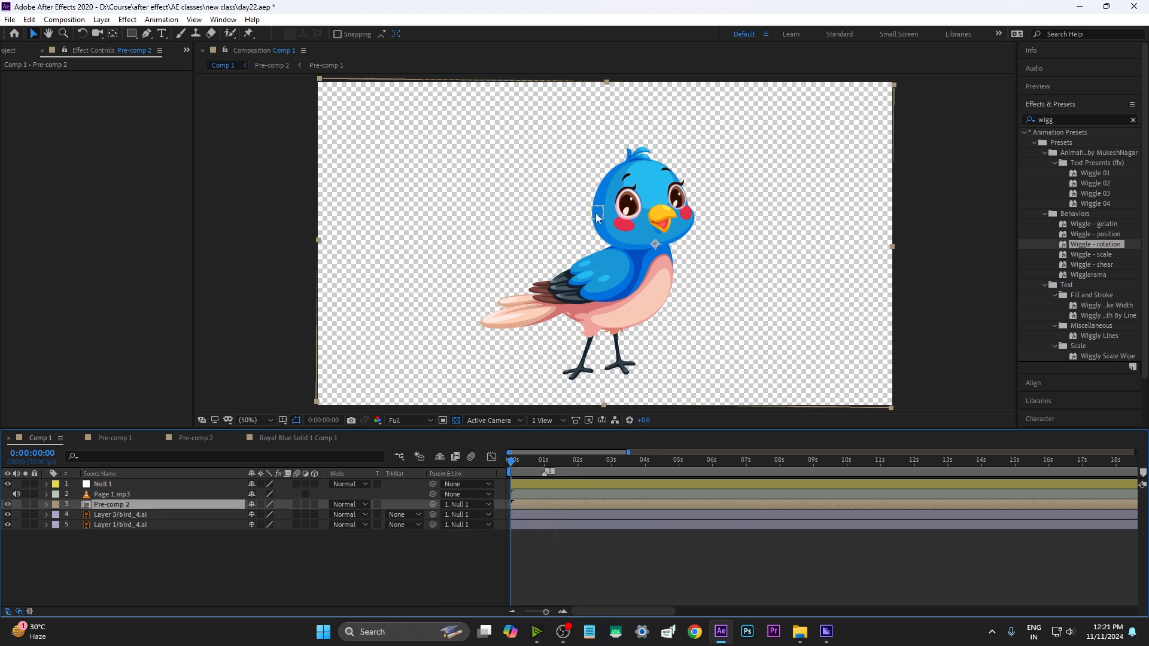
pyautogui.moveTo(599, 217); pyautogui.dragTo(511, 228)
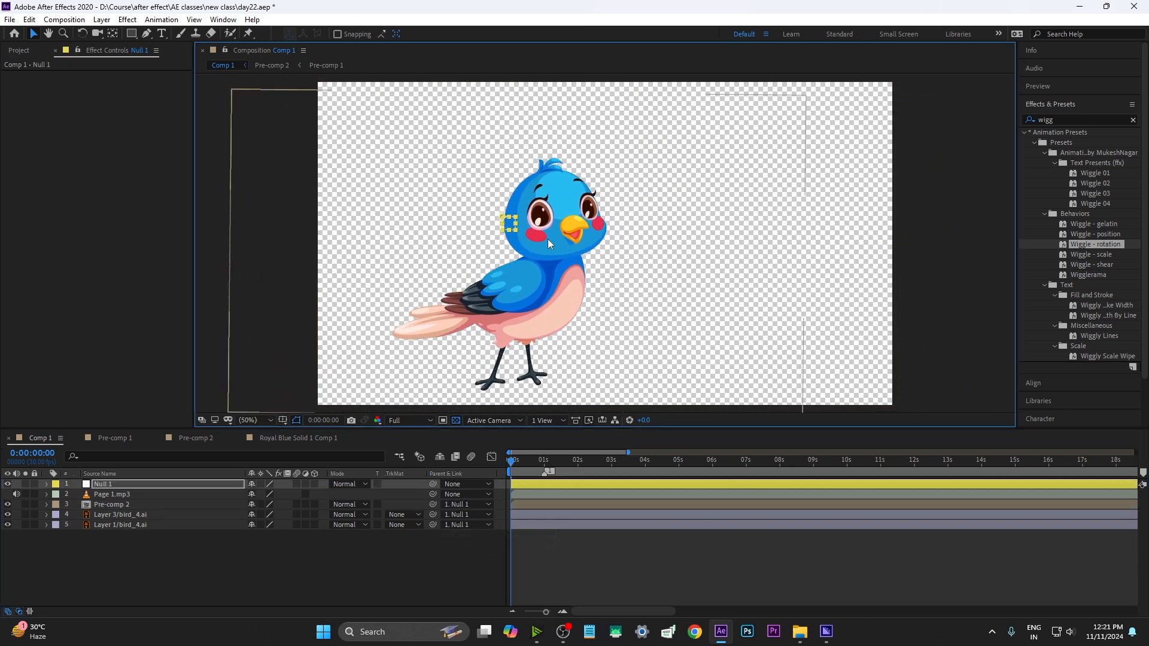
pyautogui.hotkey('ctrl', 'z')
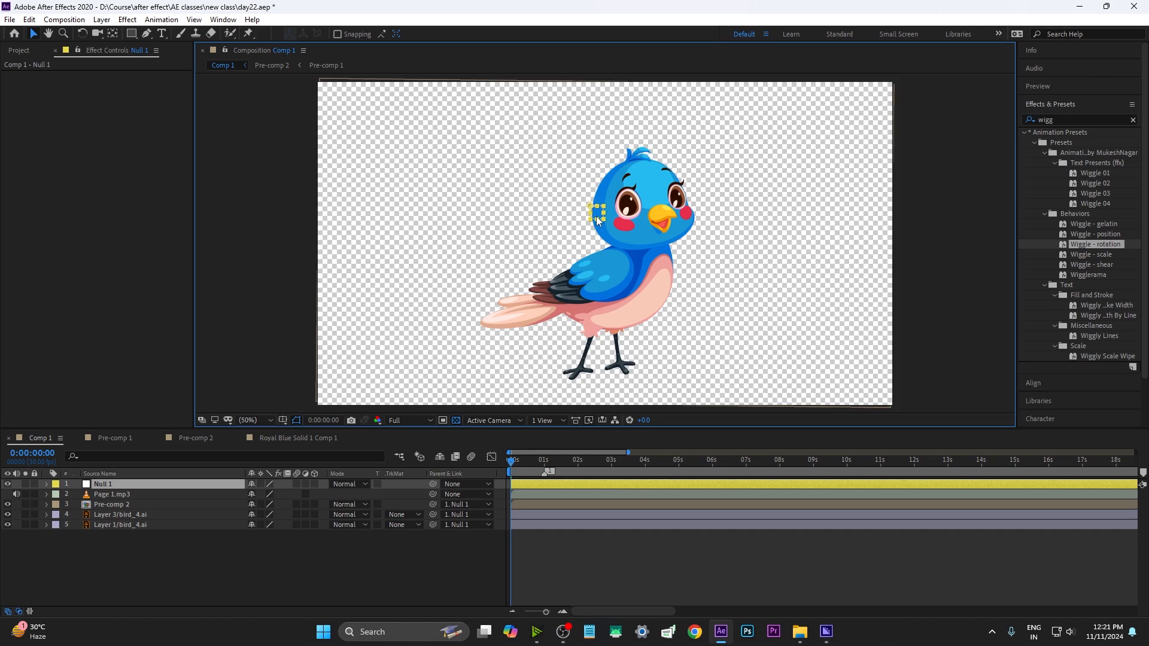
# Keyframe Null 1's Position from off-screen at -354, 550 on frame 0 to 938, 500 at 1 second.
pyautogui.moveTo(597, 221); pyautogui.dragTo(206, 261)
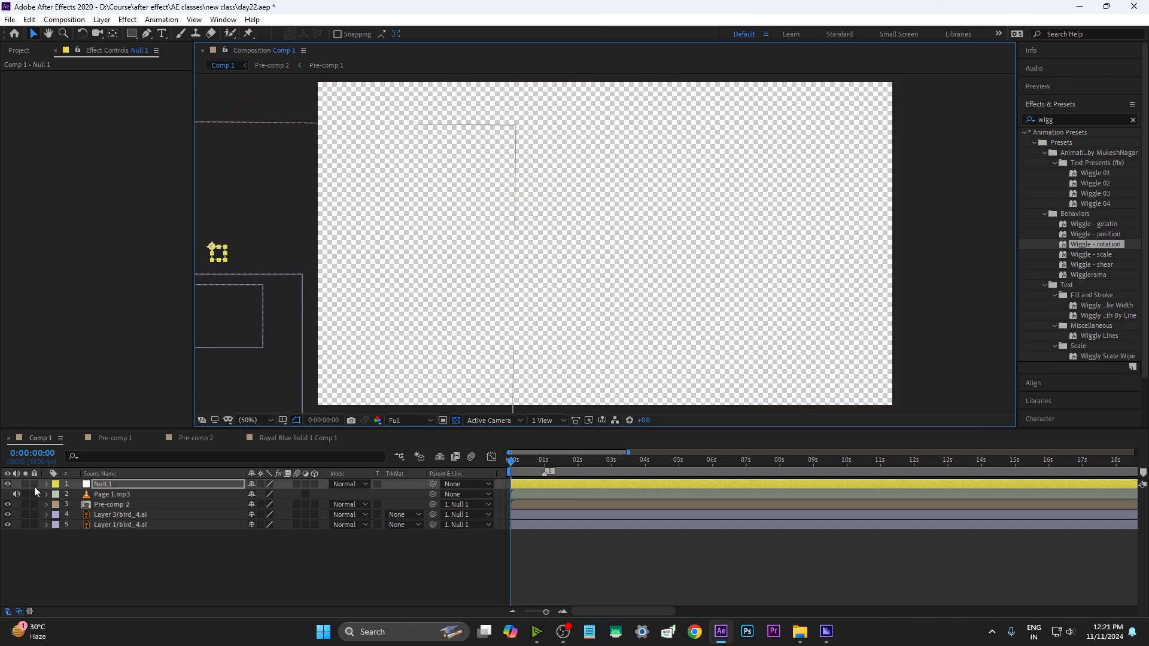
pyautogui.press('p')
pyautogui.click(77, 495)
pyautogui.press('1')
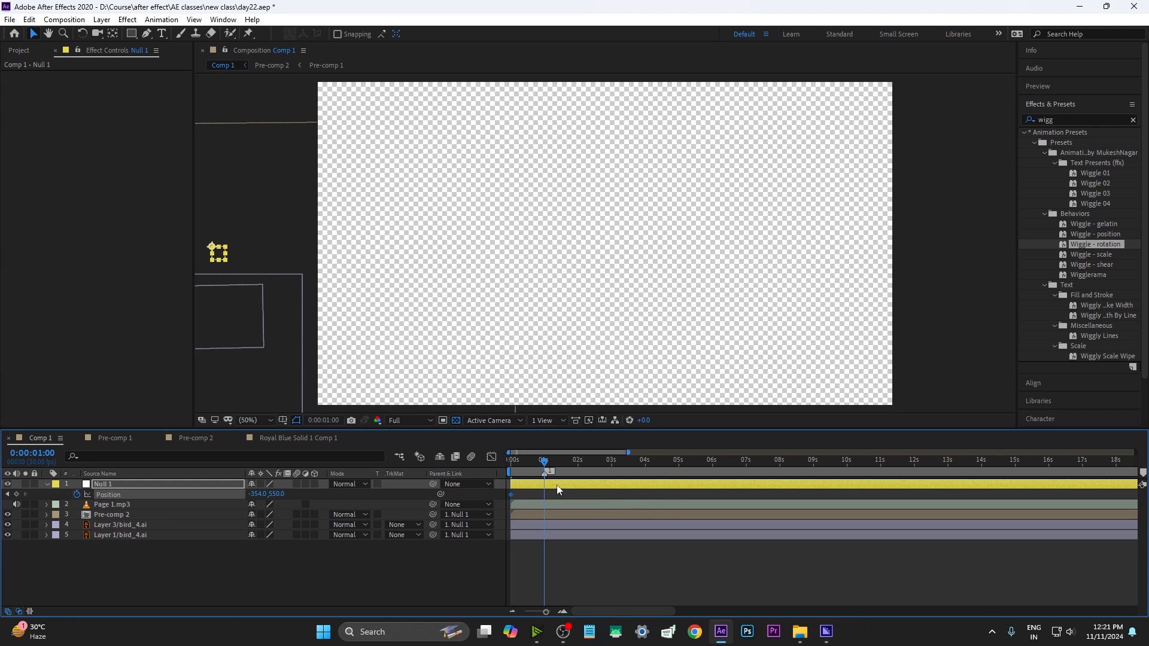
pyautogui.moveTo(219, 252); pyautogui.dragTo(607, 242)
# Apply Easy Ease to both Null 1 position keyframes and play back the bird's entrance.
pyautogui.moveTo(559, 495); pyautogui.dragTo(494, 494)
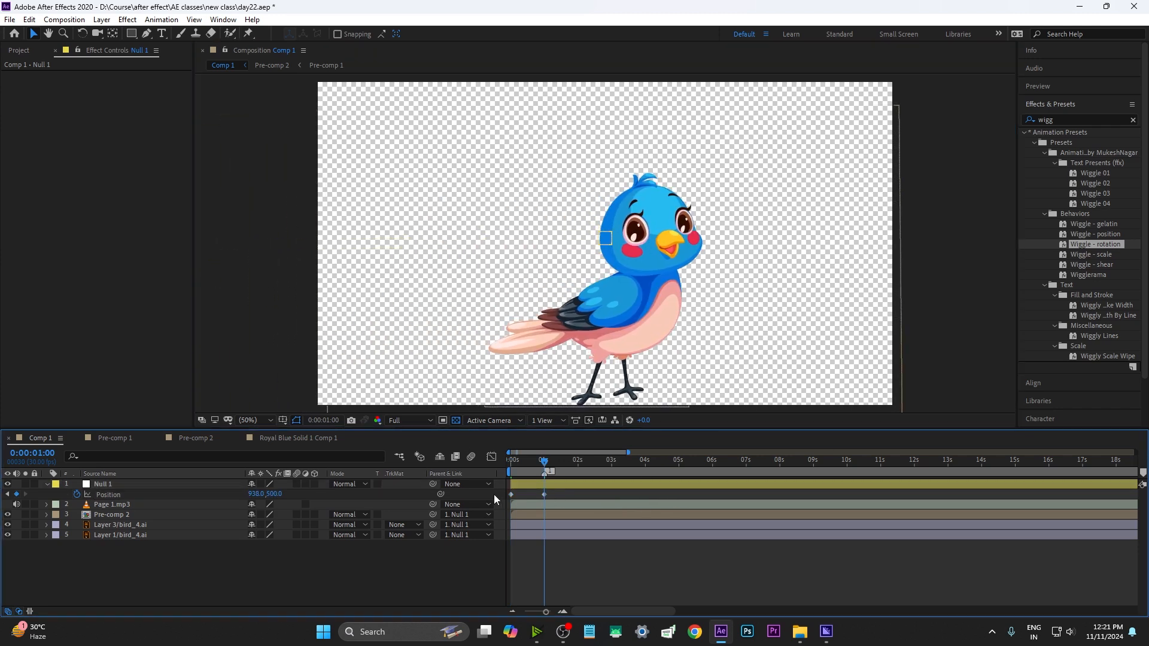
pyautogui.press('F9')
pyautogui.press('space')
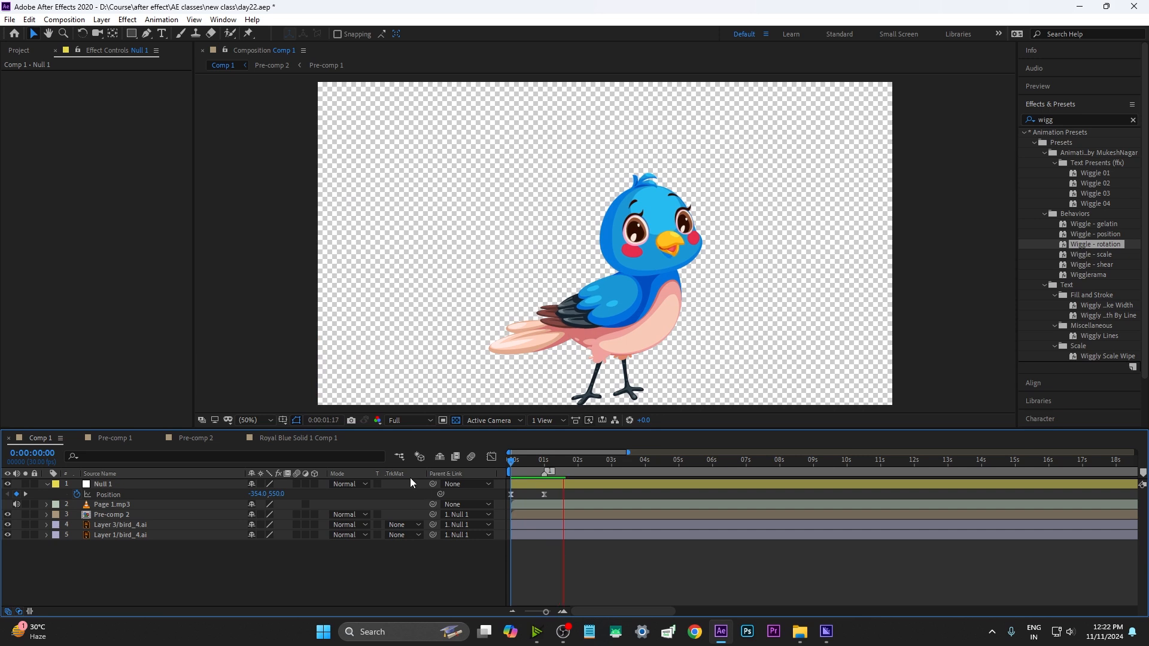
# Turn off the transparency grid and play back the bird's entrance against the black background.
pyautogui.click(455, 421)
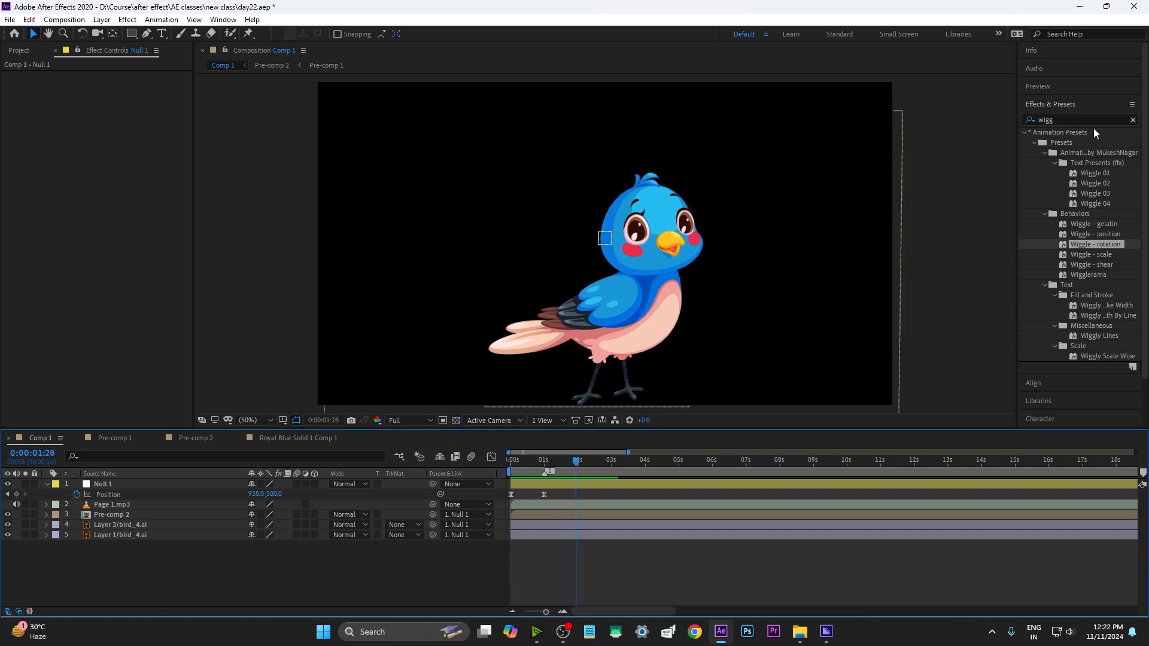
pyautogui.moveTo(573, 463); pyautogui.dragTo(530, 468)
pyautogui.press('space')
pyautogui.press('space')
pyautogui.press('space')
pyautogui.press('space')
# Try motion blur on Null 1 and move its second position keyframe earlier, to about frame 20.
pyautogui.click(552, 486)
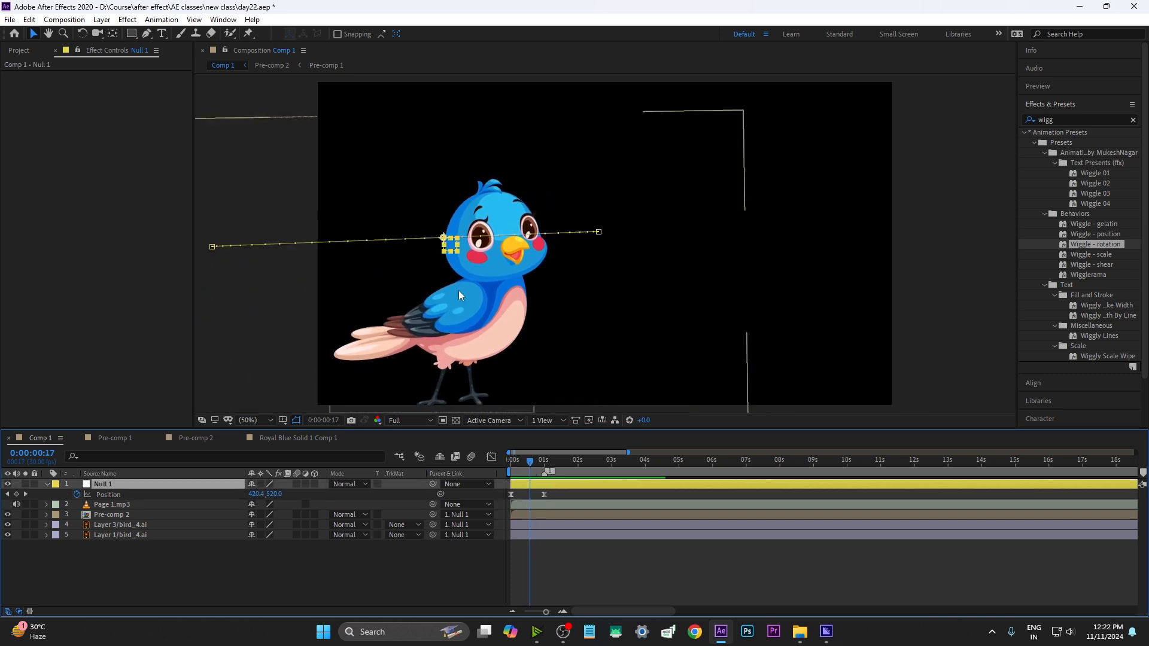
pyautogui.click(523, 462)
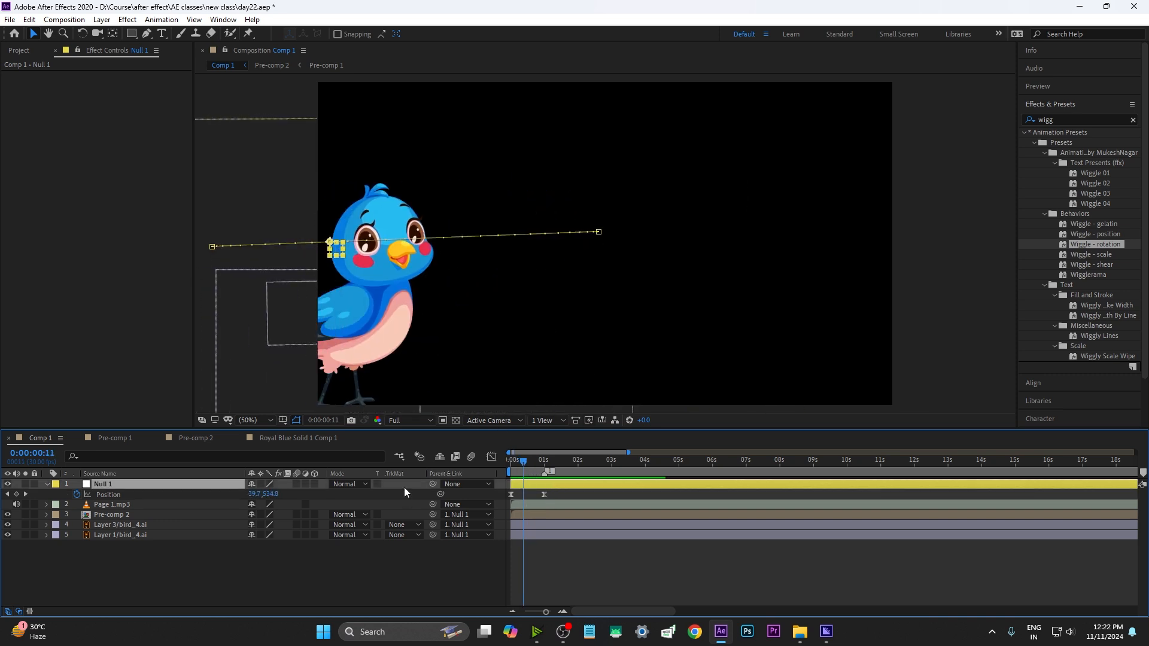
pyautogui.click(296, 485)
pyautogui.moveTo(526, 467); pyautogui.dragTo(533, 496)
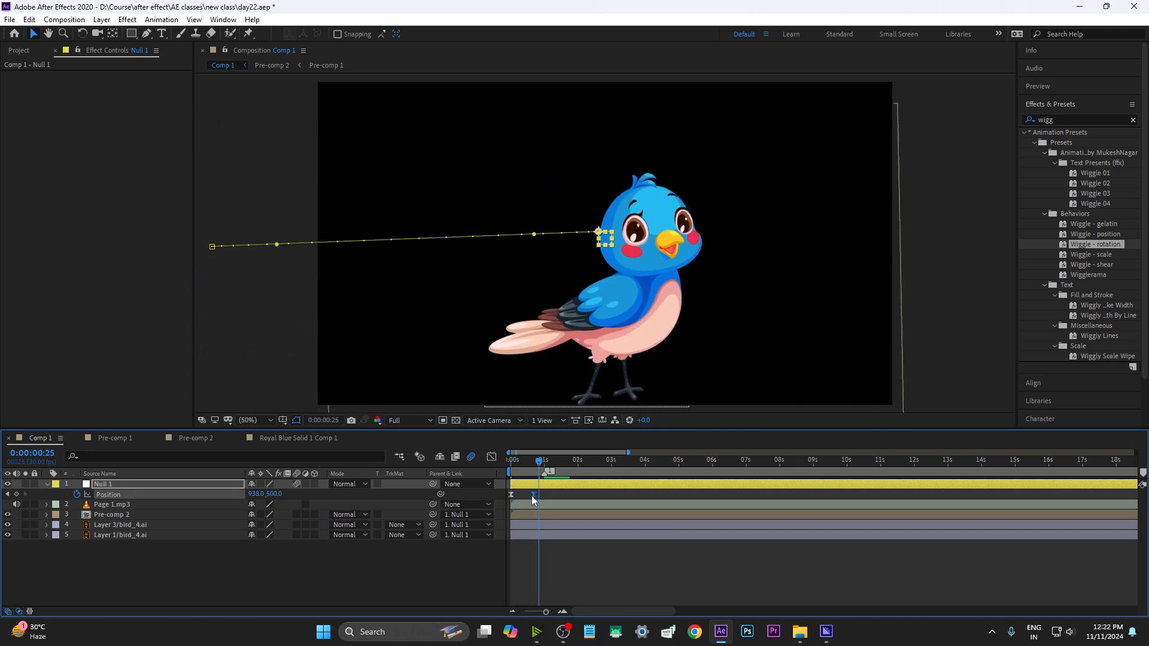
pyautogui.click(297, 483)
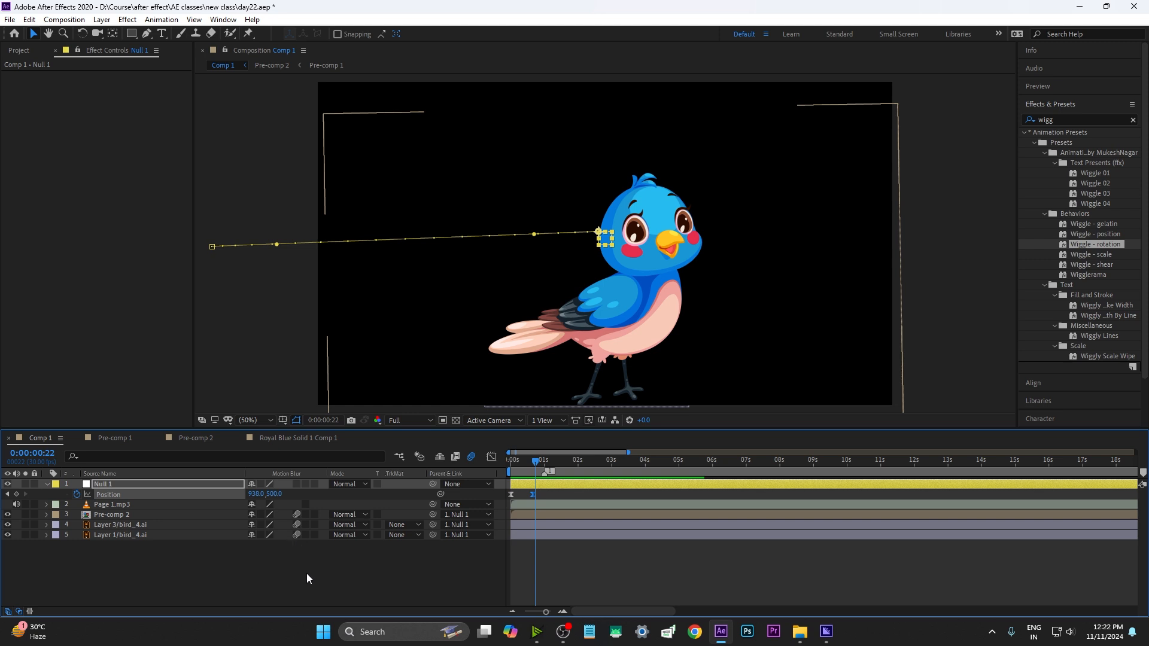
# Enable motion blur for Pre-comp 2, Layer 3/bird_4.ai, Layer 1/bird_4.ai and the composition, check it at frame 12, and play back the entrance.
pyautogui.click(527, 468)
pyautogui.moveTo(527, 469); pyautogui.dragTo(524, 469)
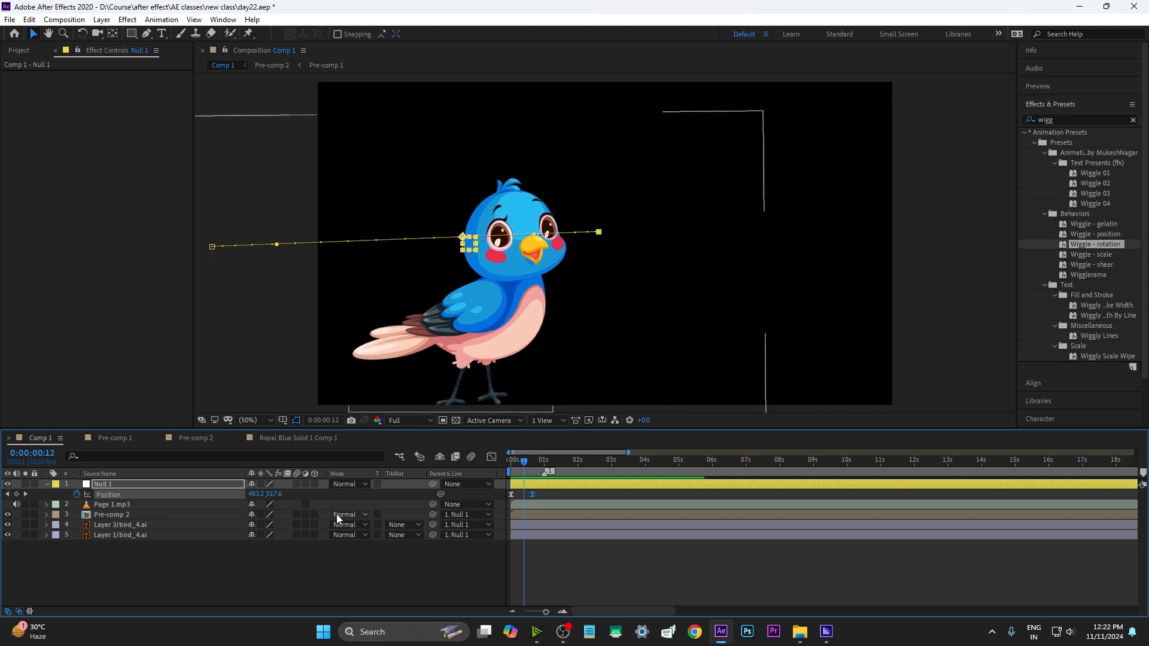
pyautogui.moveTo(300, 514); pyautogui.dragTo(300, 535)
pyautogui.click(471, 457)
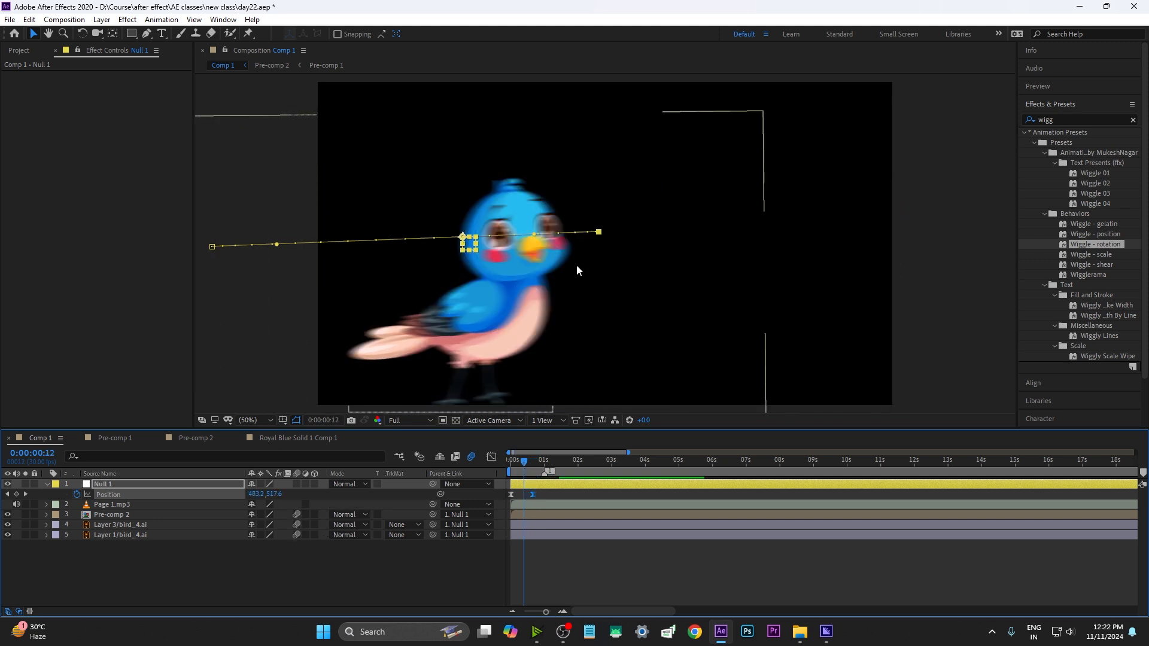
pyautogui.press('space')
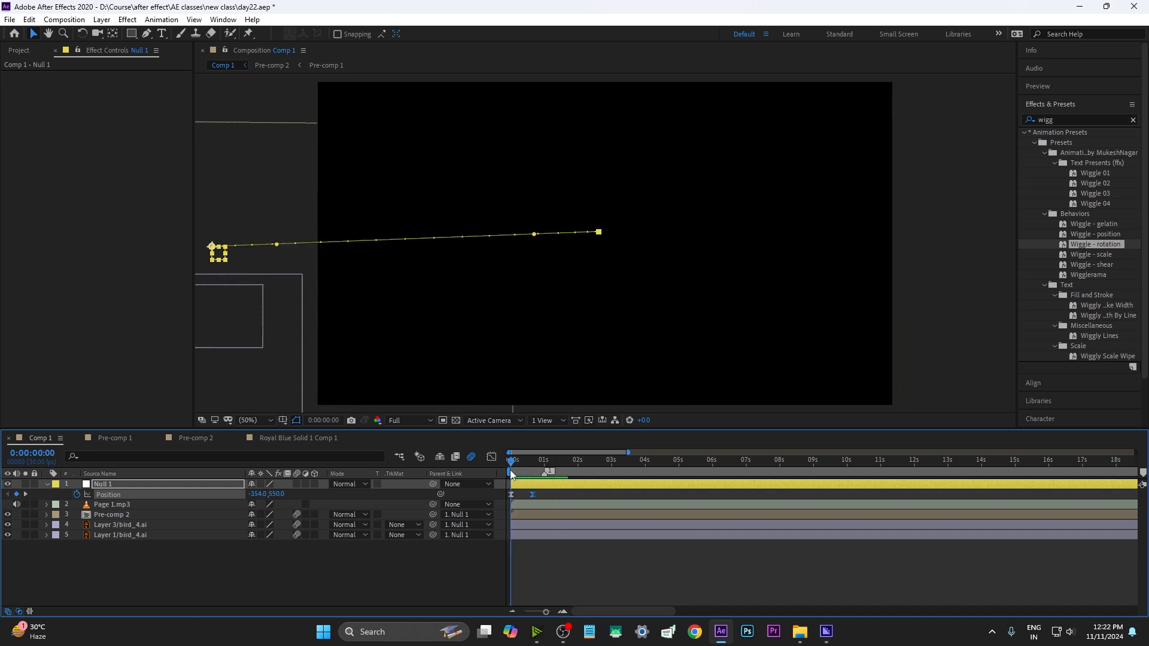
# Play back the bird's motion-blurred entrance from the start of Comp 1.
pyautogui.press('space')
pyautogui.press('space')
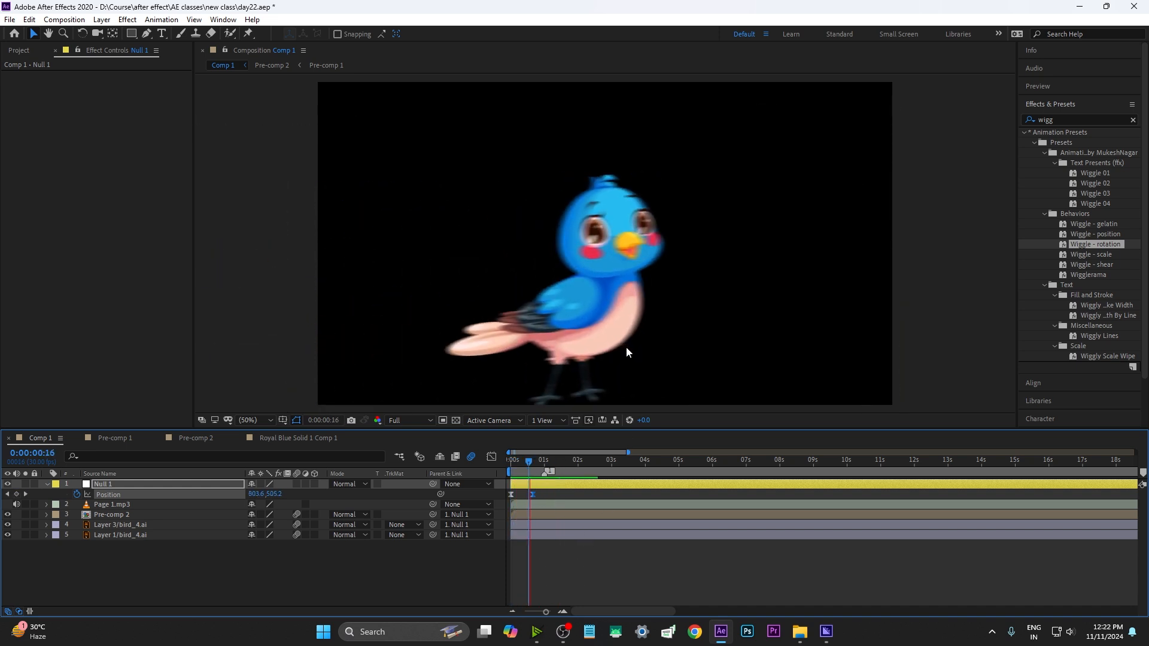
pyautogui.press('space')
# In the speed graph, extend the incoming ease of Null 1's second position keyframe back to about frame 11.
pyautogui.moveTo(557, 497); pyautogui.dragTo(497, 492)
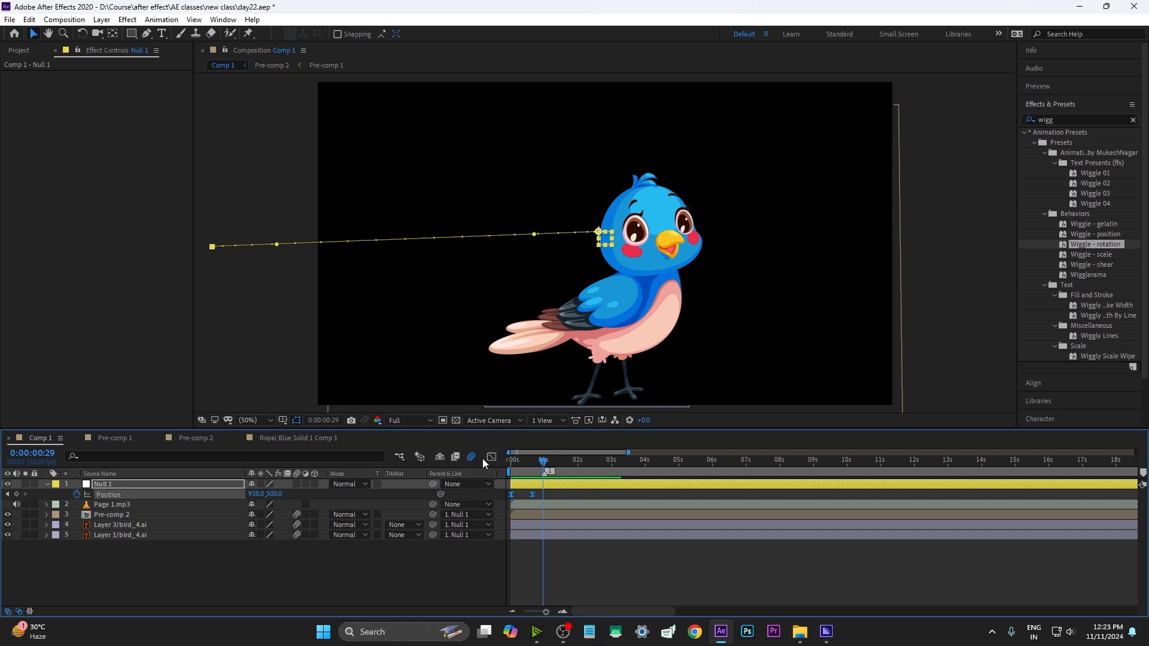
pyautogui.click(492, 458)
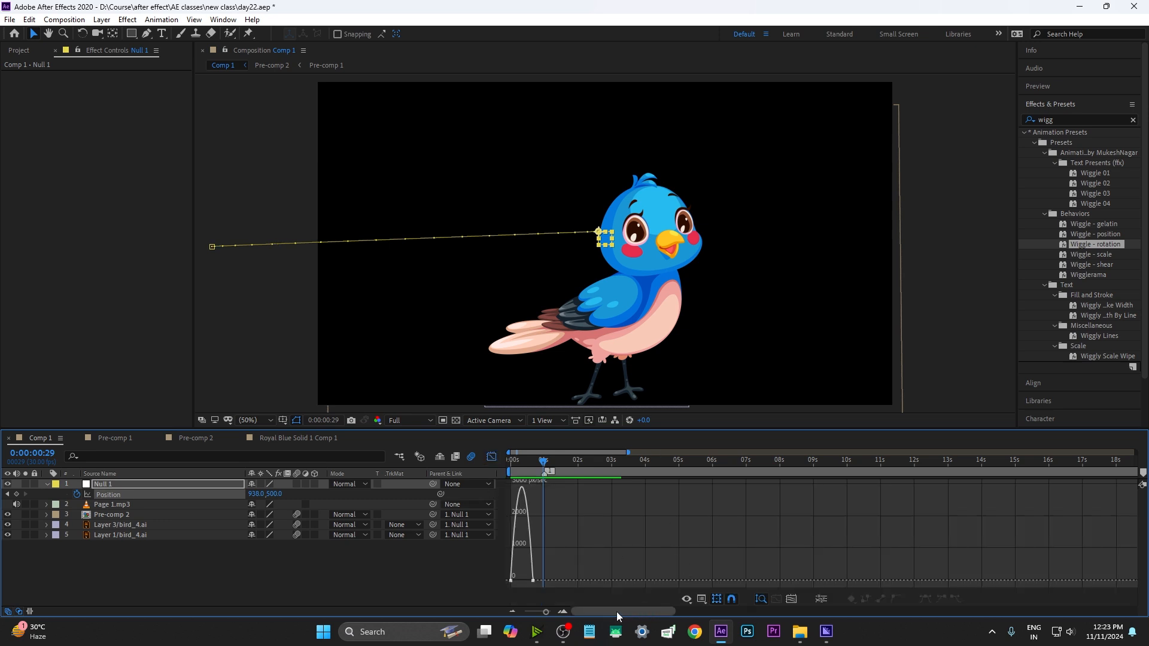
pyautogui.moveTo(559, 543); pyautogui.dragTo(501, 569)
pyautogui.press('f')
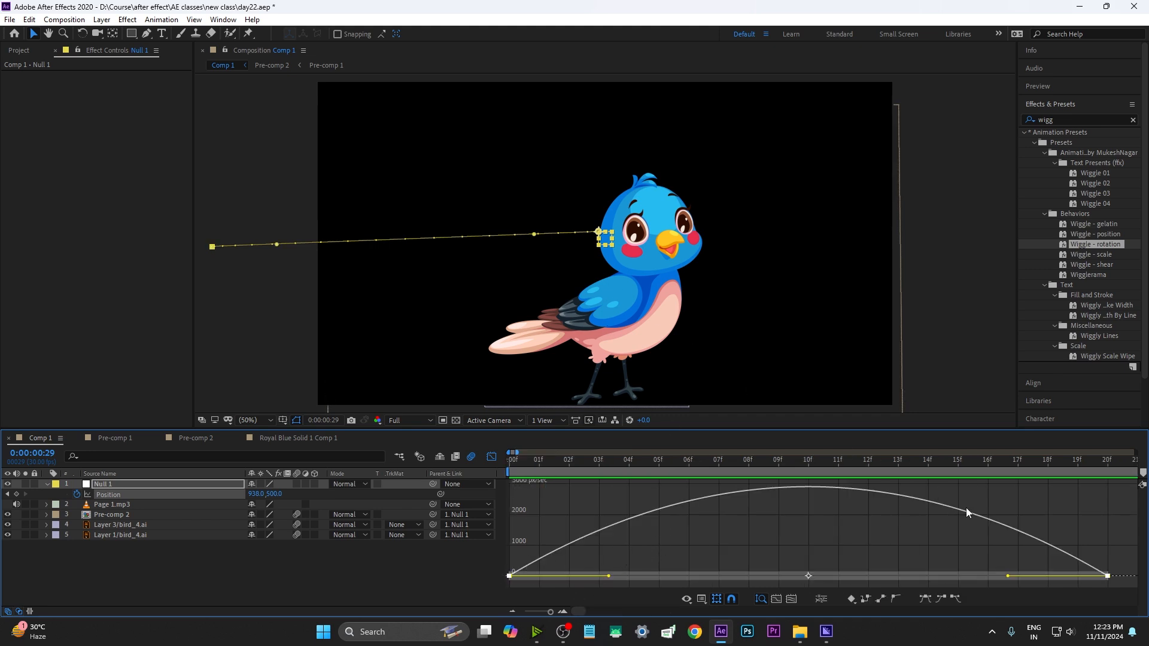
pyautogui.moveTo(1118, 546); pyautogui.dragTo(1091, 592)
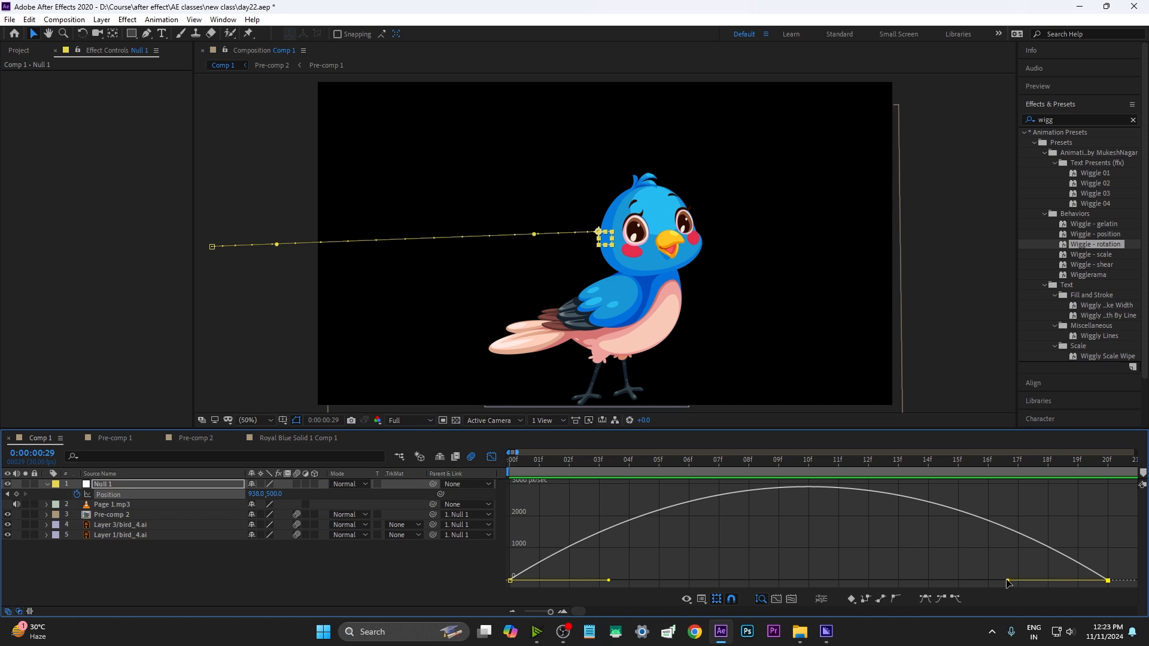
pyautogui.moveTo(1009, 584); pyautogui.dragTo(839, 580)
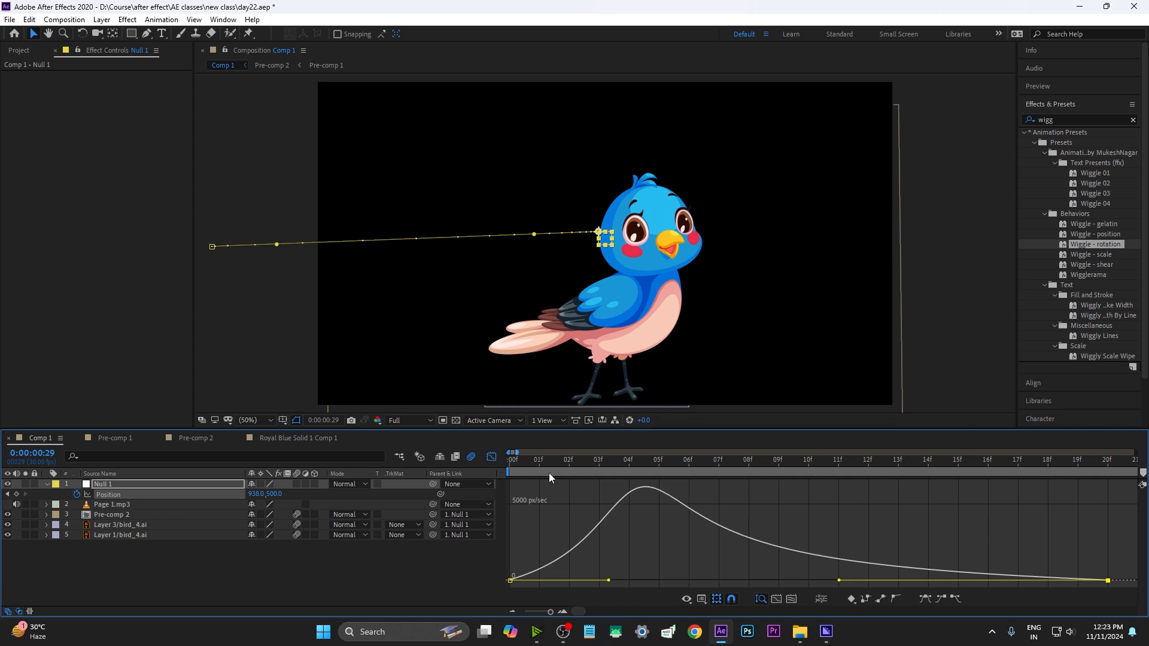
# Play back the entrance from frame 0 to check the reshaped speed curve.
pyautogui.moveTo(521, 460)
pyautogui.mouseDown()
pyautogui.moveTo(473, 461)
pyautogui.moveTo(510, 454)
pyautogui.mouseUp()
pyautogui.press('space')
pyautogui.press('space')
pyautogui.moveTo(515, 461); pyautogui.dragTo(505, 466)
pyautogui.press('space')
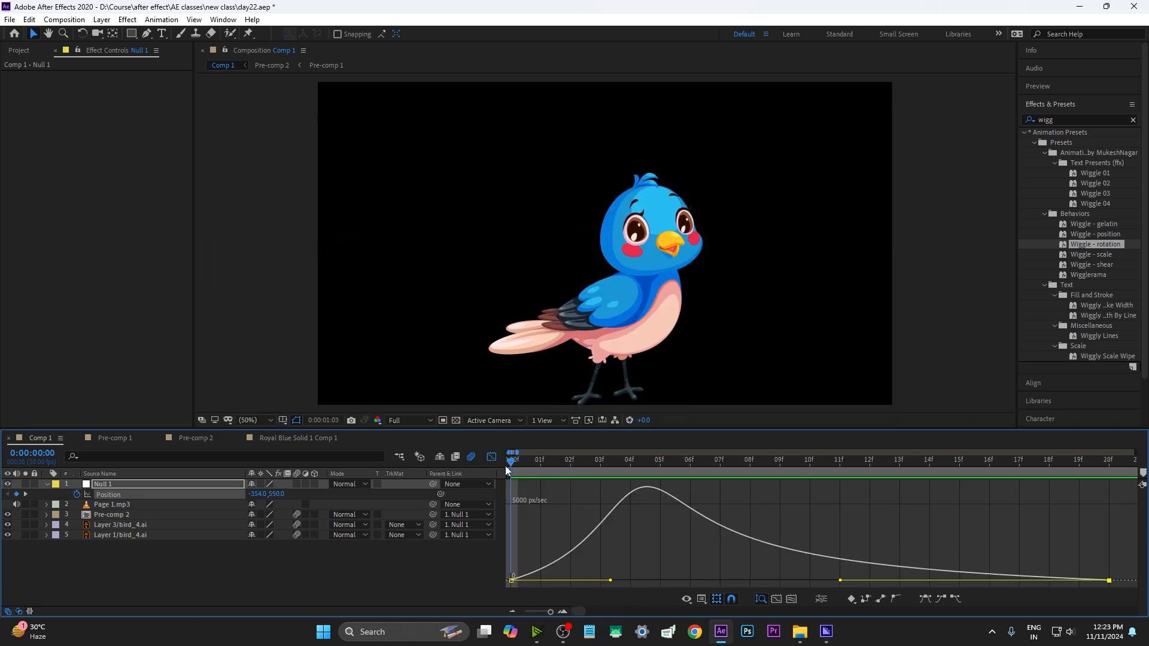
pyautogui.press('space')
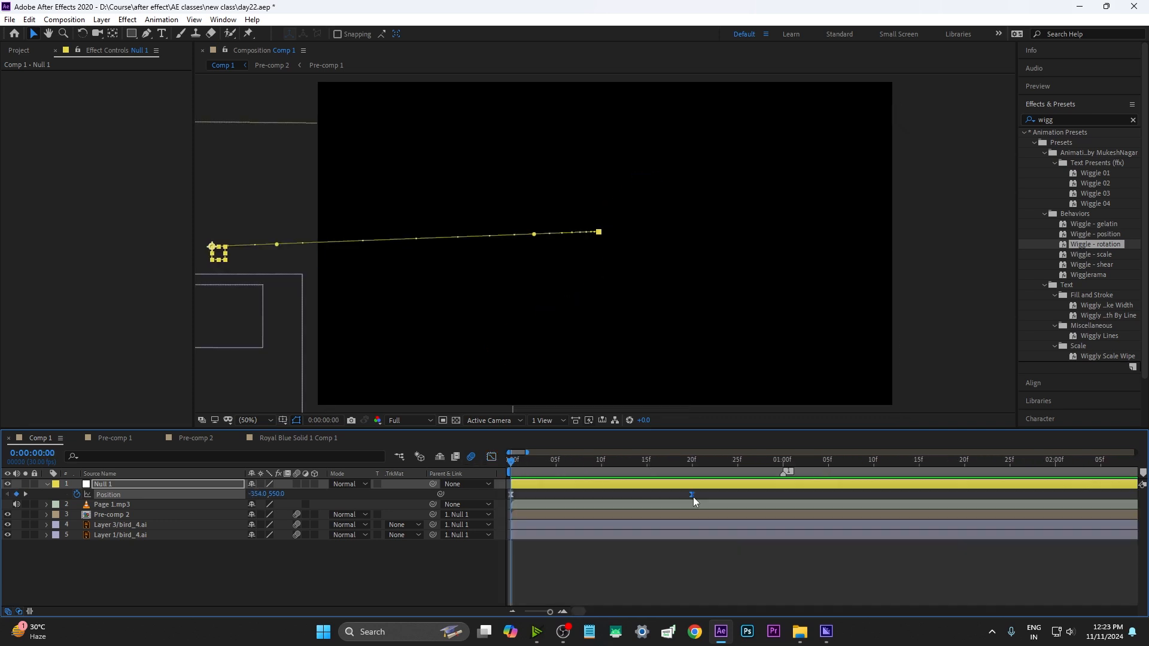
# Move Null 1's second position keyframe to about frame 29 and play back the slower entrance.
pyautogui.moveTo(692, 496); pyautogui.dragTo(747, 497)
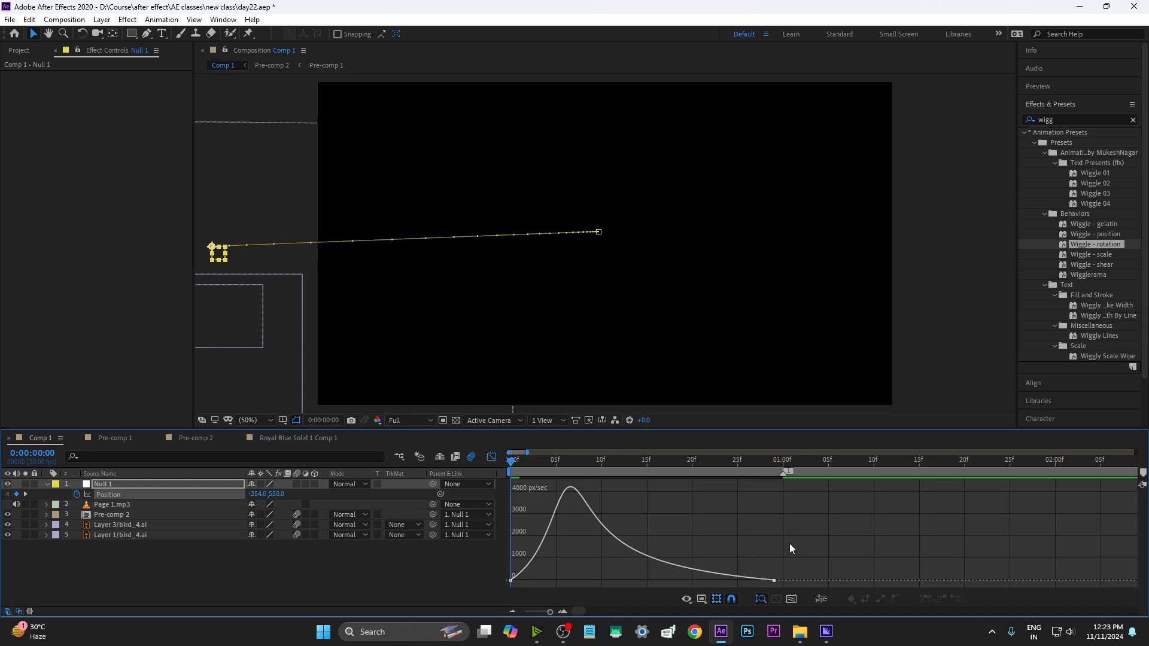
pyautogui.press('space')
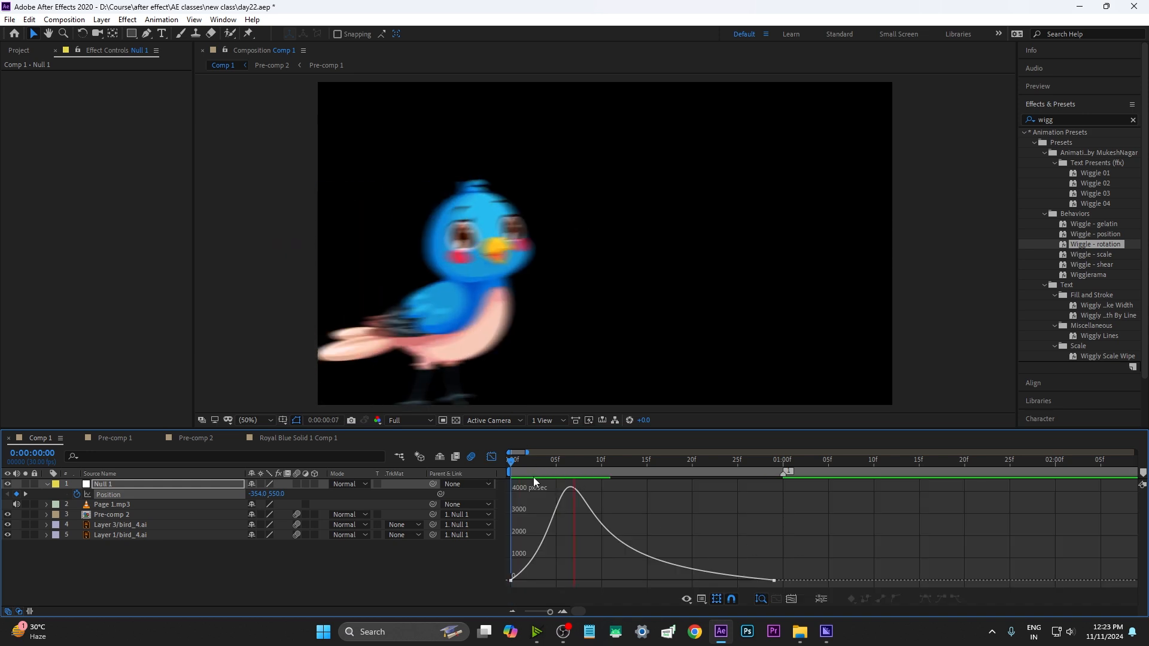
pyautogui.press('space')
pyautogui.press('space')
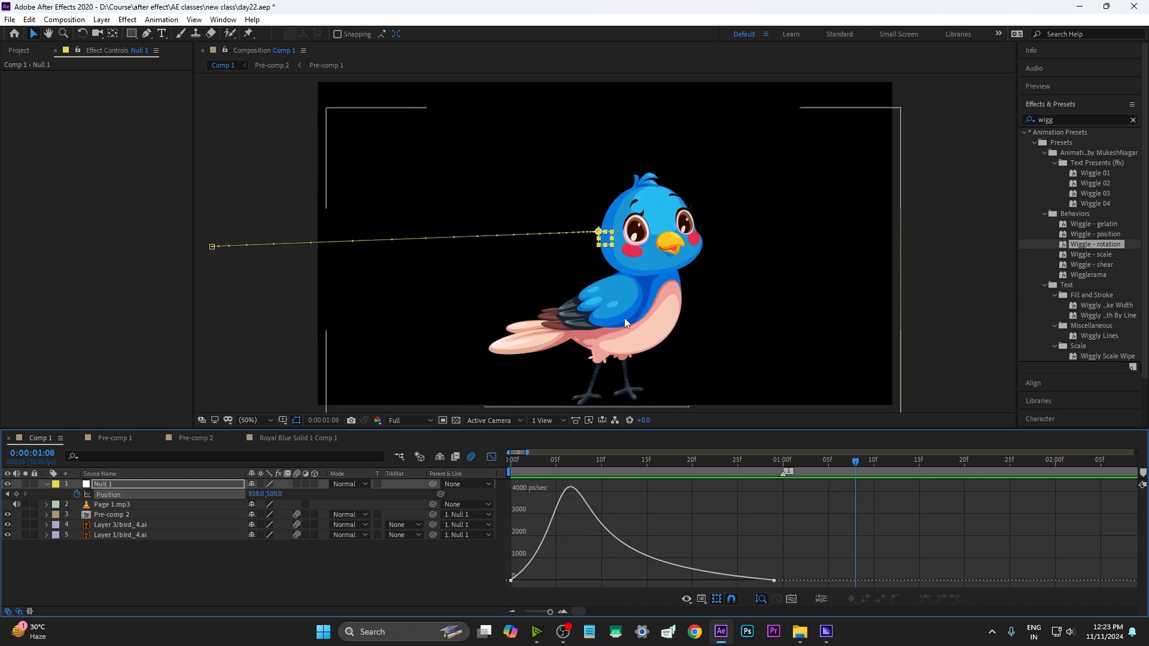
# Try a longer outgoing ease on Null 1's first position keyframe, reaching about frame 8, and play back the entrance.
pyautogui.moveTo(539, 461); pyautogui.dragTo(502, 472)
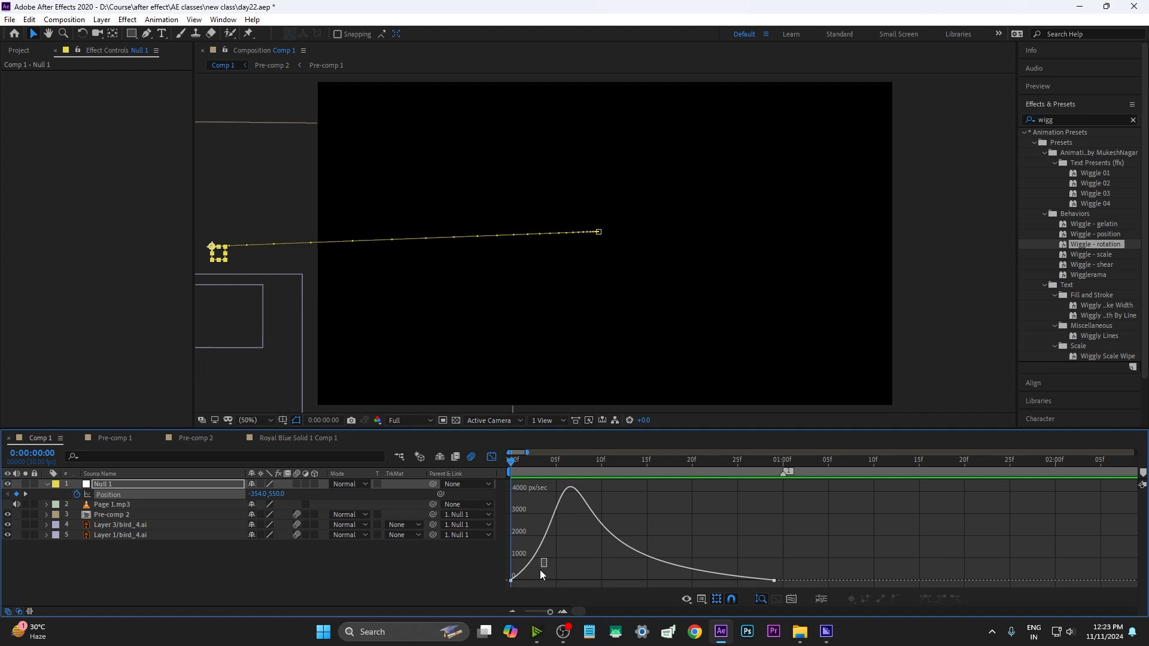
pyautogui.moveTo(540, 570); pyautogui.dragTo(581, 584)
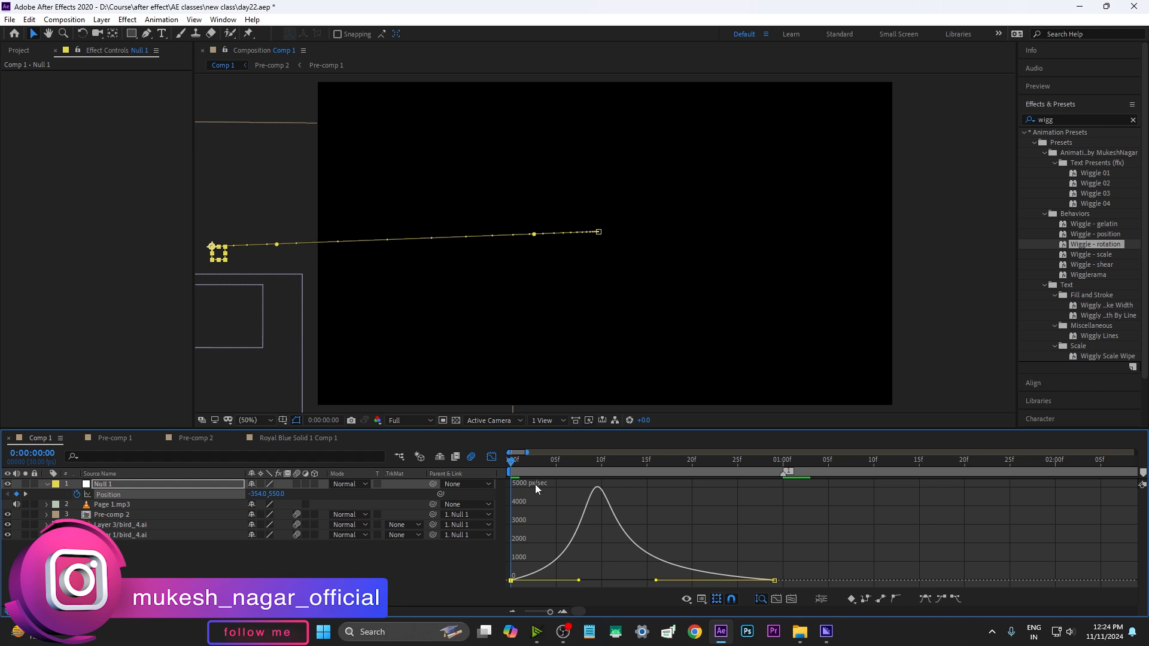
pyautogui.press('space')
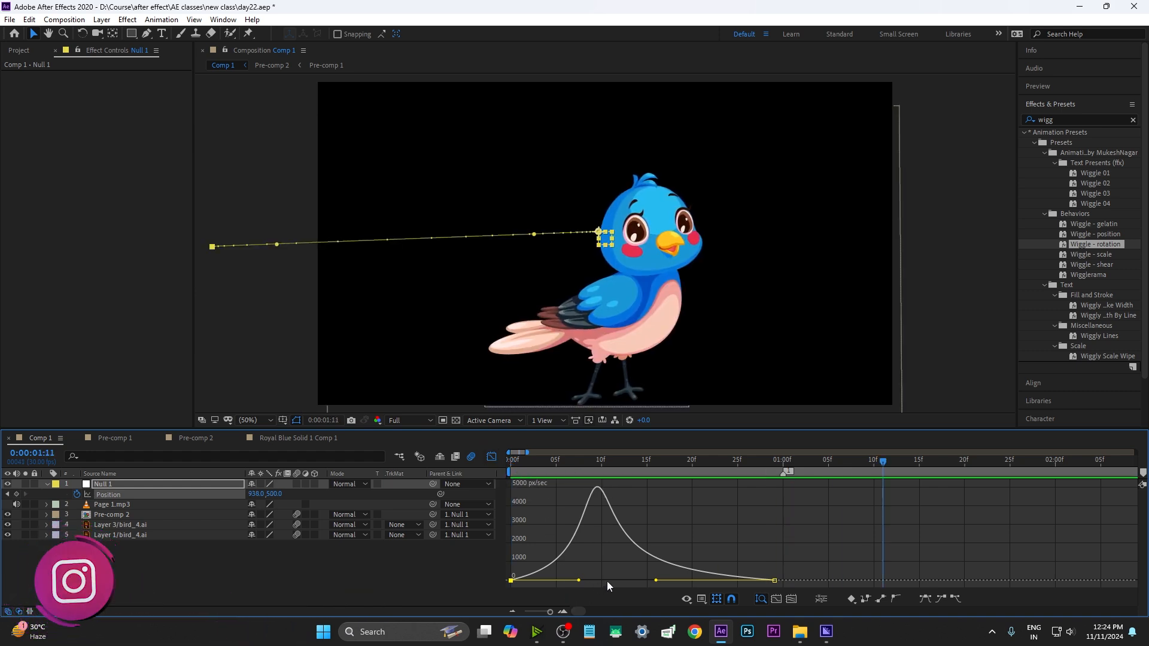
# Shorten the first keyframe's outgoing ease to about frame 2, extend the last keyframe's incoming ease back to about frame 14, and play back.
pyautogui.moveTo(579, 583); pyautogui.dragTo(530, 578)
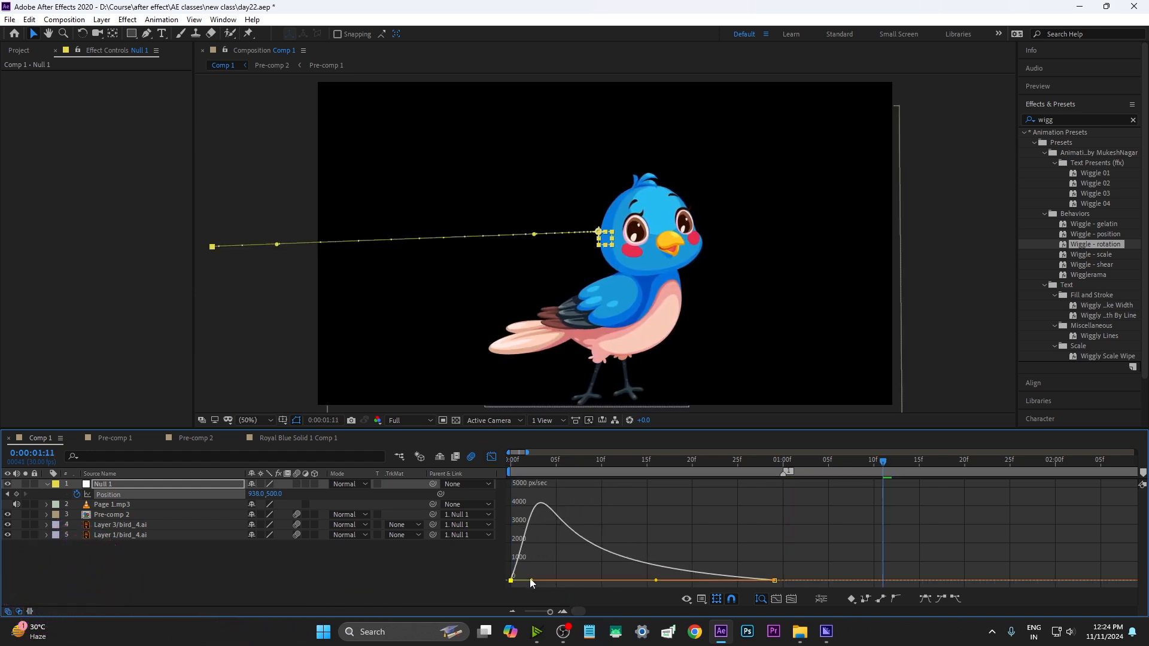
pyautogui.click(657, 583)
pyautogui.click(775, 581)
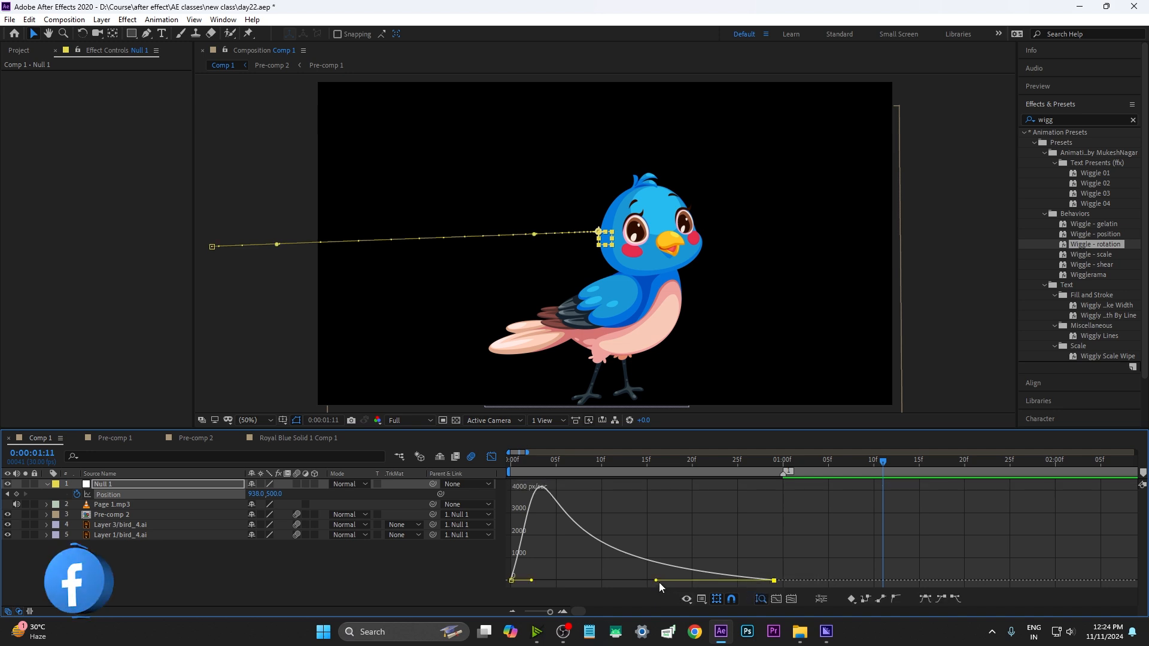
pyautogui.moveTo(659, 582); pyautogui.dragTo(641, 583)
pyautogui.press('space')
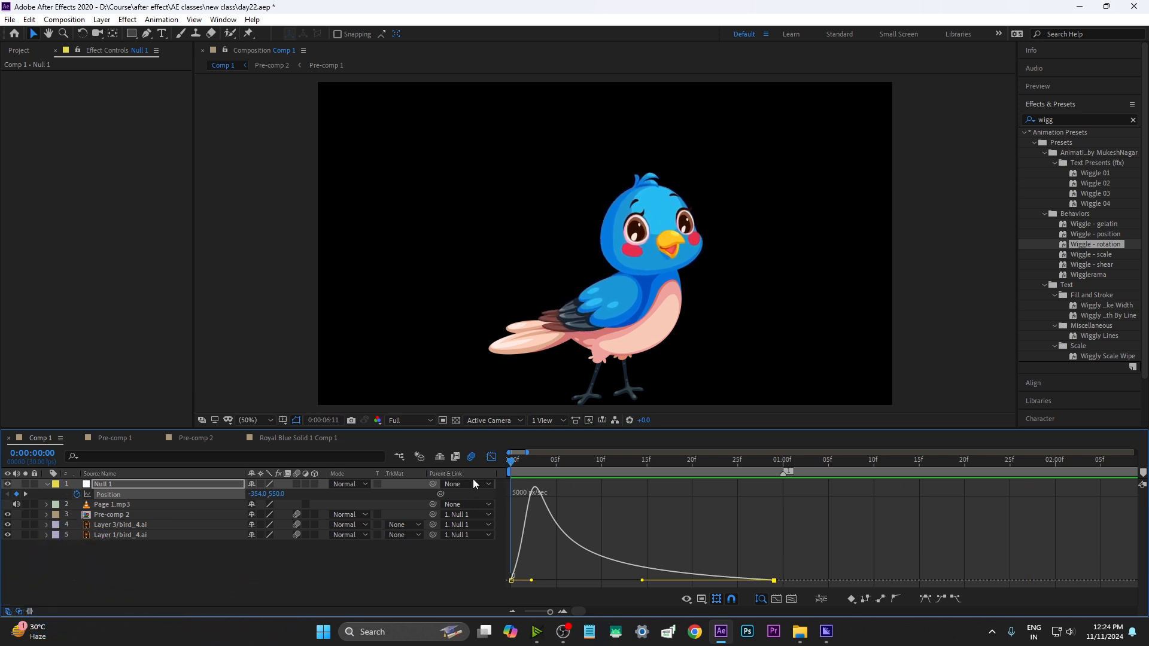
pyautogui.press('space')
# Close the speed graph and scrub between about 0:00:01:07 and 0:00:01:18 to check the bird after its entrance.
pyautogui.click(491, 458)
pyautogui.moveTo(533, 465); pyautogui.dragTo(409, 479)
pyautogui.click(691, 461)
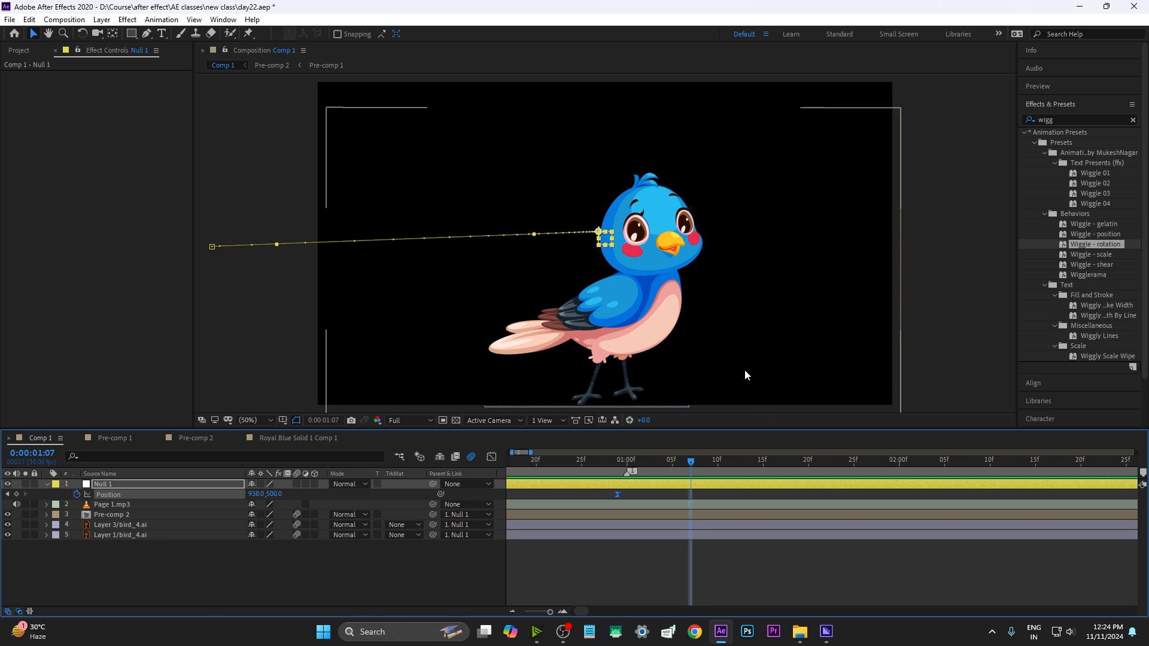
pyautogui.moveTo(625, 469); pyautogui.dragTo(790, 473)
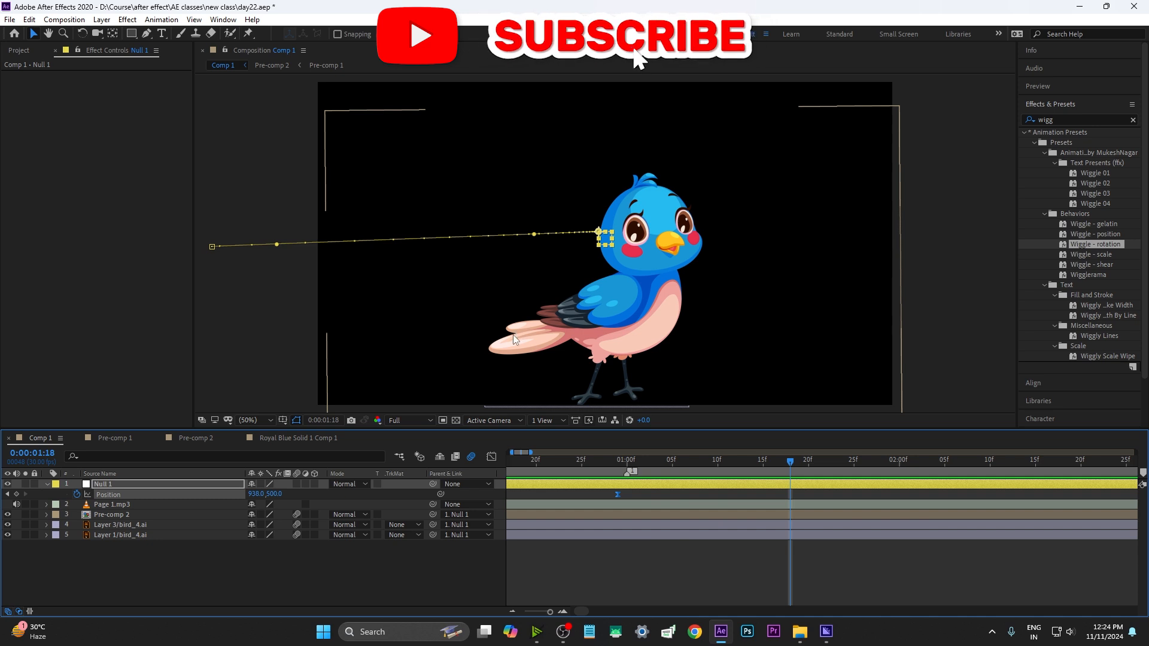
pyautogui.moveTo(649, 469); pyautogui.dragTo(717, 470)
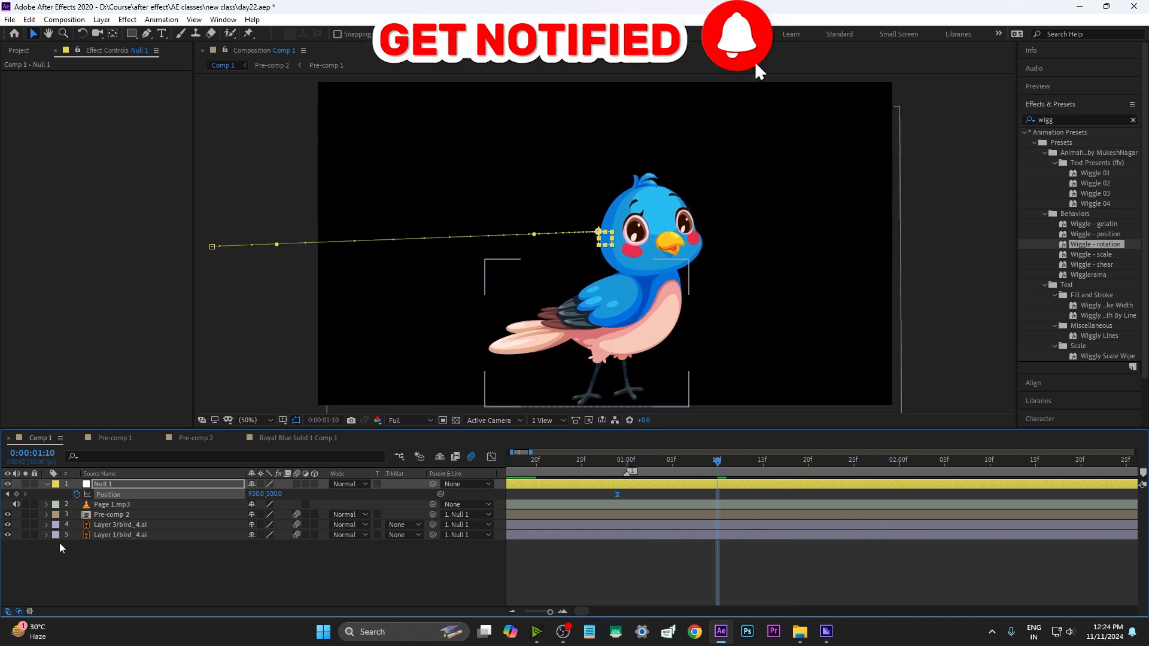
# Solo Layer 1/bird_4.ai with the current time at 0:00:01:00.
pyautogui.click(112, 537)
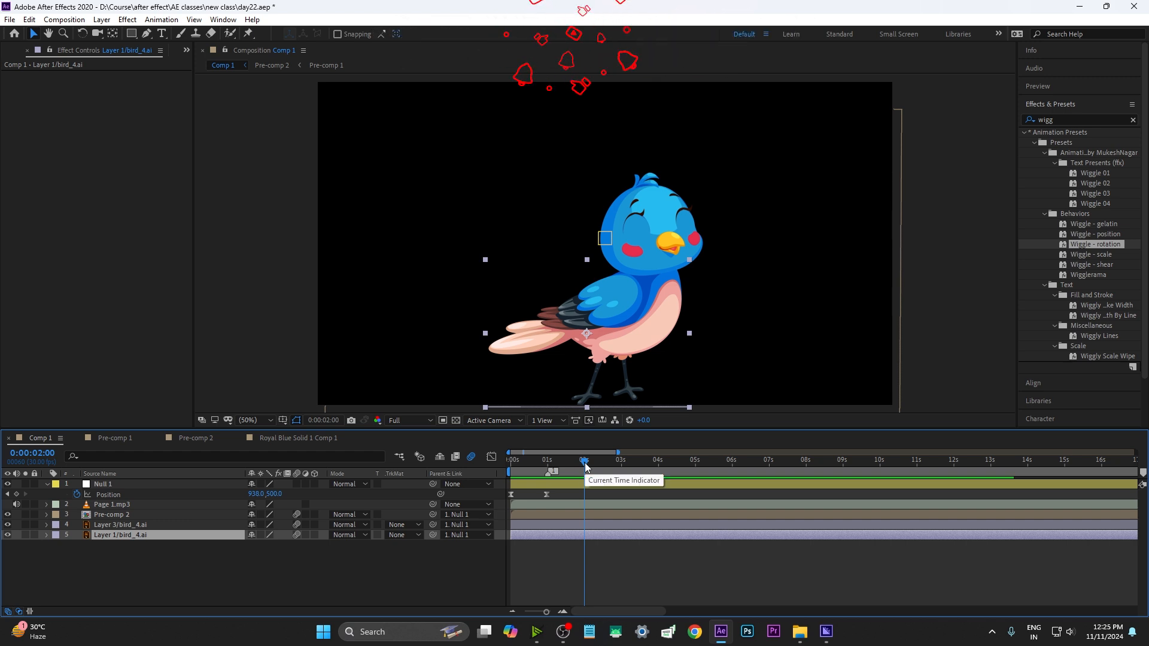
pyautogui.moveTo(585, 467); pyautogui.dragTo(579, 467)
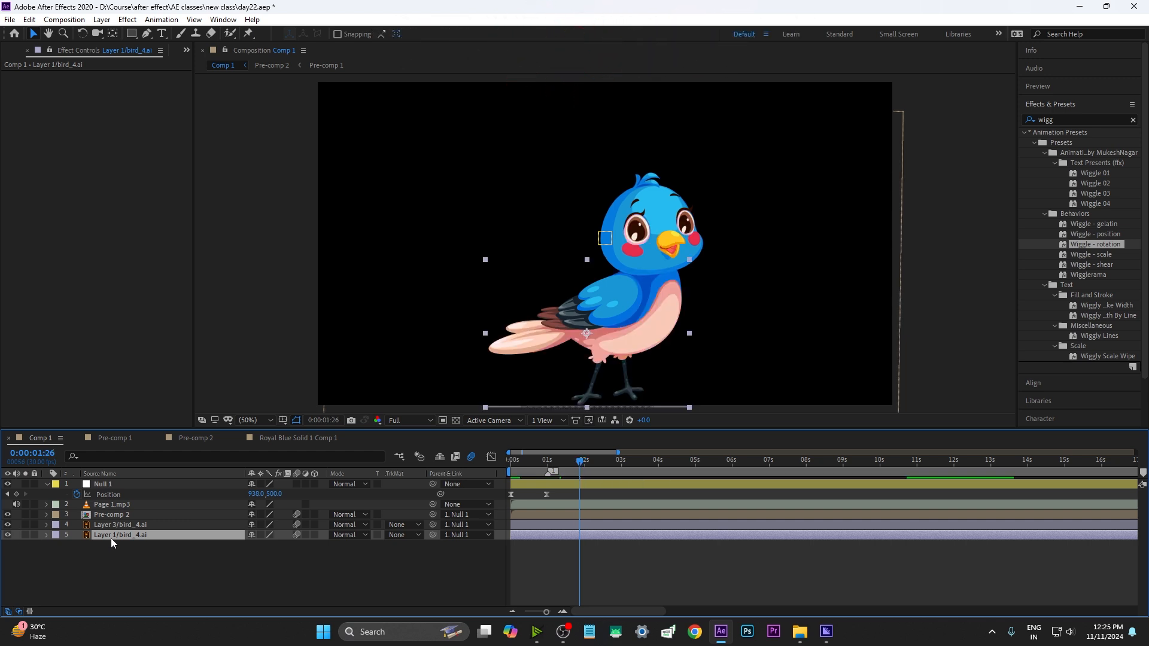
pyautogui.press('1')
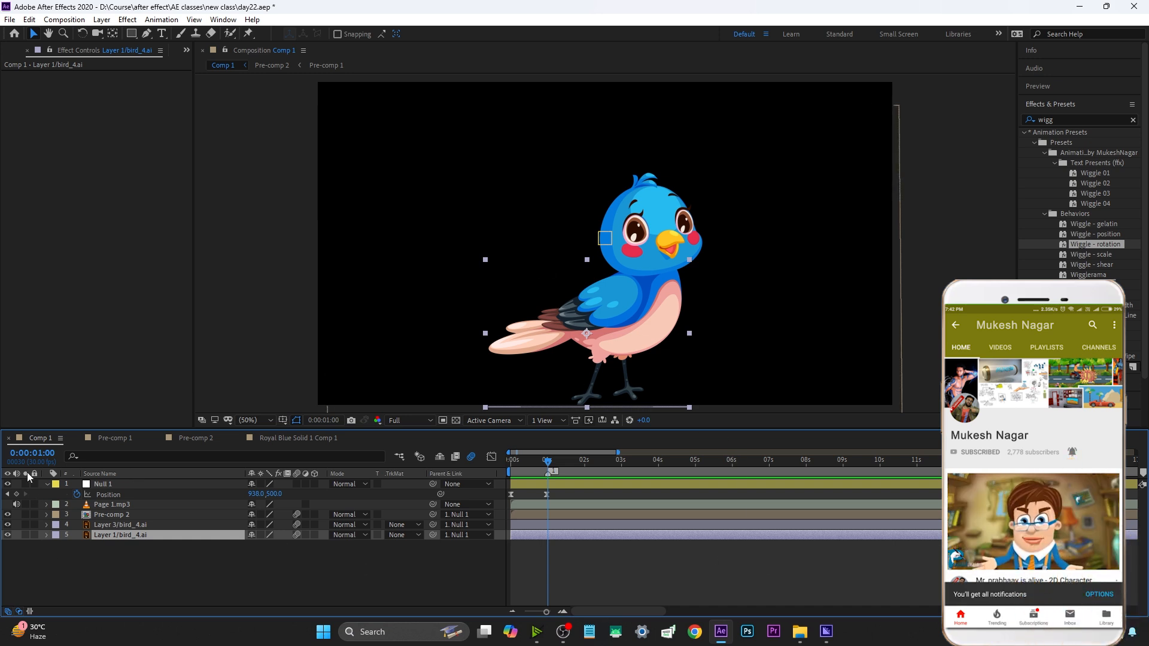
pyautogui.click(25, 535)
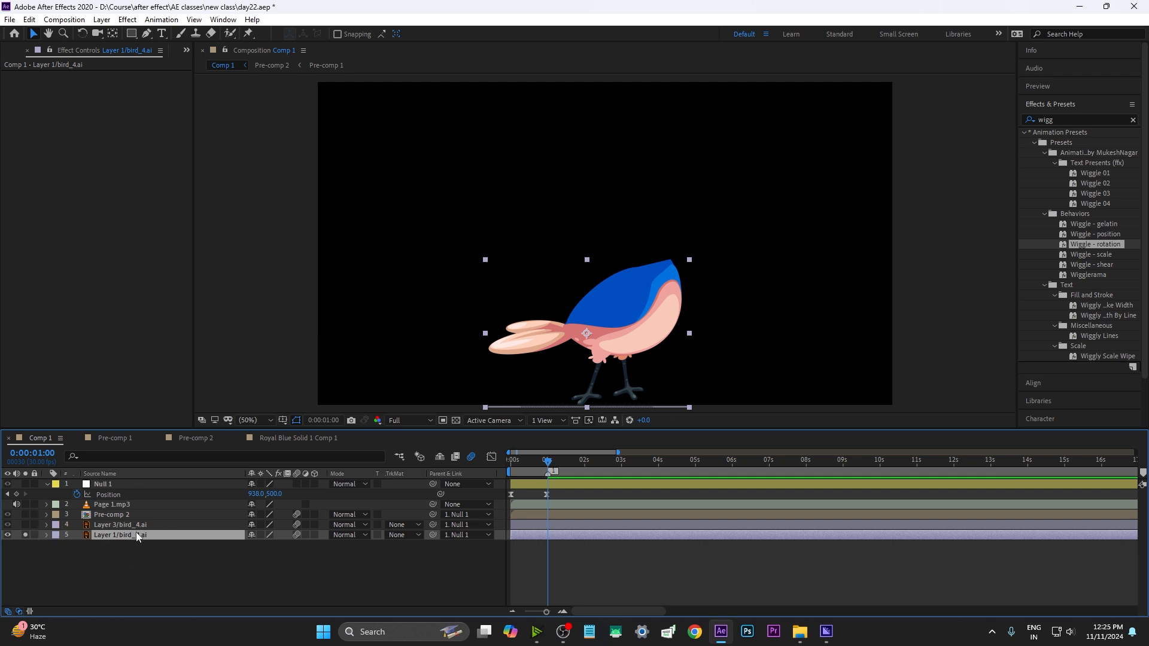
# Place puppet pins on Layer 1/bird_4.ai at both feet, beside the rear foot, and at both leg tops, the neck and the tail.
pyautogui.click(248, 33)
pyautogui.click(584, 395)
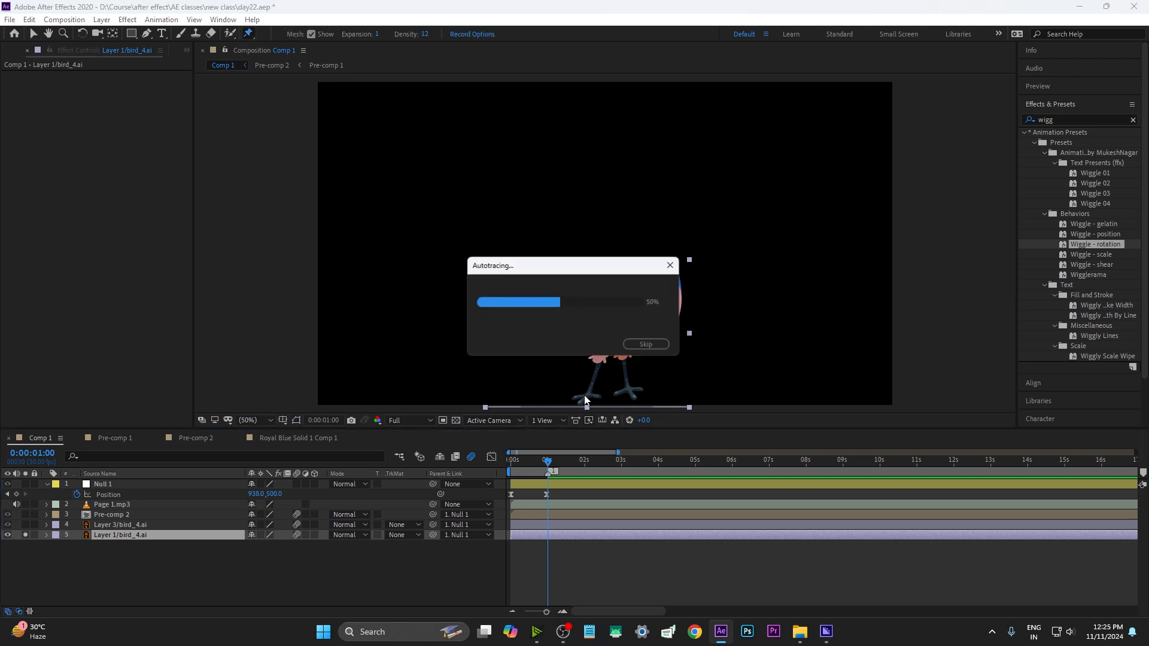
pyautogui.click(630, 392)
pyautogui.click(626, 345)
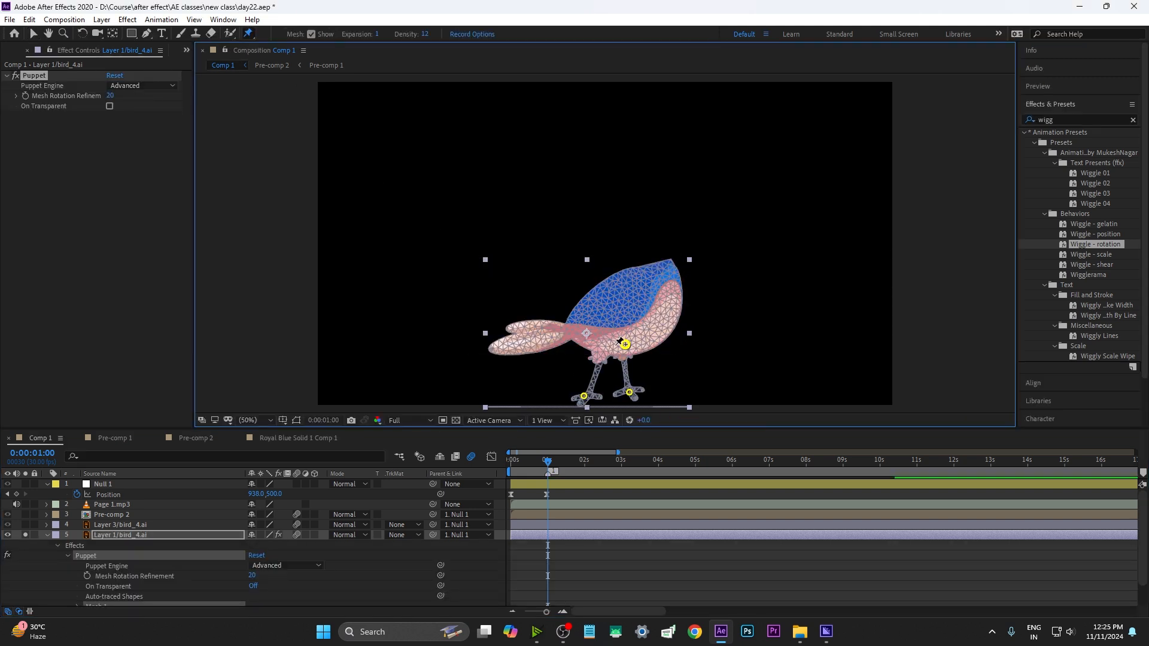
pyautogui.click(599, 350)
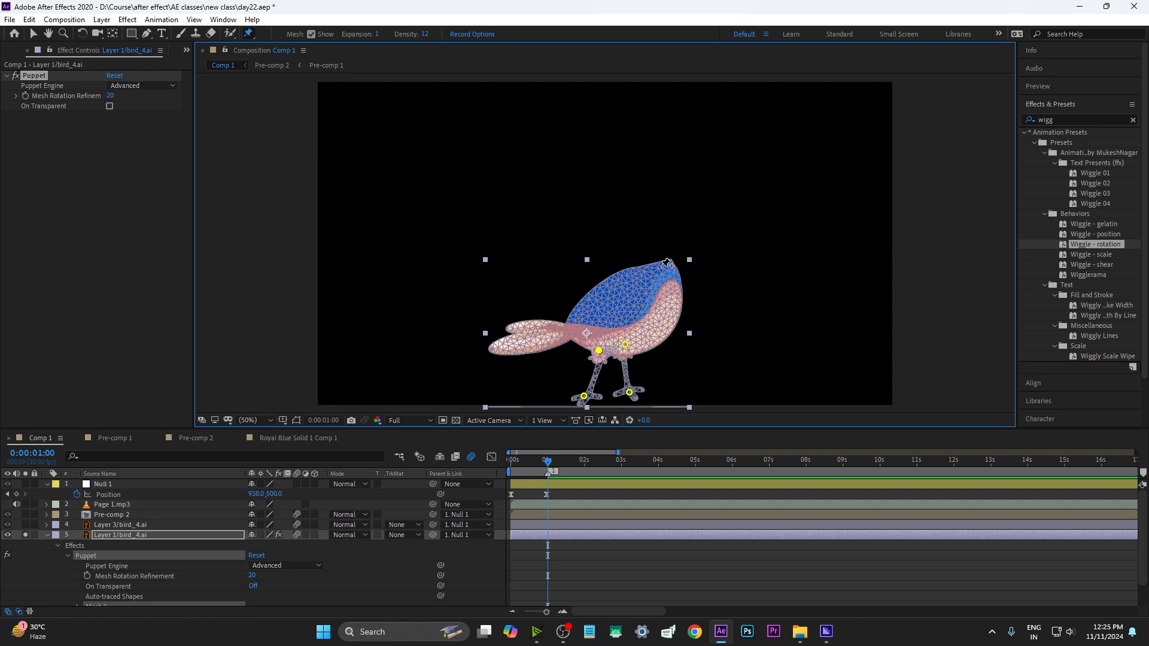
pyautogui.click(661, 267)
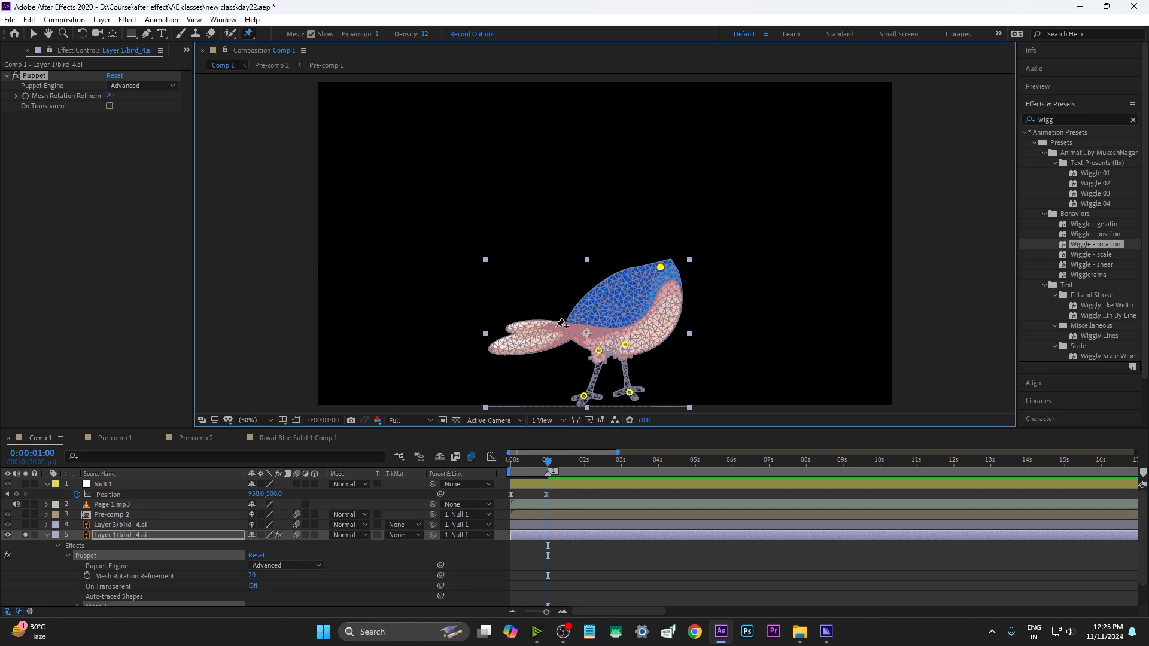
pyautogui.click(537, 339)
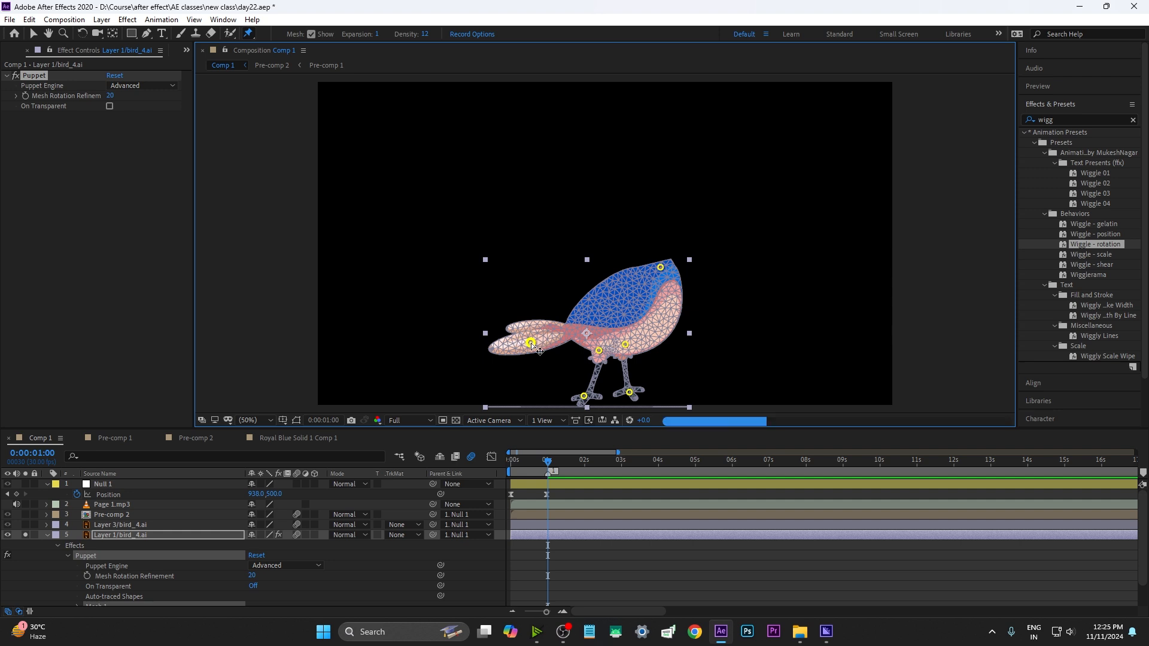
pyautogui.moveTo(536, 346)
pyautogui.mouseDown()
pyautogui.moveTo(533, 335)
pyautogui.moveTo(527, 350)
pyautogui.moveTo(536, 332)
pyautogui.moveTo(530, 342)
pyautogui.mouseUp()
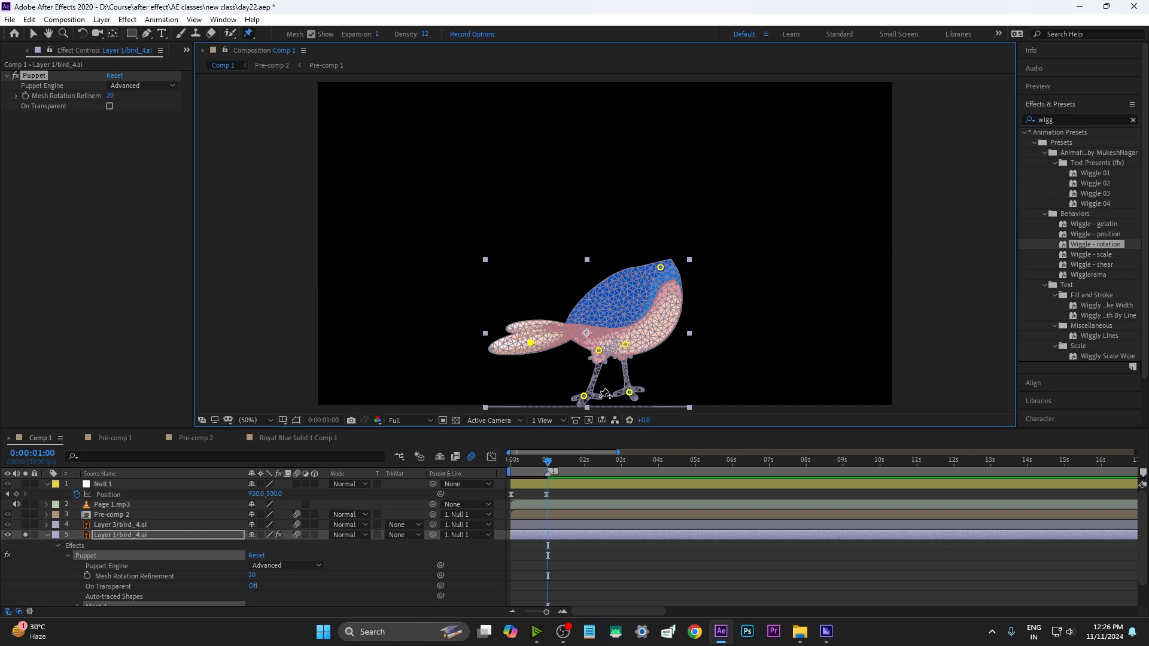
# Lower the tail's puppet pin at 0:00:01:00, play back, and keyframe the pin in a raised position at 0:00:01:27.
pyautogui.moveTo(533, 350); pyautogui.dragTo(532, 349)
pyautogui.press('space')
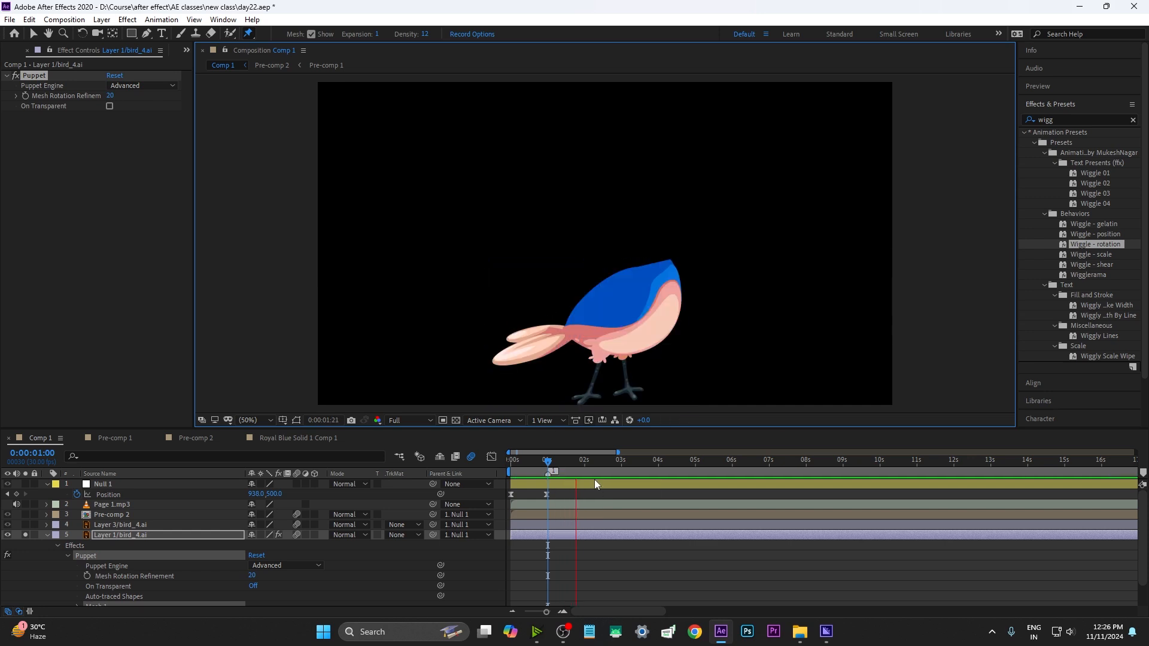
pyautogui.press('space')
pyautogui.moveTo(532, 353); pyautogui.dragTo(532, 339)
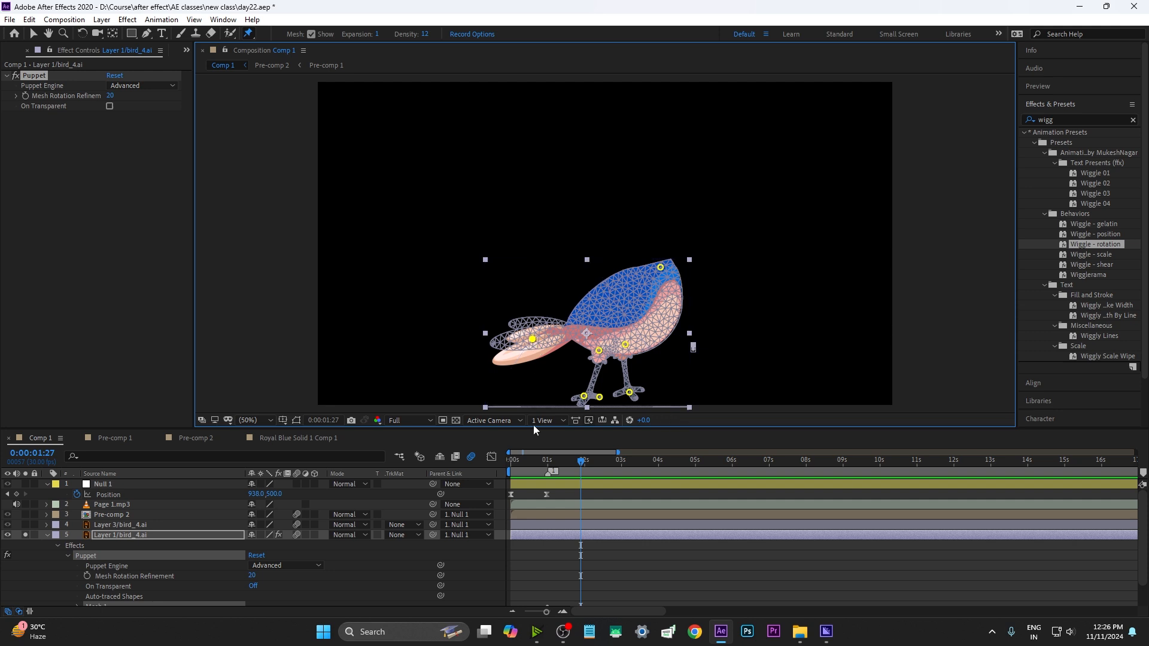
# Copy the tail pin's first position keyframe to 0:00:02:21 and apply Easy Ease to all three of its keyframes.
pyautogui.scroll(-5, 618, 554)
pyautogui.click(613, 463)
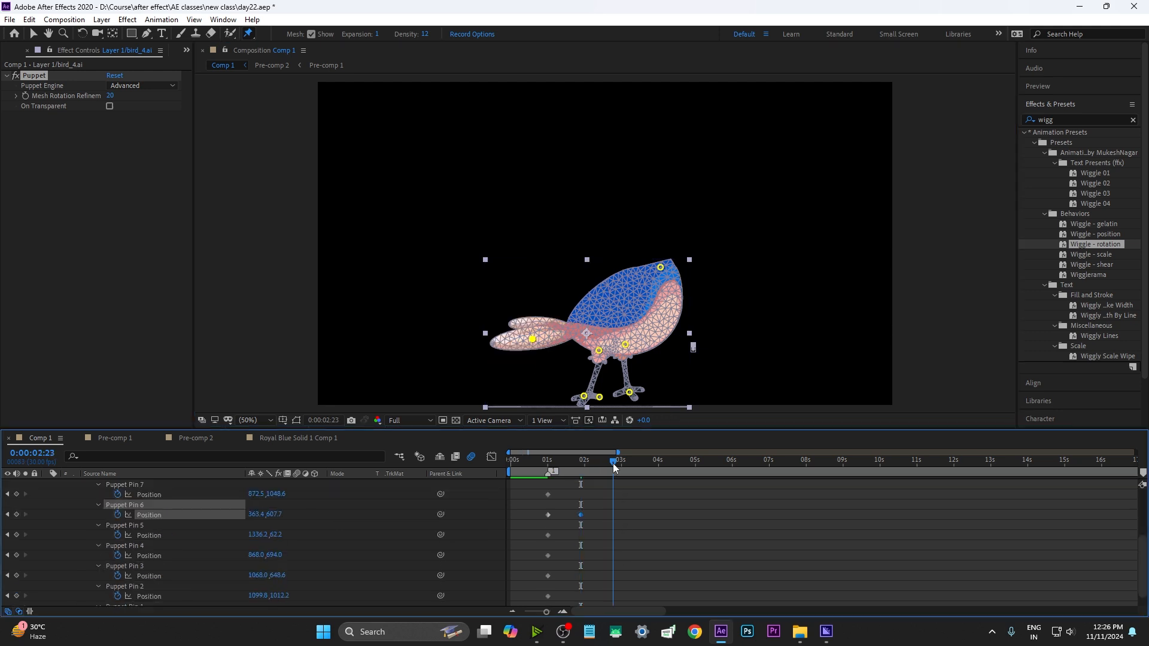
pyautogui.click(547, 516)
pyautogui.hotkey('ctrl', 'c')
pyautogui.hotkey('ctrl', 'v')
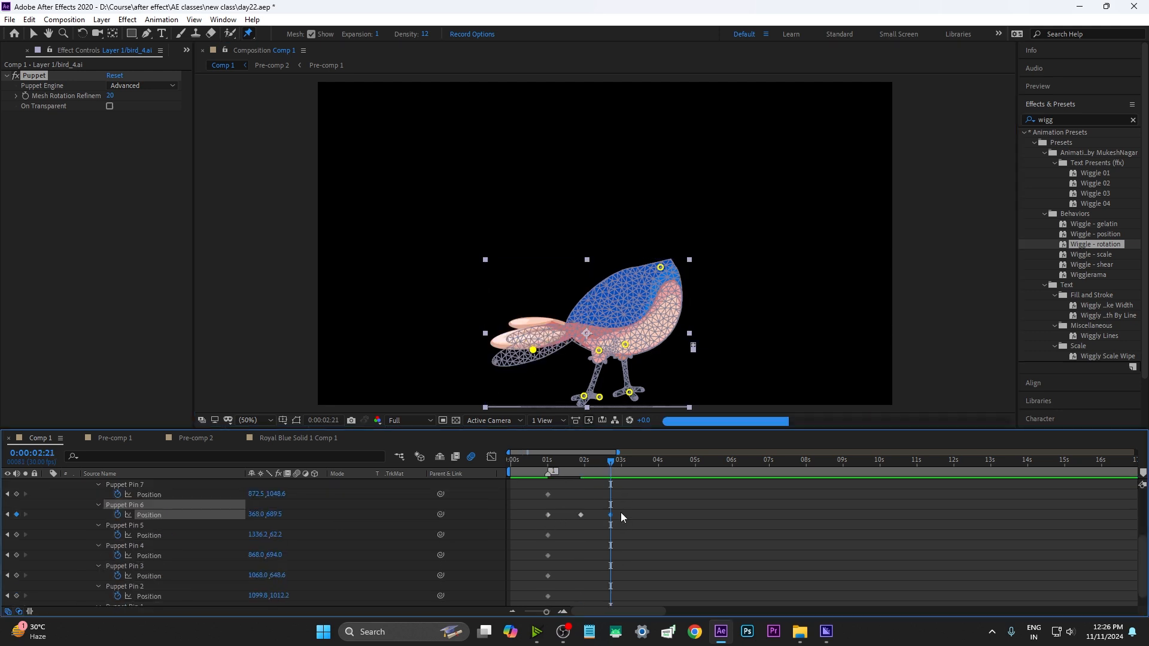
pyautogui.moveTo(620, 510); pyautogui.dragTo(534, 522)
pyautogui.press('F9')
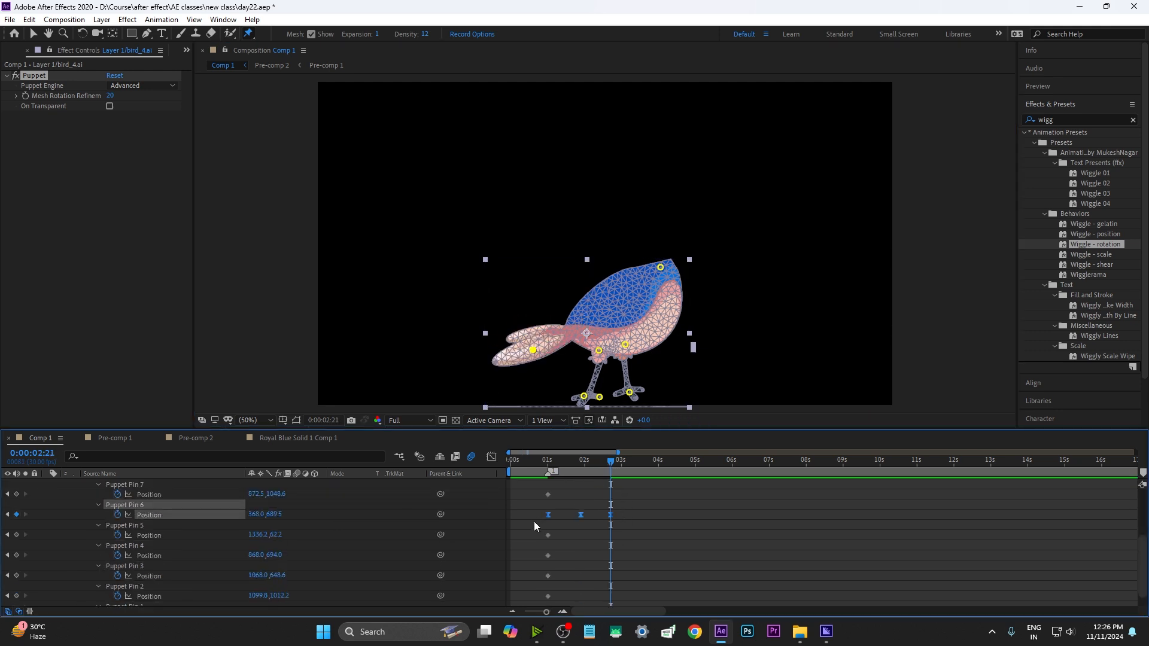
# Add the expression loopOut('continue') to the position of the tail's puppet pin on Layer 1/bird_4.ai.
pyautogui.keyDown('alt'); pyautogui.click(118, 516); pyautogui.keyUp('alt')
pyautogui.write("loopOut('")
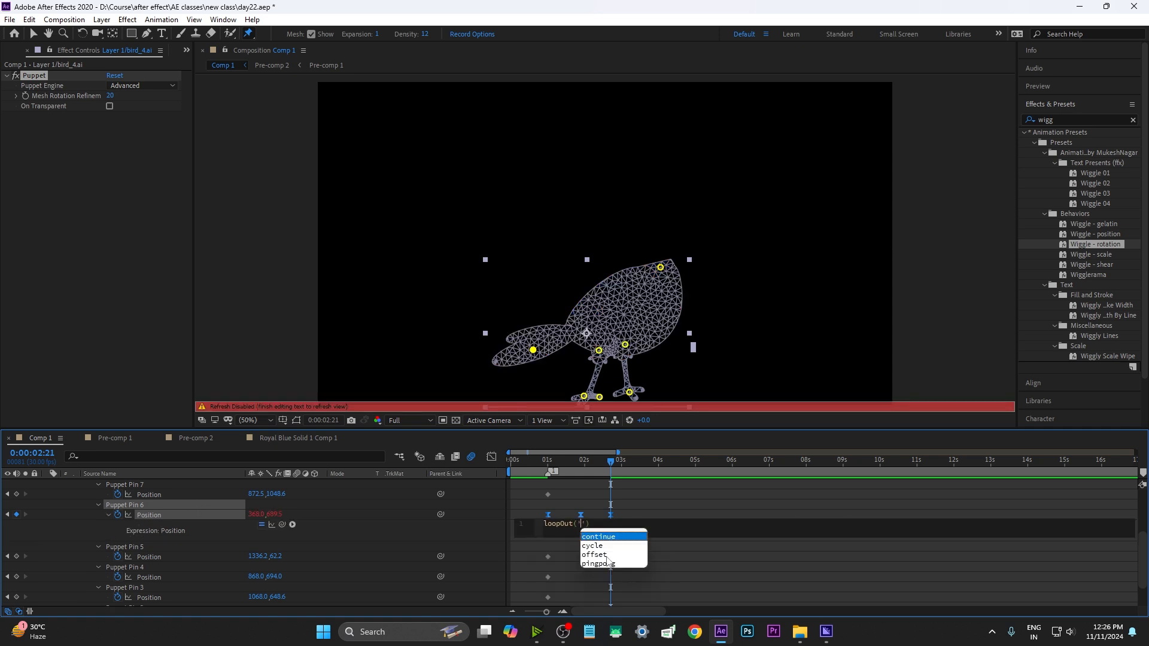
pyautogui.click(619, 534)
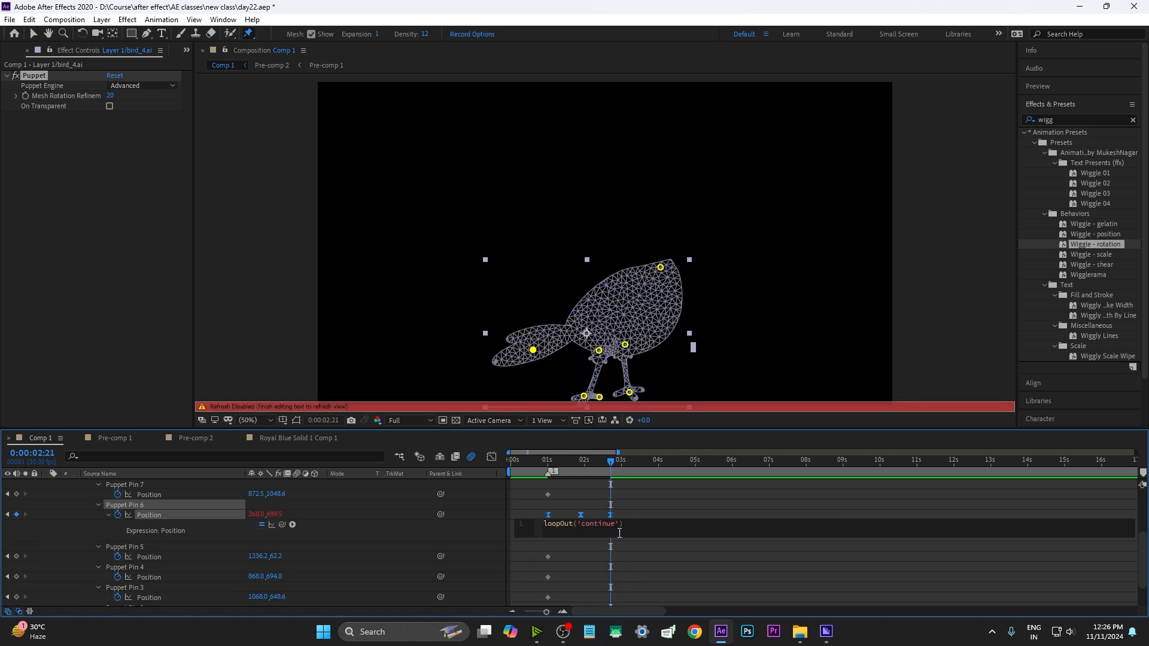
pyautogui.click(588, 462)
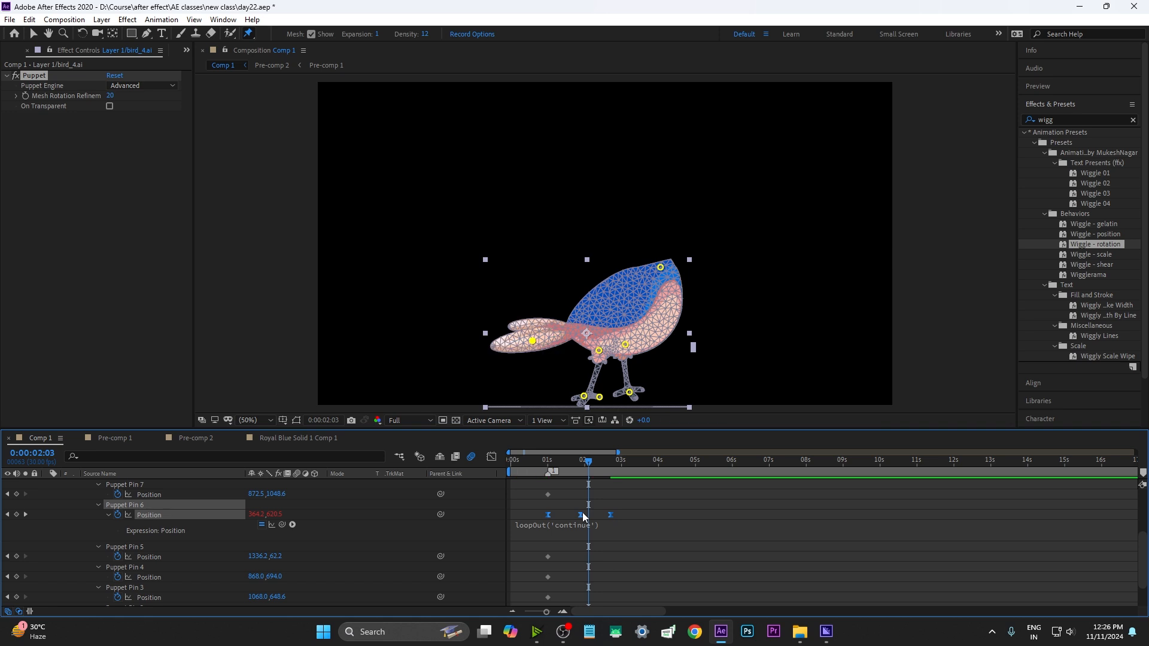
# Scrub and play back the tail movement past its last keyframe to examine the loop.
pyautogui.scroll(1, 583, 512)
pyautogui.click(540, 459)
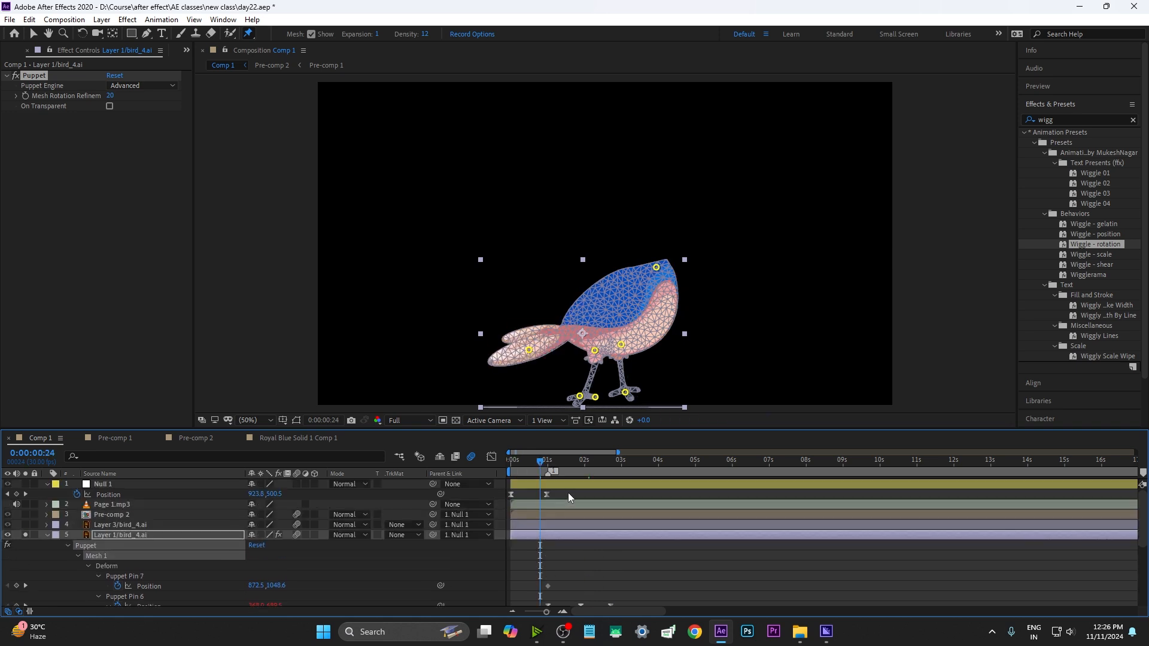
pyautogui.click(614, 555)
pyautogui.click(581, 477)
pyautogui.moveTo(541, 463); pyautogui.dragTo(565, 464)
pyautogui.moveTo(565, 462); pyautogui.dragTo(640, 463)
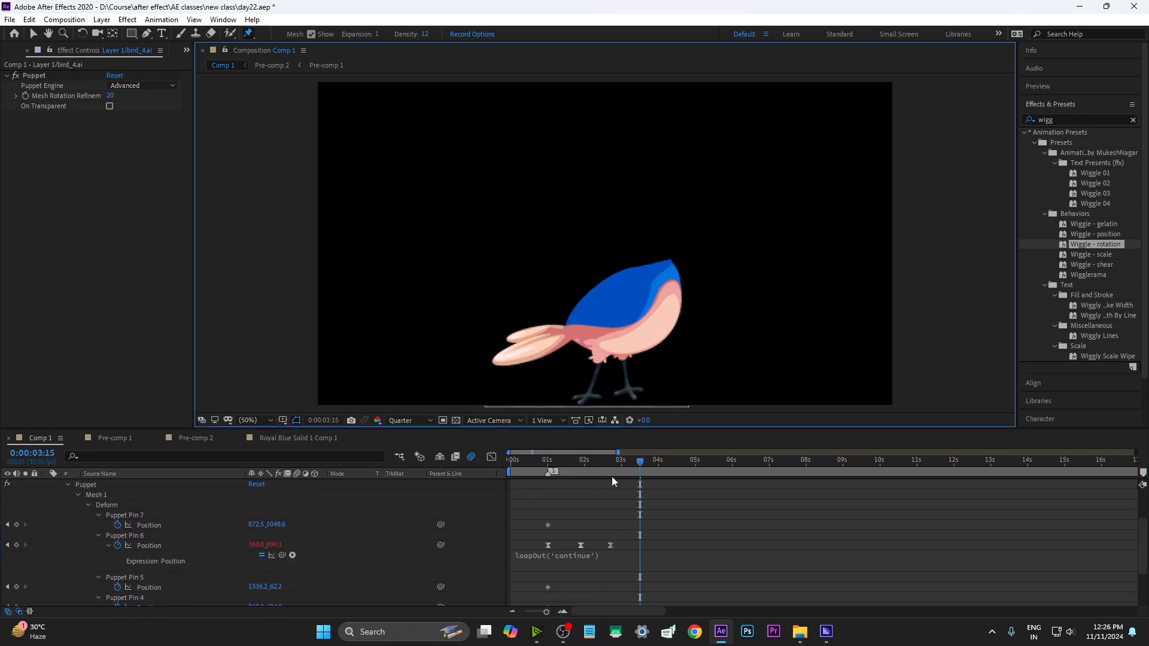
pyautogui.click(577, 464)
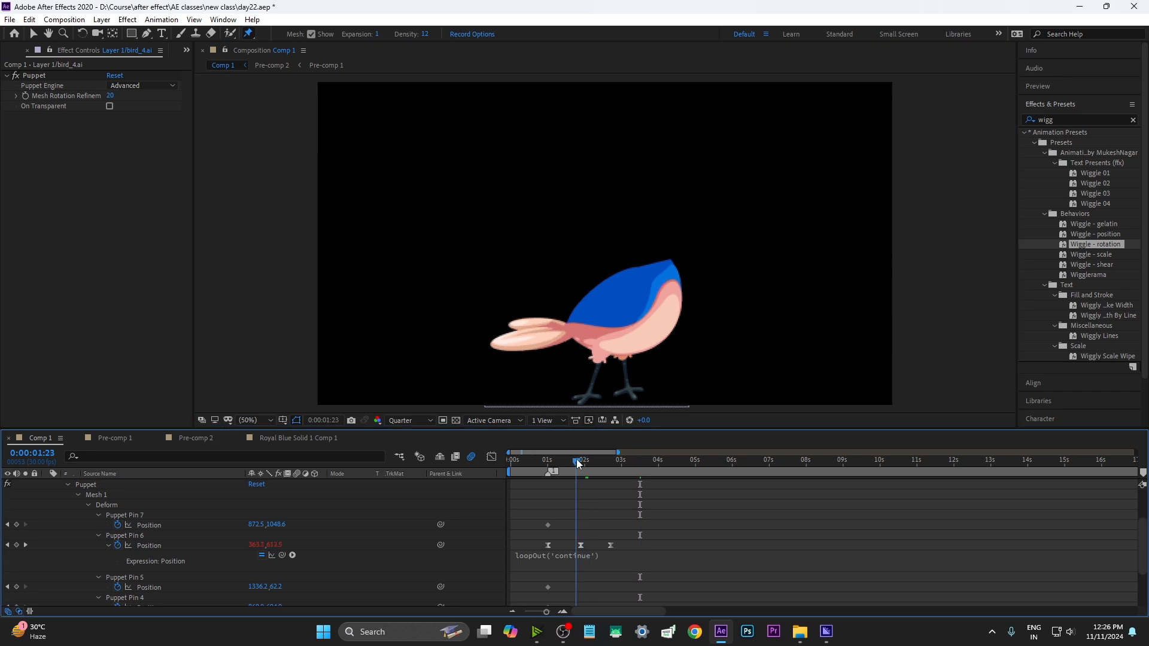
pyautogui.press('space')
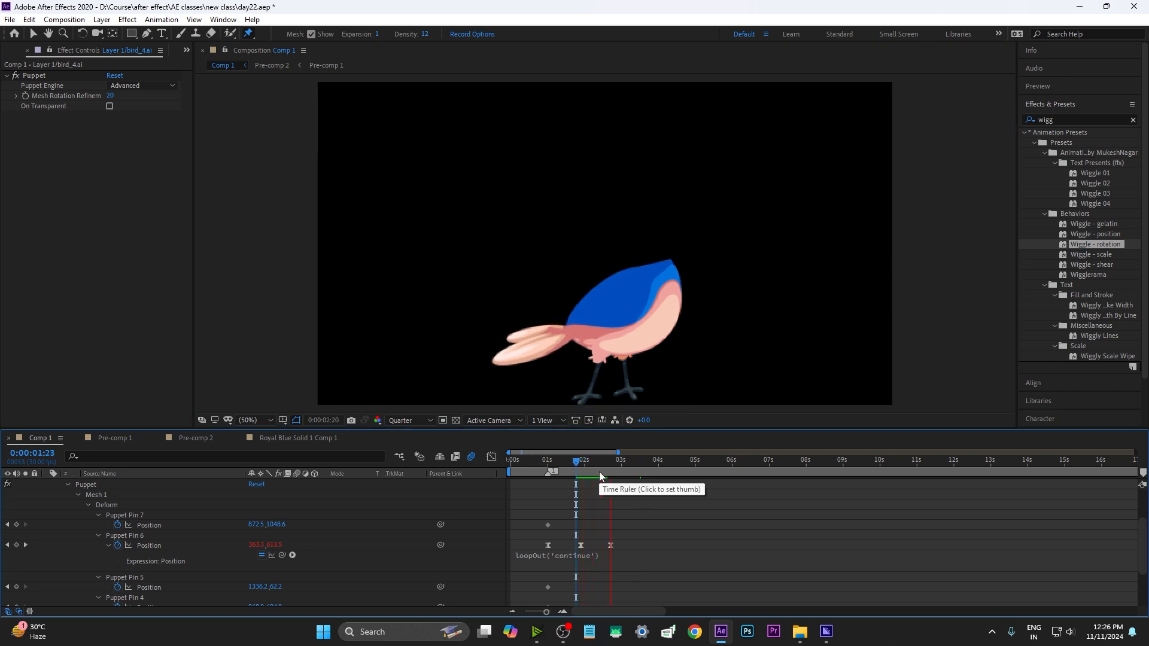
# Change the tail pin's position expression to loopOut('cycle') and play back the tail movement from near the start.
pyautogui.click(586, 565)
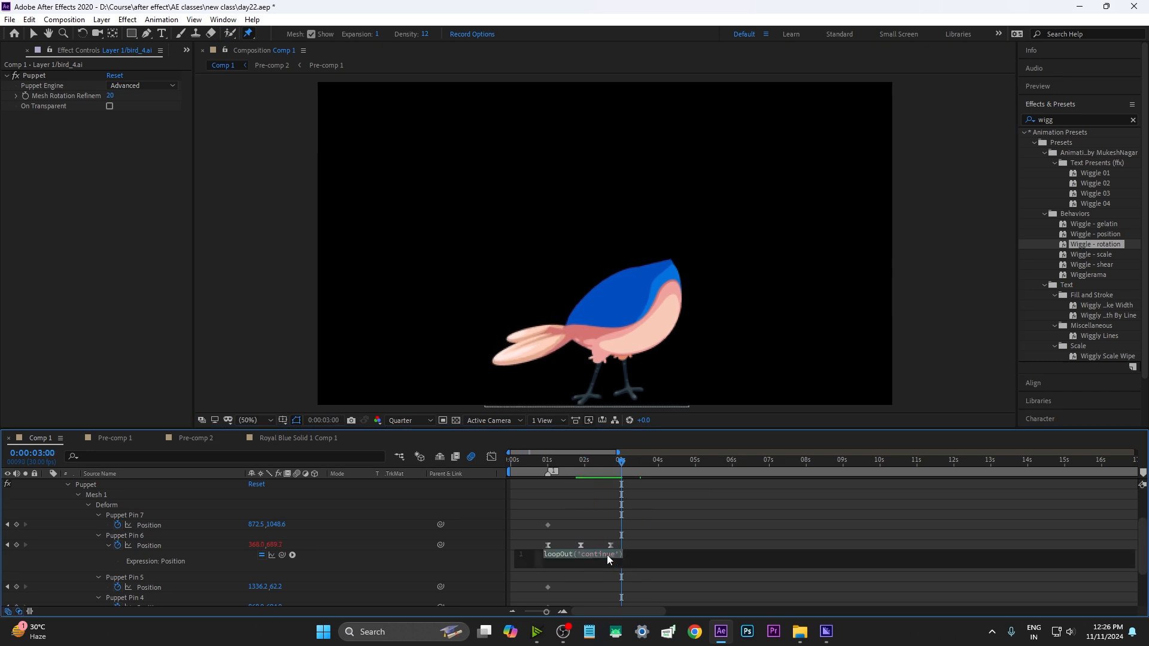
pyautogui.click(612, 555)
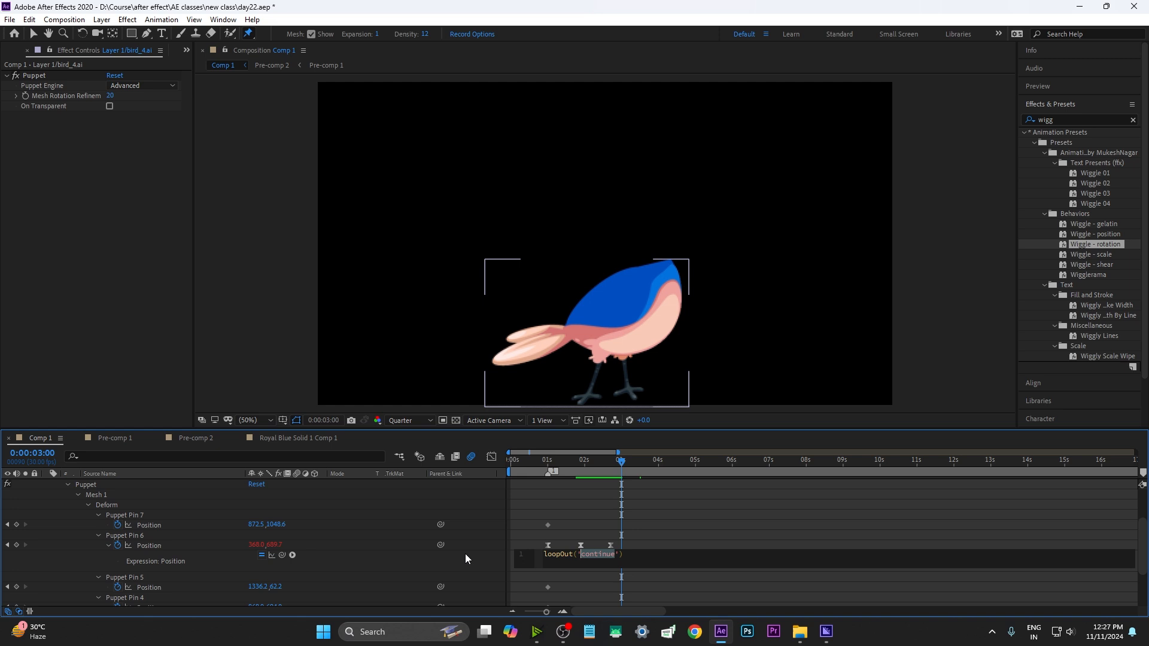
pyautogui.write('cycle')
pyautogui.click(600, 474)
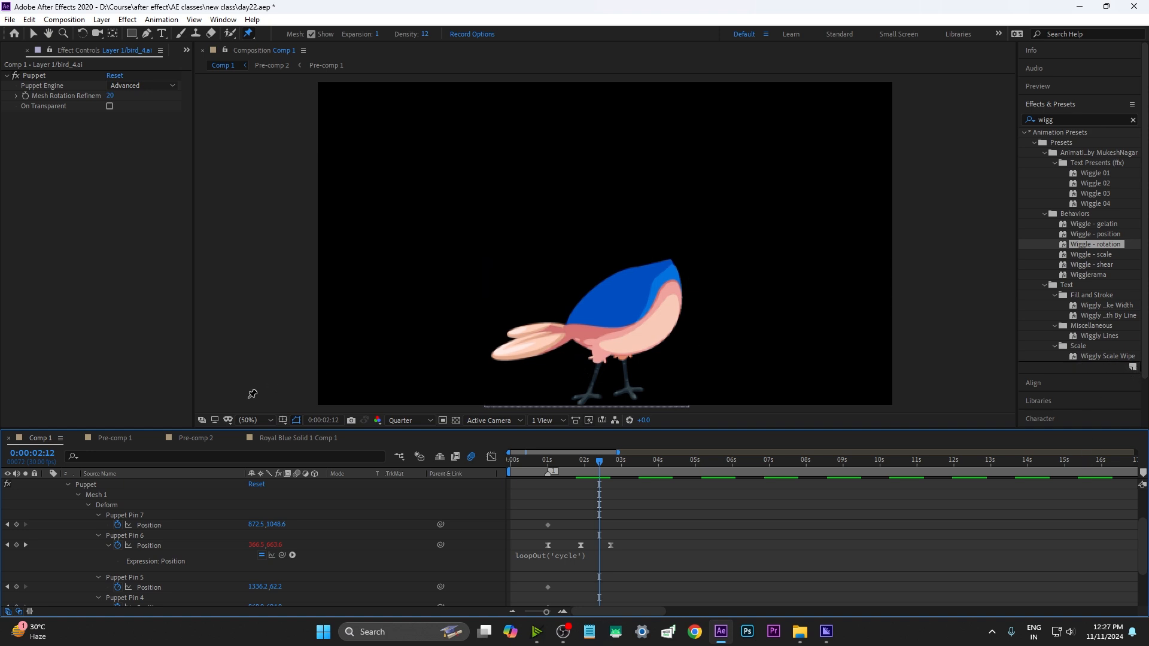
pyautogui.click(595, 463)
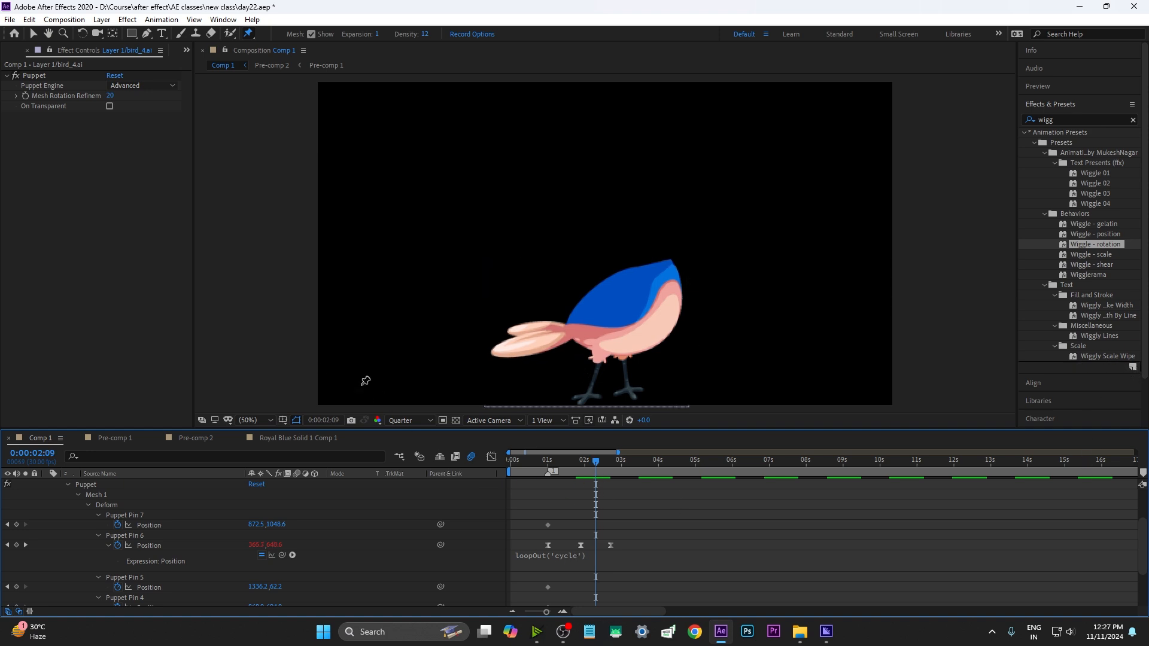
pyautogui.moveTo(595, 464); pyautogui.dragTo(517, 476)
pyautogui.press('space')
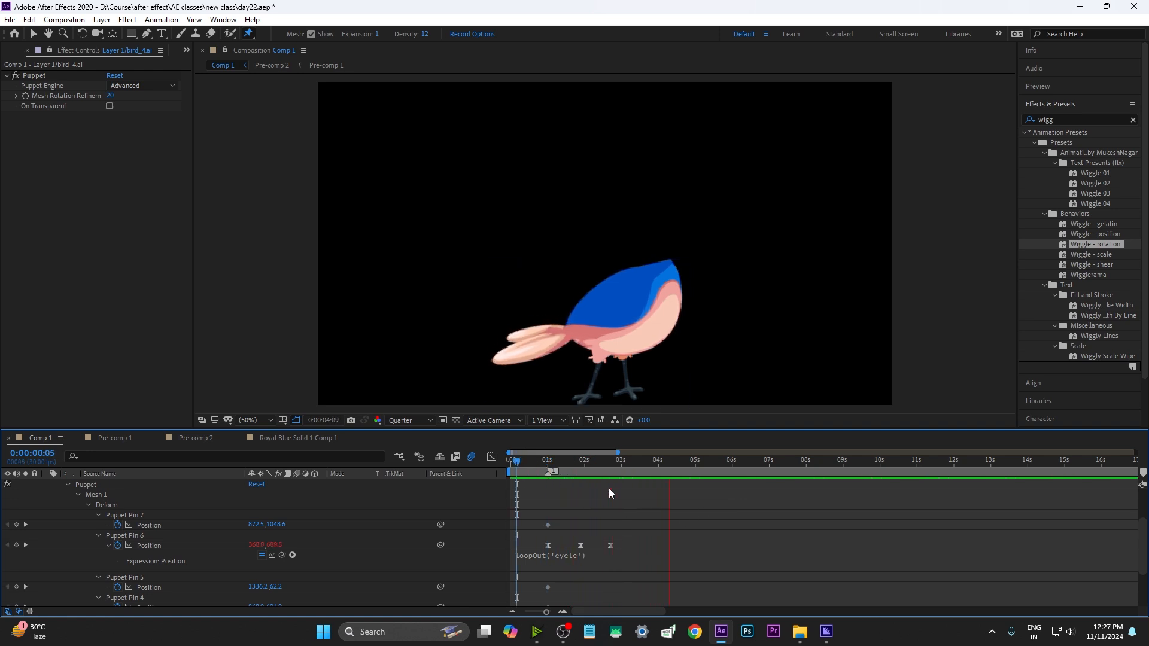
pyautogui.press('space')
# Turn off solo for Layer 1/bird_4.ai, collapse its properties, and play back the complete bird animation.
pyautogui.scroll(-3, 55, 583)
pyautogui.scroll(4, 56, 581)
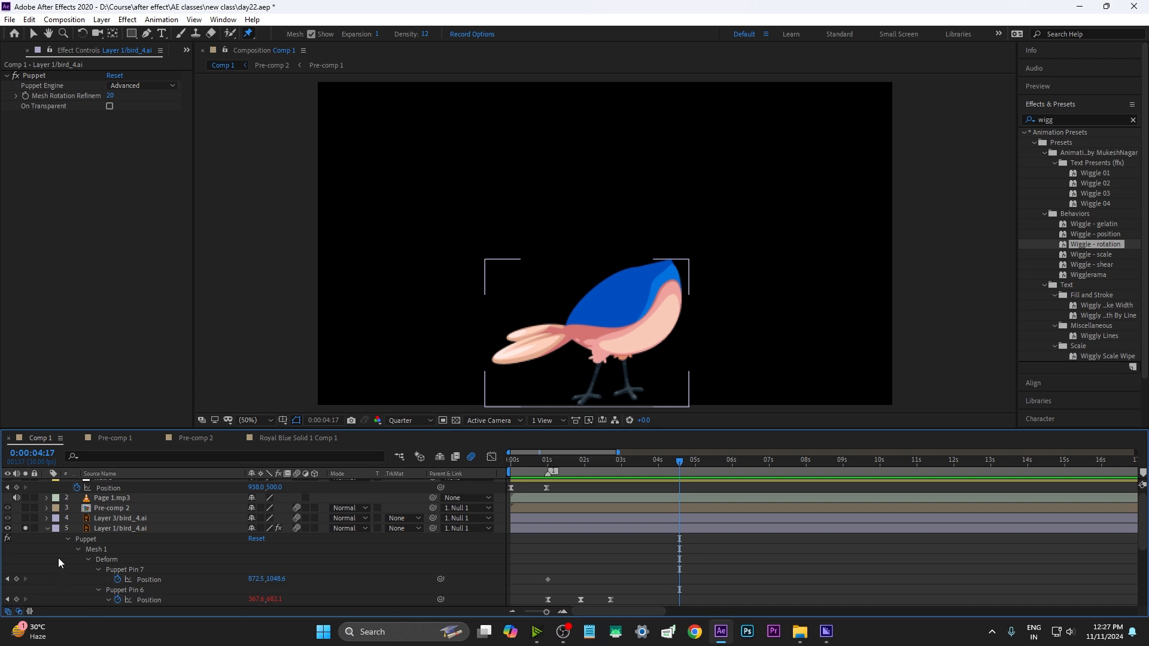
pyautogui.scroll(-3, 637, 551)
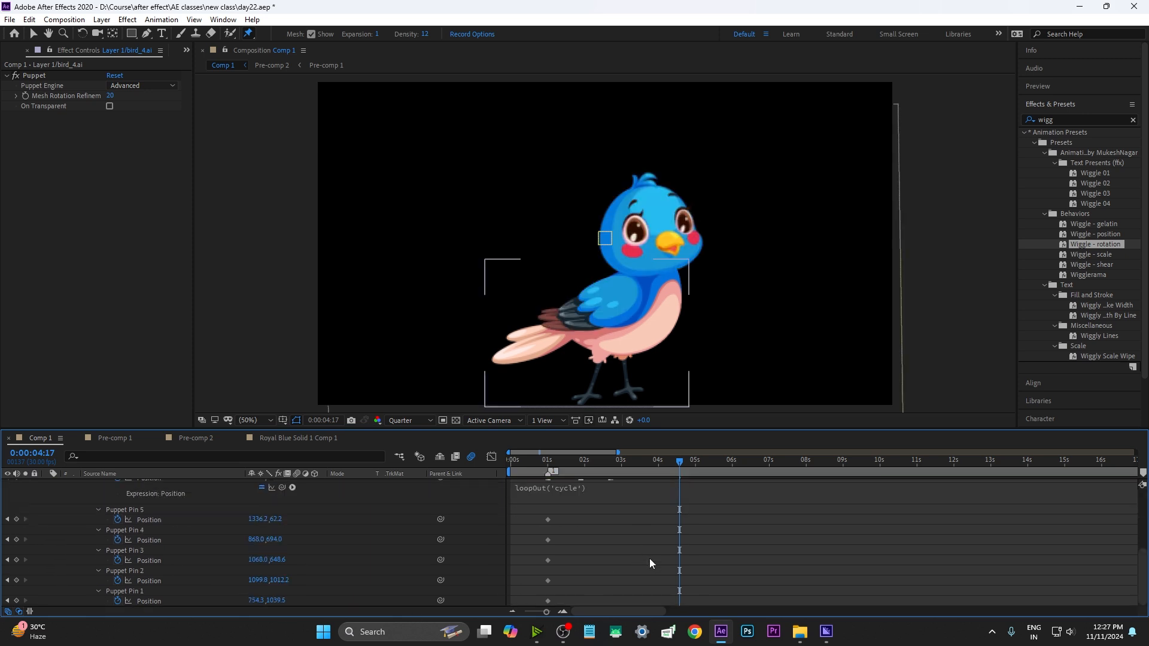
pyautogui.press('-')
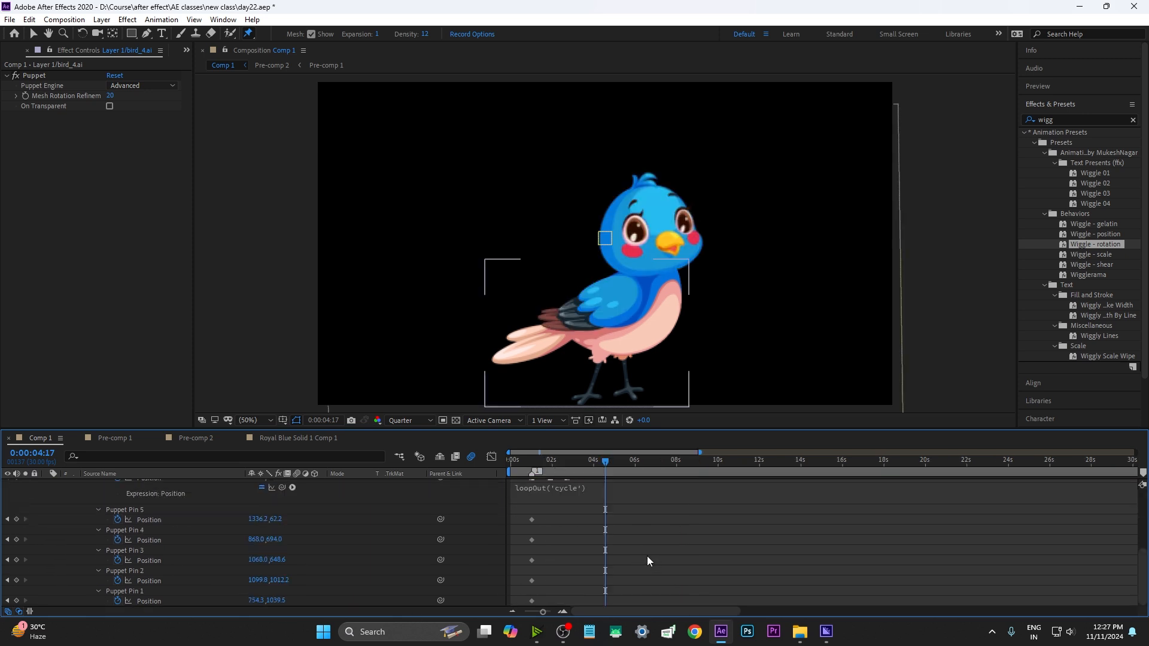
pyautogui.scroll(4, 648, 555)
pyautogui.scroll(-4, 646, 556)
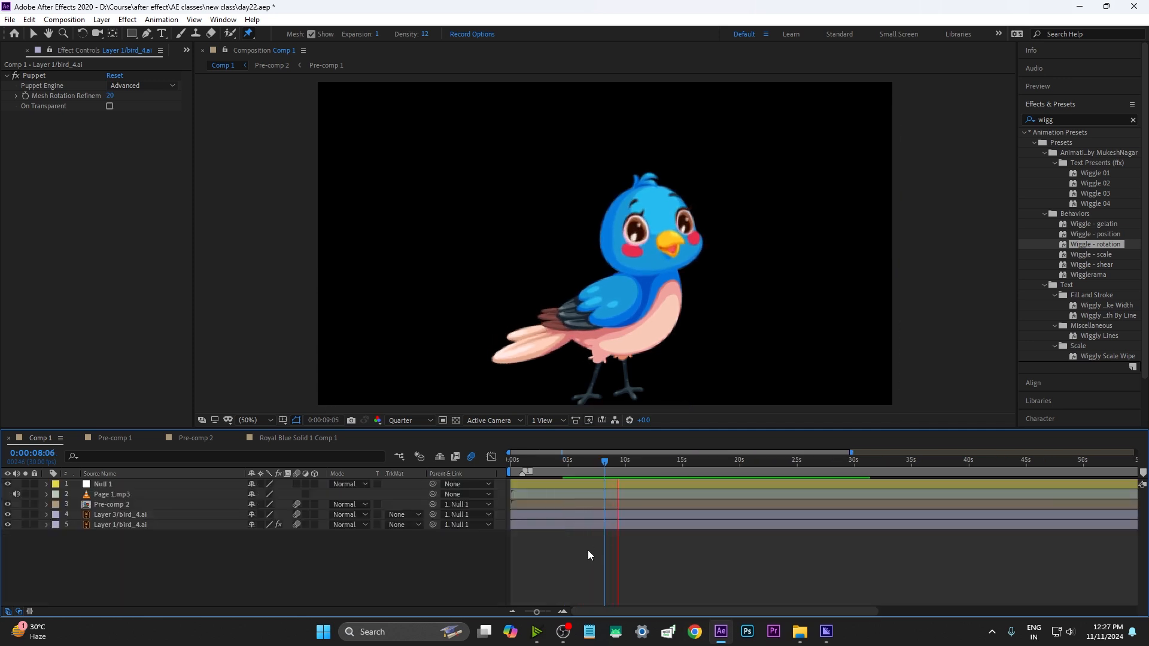
pyautogui.press('space')
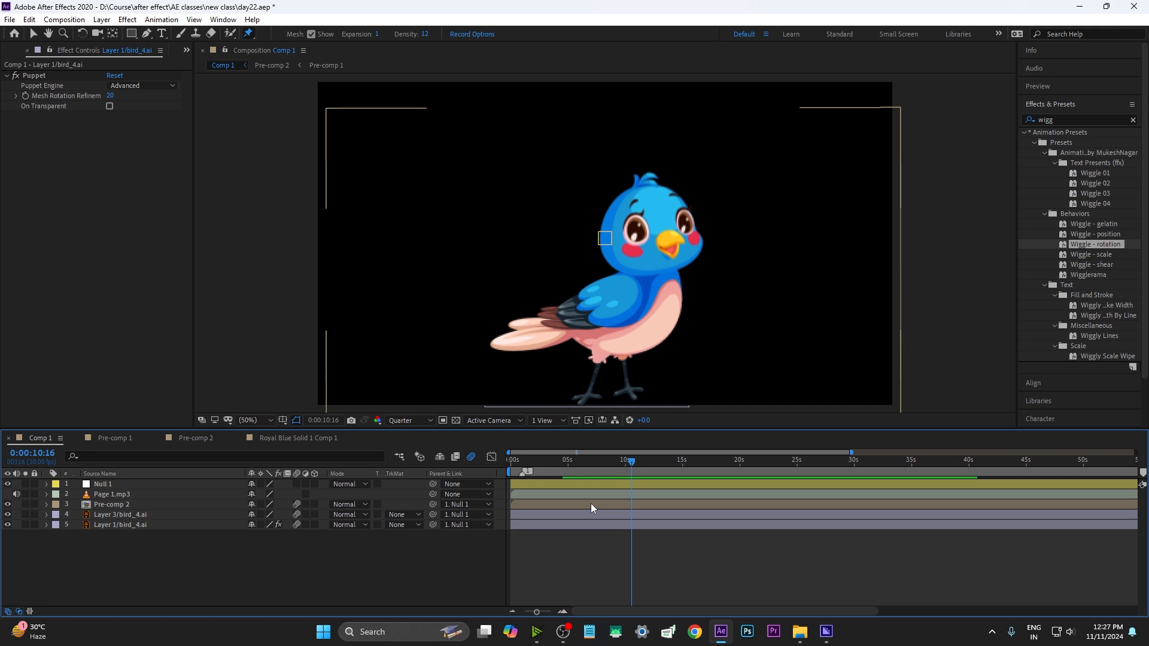
pyautogui.click(592, 509)
# Reveal the keyframed properties of Layer 1/bird_4.ai and play back the whole animation from 0:00:00:00.
pyautogui.click(149, 527)
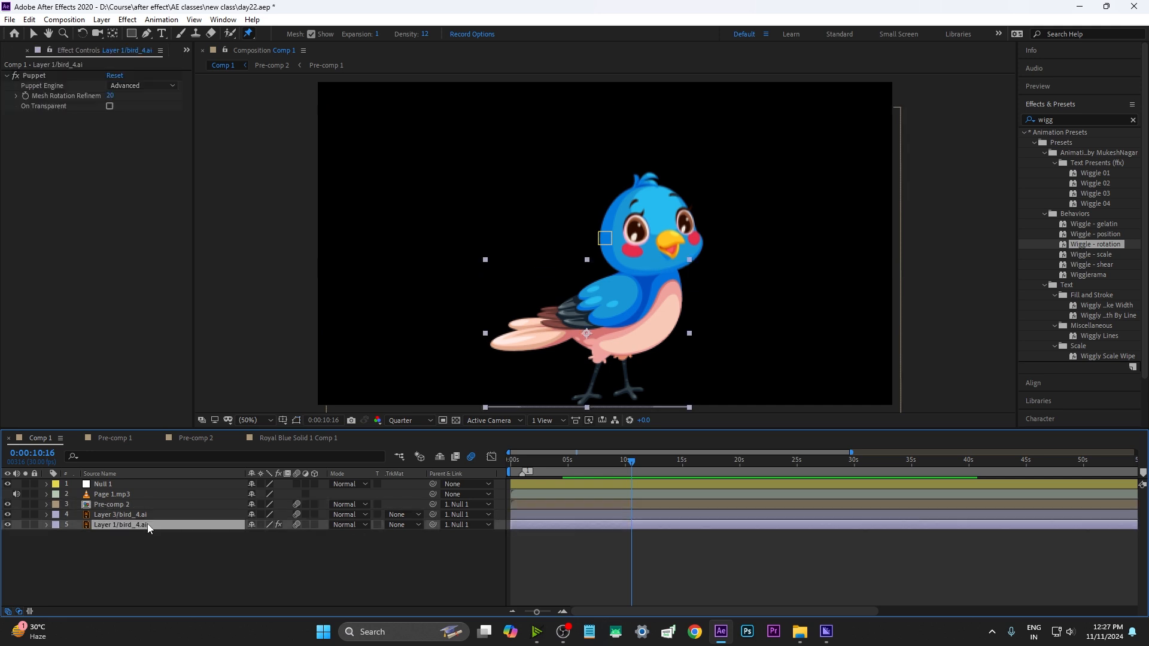
pyautogui.press('u')
pyautogui.press('space')
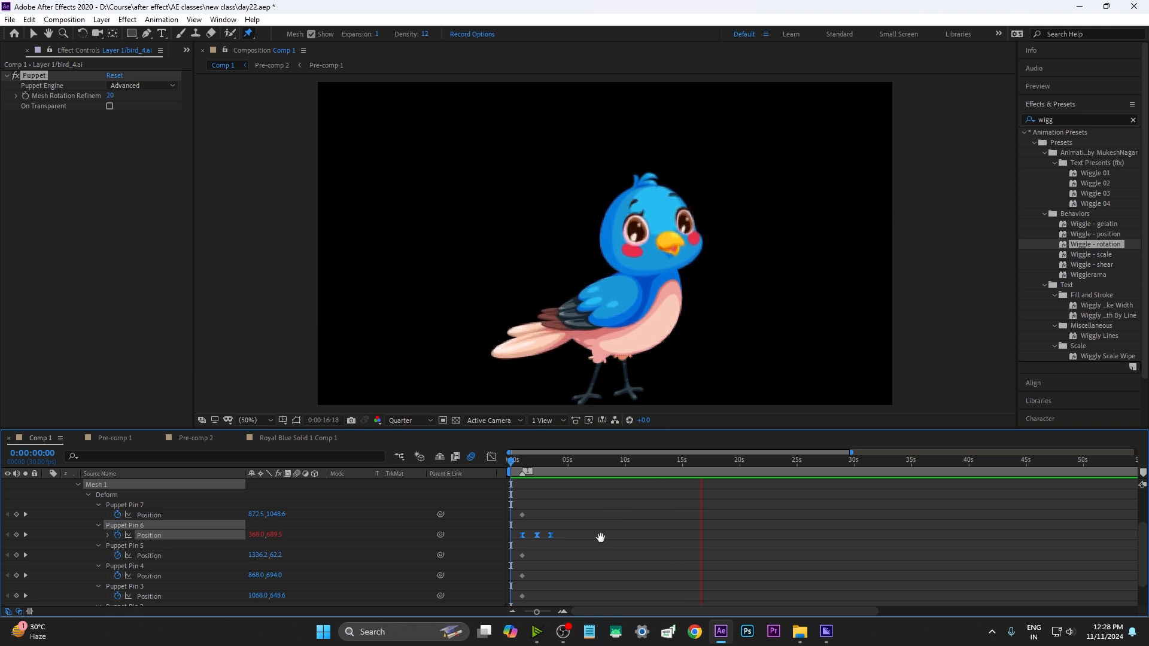
pyautogui.press('space')
pyautogui.moveTo(538, 465); pyautogui.dragTo(487, 471)
pyautogui.press('space')
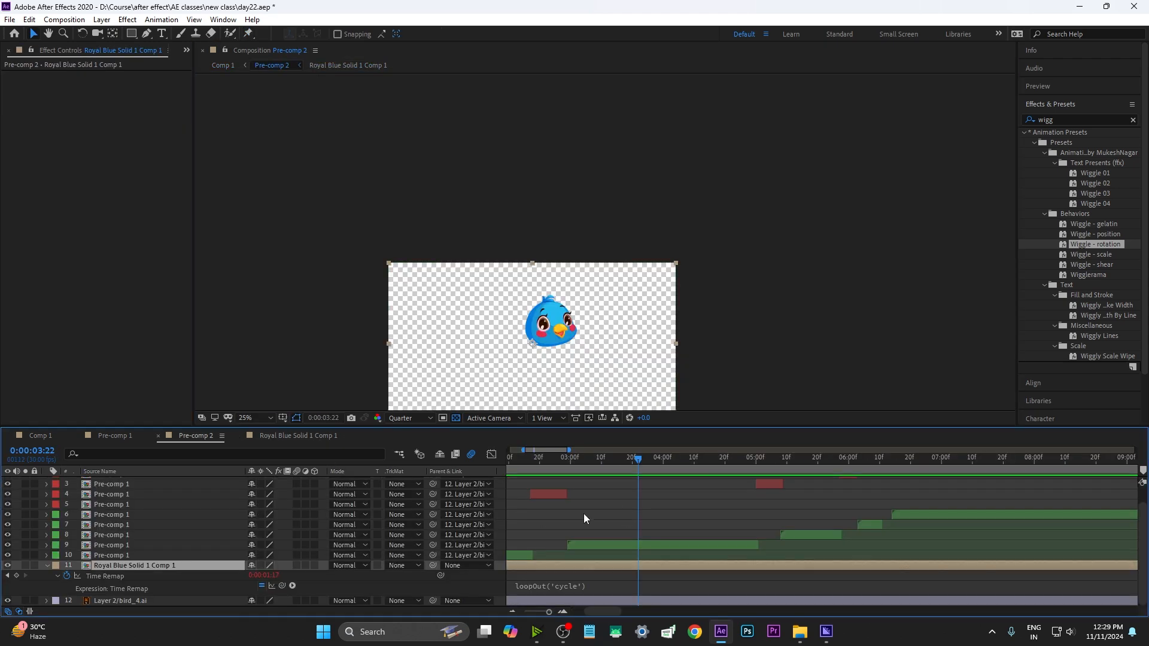
# Turn on Collapse Transformations for Royal Blue Solid 1 Comp 1 in Pre-comp 2 and fit the composition to the viewer.
pyautogui.moveTo(546, 461); pyautogui.dragTo(600, 464)
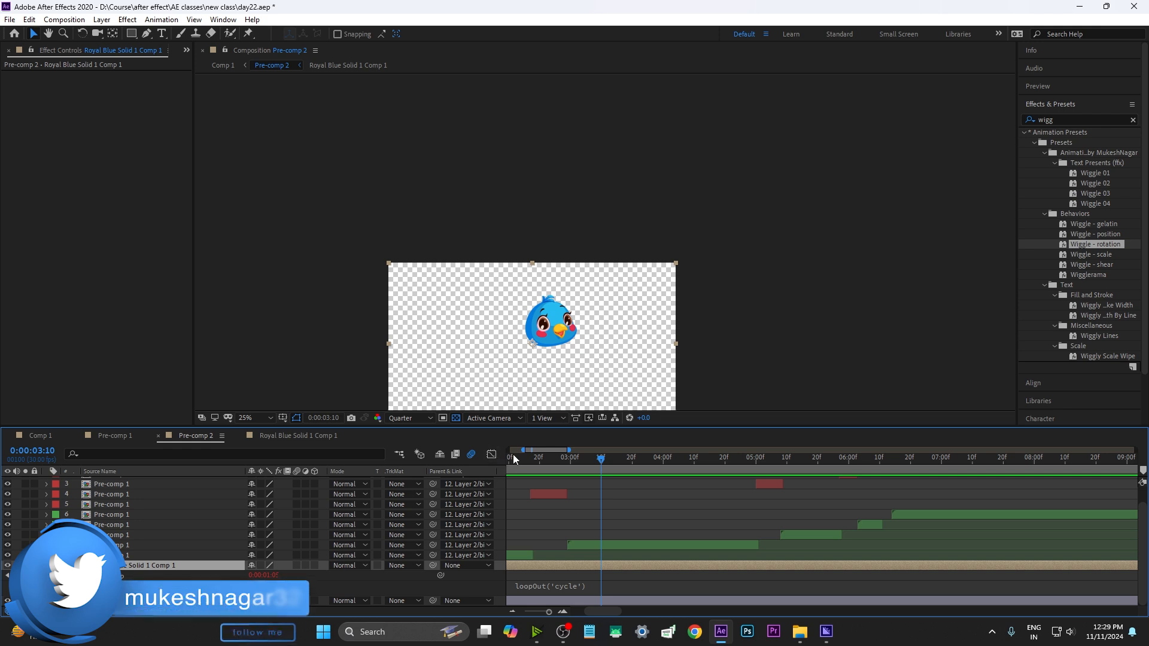
pyautogui.moveTo(516, 455); pyautogui.dragTo(658, 459)
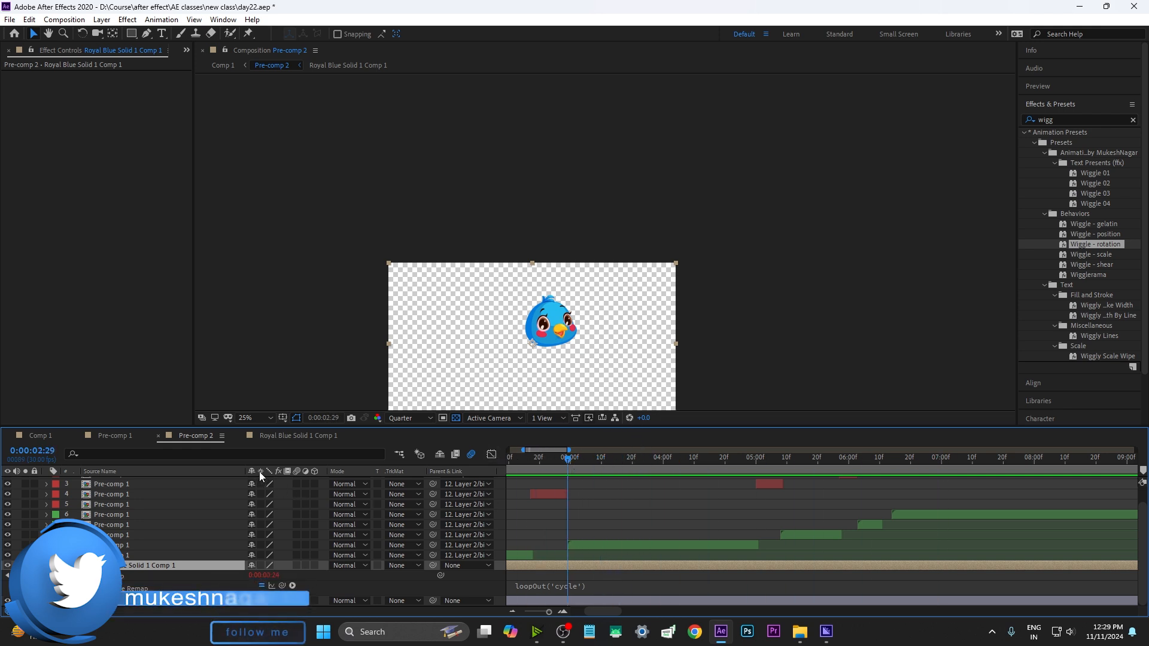
pyautogui.click(260, 566)
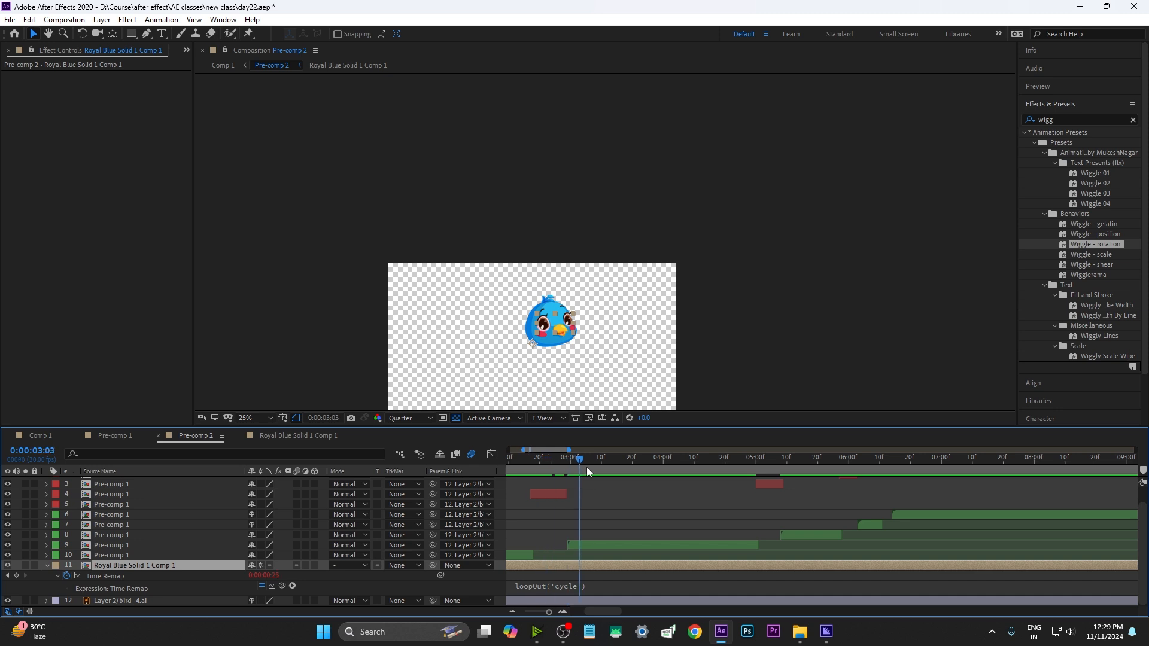
pyautogui.moveTo(661, 475); pyautogui.dragTo(390, 540)
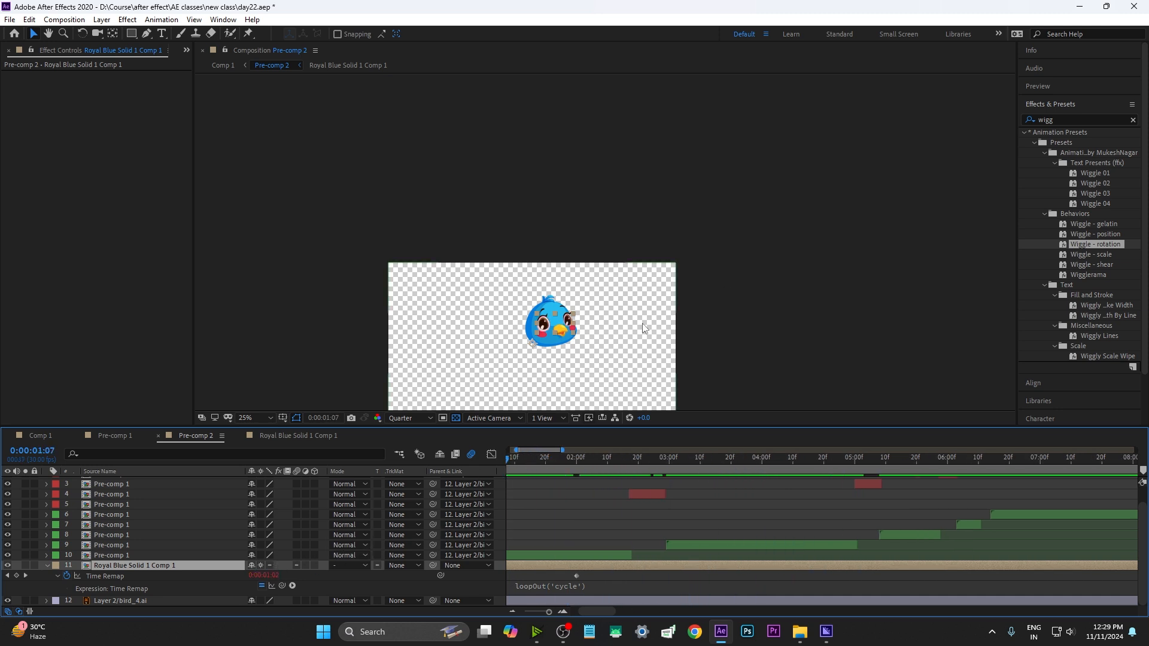
pyautogui.click(267, 418)
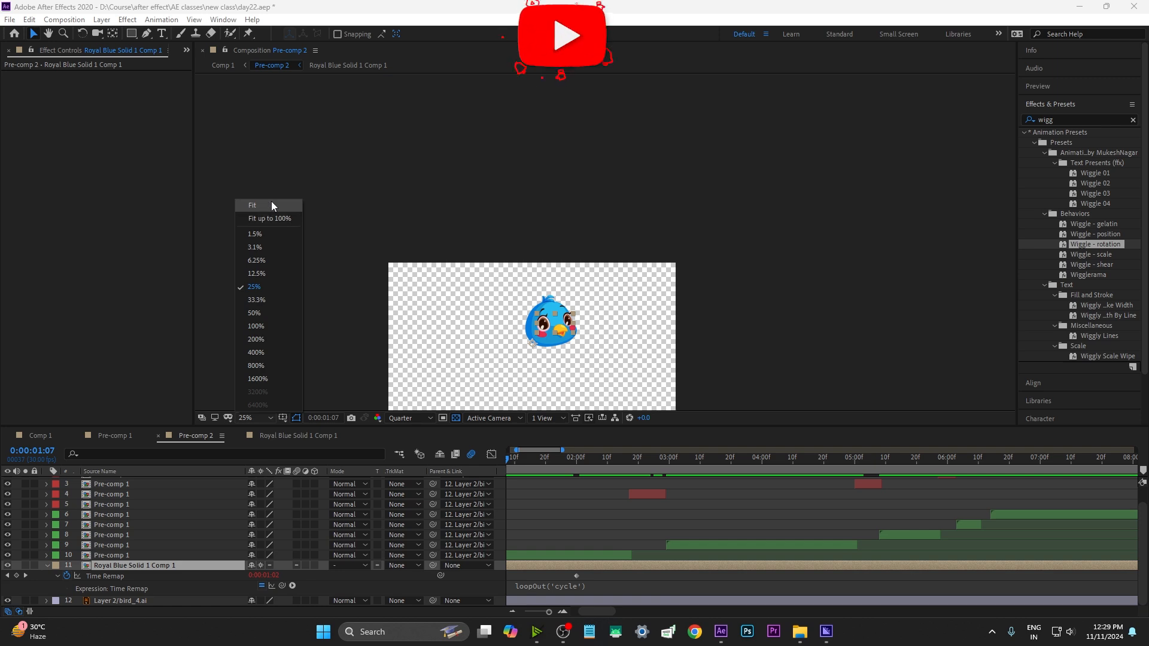
pyautogui.click(271, 202)
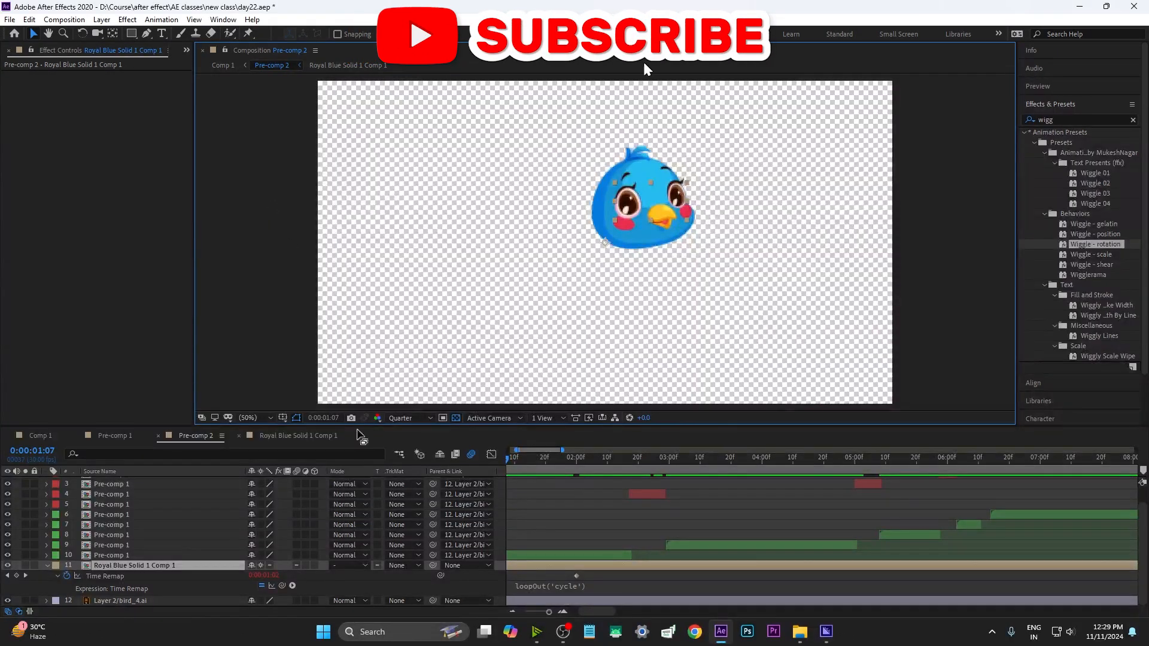
# Toggle Collapse Transformations off and on again for Royal Blue Solid 1 Comp 1 and compare how the blinking eyes play.
pyautogui.hotkey('ctrl', 'z')
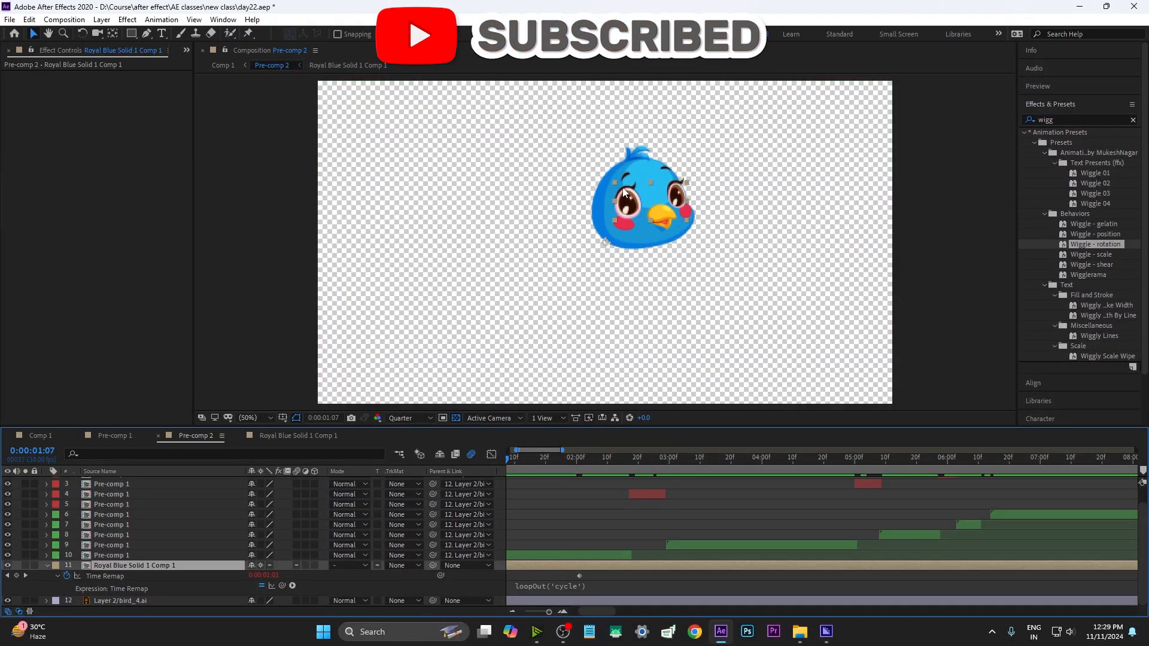
pyautogui.click(261, 566)
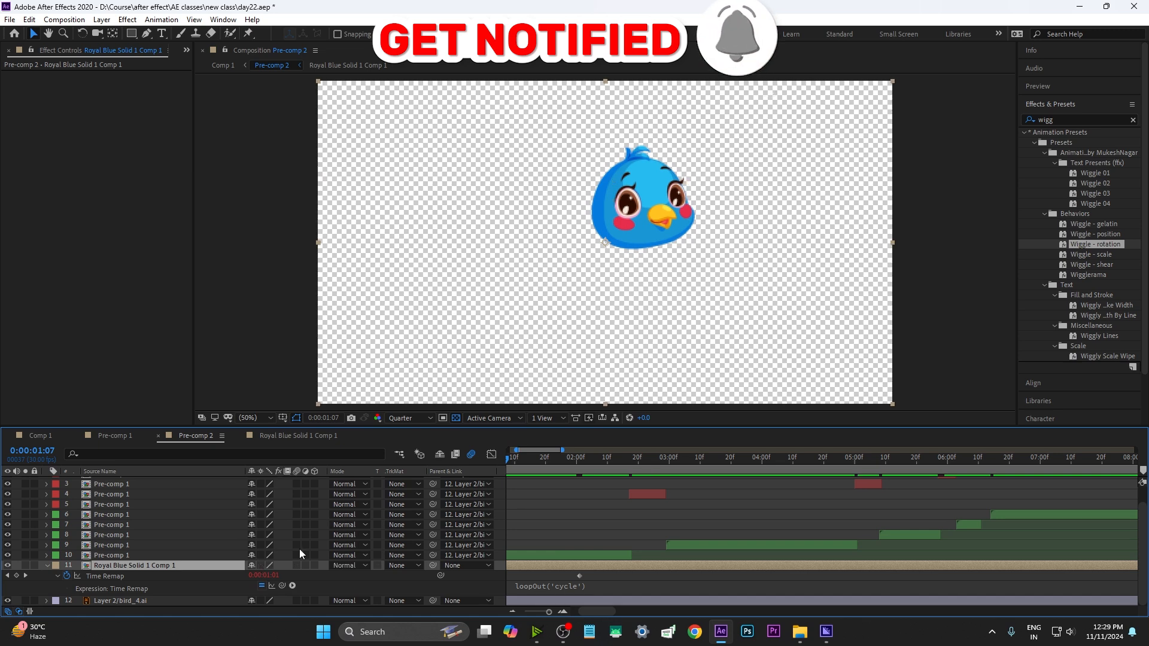
pyautogui.click(261, 565)
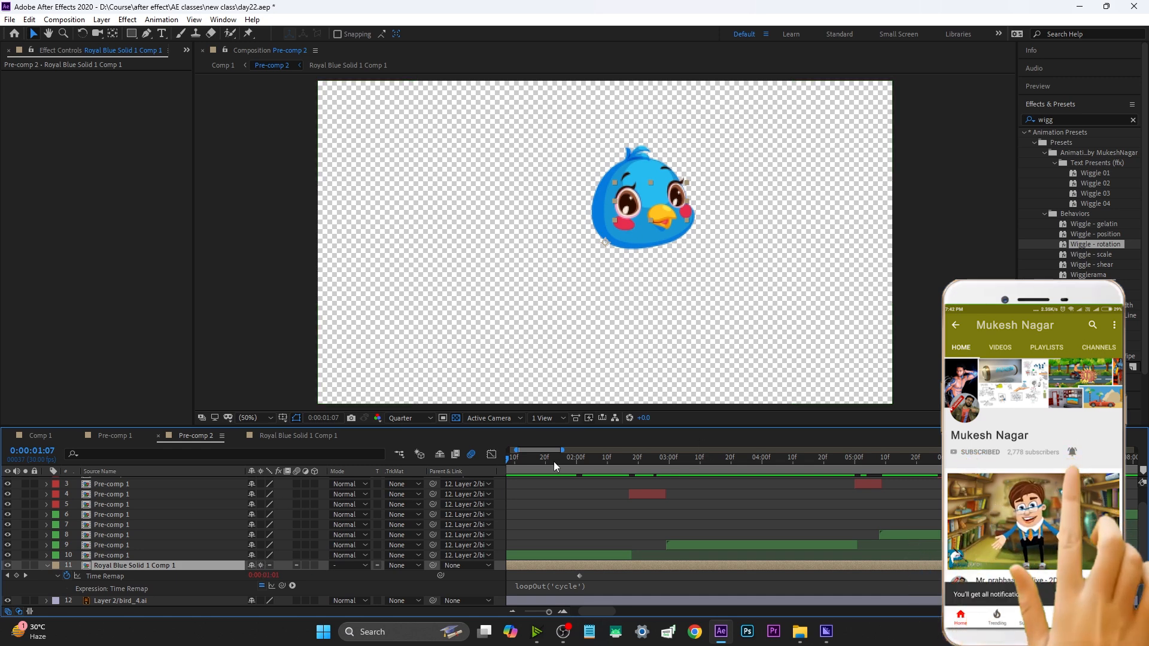
pyautogui.click(636, 469)
pyautogui.press('space')
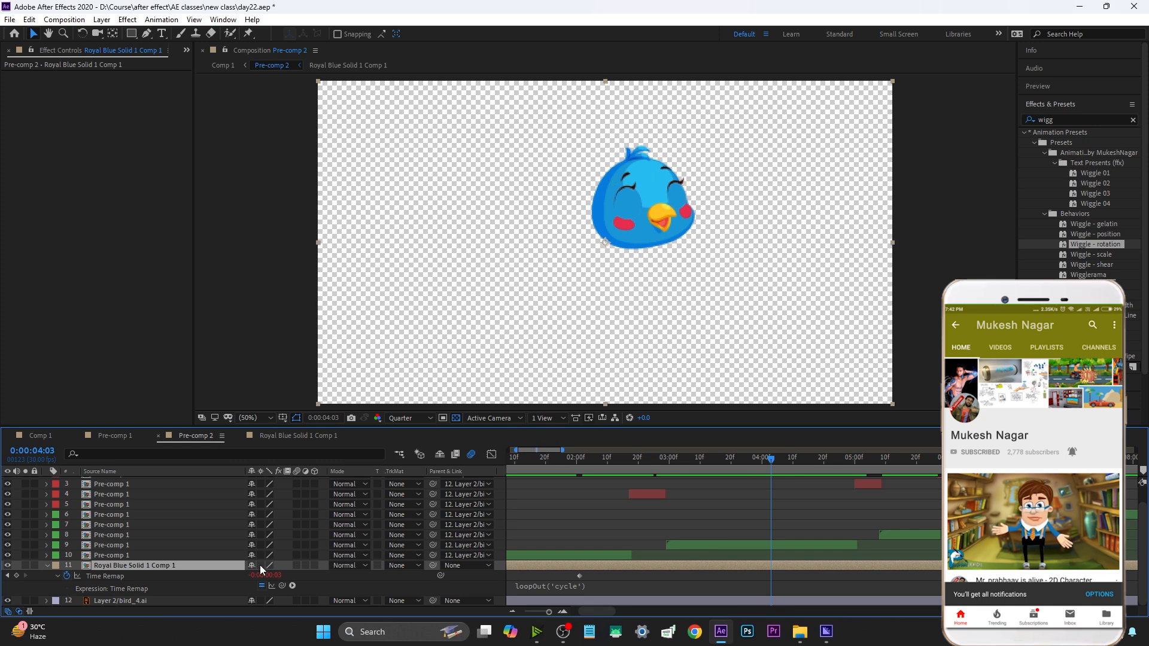
pyautogui.moveTo(729, 466); pyautogui.dragTo(854, 475)
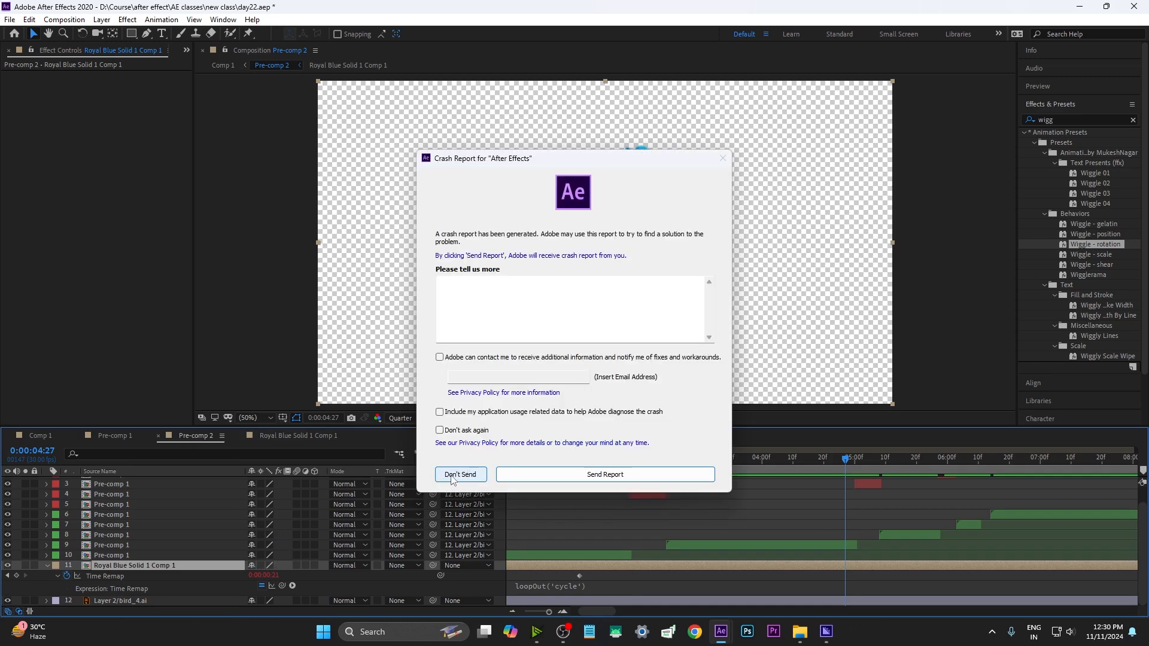
# Dismiss the crash report without sending it and reopen the day22 project from the recent files.
pyautogui.click(452, 476)
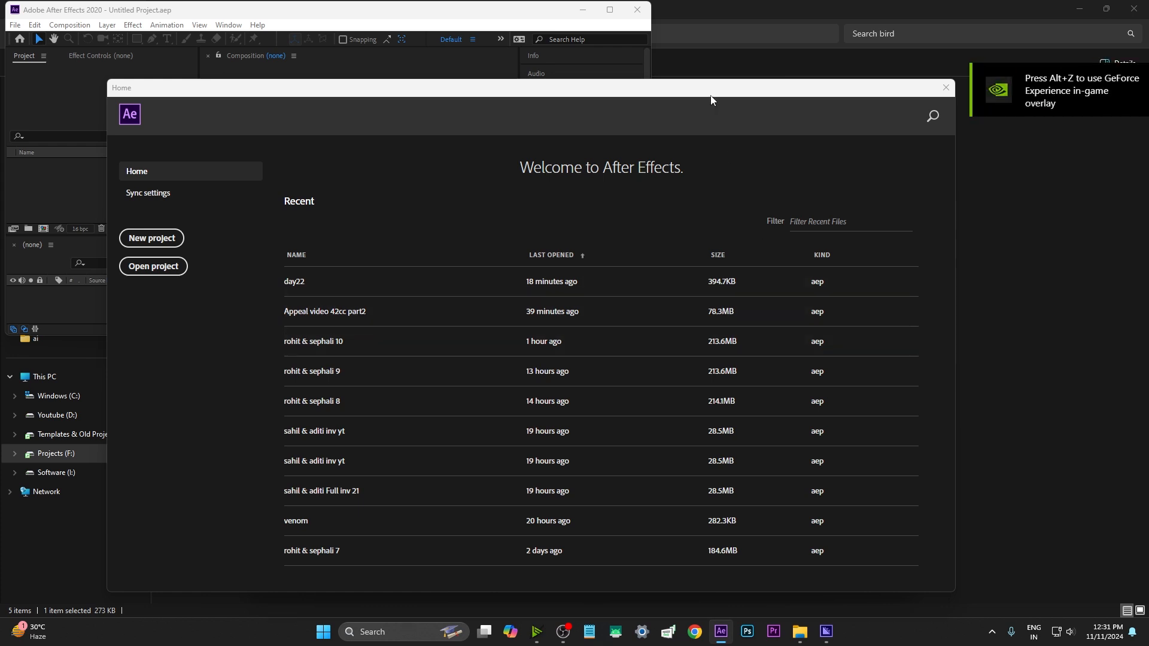
pyautogui.moveTo(711, 95)
pyautogui.mouseDown()
pyautogui.moveTo(728, 116)
pyautogui.moveTo(736, 95)
pyautogui.moveTo(712, 88)
pyautogui.mouseUp()
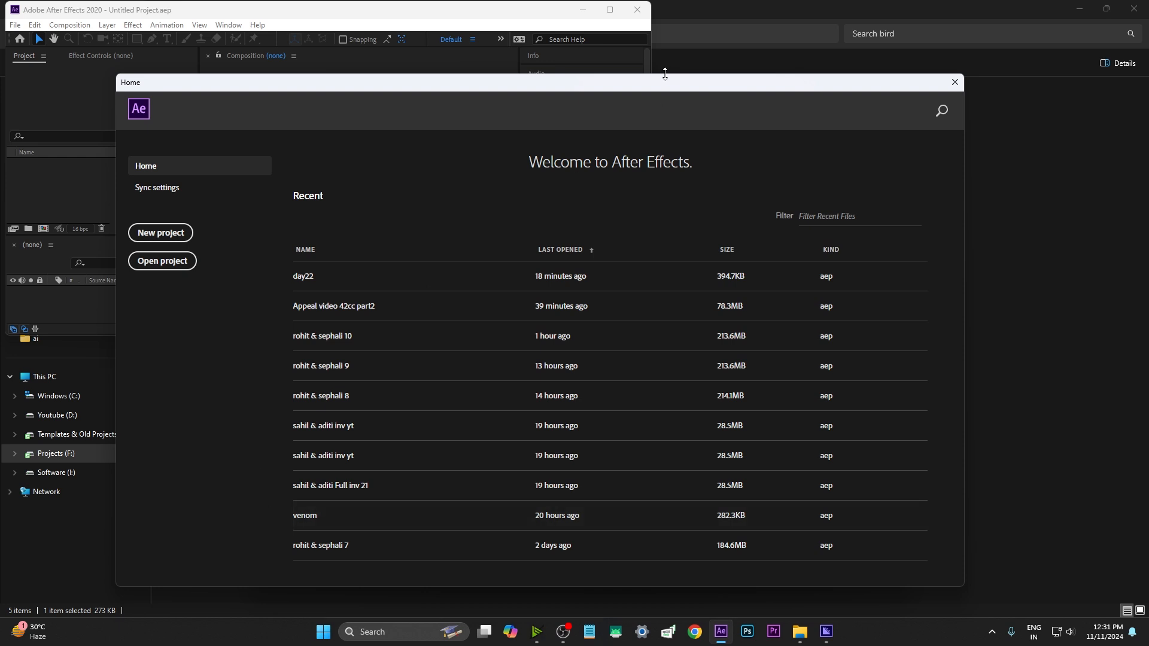
pyautogui.moveTo(657, 88); pyautogui.dragTo(627, 92)
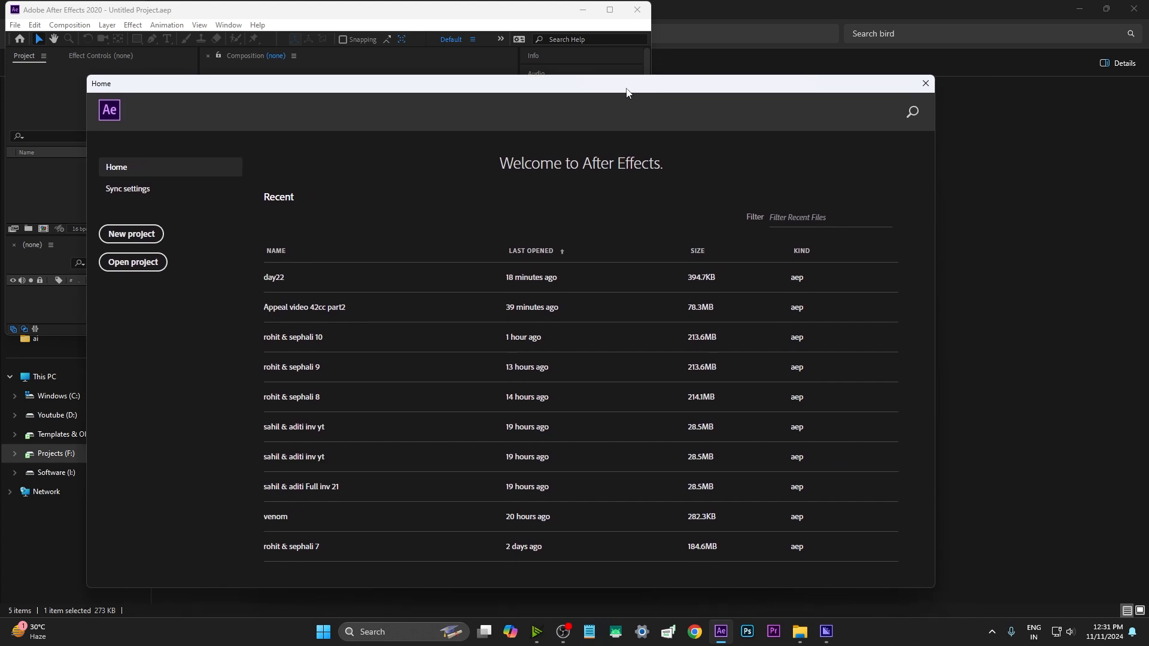
pyautogui.moveTo(779, 89); pyautogui.dragTo(793, 91)
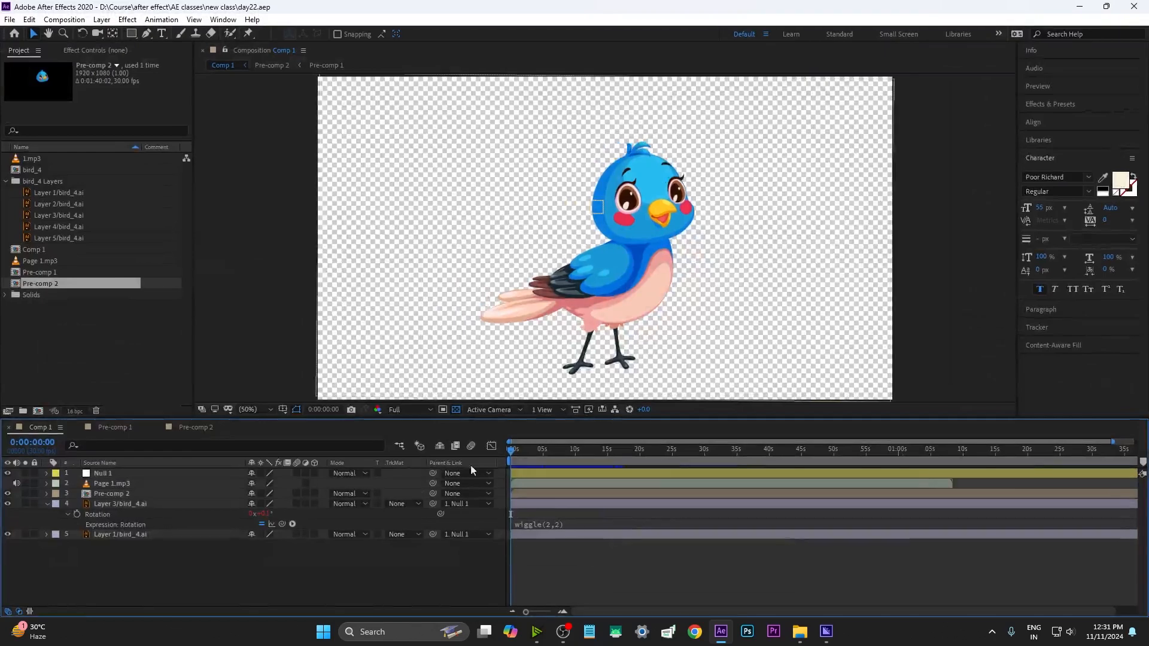
# Check the recovered bird animation by looking through Pre-comp 2 and scrubbing through Comp 1.
pyautogui.moveTo(519, 453); pyautogui.dragTo(875, 484)
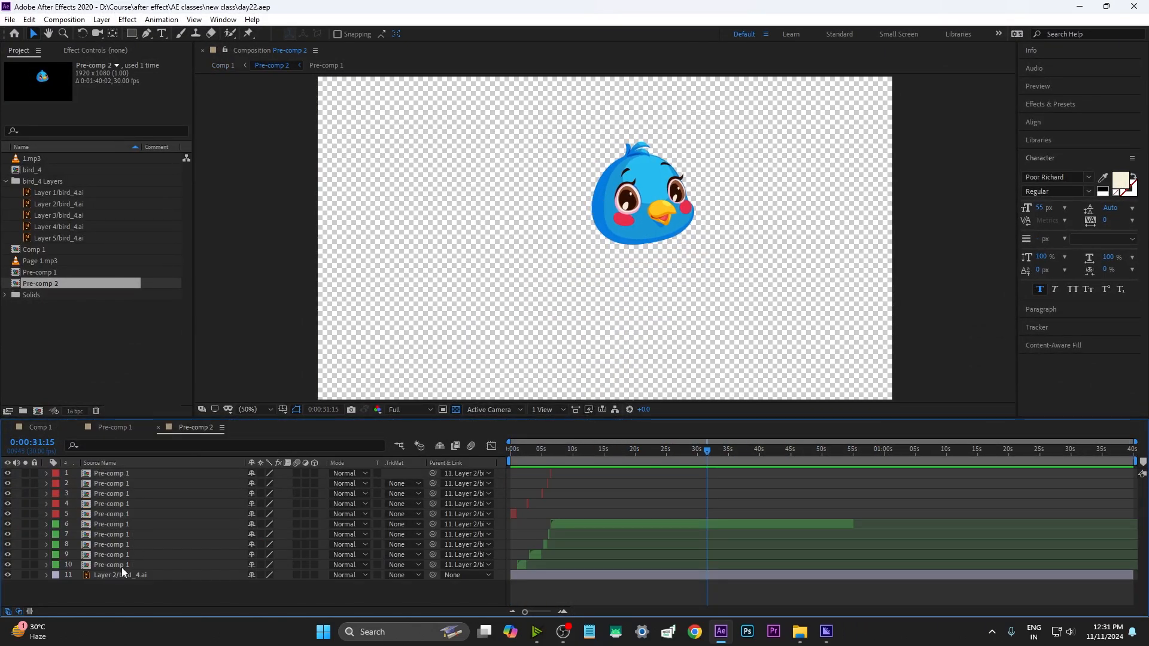
pyautogui.click(121, 568)
pyautogui.doubleClick(121, 568)
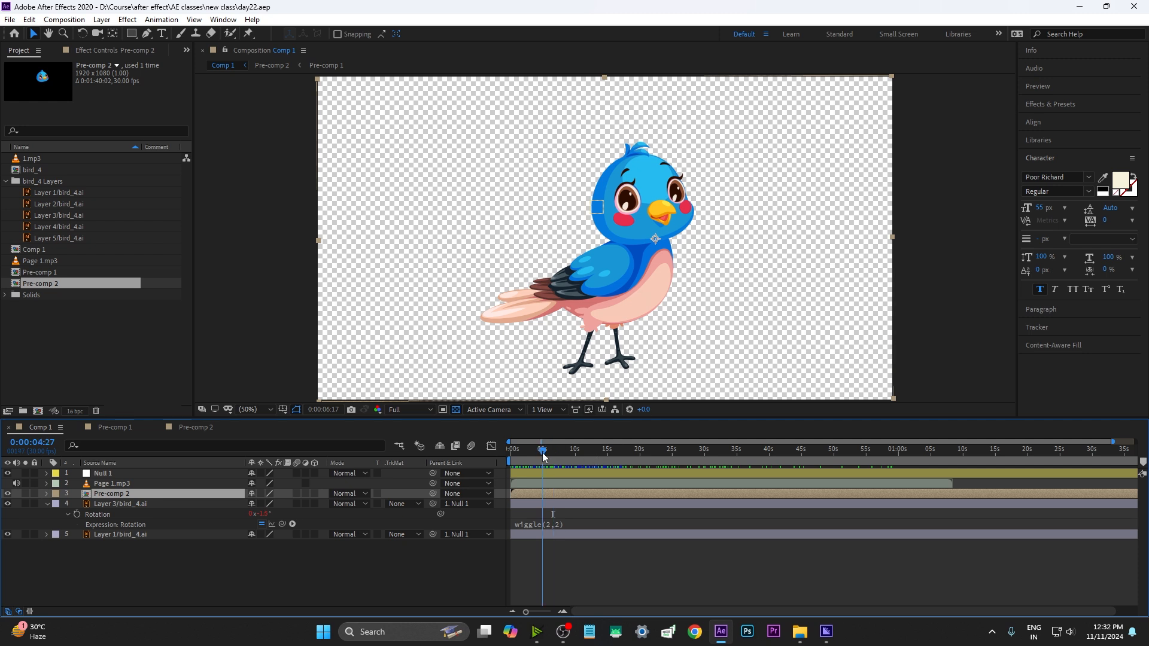
pyautogui.click(530, 454)
pyautogui.moveTo(535, 461); pyautogui.dragTo(556, 451)
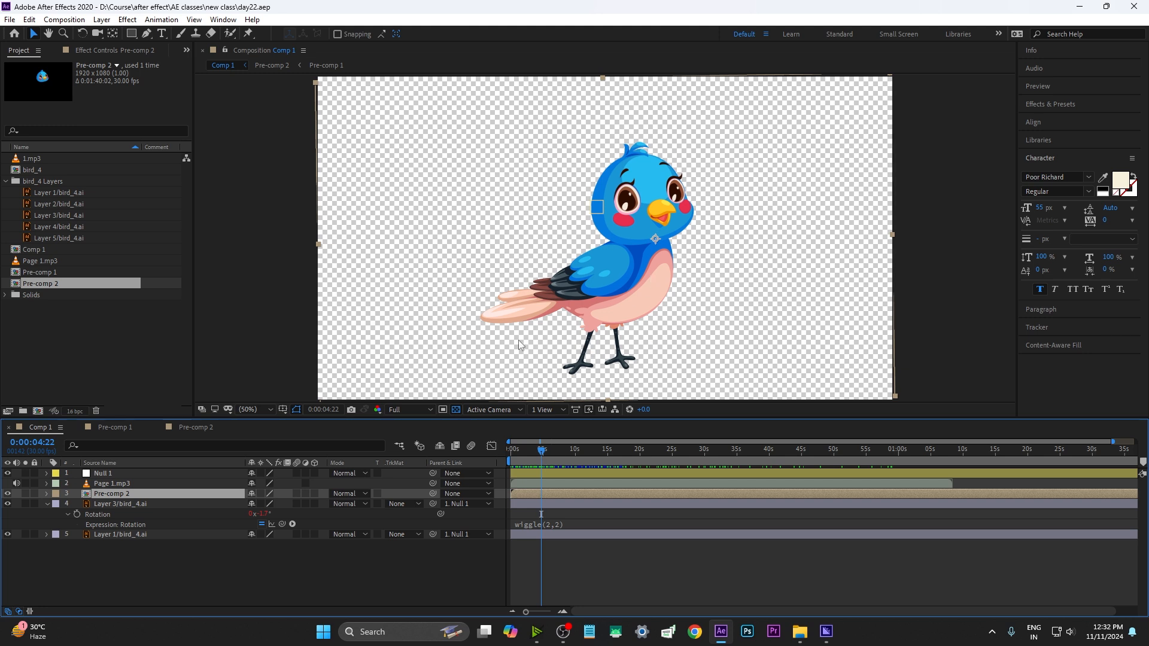
pyautogui.moveTo(542, 454)
pyautogui.mouseDown()
pyautogui.moveTo(513, 453)
pyautogui.moveTo(563, 455)
pyautogui.moveTo(522, 469)
pyautogui.moveTo(535, 472)
pyautogui.mouseUp()
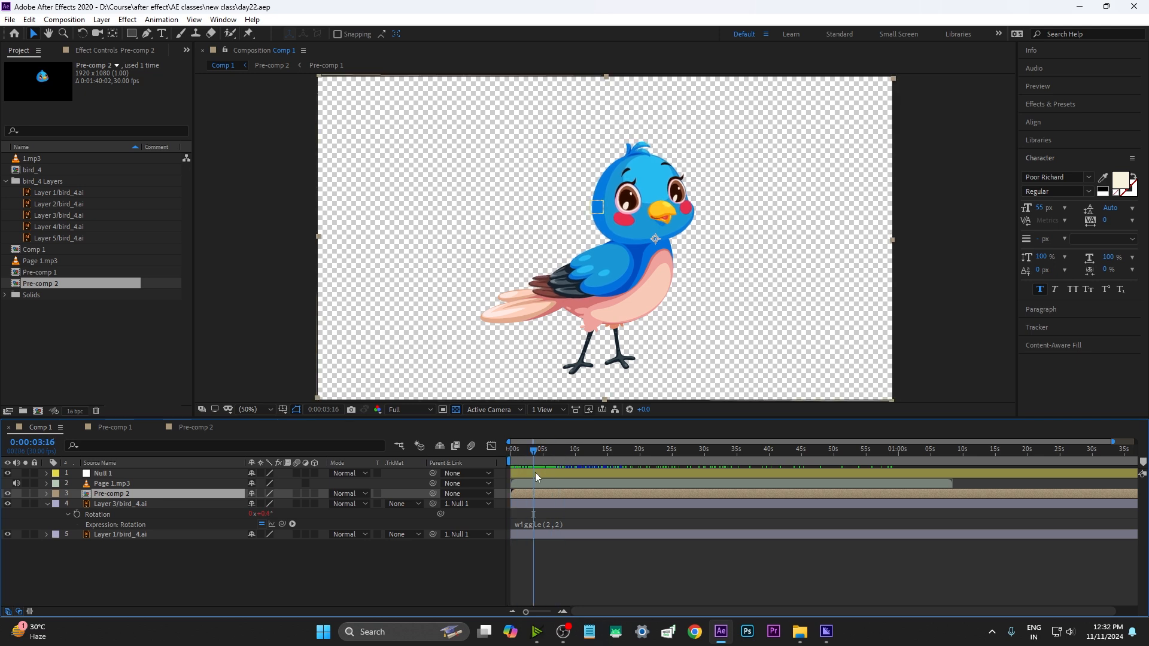
pyautogui.hotkey('alt', 'Tab')
pyautogui.moveTo(751, 138); pyautogui.dragTo(721, 136)
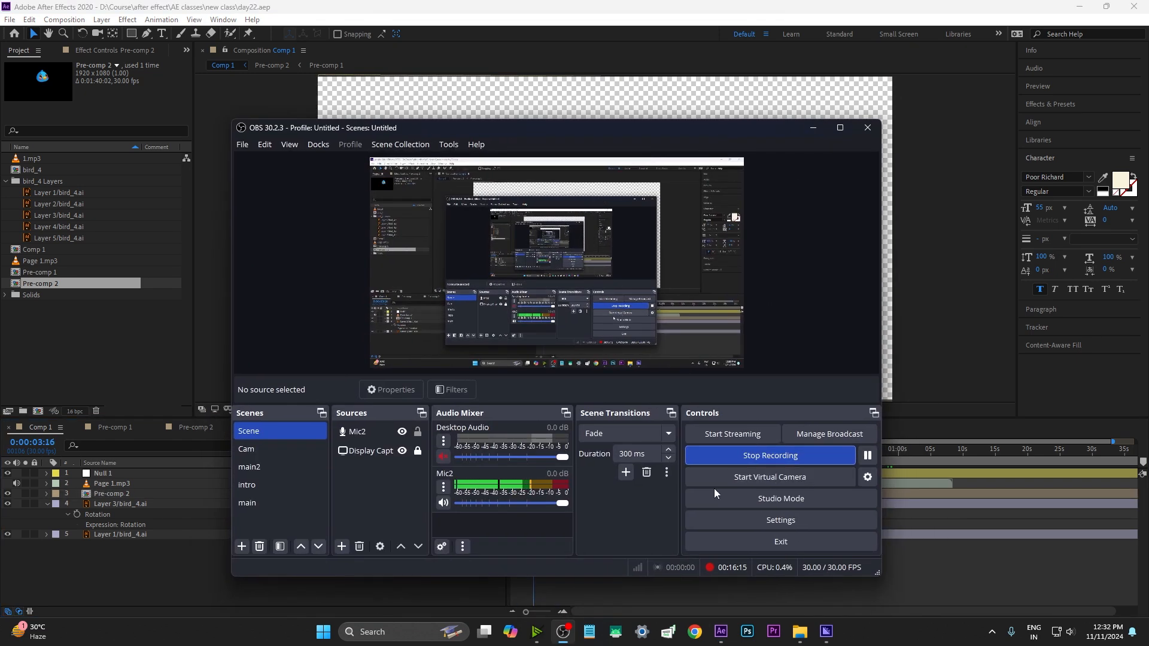